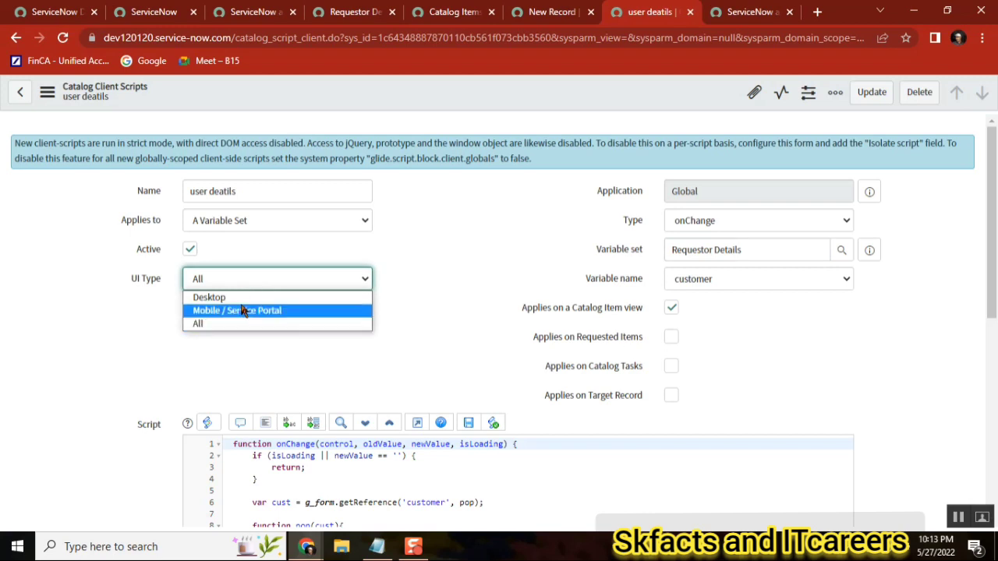
pyautogui.click(239, 306)
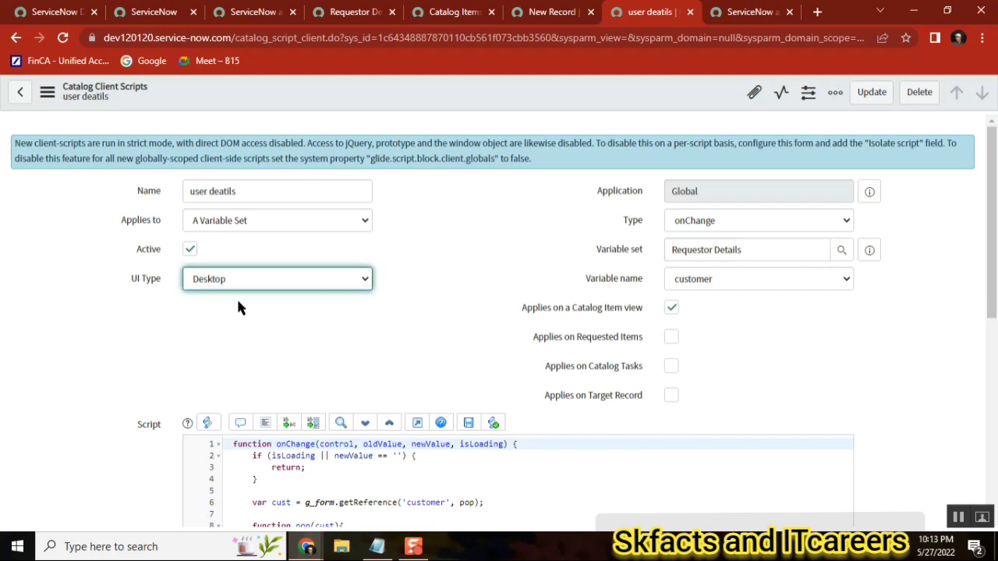
pyautogui.click(279, 285)
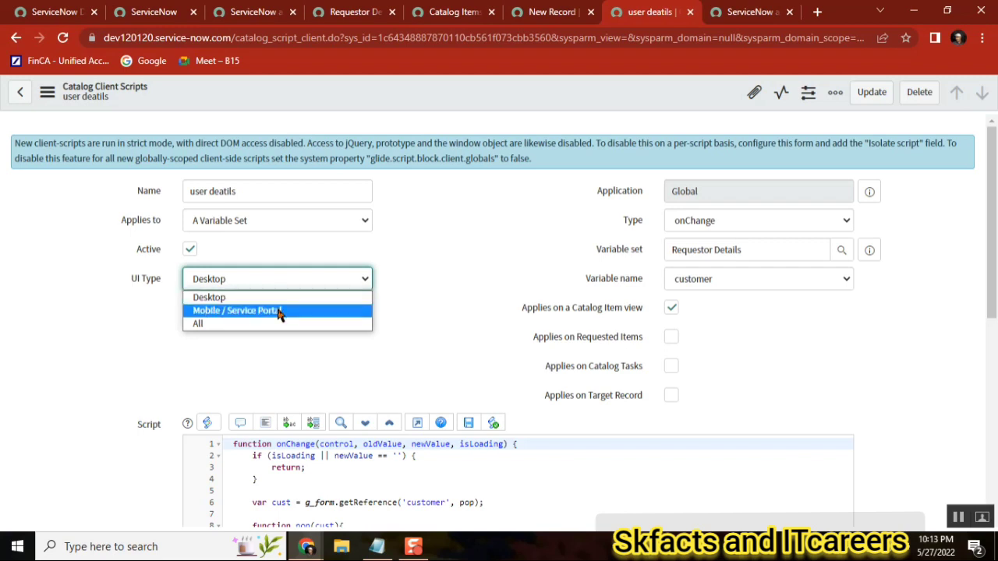
pyautogui.click(278, 311)
pyautogui.click(272, 278)
pyautogui.click(222, 324)
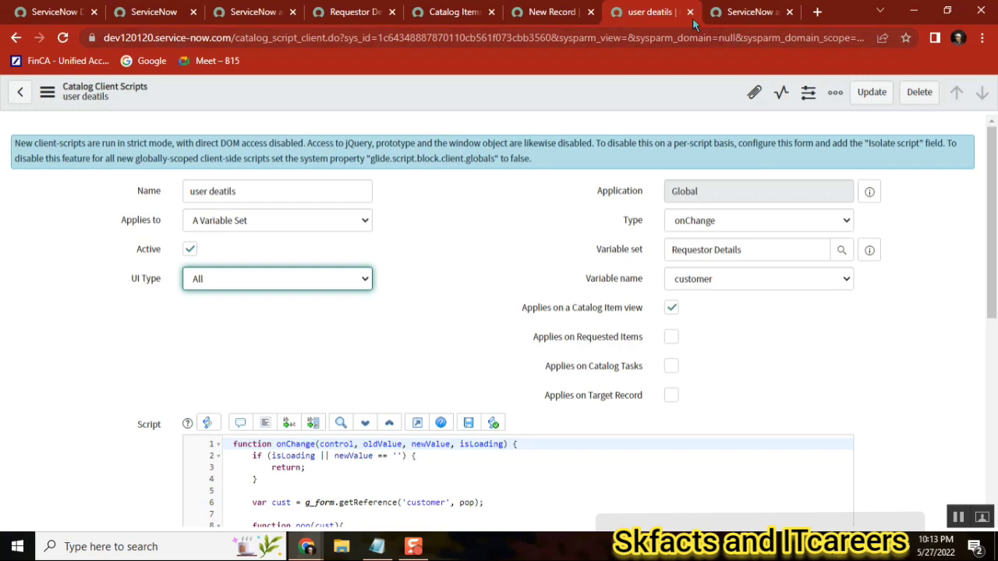
# Open the catalog item's workflow, user addition_v1.0, from its Process Engine settings
pyautogui.click(555, 12)
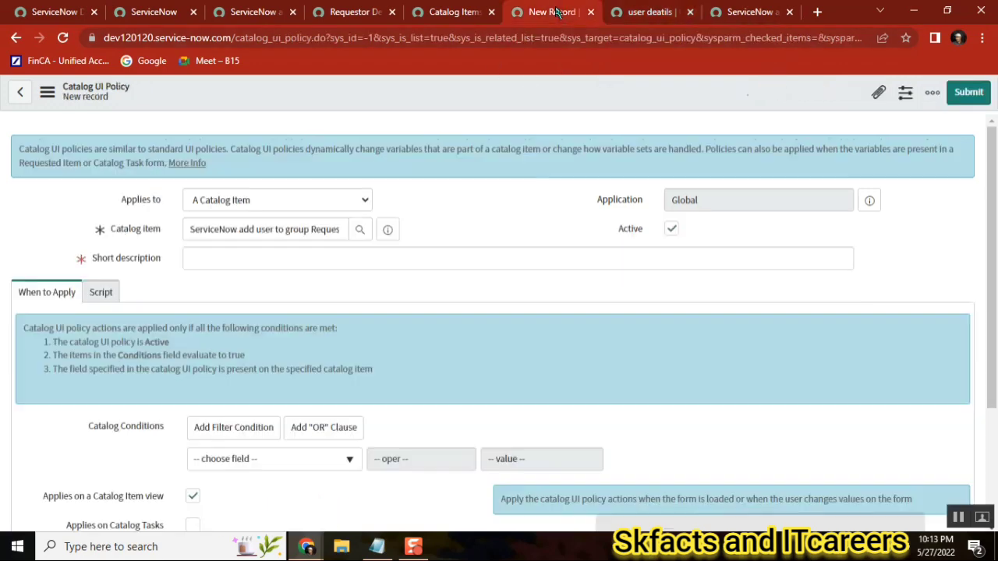
pyautogui.click(450, 14)
pyautogui.click(348, 16)
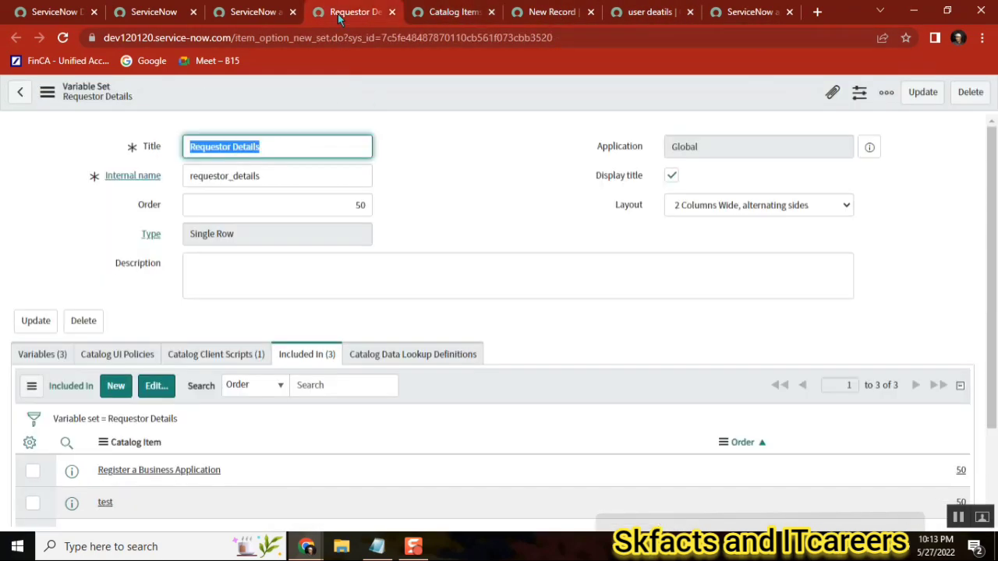
pyautogui.click(261, 12)
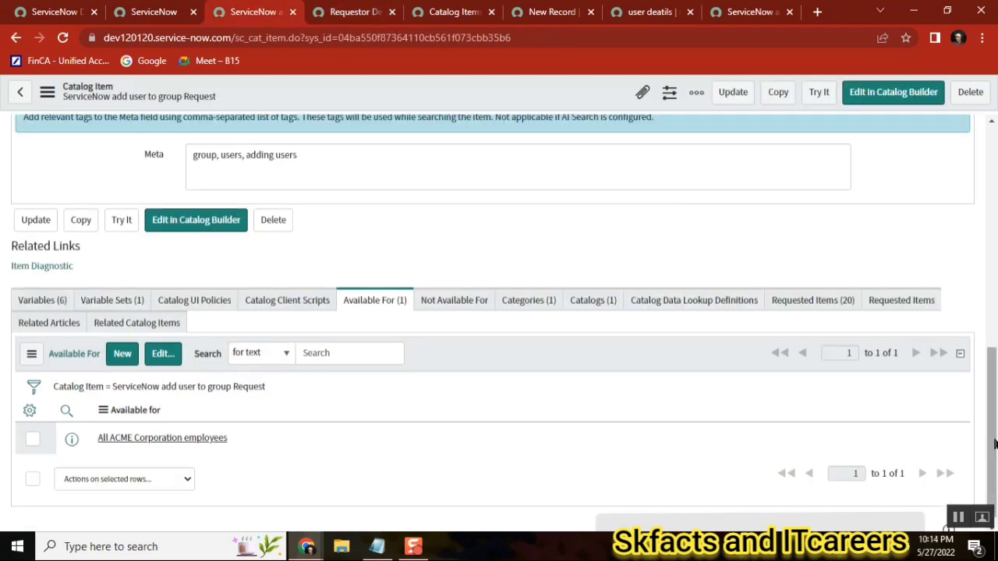
pyautogui.moveTo(994, 443); pyautogui.dragTo(993, 318)
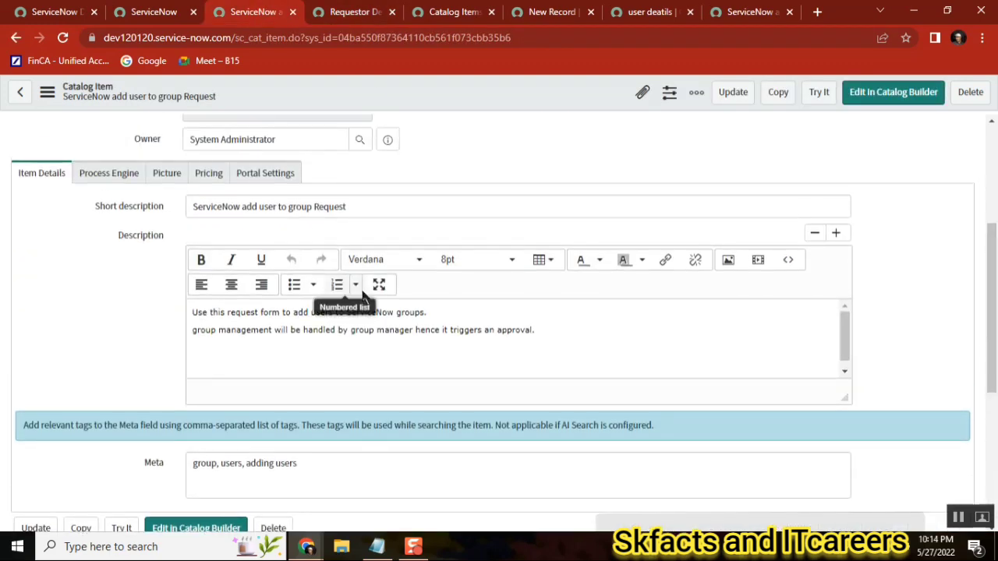
pyautogui.click(111, 170)
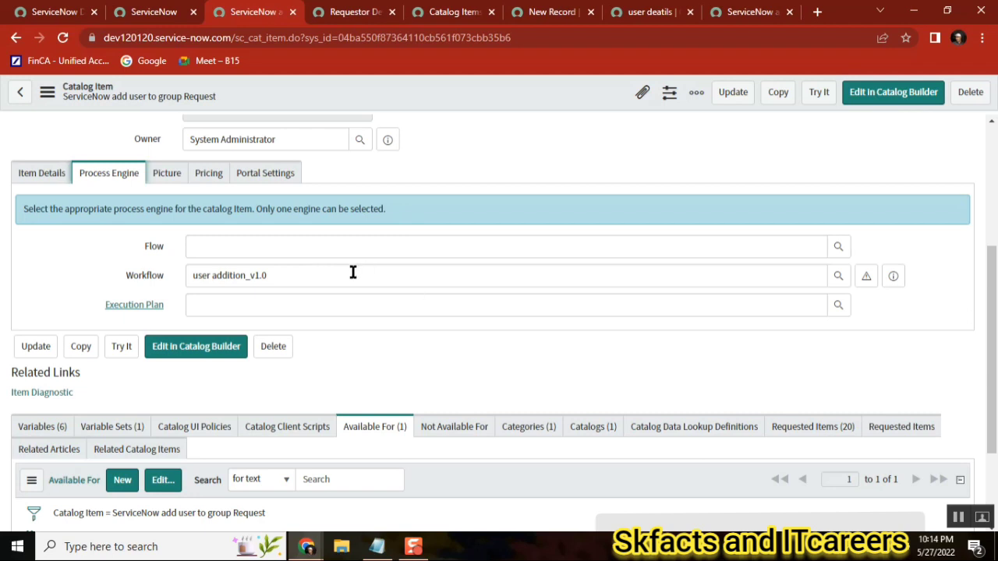
pyautogui.click(866, 276)
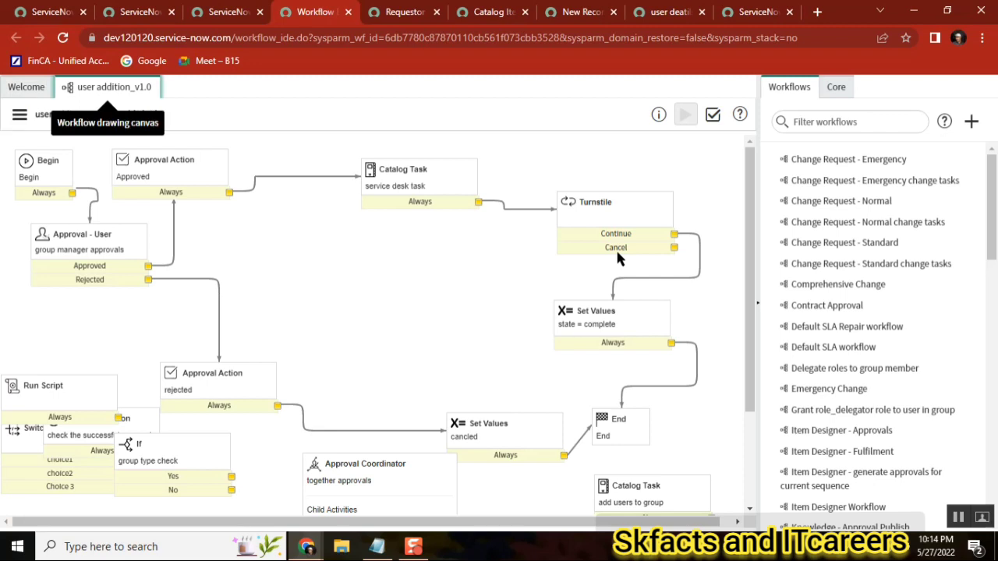
# Open the catalog item's portal form and add two users to the Select Users field
pyautogui.click(19, 114)
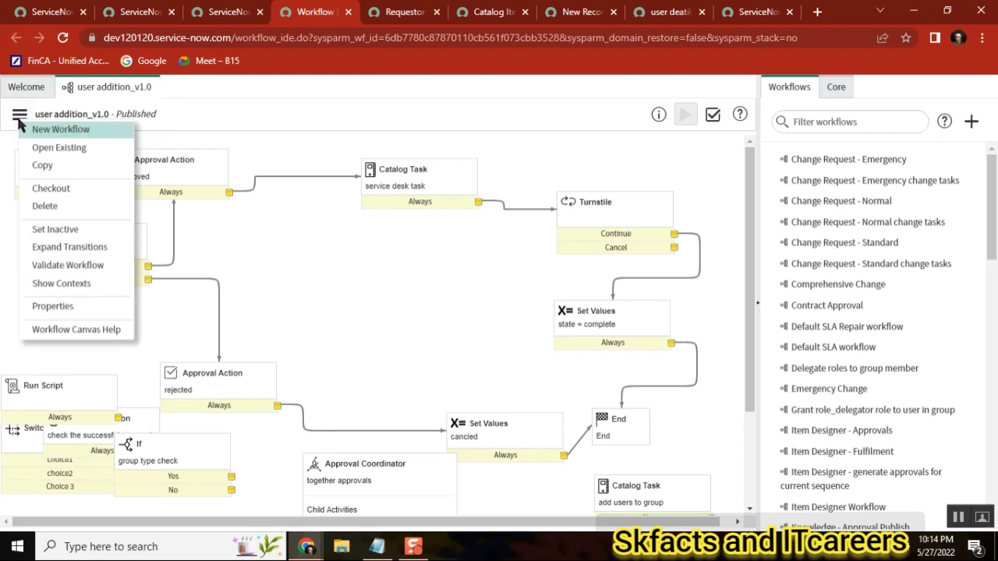
pyautogui.click(222, 12)
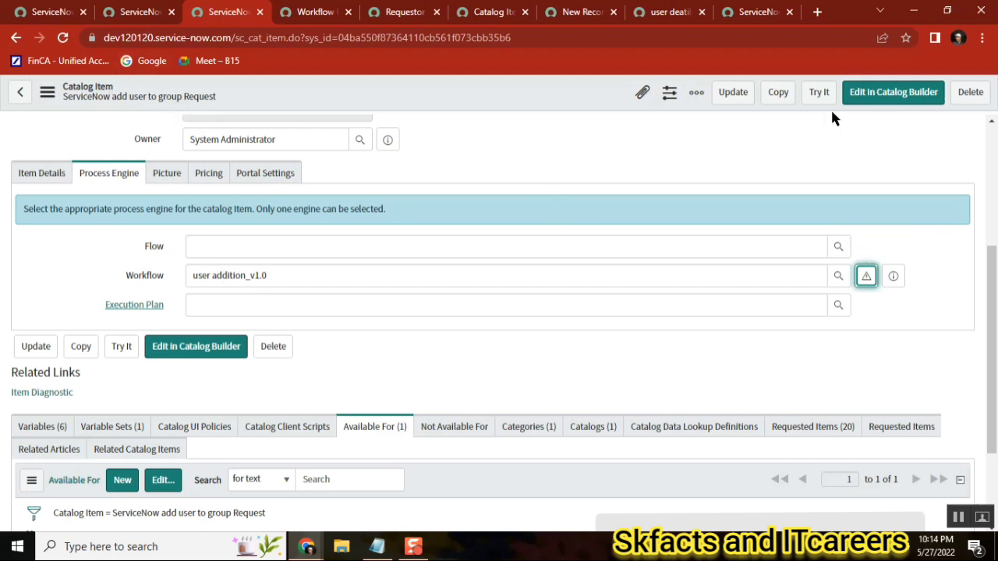
pyautogui.click(750, 13)
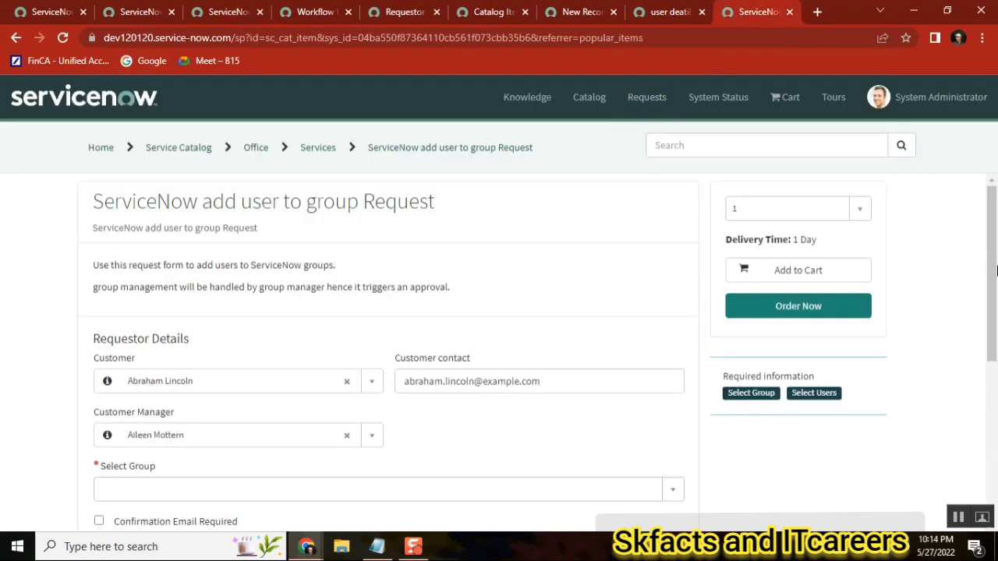
pyautogui.scroll(-5, 995, 269)
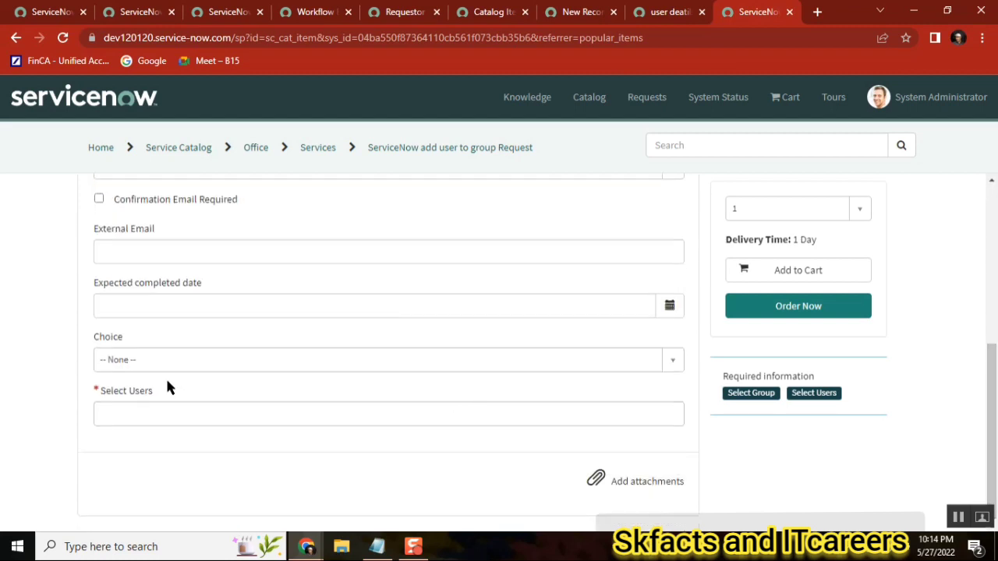
pyautogui.click(160, 410)
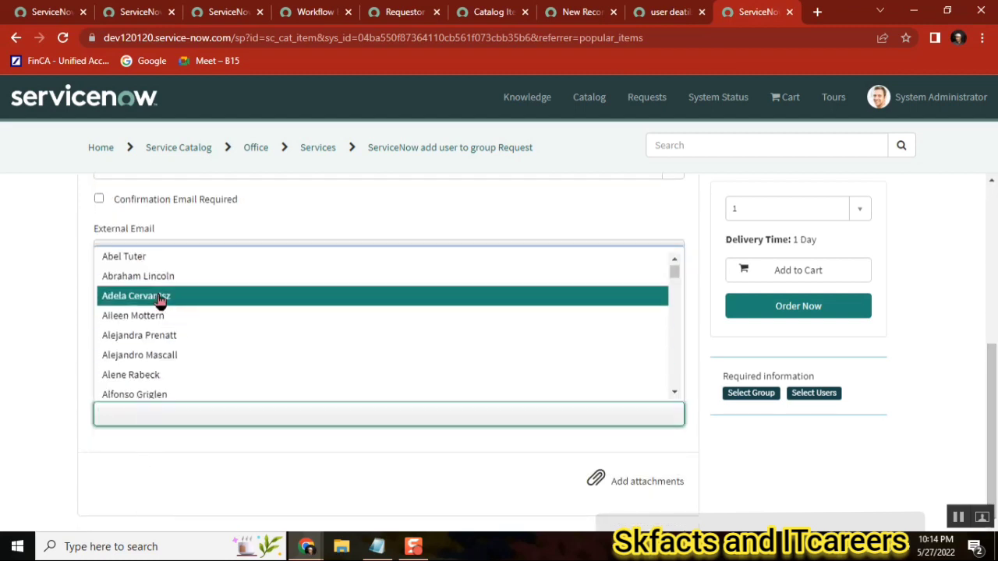
pyautogui.click(152, 275)
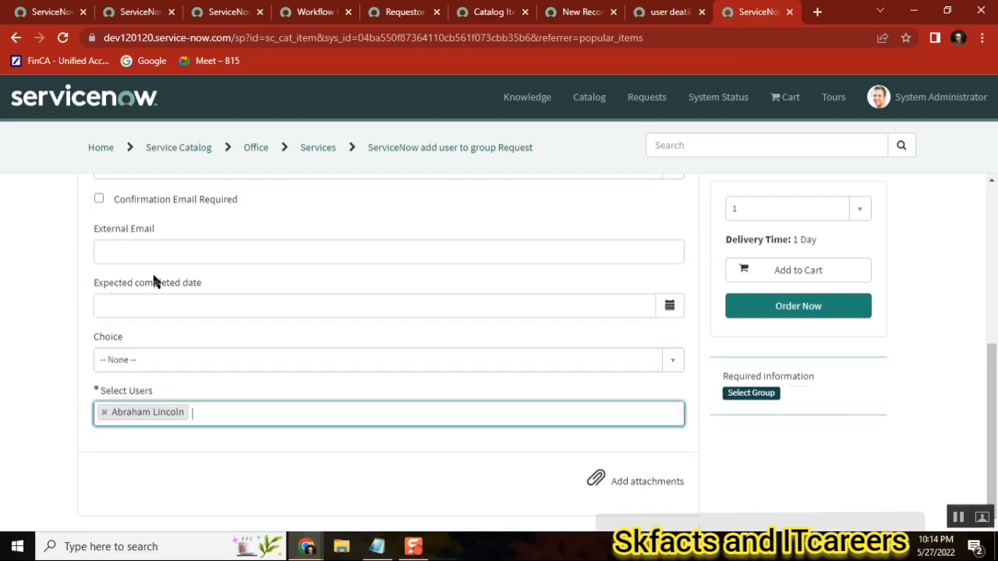
pyautogui.click(240, 416)
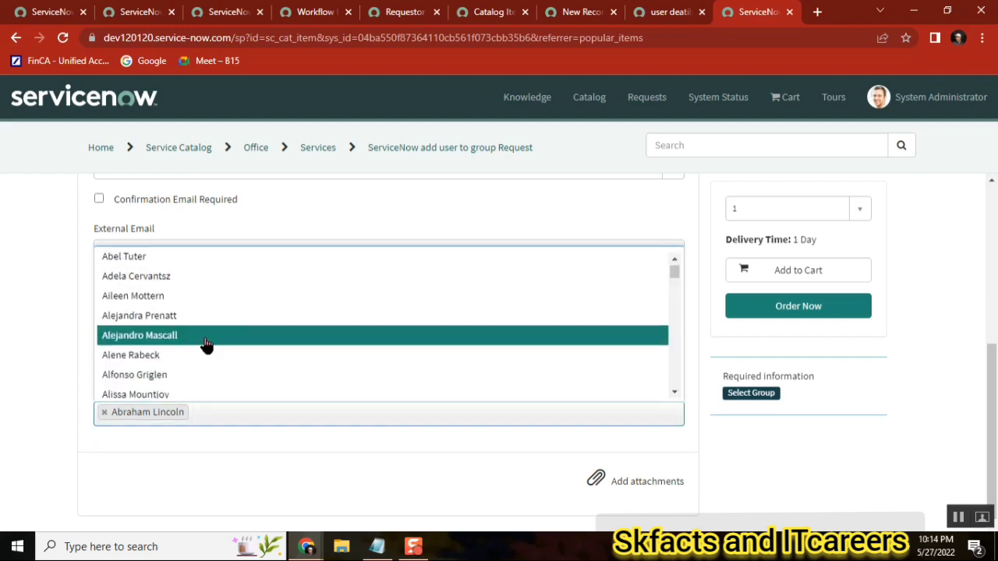
pyautogui.click(206, 336)
# Set Choice to choice1 and try to order the item
pyautogui.click(142, 359)
pyautogui.click(130, 427)
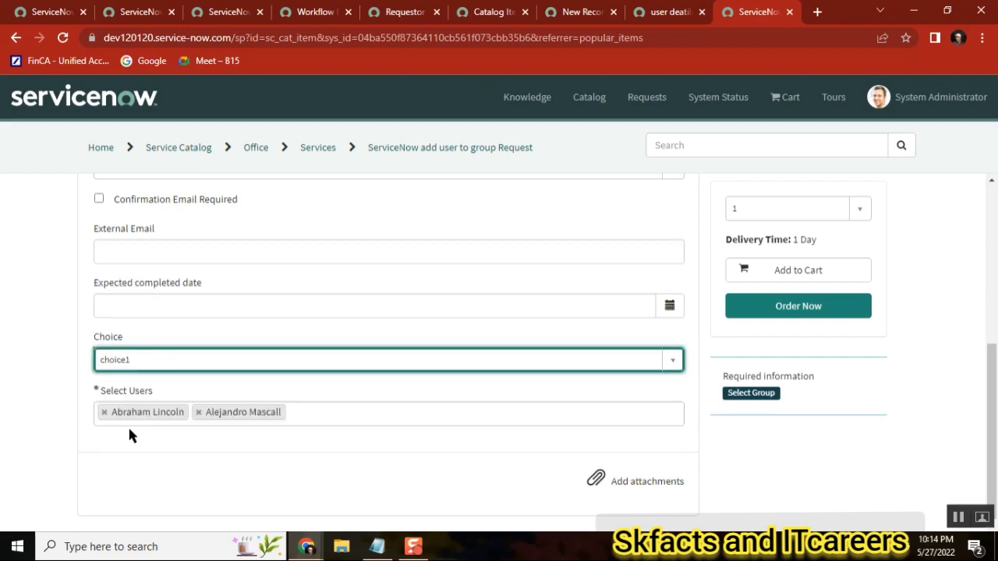
pyautogui.click(786, 307)
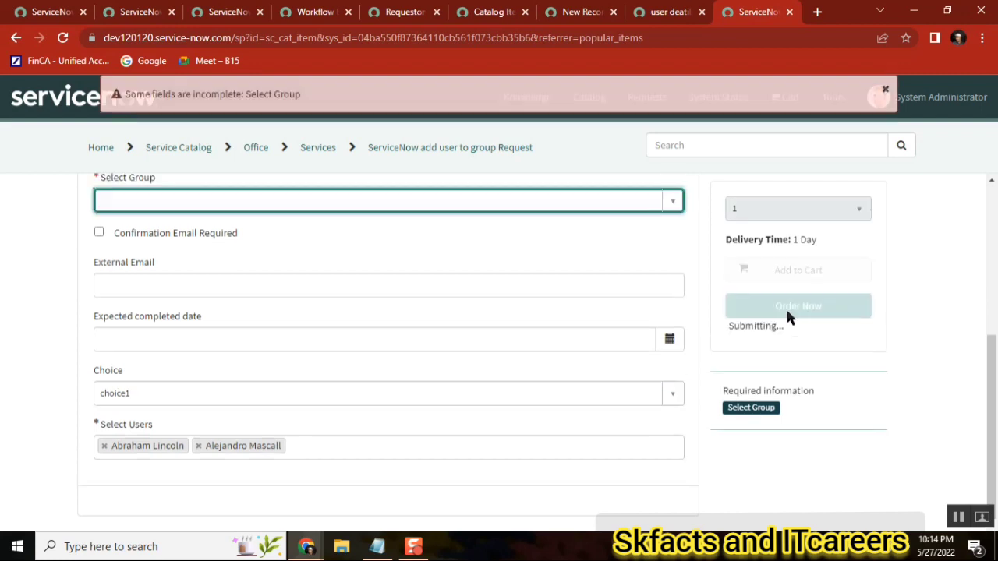
# Select AWS Support as the group, order the item and check out
pyautogui.click(537, 205)
pyautogui.click(179, 360)
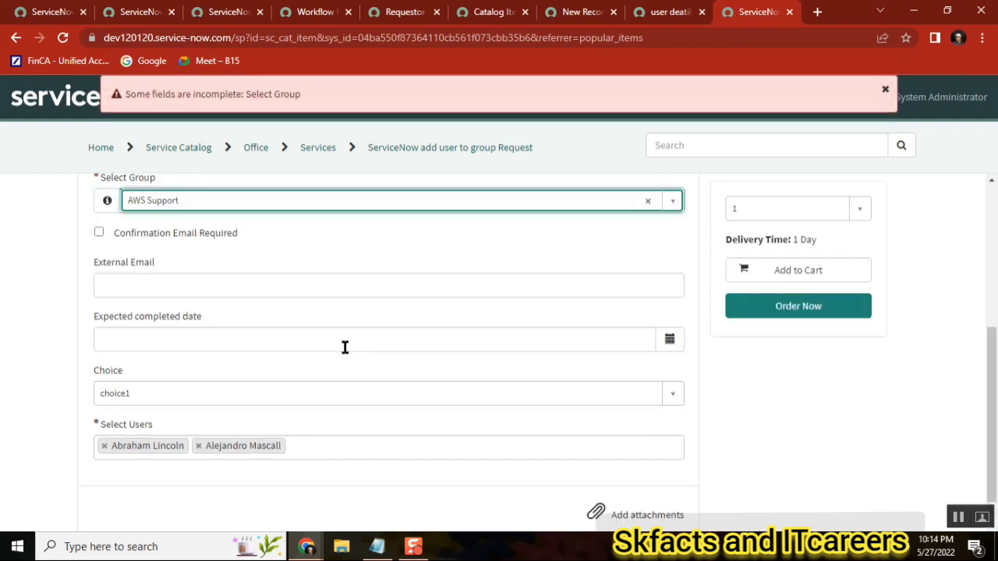
pyautogui.click(792, 314)
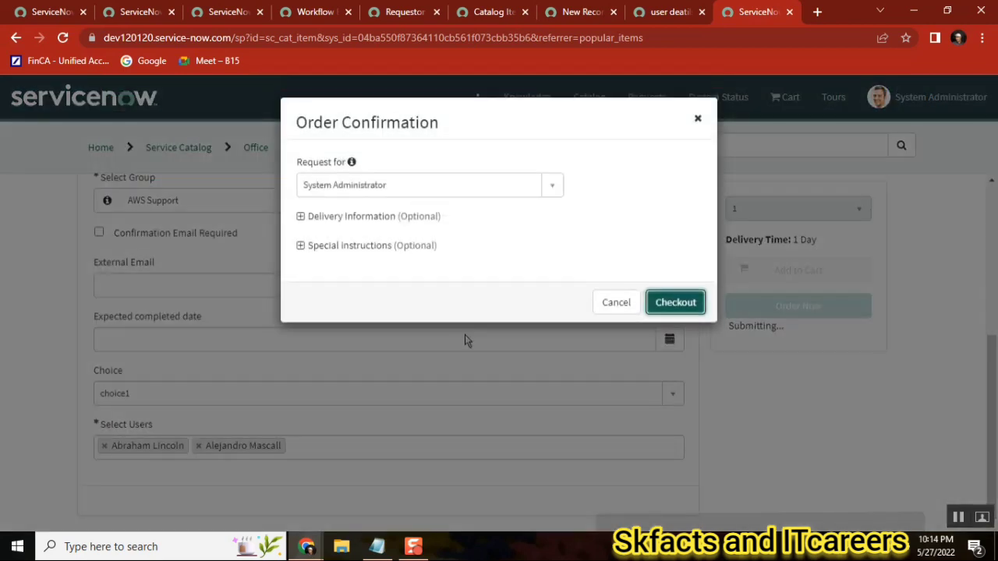
pyautogui.click(668, 303)
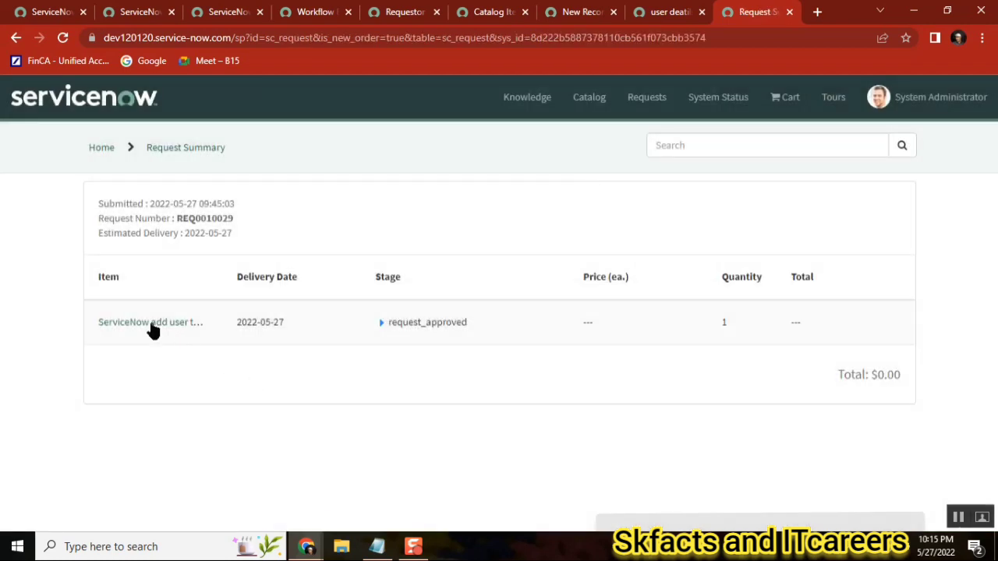
pyautogui.click(152, 324)
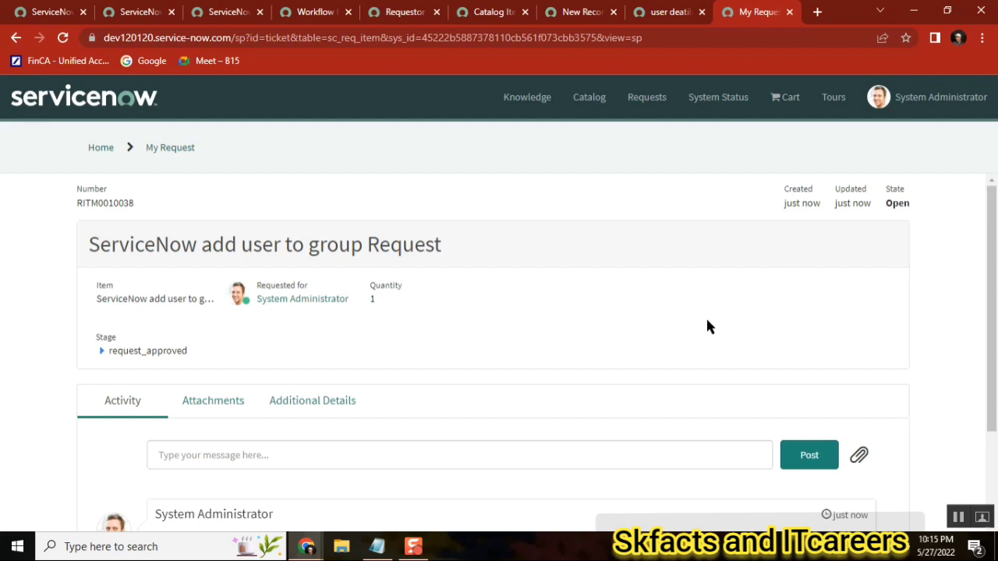
# Copy the requested item number and open that record through the backend global search
pyautogui.moveTo(987, 334); pyautogui.dragTo(988, 357)
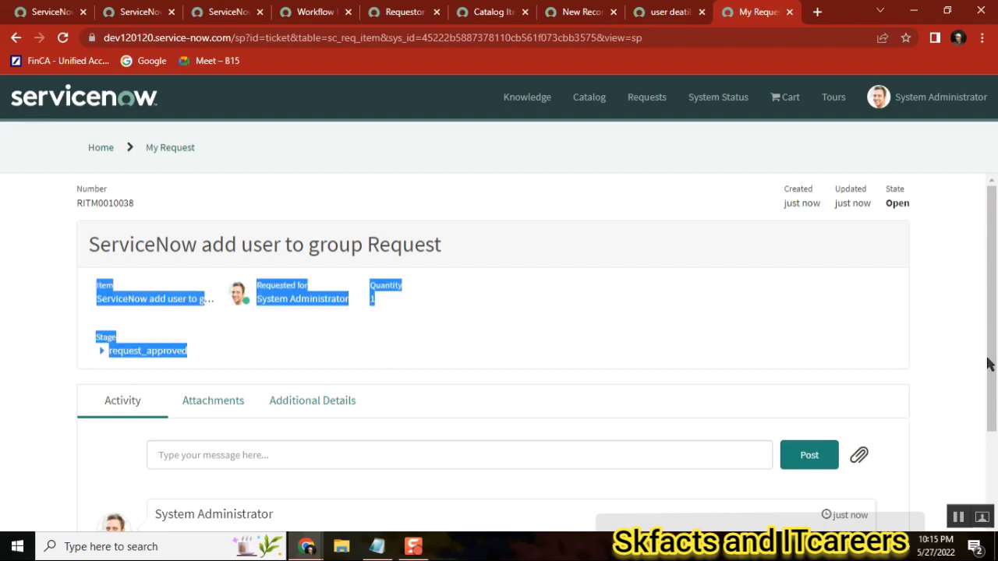
pyautogui.click(911, 314)
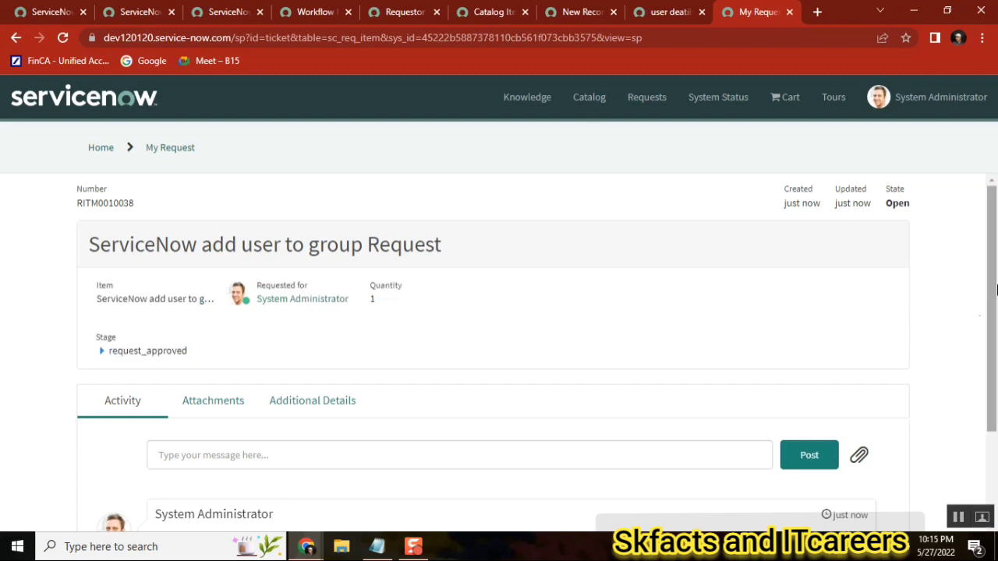
pyautogui.doubleClick(112, 204)
pyautogui.hotkey('ctrl', 'c')
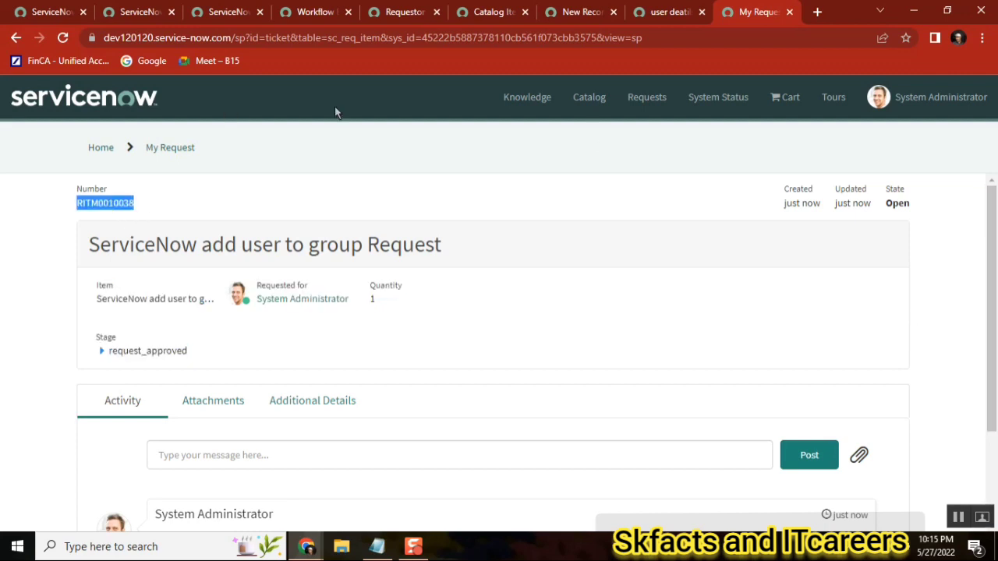
pyautogui.click(134, 12)
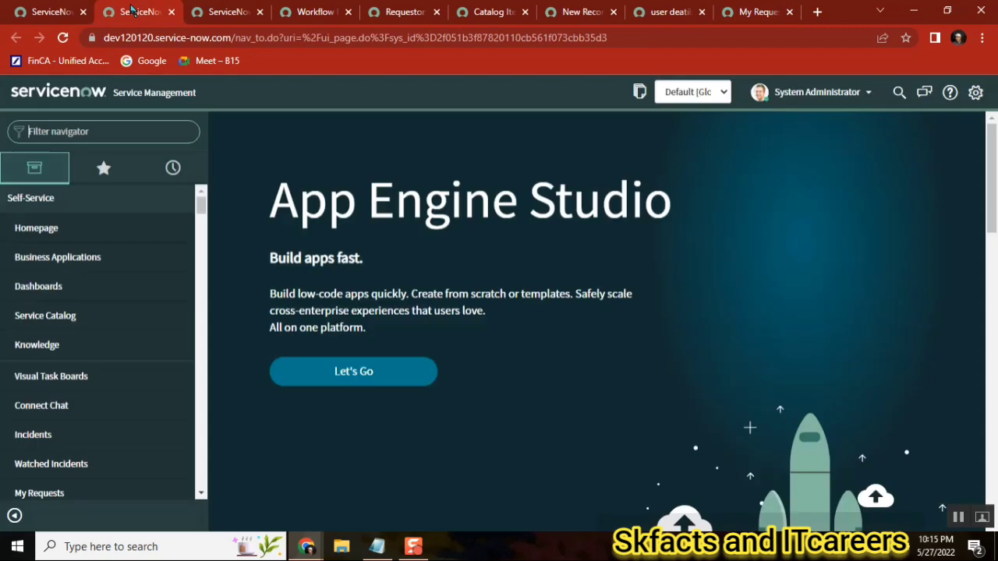
pyautogui.click(897, 95)
pyautogui.hotkey('ctrl', 'v')
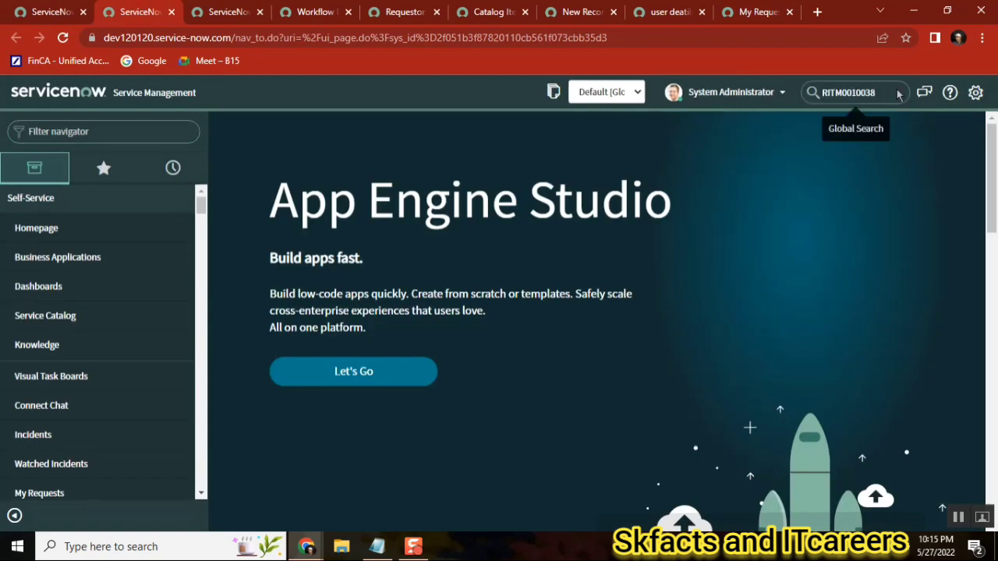
pyautogui.press('Return')
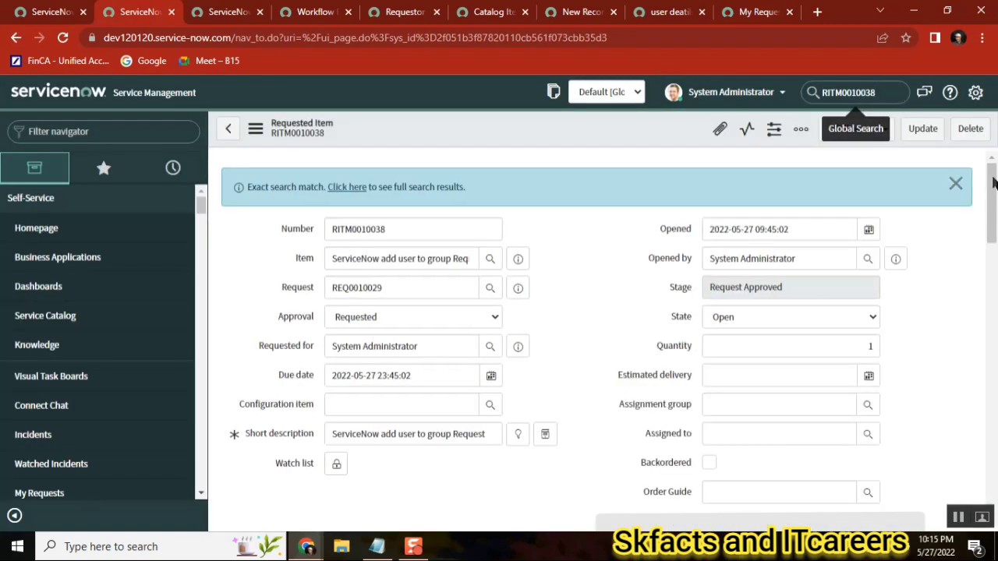
# Examine the requested item's variables and related lists, and show its running workflow beside the workflow editor
pyautogui.moveTo(993, 177); pyautogui.dragTo(995, 505)
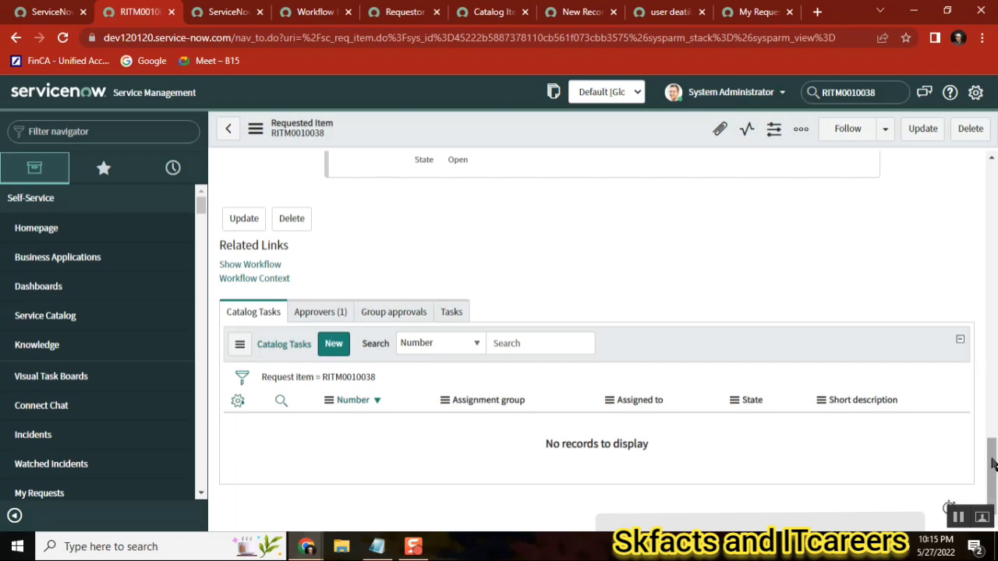
pyautogui.moveTo(993, 464); pyautogui.dragTo(992, 373)
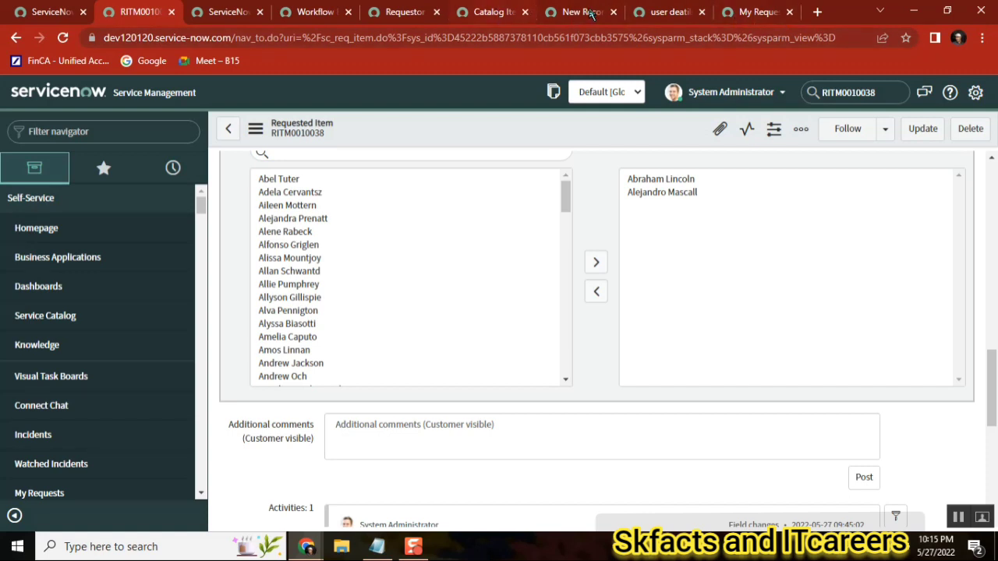
pyautogui.click(314, 12)
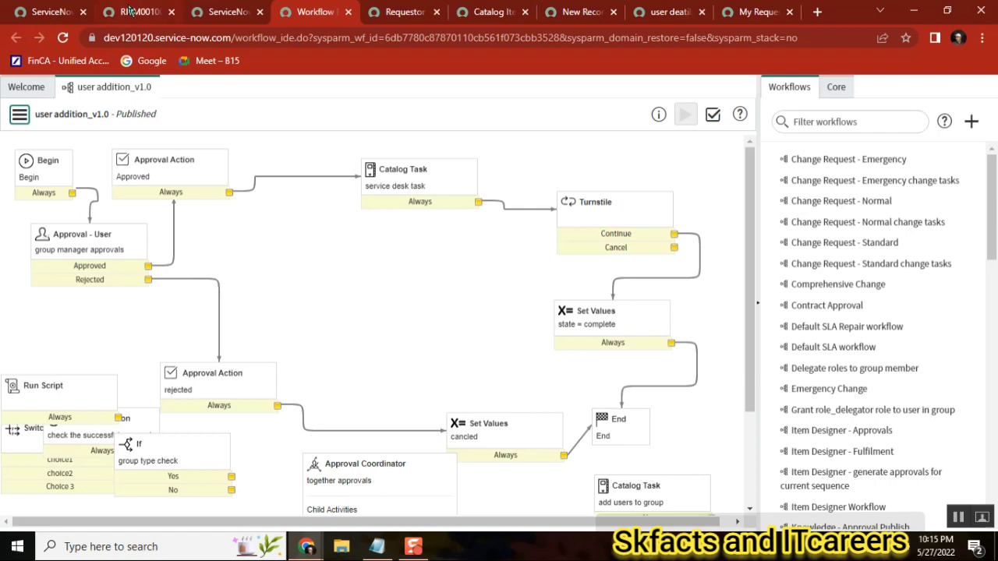
pyautogui.click(133, 11)
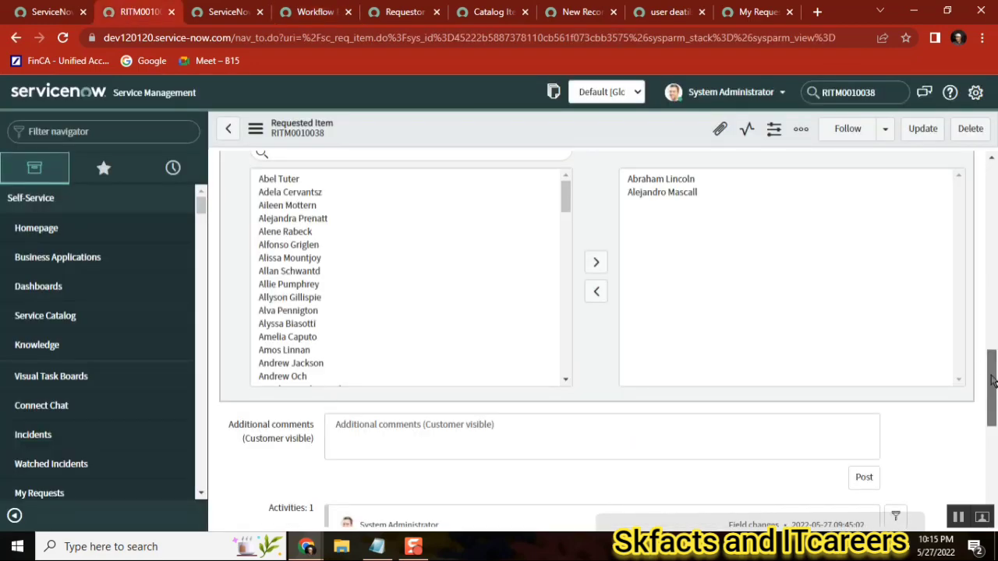
pyautogui.moveTo(993, 379); pyautogui.dragTo(990, 444)
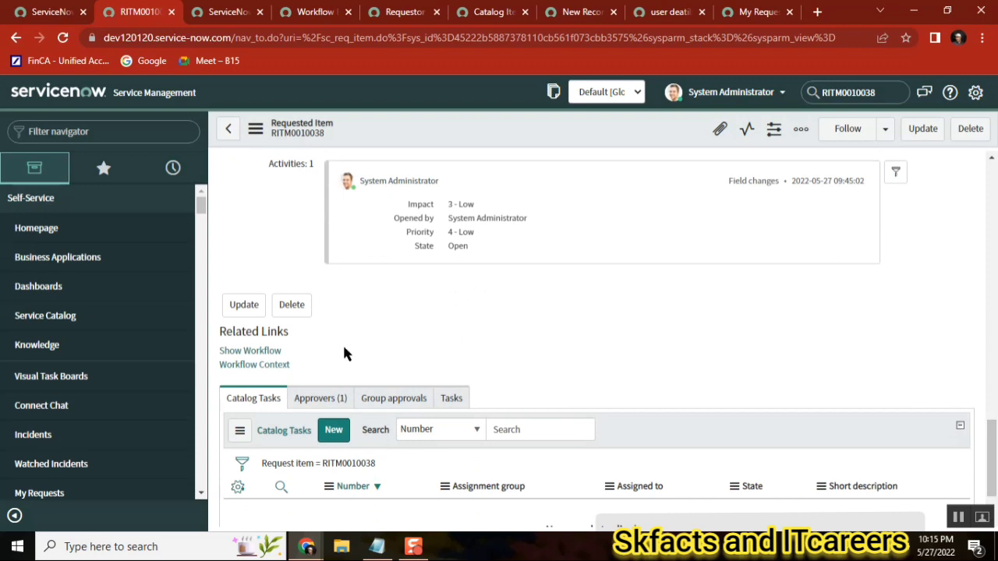
pyautogui.click(265, 352)
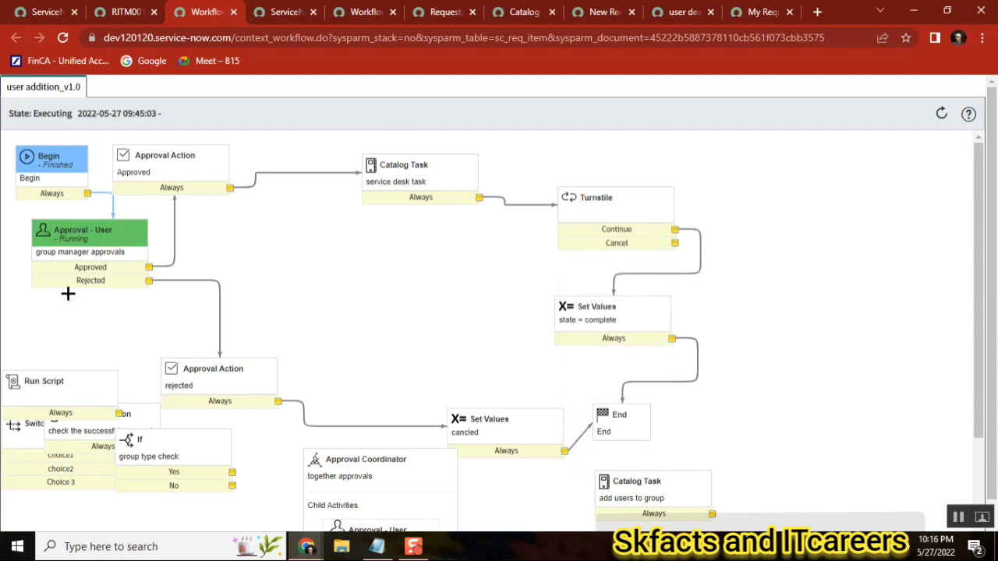
pyautogui.click(368, 11)
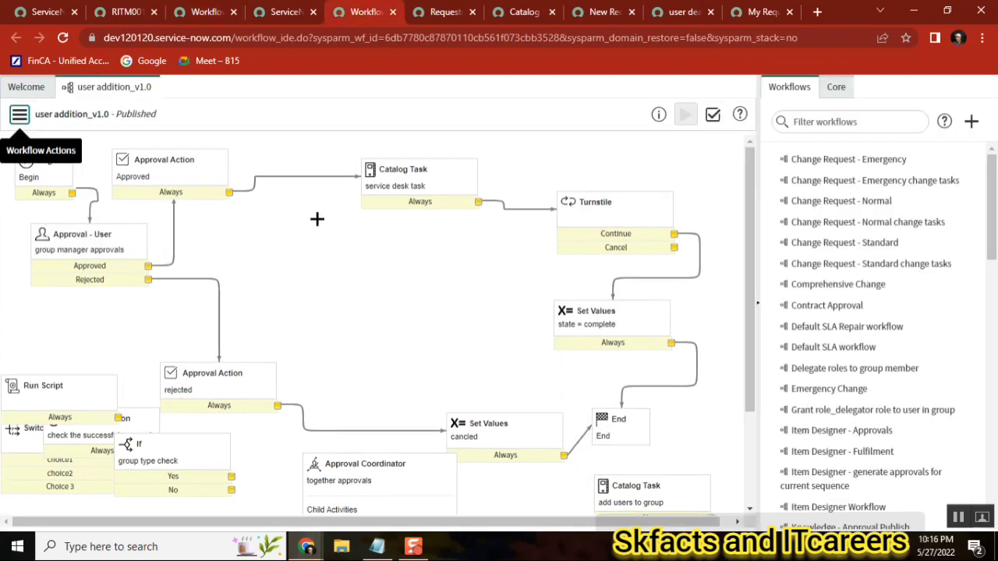
# Check out the user addition_v1.0 workflow for editing and show the core activities palette with Approvals expanded
pyautogui.click(19, 114)
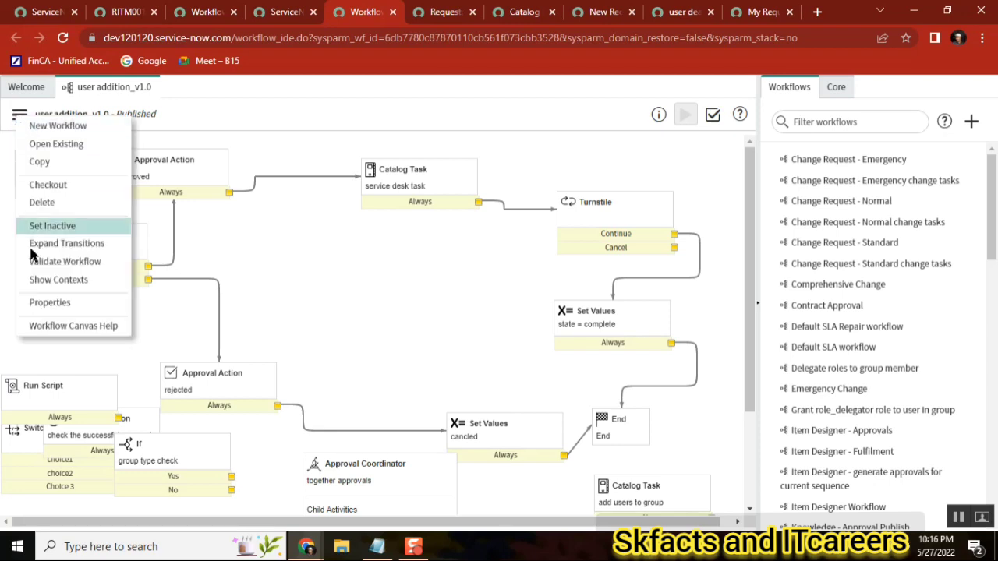
pyautogui.click(58, 184)
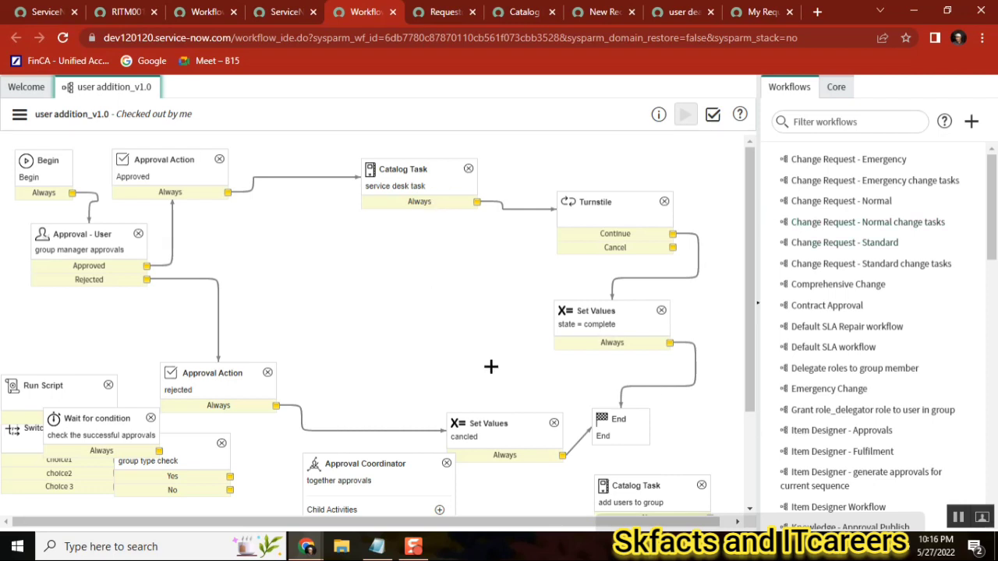
pyautogui.click(836, 88)
pyautogui.click(796, 182)
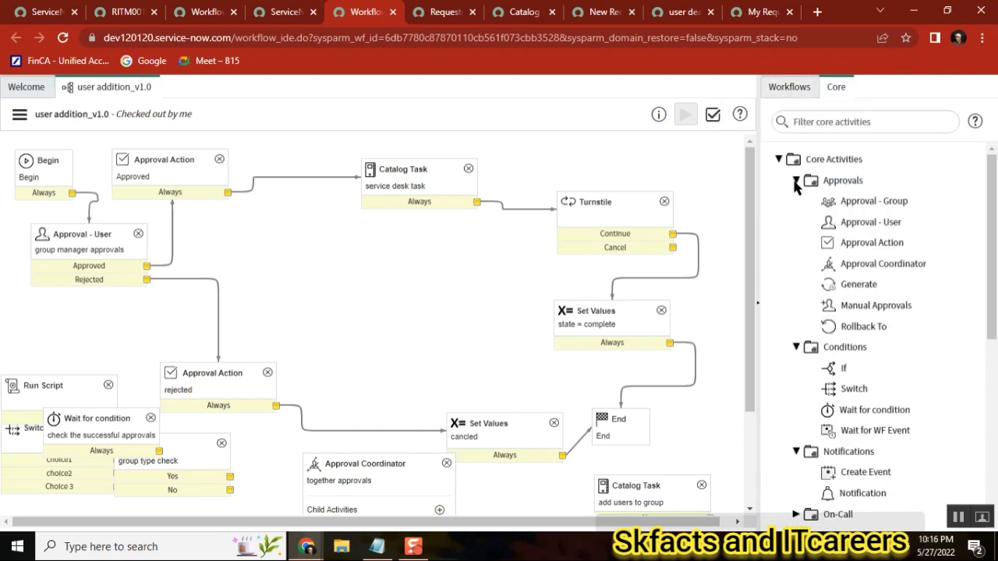
# Open the group manager approvals activity and examine its additional approvers script
pyautogui.moveTo(883, 225)
pyautogui.doubleClick(91, 251)
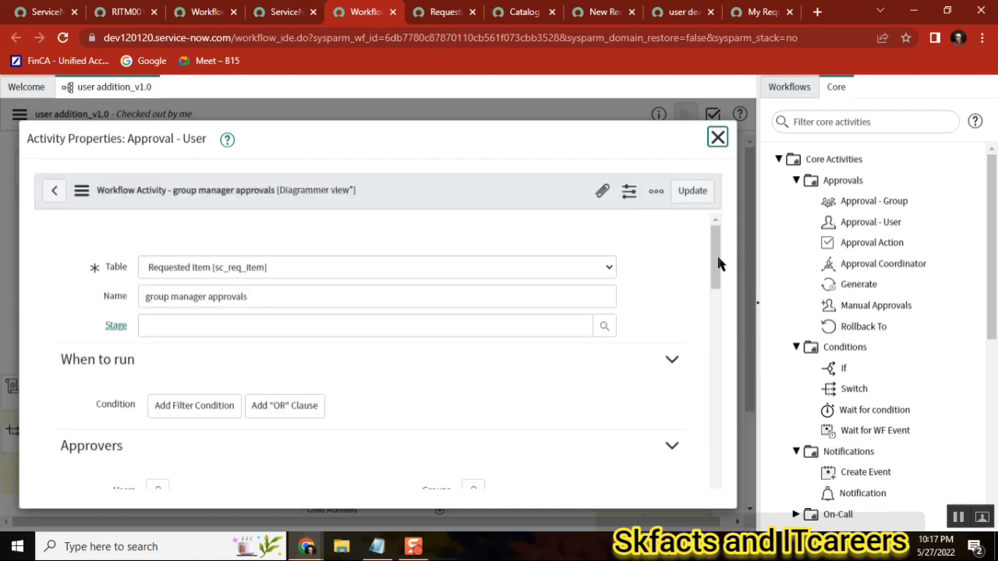
pyautogui.moveTo(718, 263); pyautogui.dragTo(694, 306)
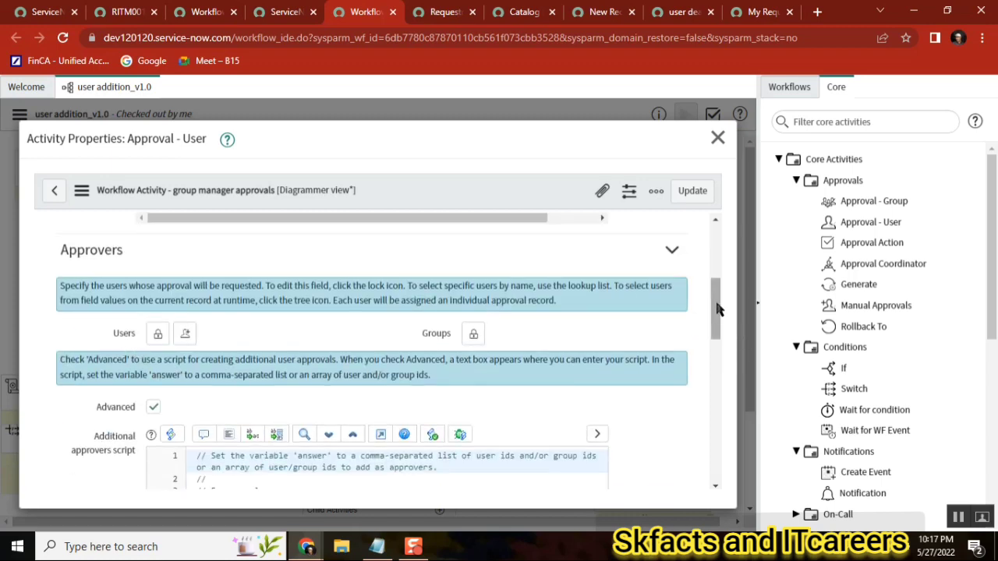
pyautogui.moveTo(717, 310); pyautogui.dragTo(717, 351)
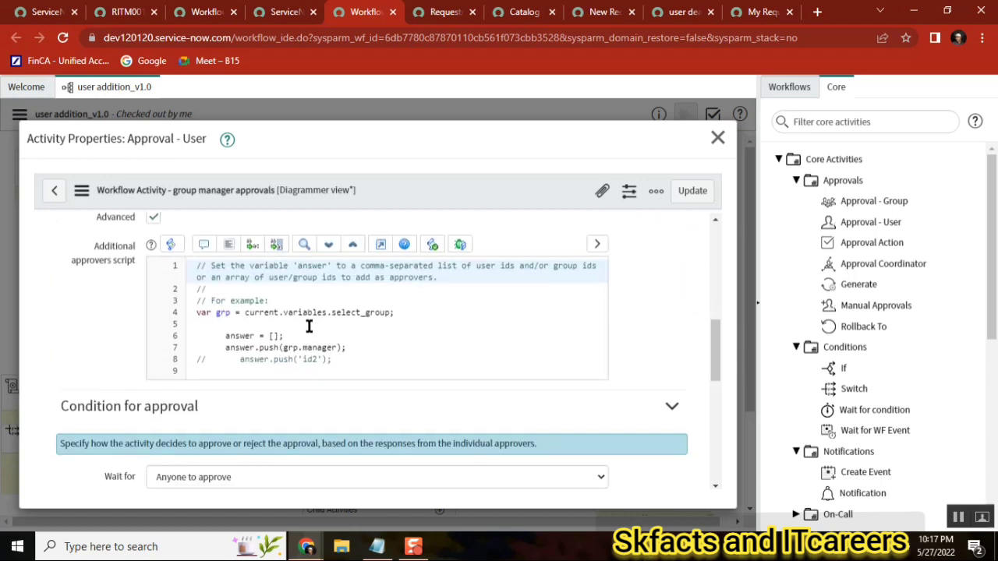
pyautogui.doubleClick(265, 312)
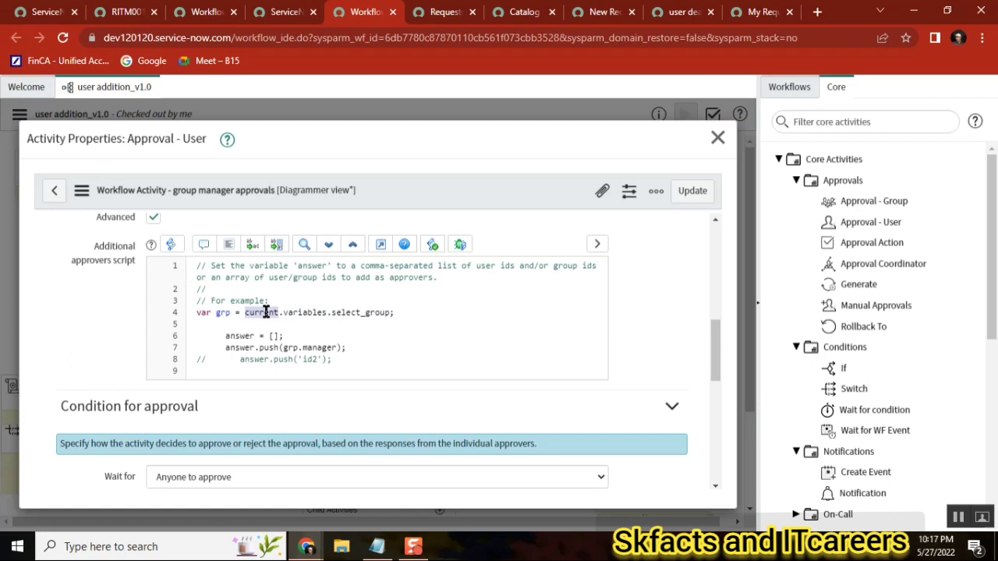
pyautogui.doubleClick(319, 312)
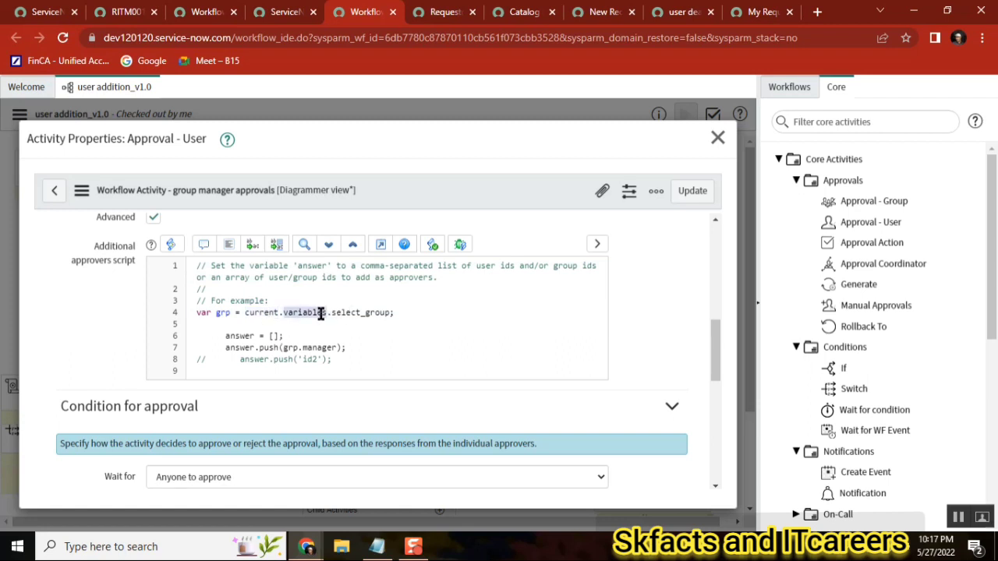
# Examine the getReference code of the user deatils catalog client script in its tab
pyautogui.click(673, 13)
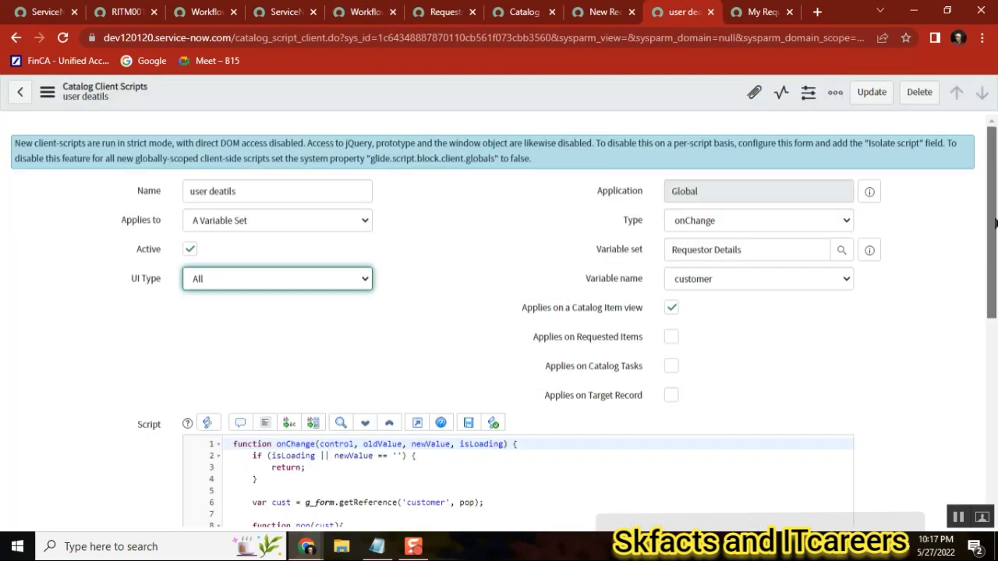
pyautogui.scroll(-3, 505, 400)
pyautogui.click(342, 289)
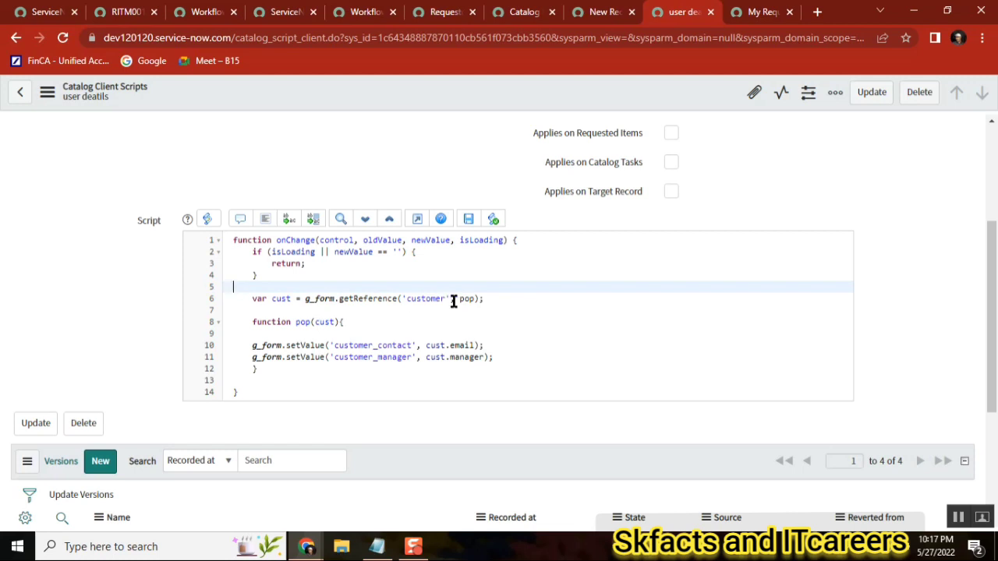
pyautogui.doubleClick(425, 299)
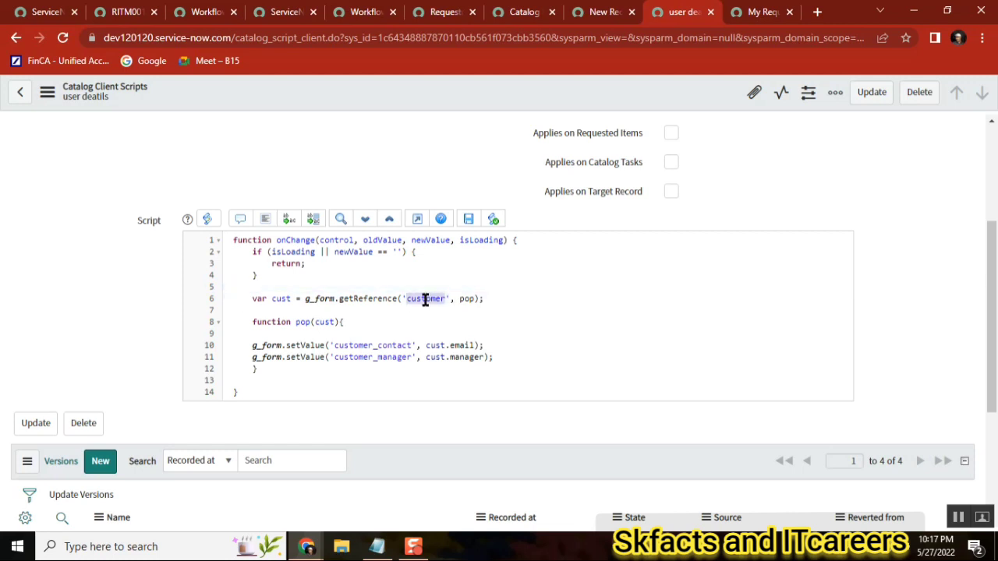
pyautogui.click(385, 288)
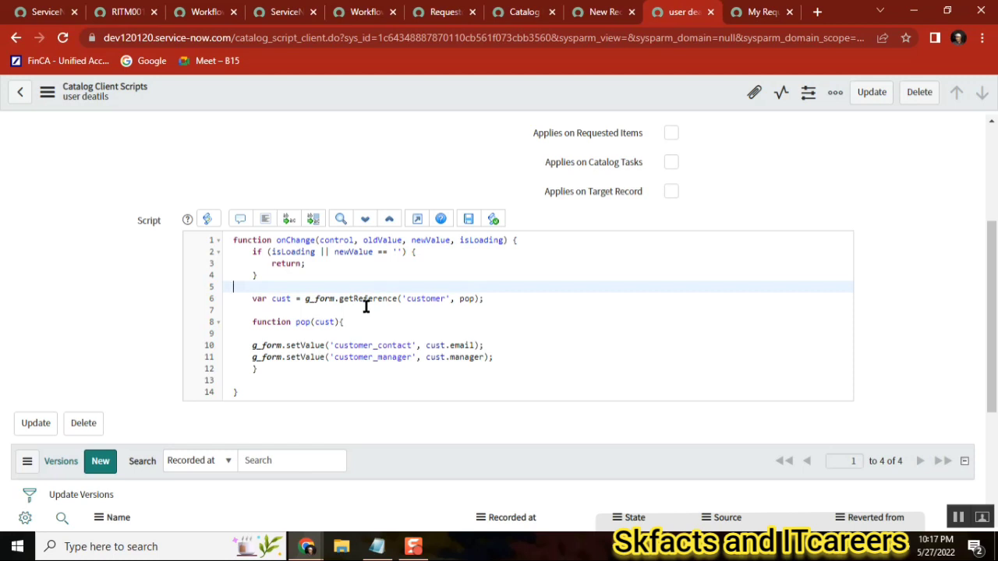
# Return to the approvers script, review its select_group, answer and manager references, and close the activity properties
pyautogui.click(357, 11)
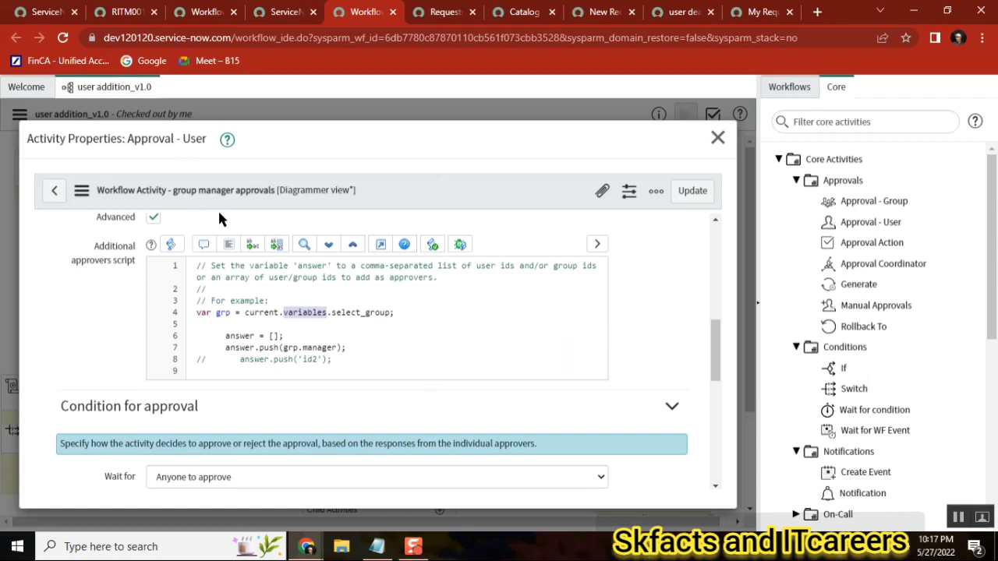
pyautogui.doubleClick(261, 312)
pyautogui.doubleClick(304, 312)
pyautogui.doubleClick(344, 313)
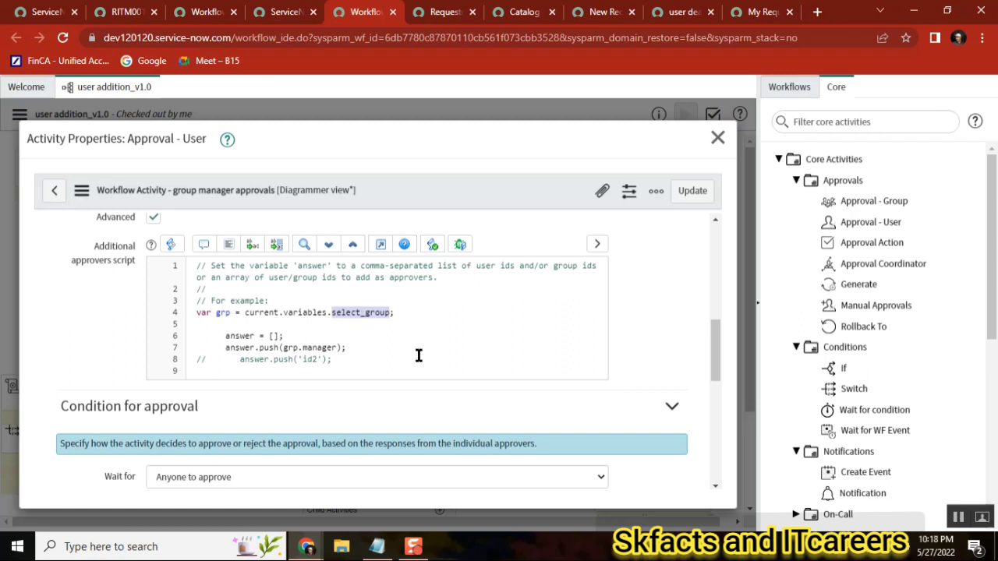
pyautogui.doubleClick(308, 266)
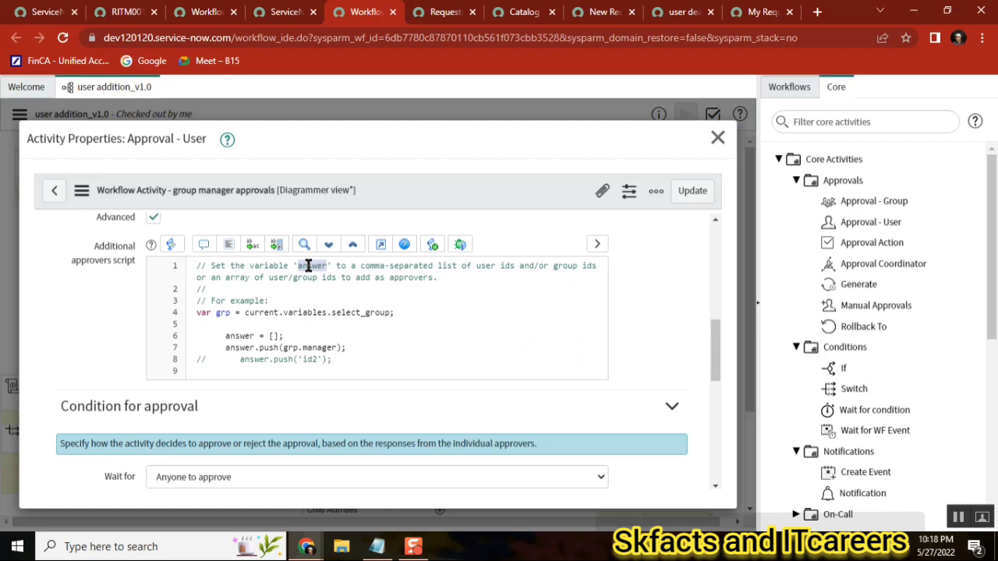
pyautogui.doubleClick(232, 336)
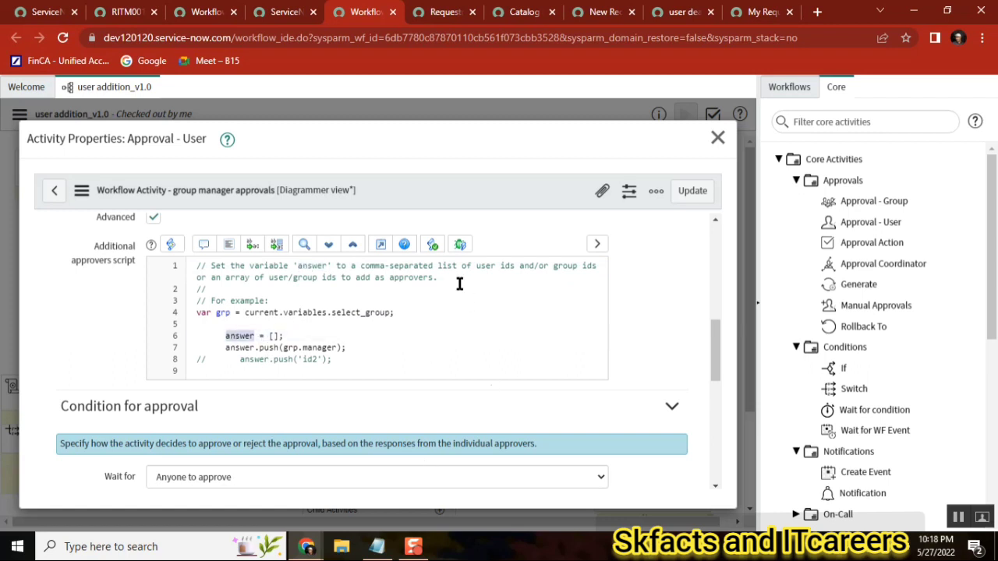
pyautogui.click(360, 312)
pyautogui.doubleClick(359, 311)
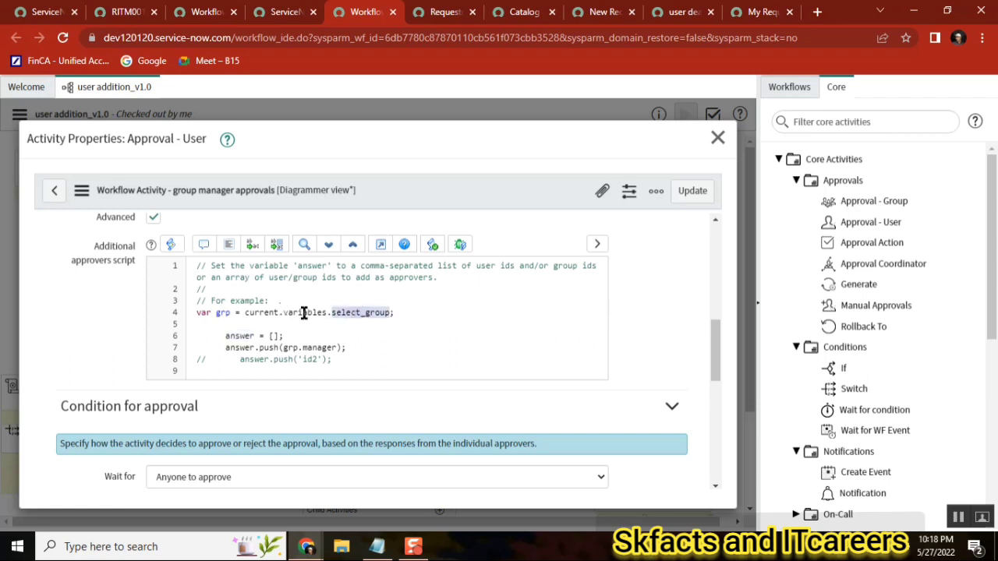
pyautogui.doubleClick(328, 348)
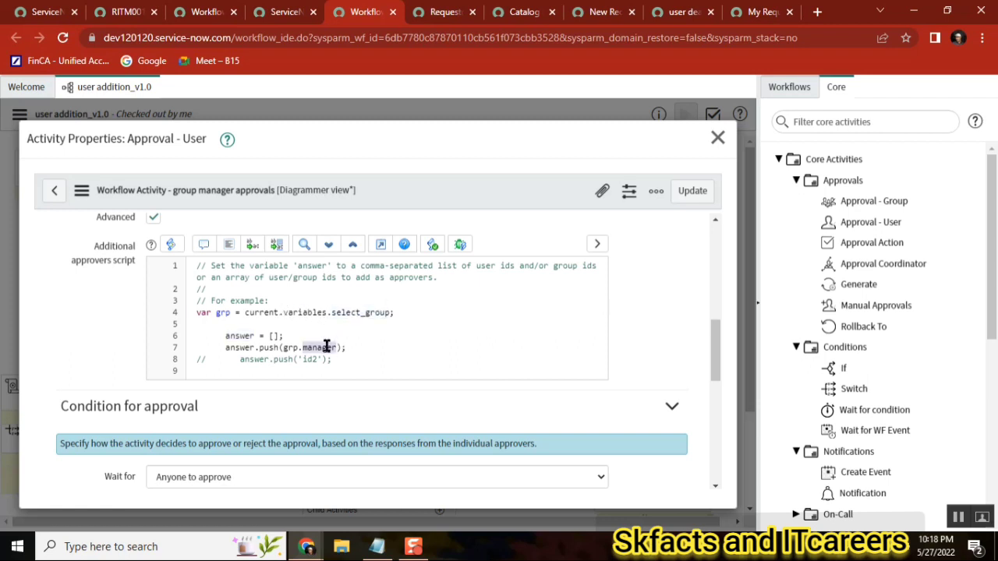
pyautogui.doubleClick(305, 265)
pyautogui.doubleClick(247, 336)
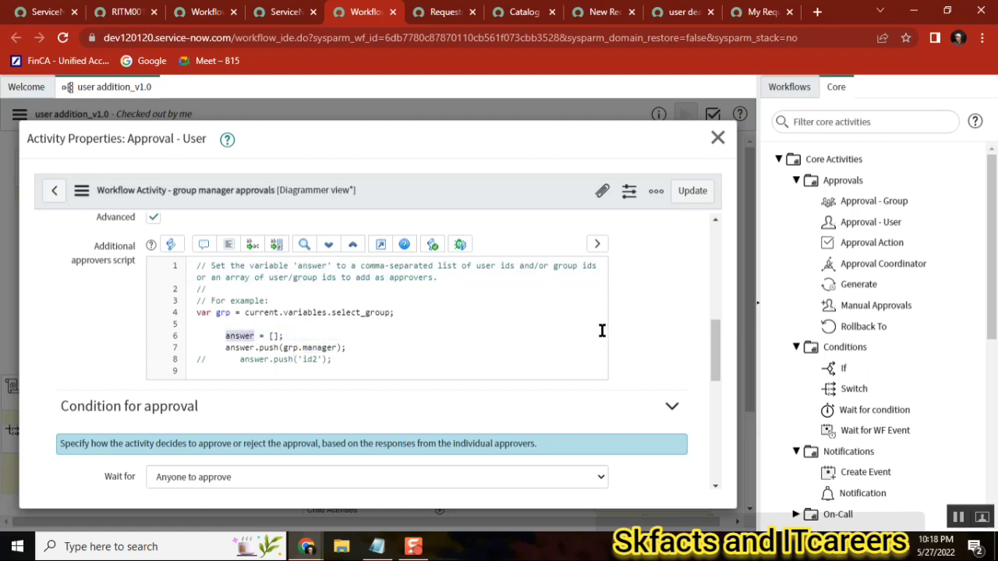
pyautogui.click(718, 138)
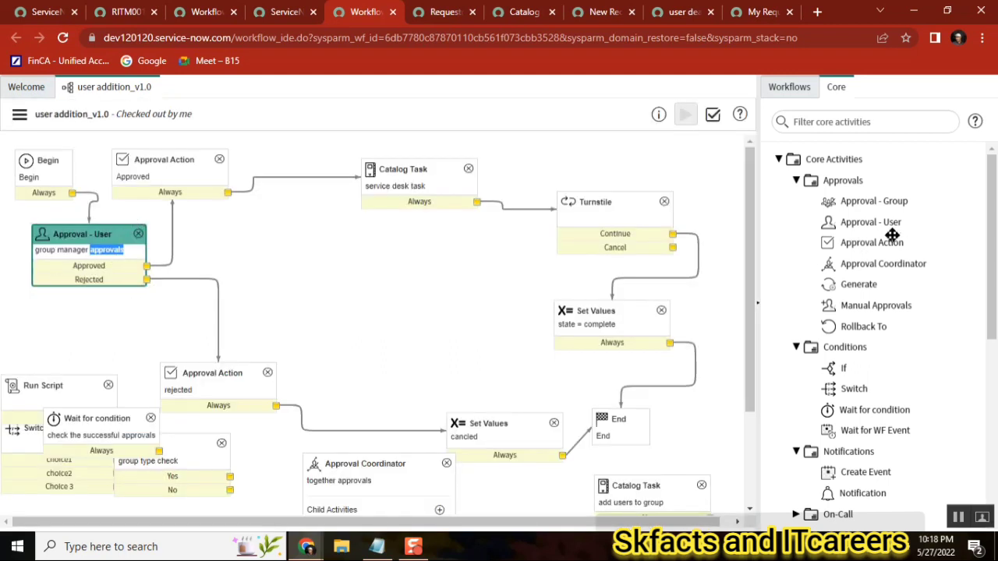
# Read the descriptions of the Approval - User and Approval - Group activities and inspect the Approval Coordinator's child activity
pyautogui.moveTo(874, 225)
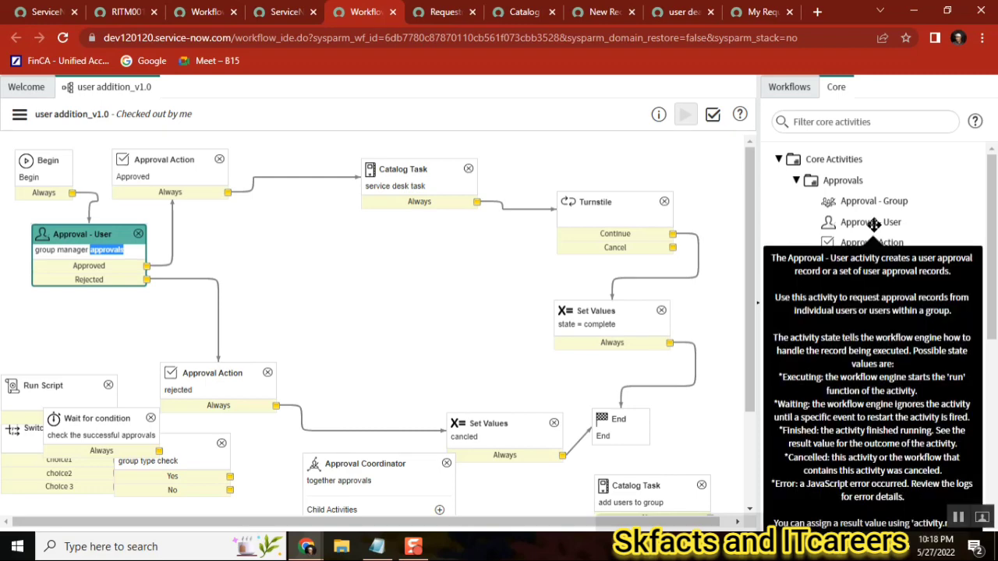
pyautogui.moveTo(868, 203)
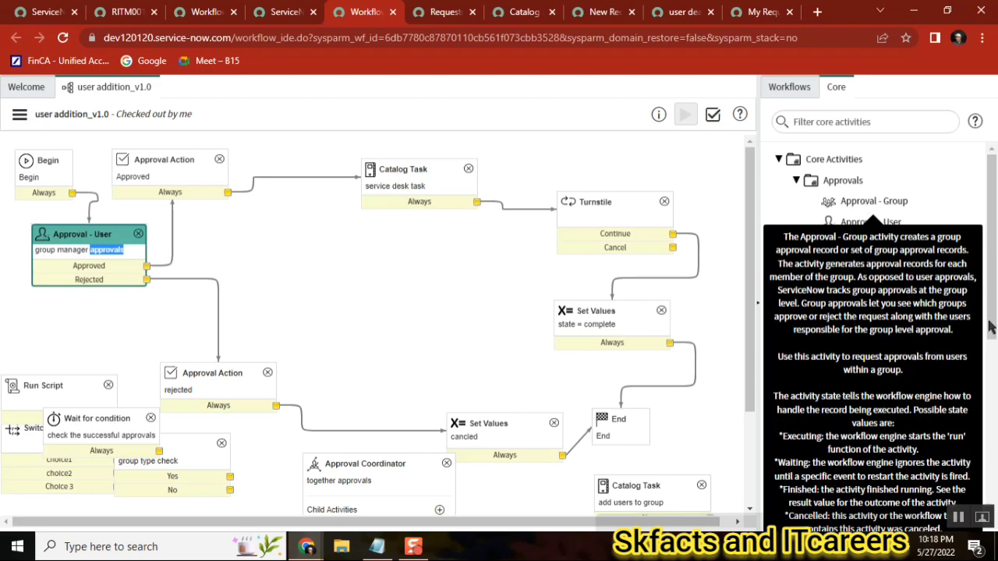
pyautogui.moveTo(893, 272)
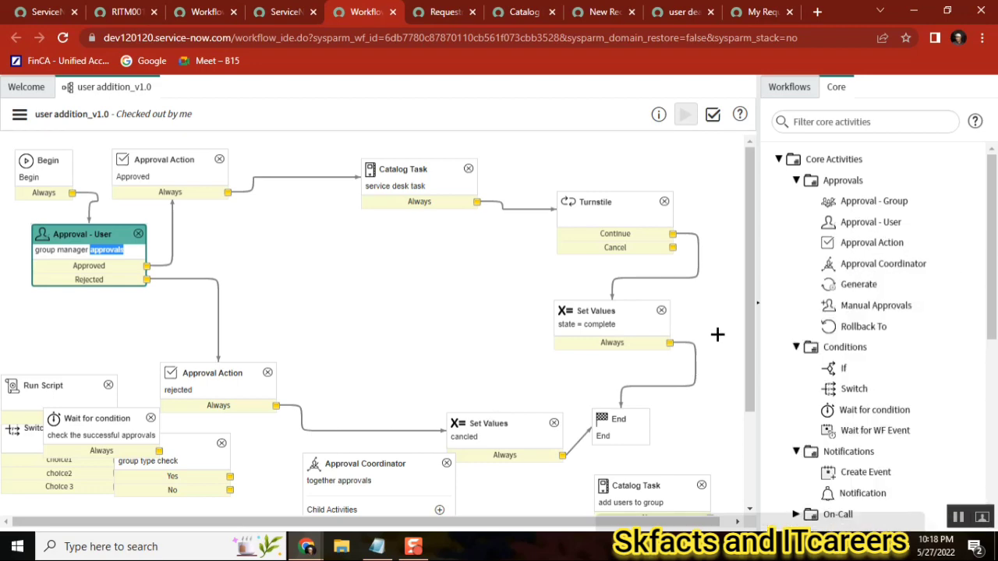
pyautogui.moveTo(746, 278); pyautogui.dragTo(746, 398)
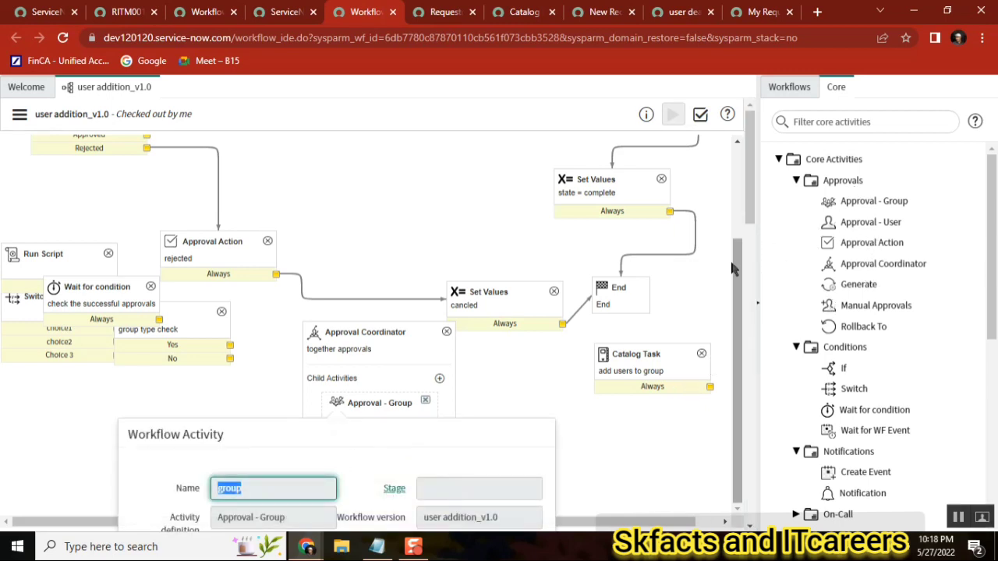
pyautogui.moveTo(739, 274); pyautogui.dragTo(741, 161)
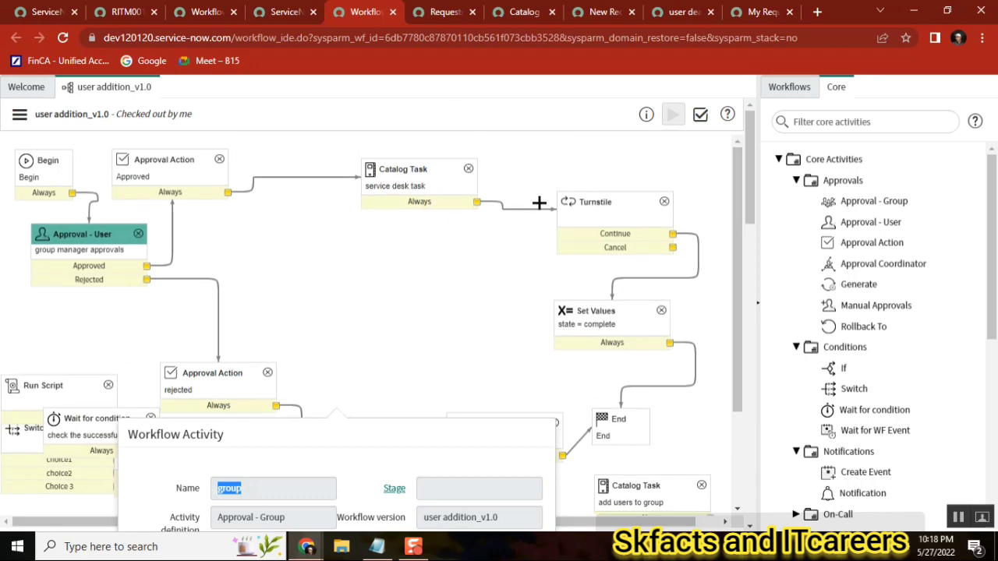
# Inspect the approval options on the requested item record
pyautogui.click(130, 11)
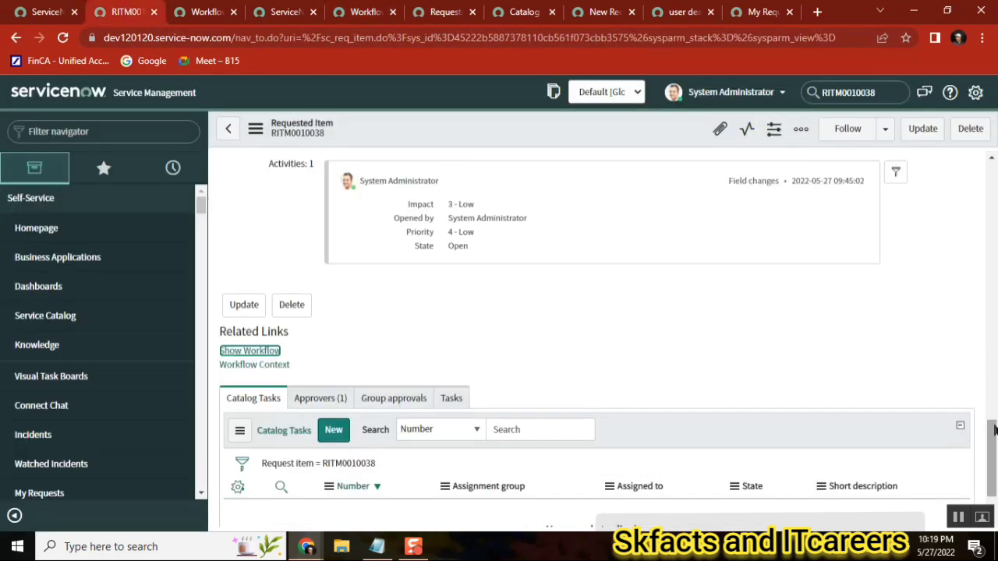
pyautogui.moveTo(994, 429); pyautogui.dragTo(990, 178)
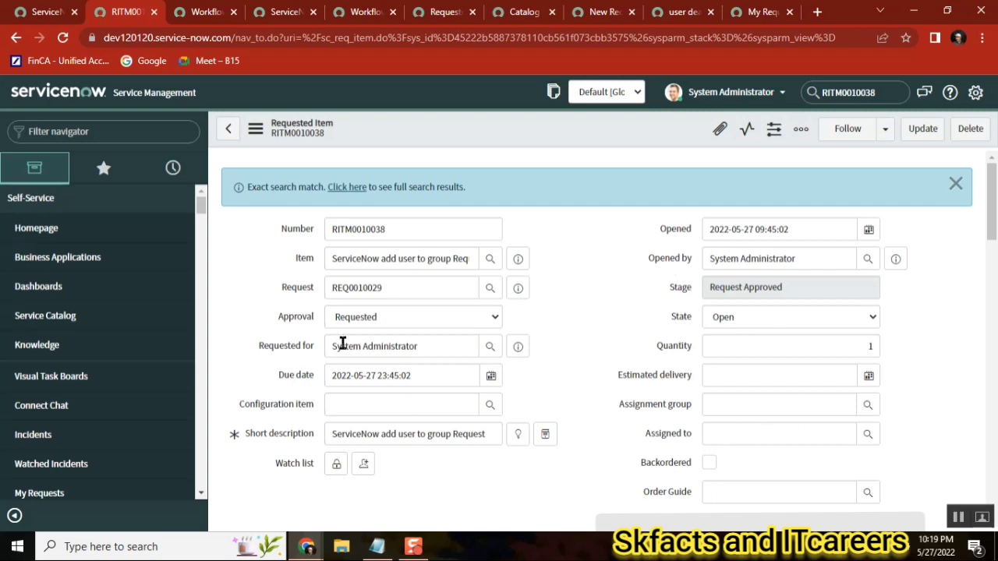
pyautogui.moveTo(310, 314); pyautogui.dragTo(262, 319)
pyautogui.click(403, 322)
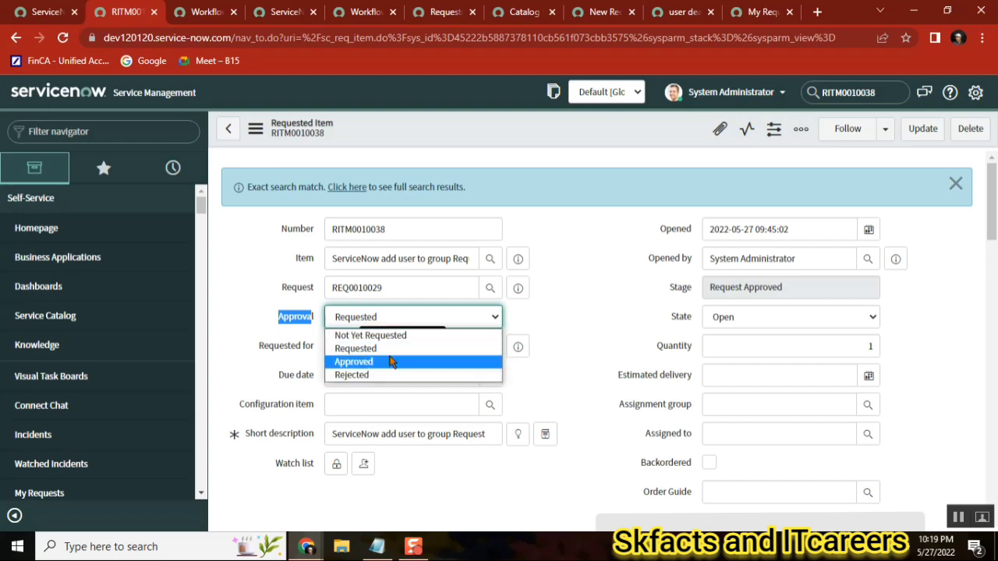
# Open the Approved and rejected Approval Action activities to review their actions, and browse the utility activities
pyautogui.click(367, 11)
pyautogui.doubleClick(157, 172)
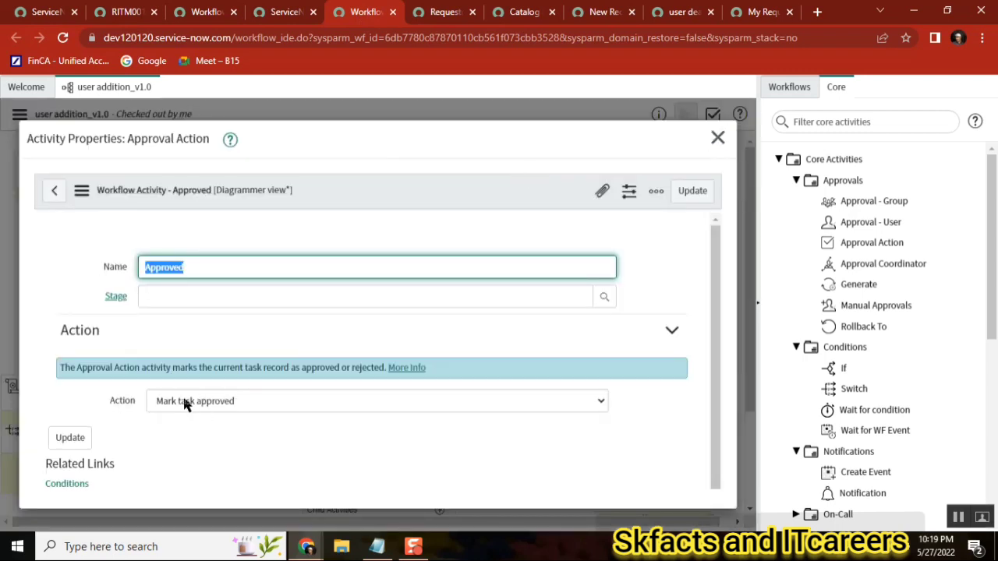
pyautogui.click(717, 139)
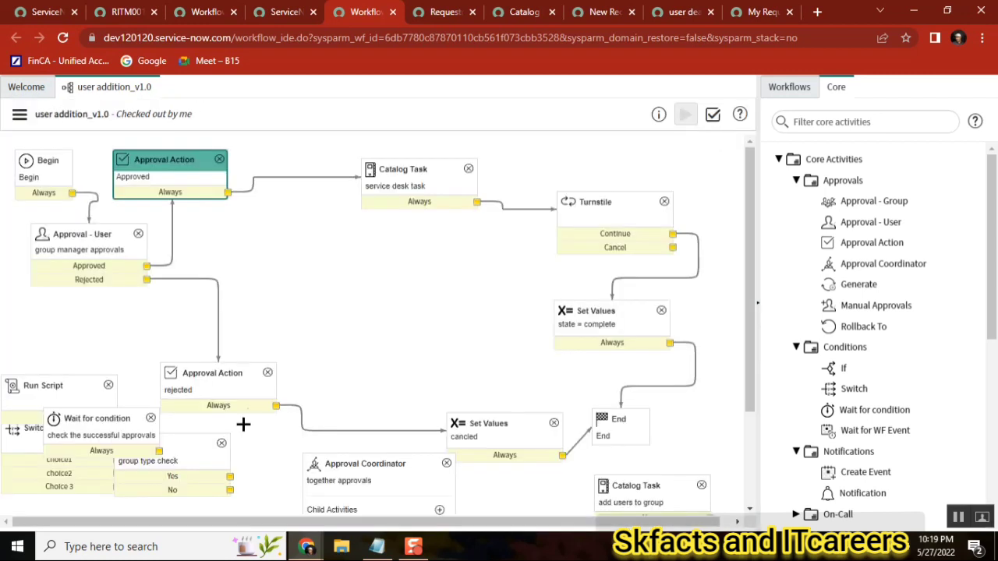
pyautogui.doubleClick(221, 390)
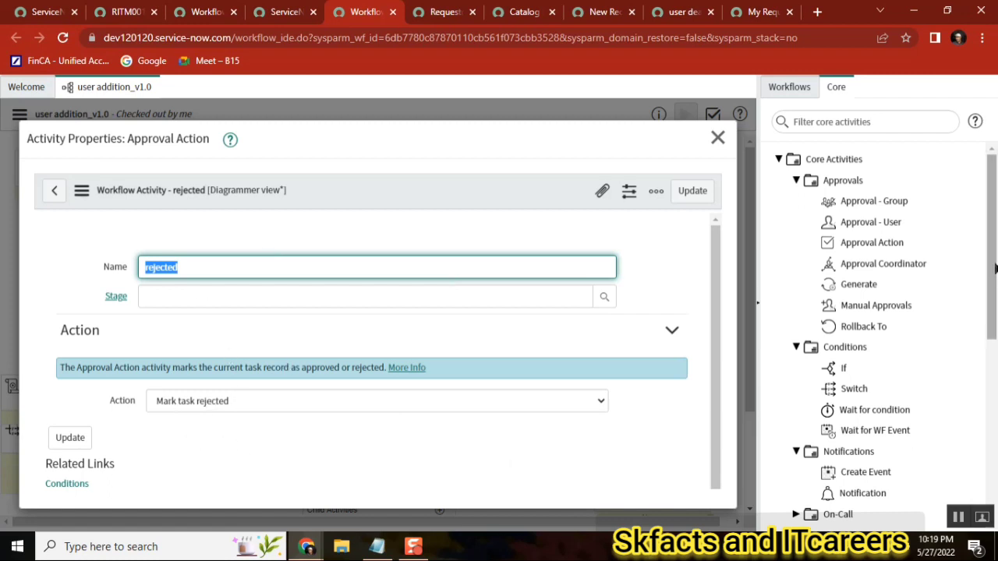
pyautogui.moveTo(993, 273); pyautogui.dragTo(979, 476)
pyautogui.moveTo(858, 477)
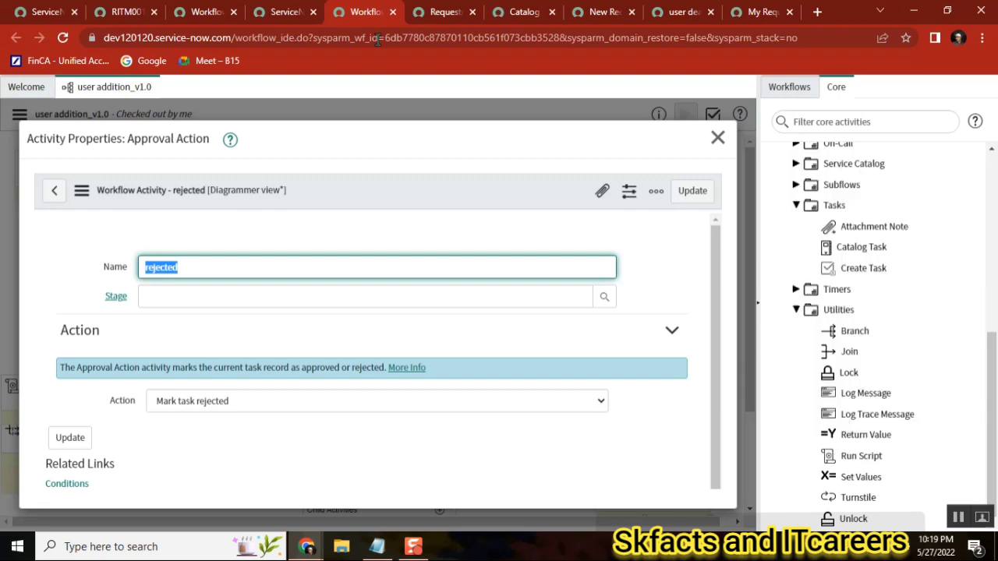
pyautogui.click(125, 12)
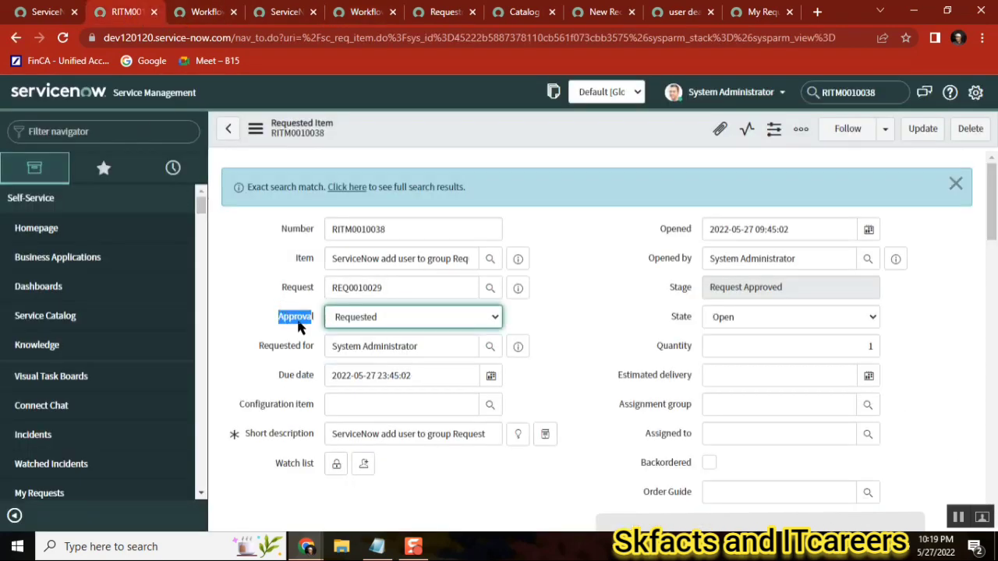
pyautogui.click(285, 11)
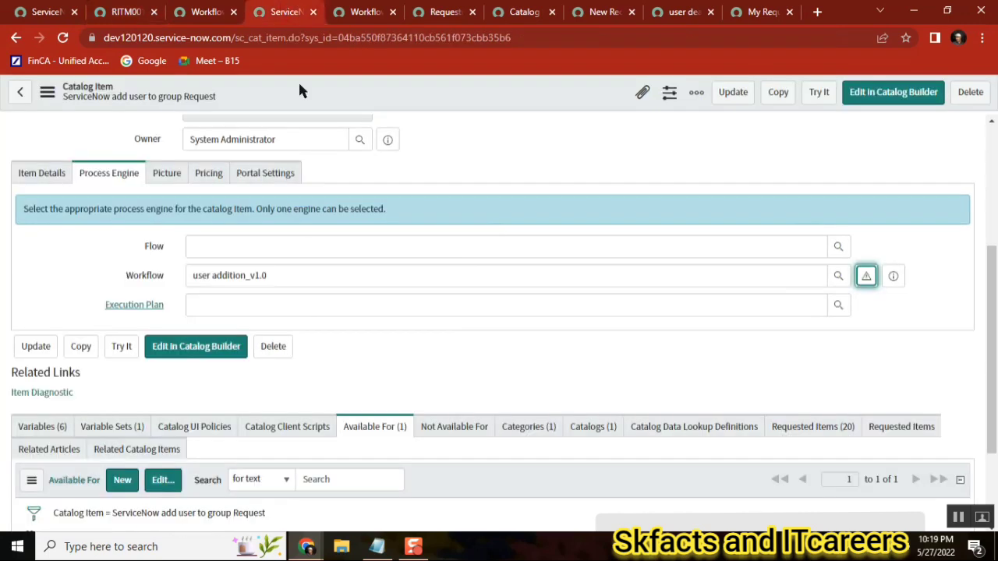
pyautogui.click(362, 12)
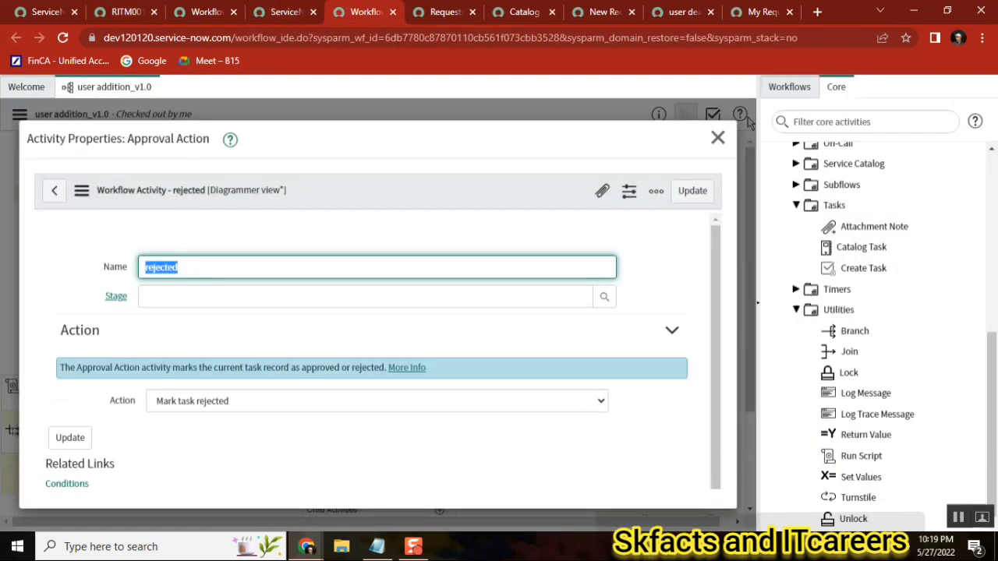
# Close the activity properties and browse the Condition activities in the core activity palette
pyautogui.click(717, 138)
pyautogui.moveTo(990, 379); pyautogui.dragTo(992, 156)
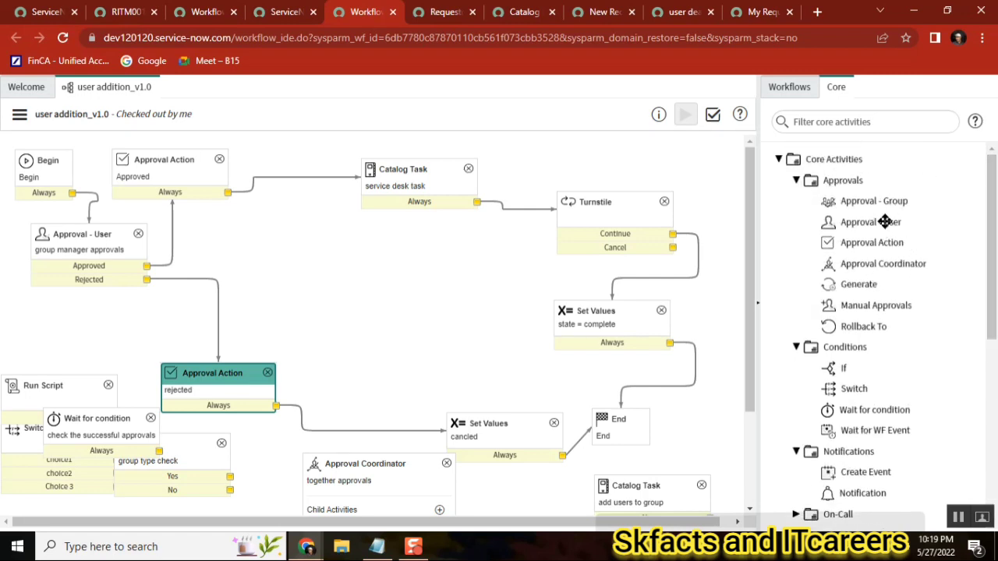
pyautogui.moveTo(885, 222)
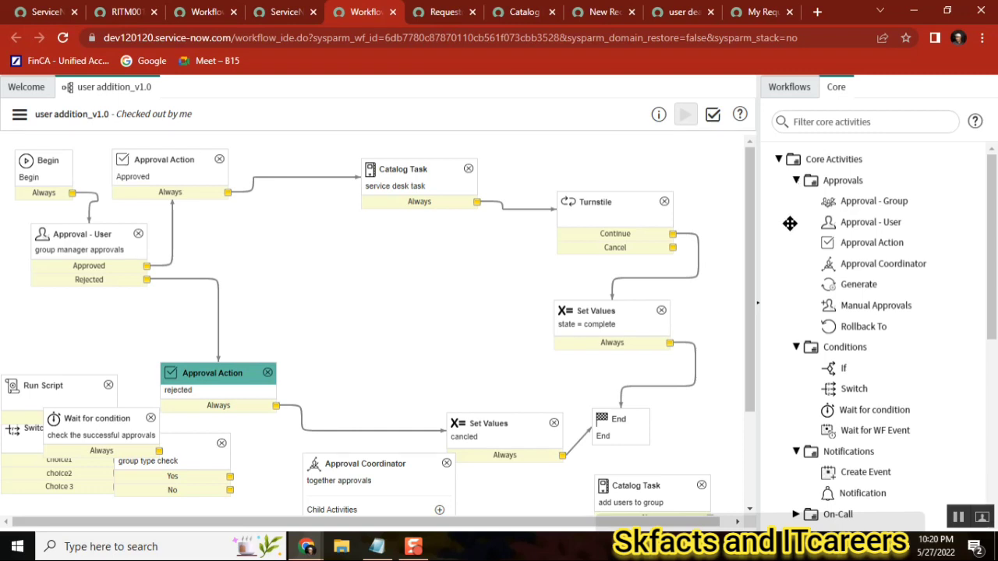
pyautogui.click(796, 180)
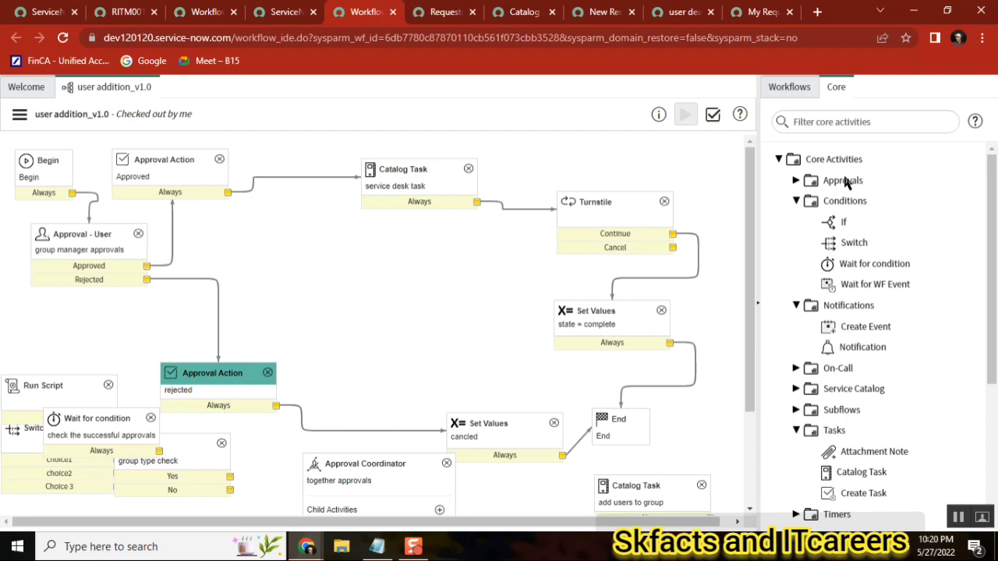
pyautogui.click(796, 201)
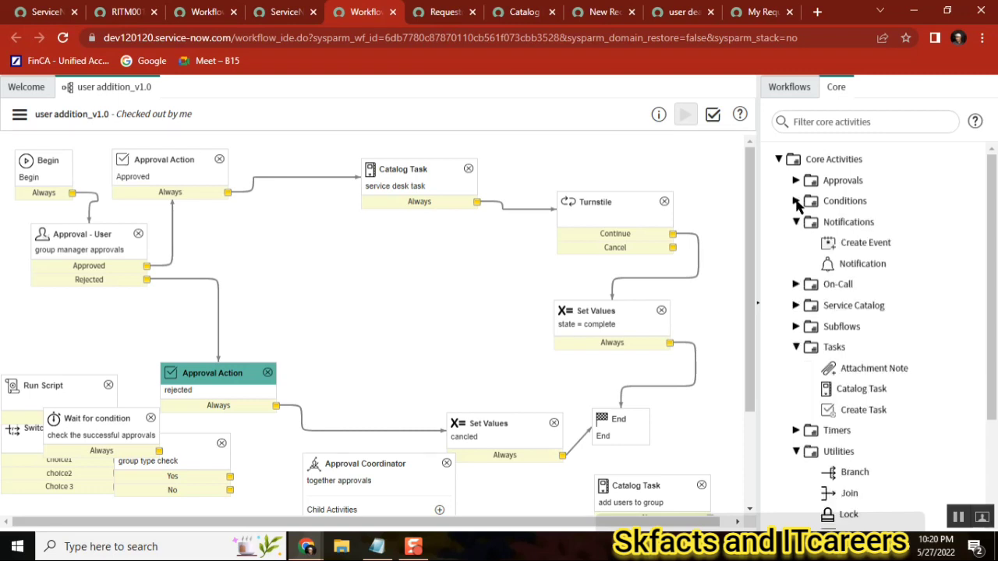
pyautogui.click(796, 201)
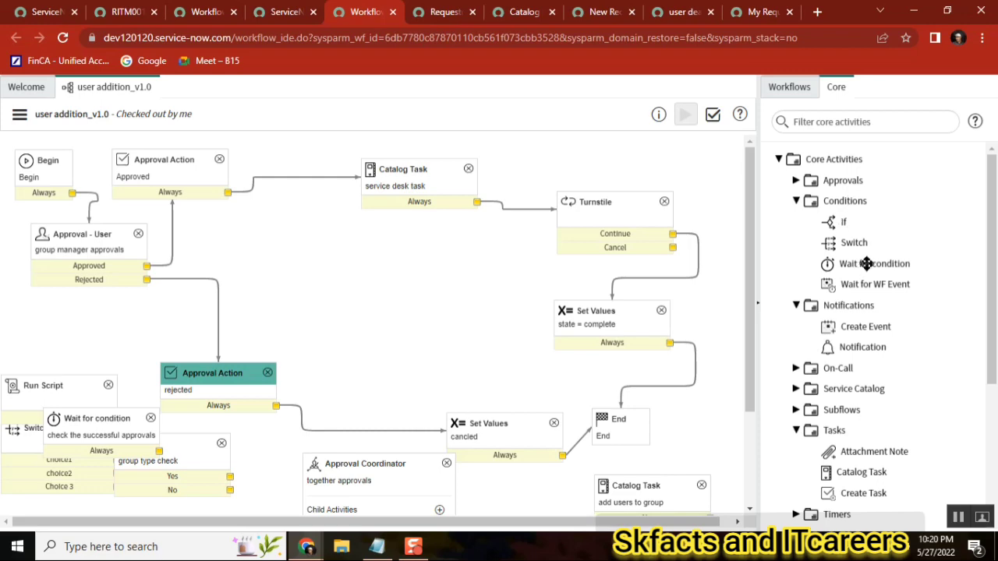
pyautogui.moveTo(846, 224)
# Rearrange the workflow canvas, moving the Wait for condition activity down and the group type check If activity up
pyautogui.moveTo(752, 298); pyautogui.dragTo(752, 425)
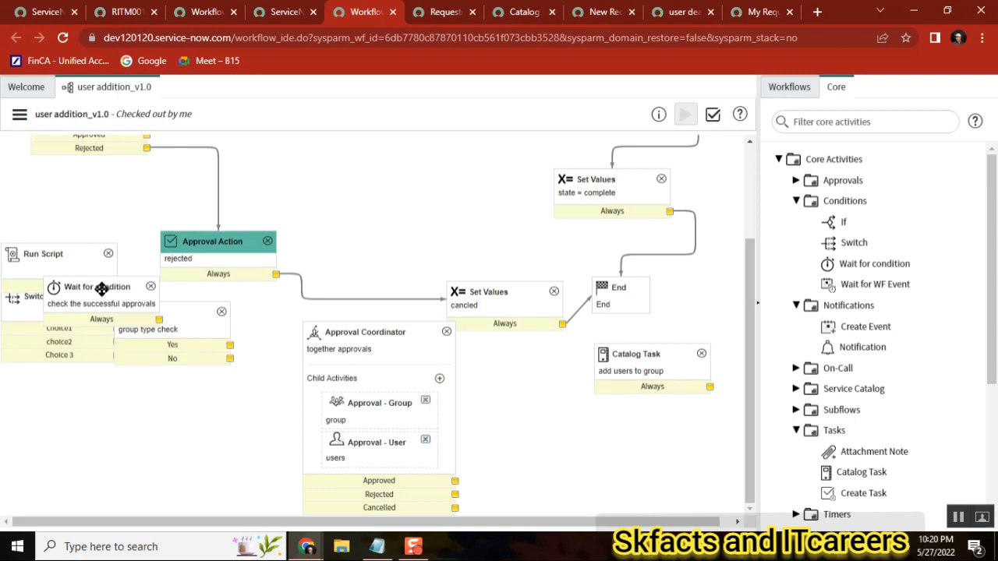
pyautogui.moveTo(102, 288); pyautogui.dragTo(137, 401)
pyautogui.moveTo(167, 323); pyautogui.dragTo(381, 163)
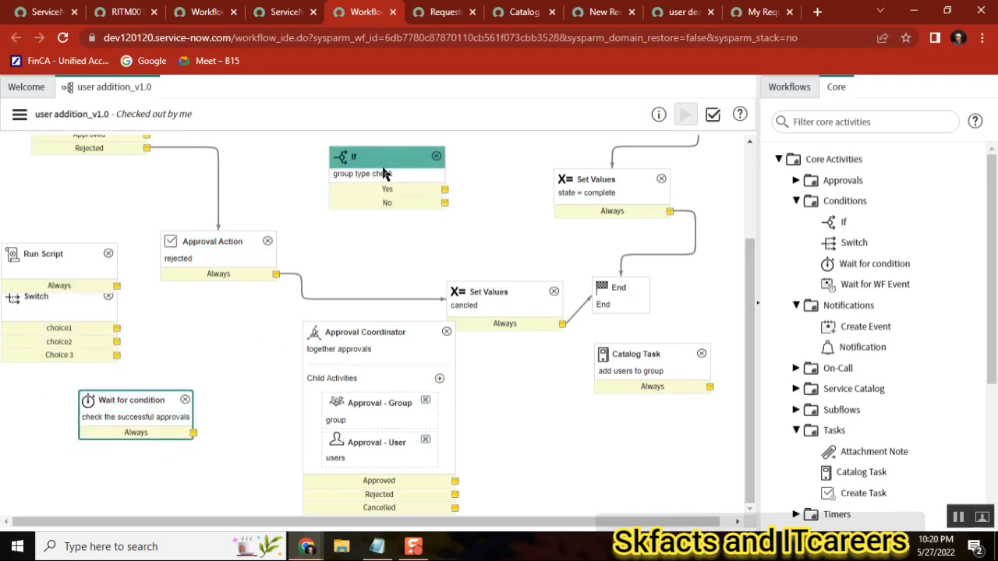
pyautogui.moveTo(752, 305); pyautogui.dragTo(746, 148)
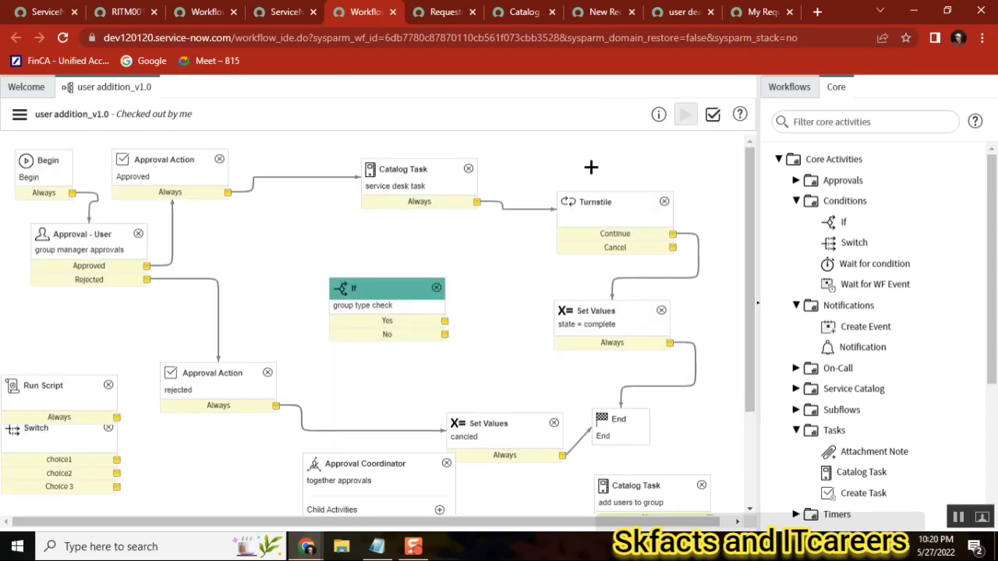
# Open the group type check If activity's properties and review its condition builder fields
pyautogui.click(369, 299)
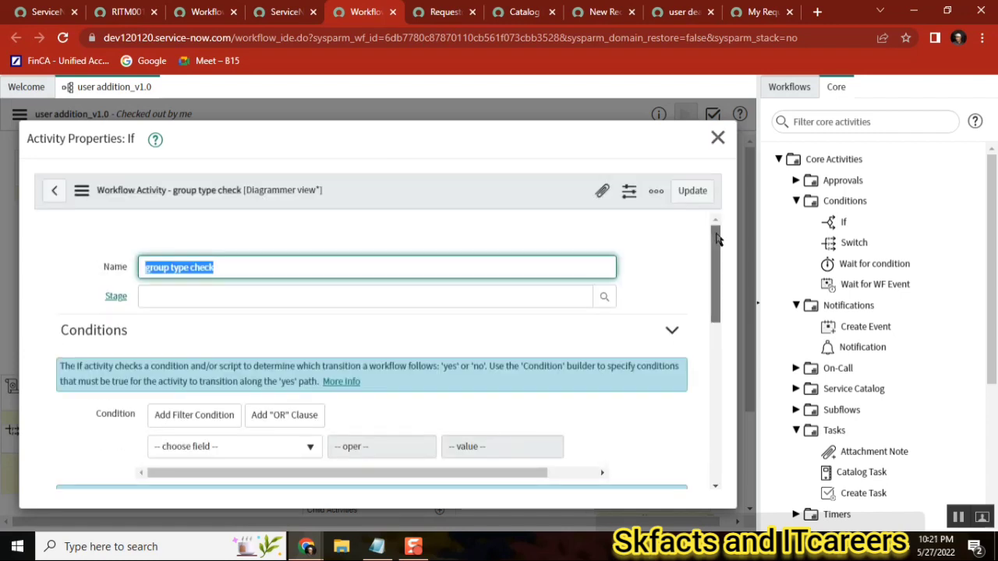
pyautogui.moveTo(717, 239); pyautogui.dragTo(715, 278)
pyautogui.moveTo(111, 311)
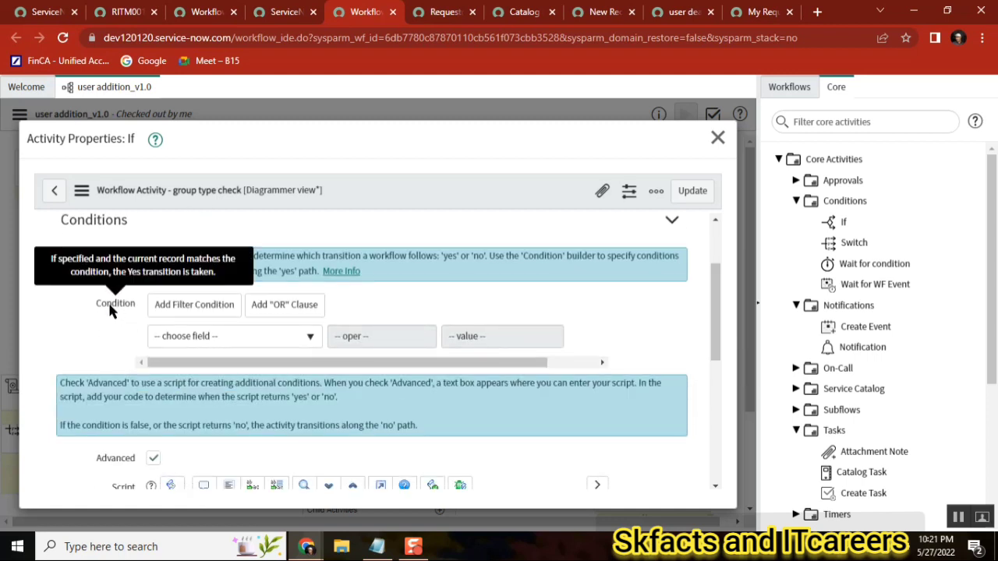
pyautogui.click(256, 335)
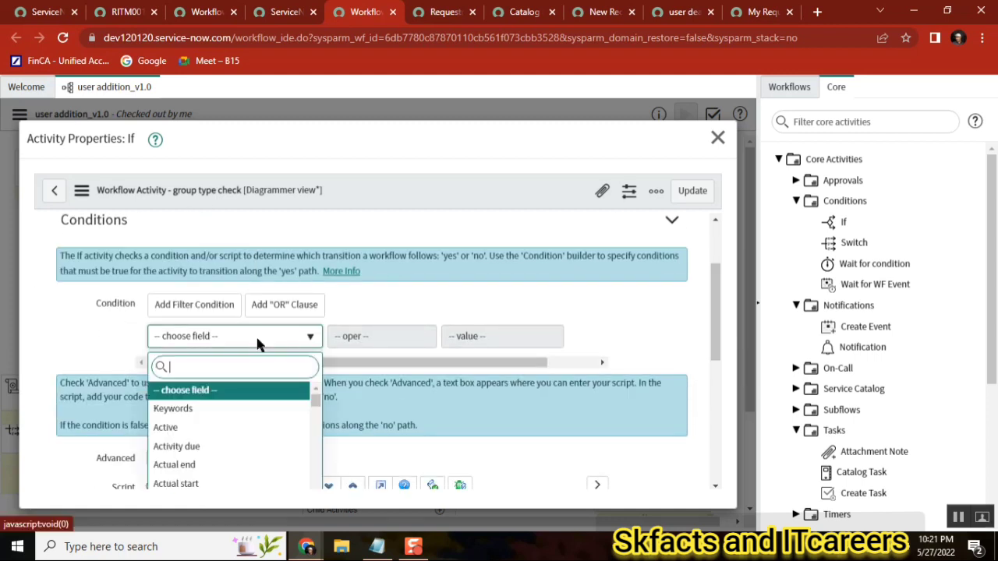
pyautogui.click(502, 309)
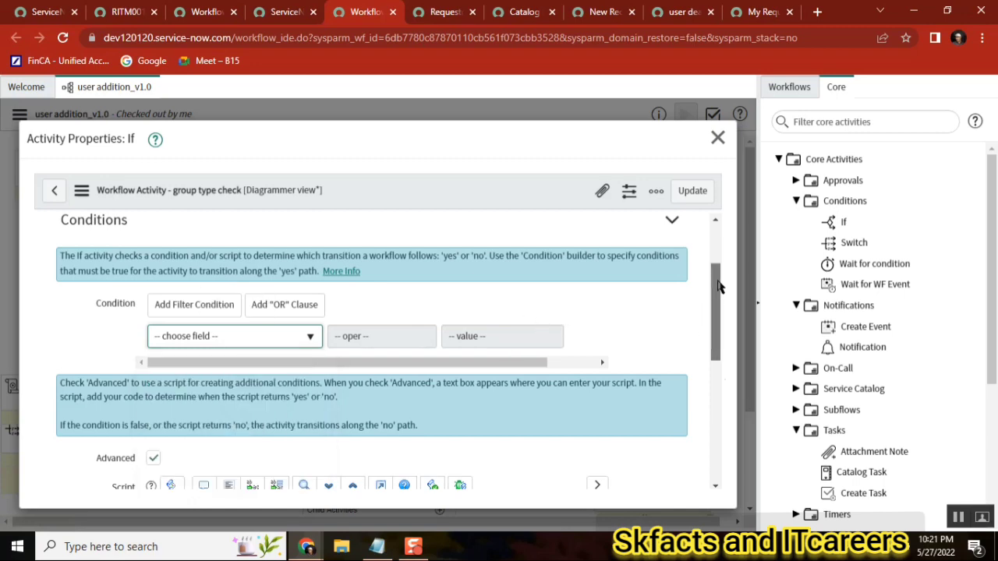
pyautogui.moveTo(721, 286); pyautogui.dragTo(718, 398)
pyautogui.scroll(2, 719, 398)
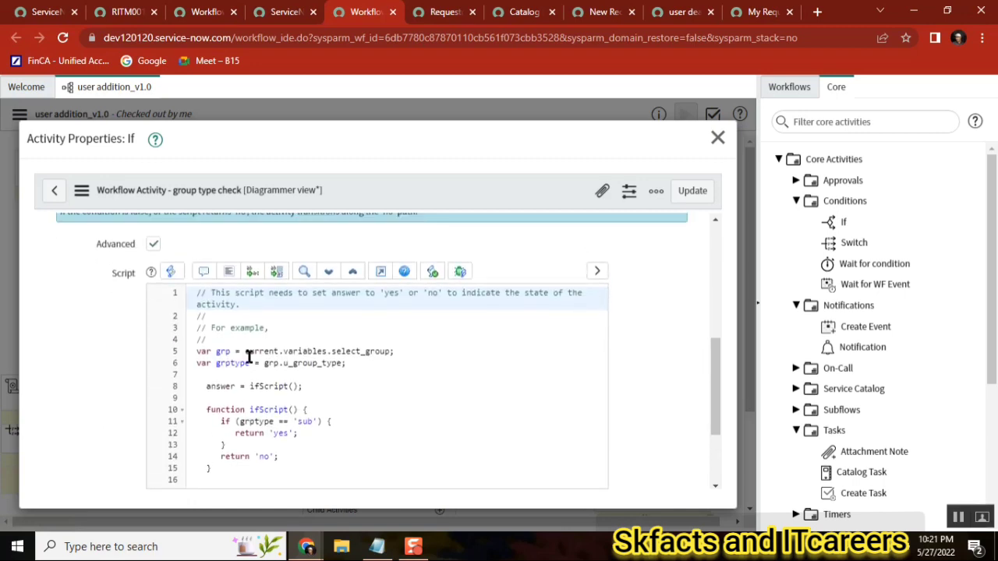
# Review the If activity's advanced script references to select_group, u_group_type and 'sub', then close the properties
pyautogui.doubleClick(355, 350)
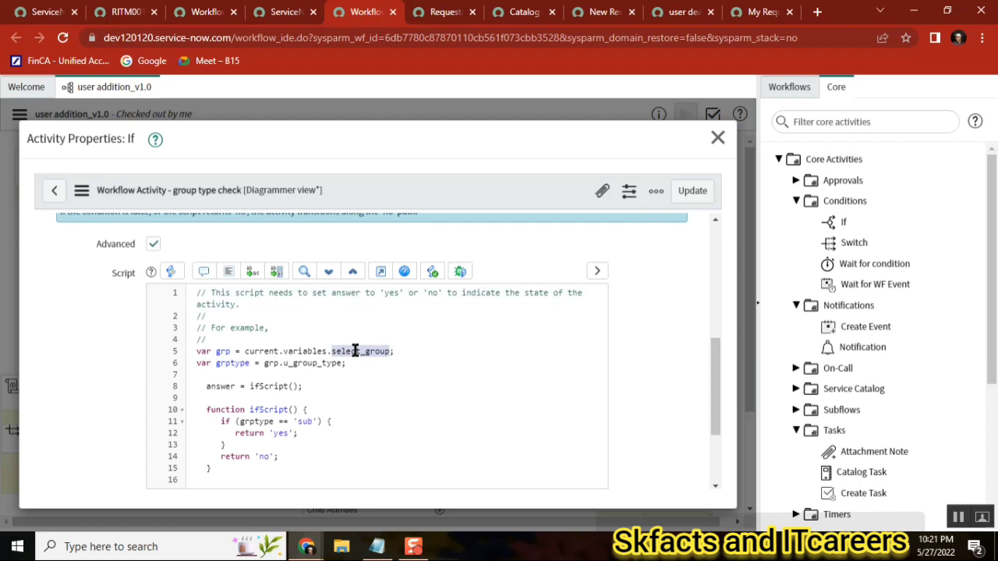
pyautogui.doubleClick(220, 351)
pyautogui.doubleClick(226, 362)
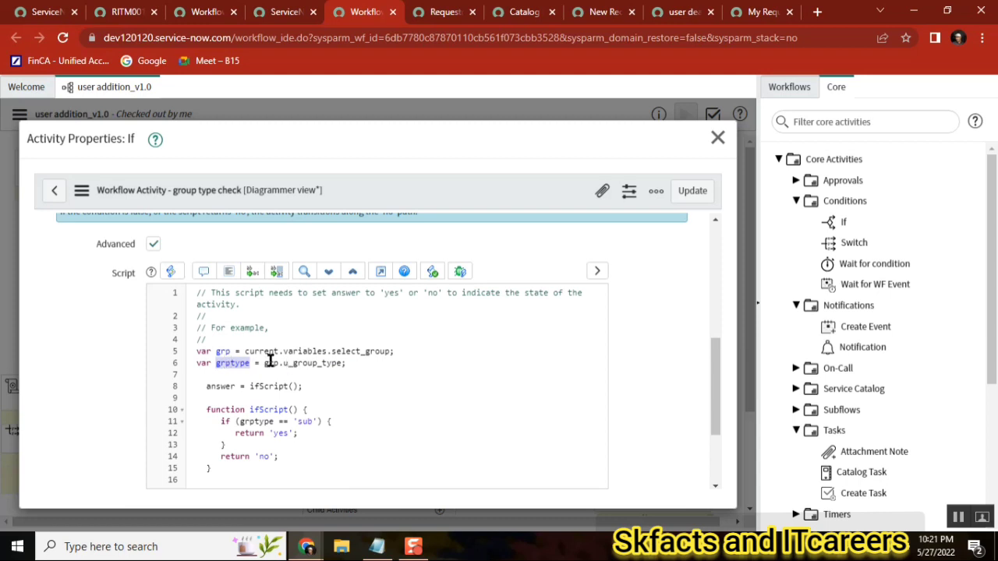
pyautogui.doubleClick(309, 361)
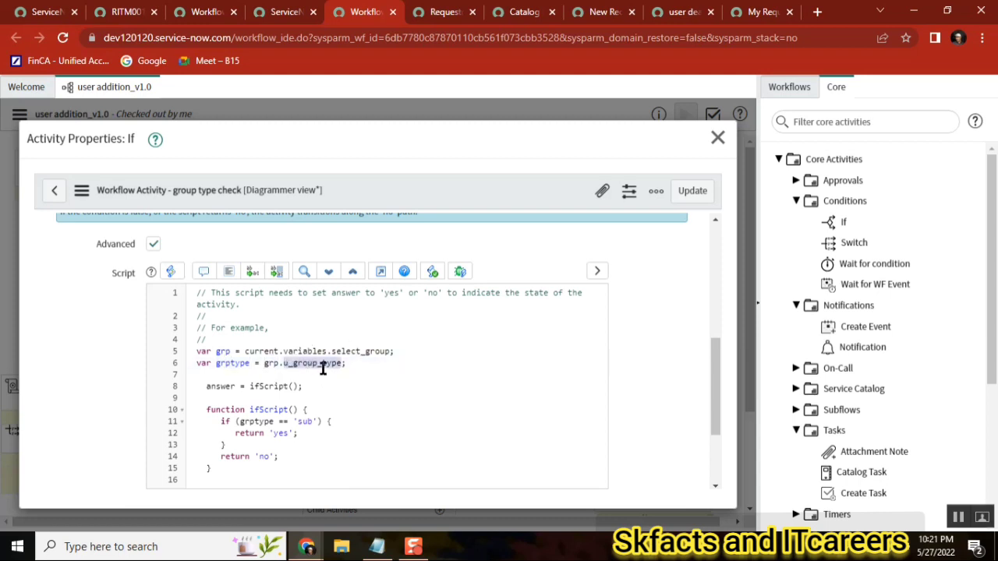
pyautogui.click(323, 370)
pyautogui.doubleClick(323, 363)
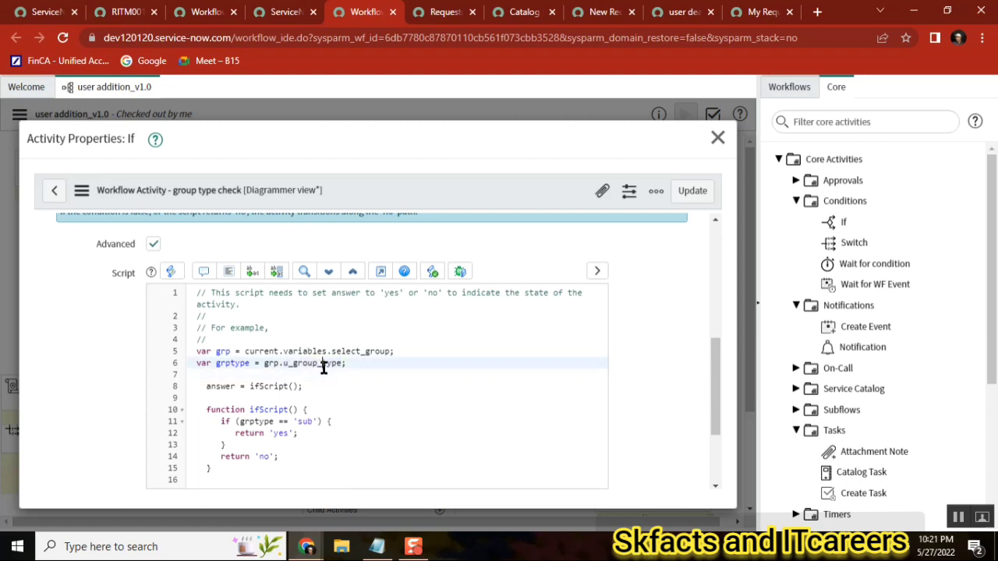
pyautogui.doubleClick(306, 421)
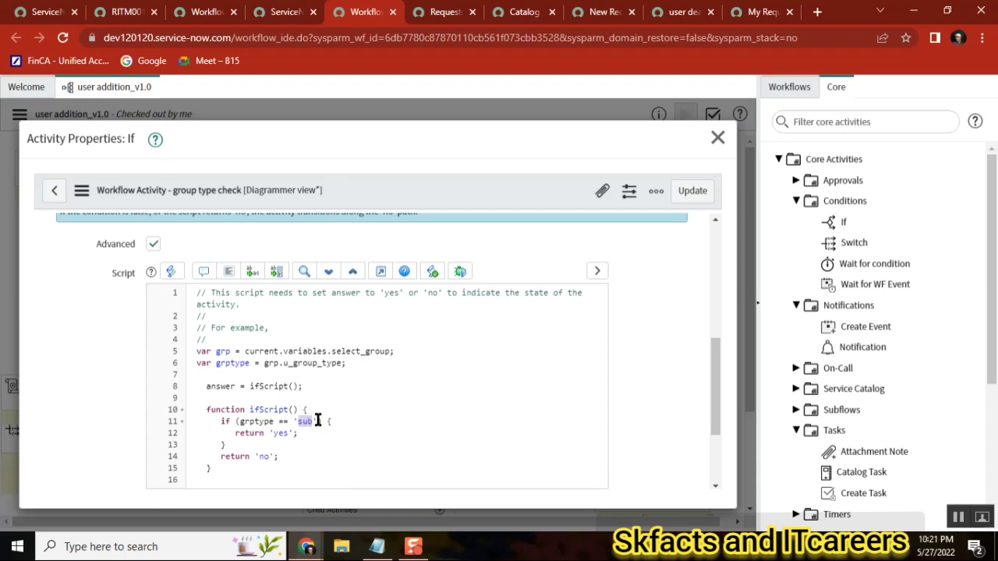
pyautogui.doubleClick(263, 456)
pyautogui.click(717, 138)
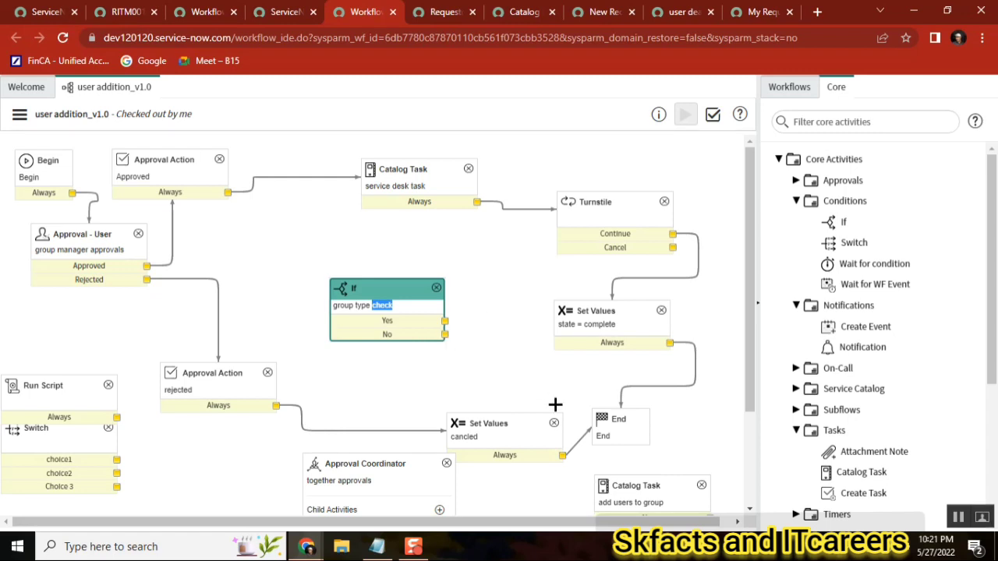
# Move the group type check If activity next to the Approval - User activity
pyautogui.doubleClick(386, 319)
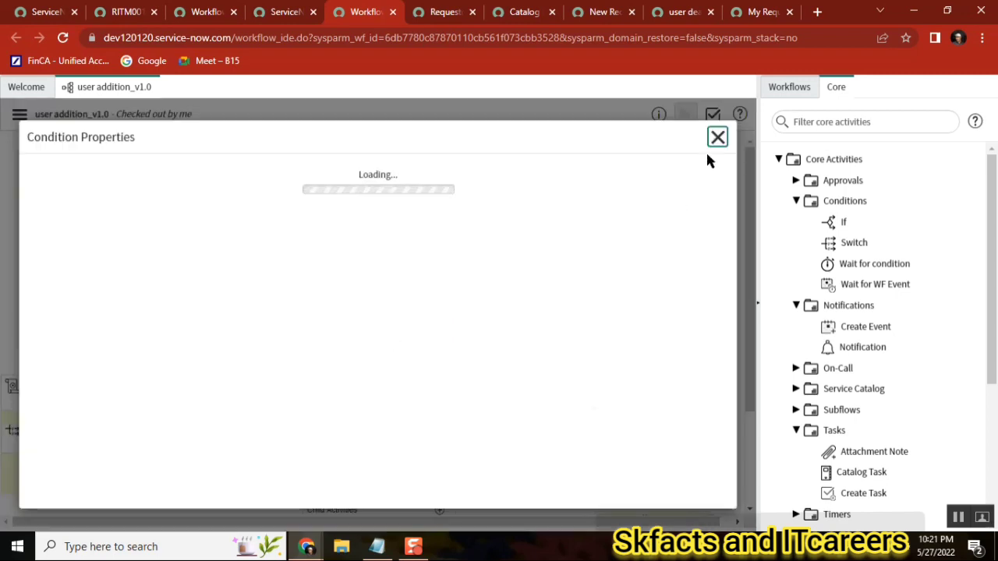
pyautogui.click(717, 137)
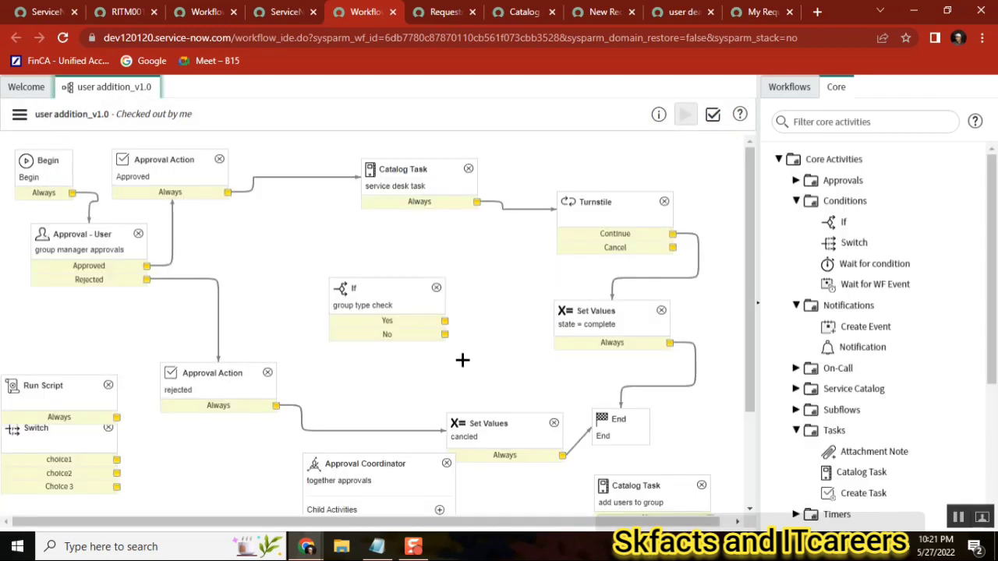
pyautogui.moveTo(366, 288); pyautogui.dragTo(285, 251)
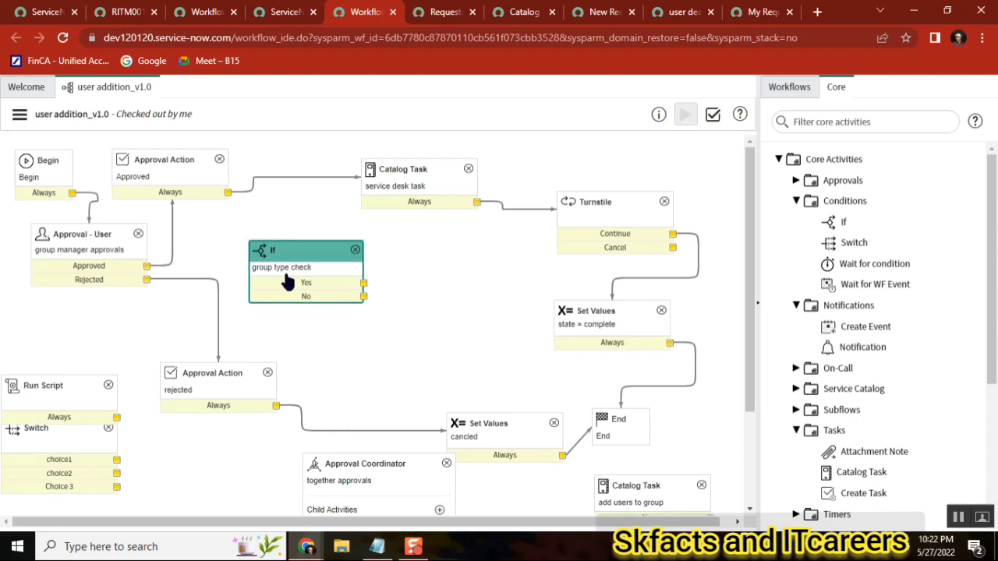
# Return to the add user to group catalog item form and inspect the Choice field's options
pyautogui.moveTo(56, 449); pyautogui.dragTo(377, 302)
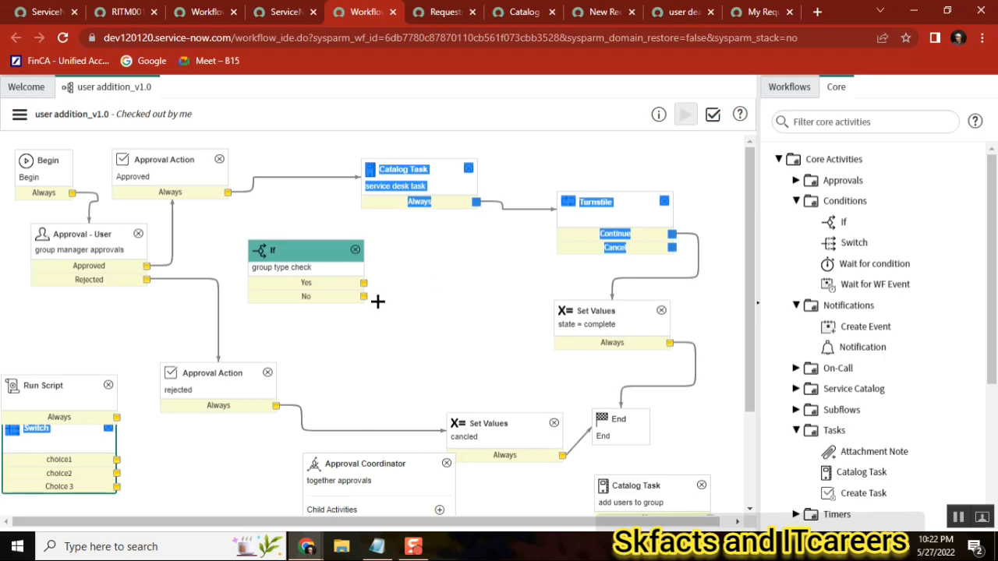
pyautogui.click(56, 380)
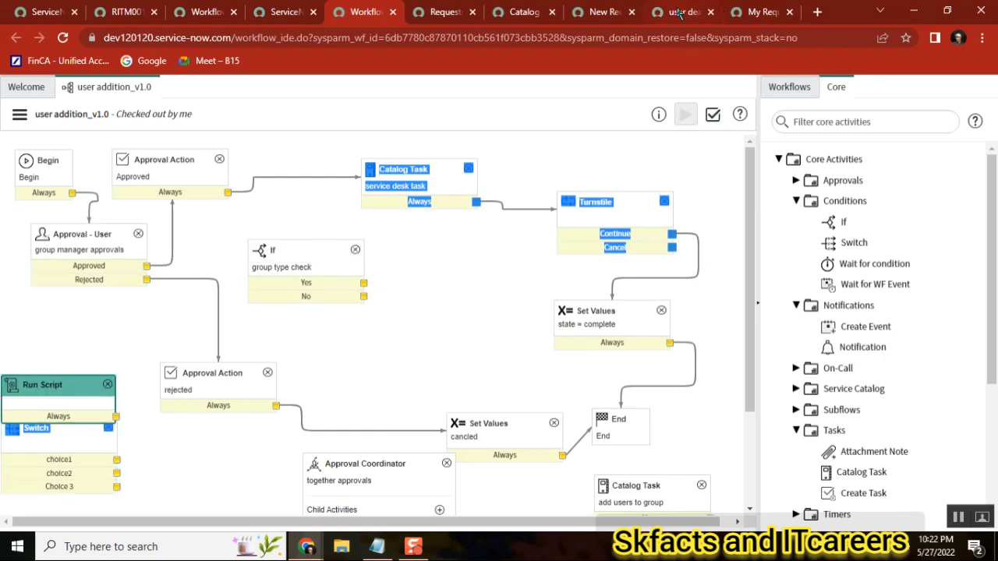
pyautogui.click(519, 16)
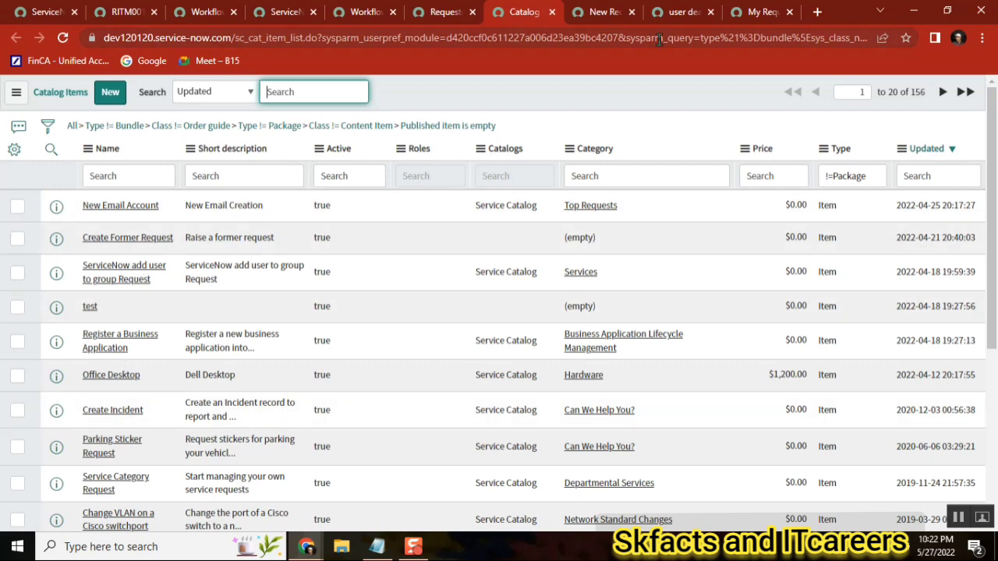
pyautogui.click(663, 15)
pyautogui.click(753, 12)
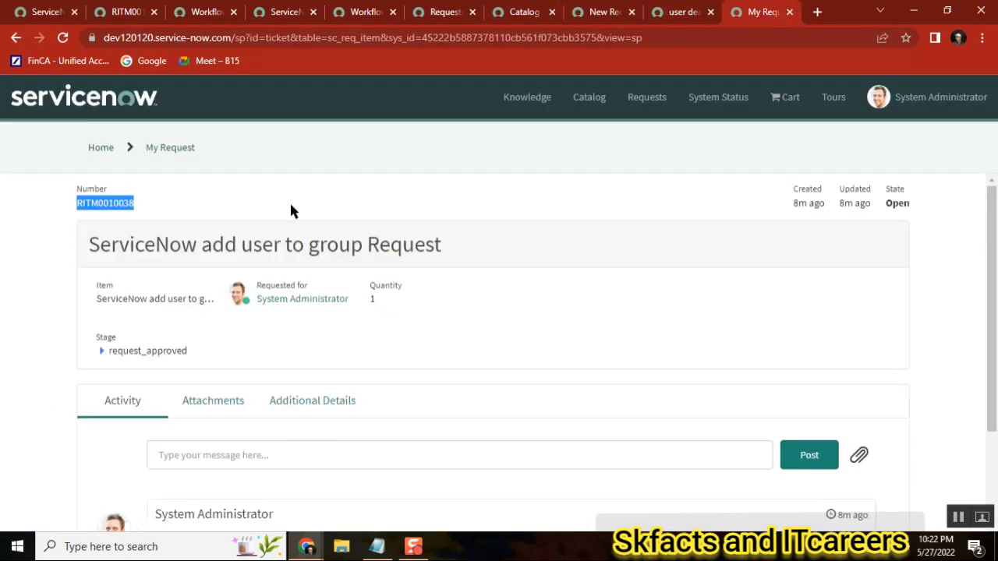
pyautogui.click(17, 46)
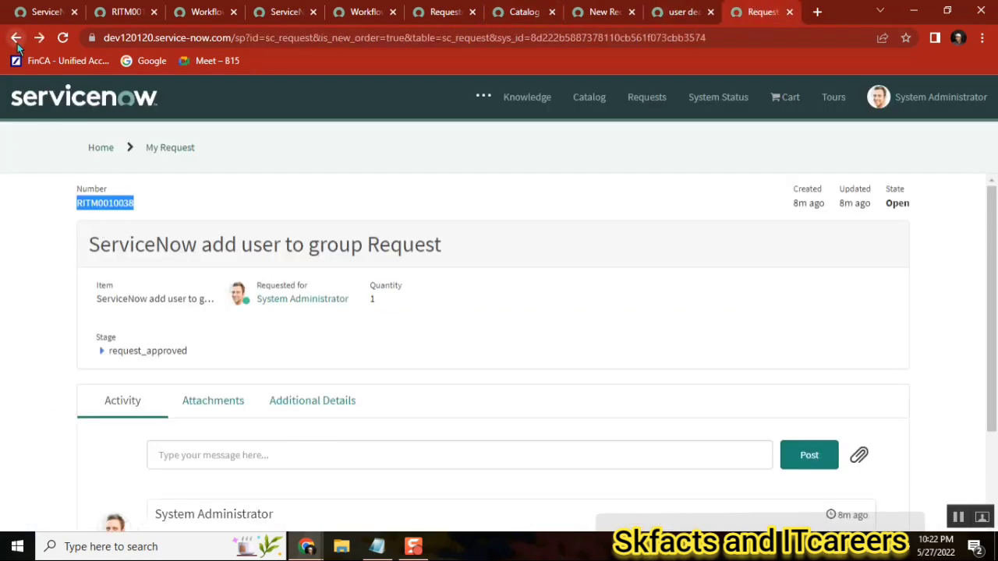
pyautogui.click(17, 46)
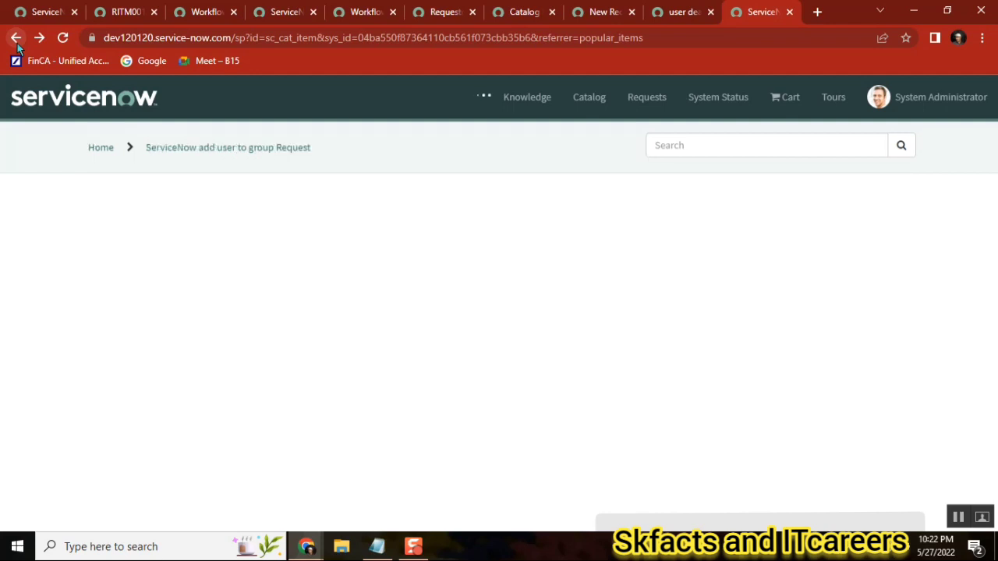
pyautogui.scroll(-4, 991, 209)
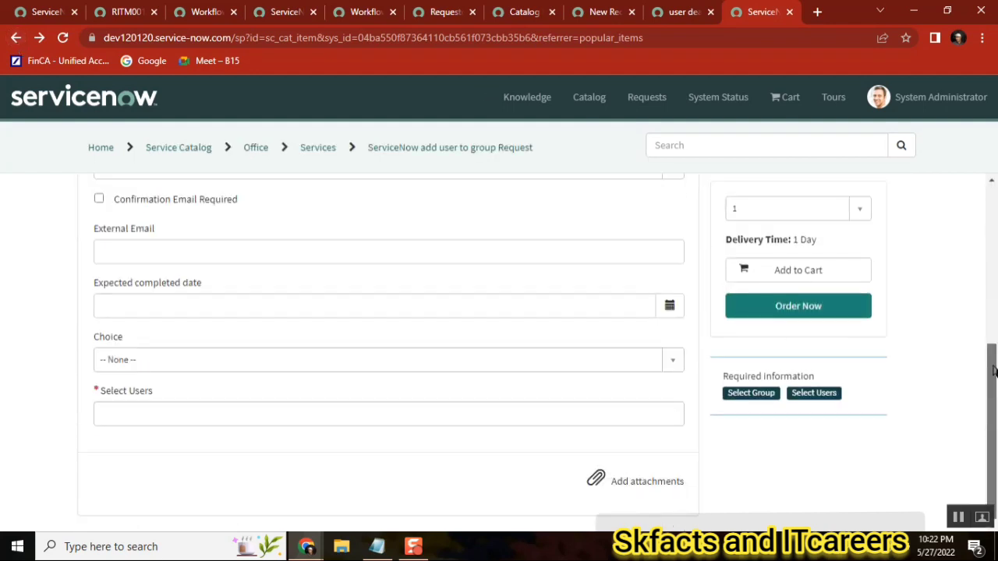
pyautogui.click(167, 360)
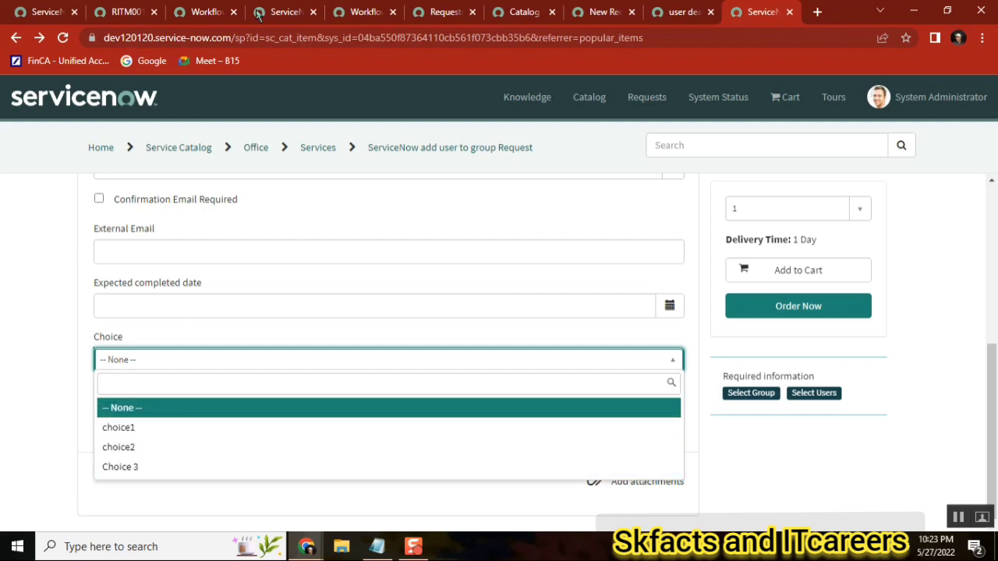
# Open the requested item's running workflow context and inspect the group type check If activity's details
pyautogui.click(206, 13)
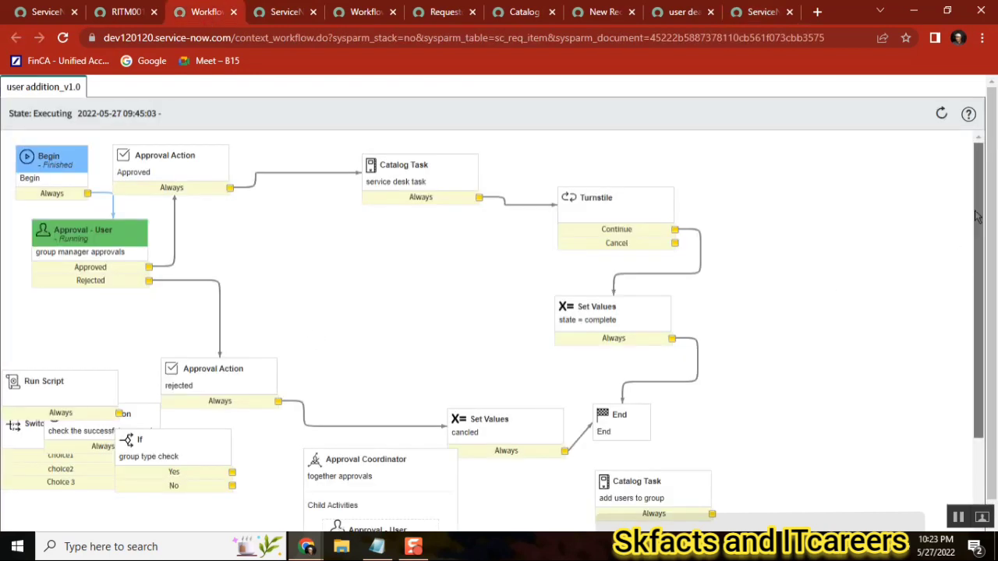
pyautogui.moveTo(977, 216)
pyautogui.mouseDown()
pyautogui.moveTo(977, 294)
pyautogui.moveTo(982, 213)
pyautogui.mouseUp()
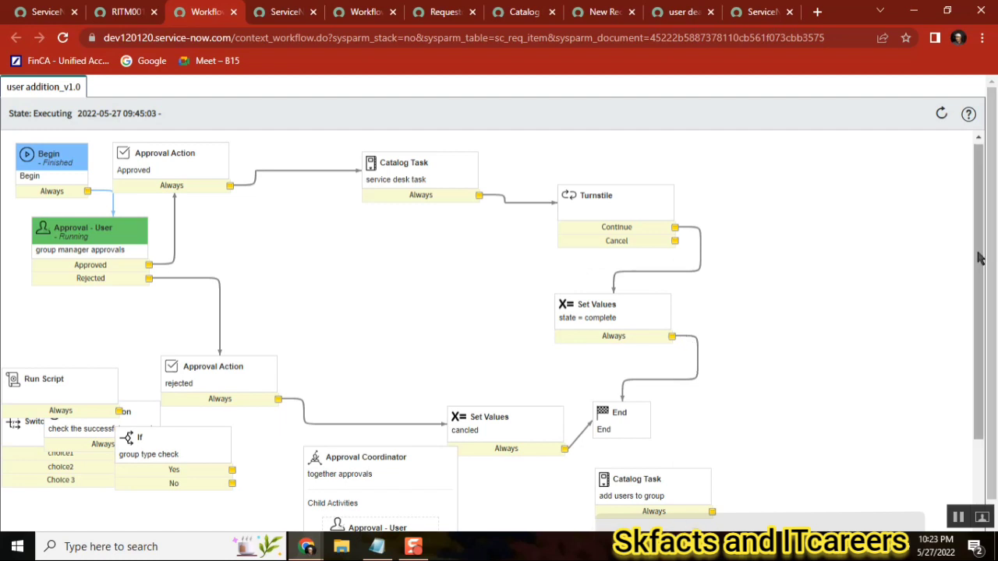
pyautogui.moveTo(978, 255); pyautogui.dragTo(959, 390)
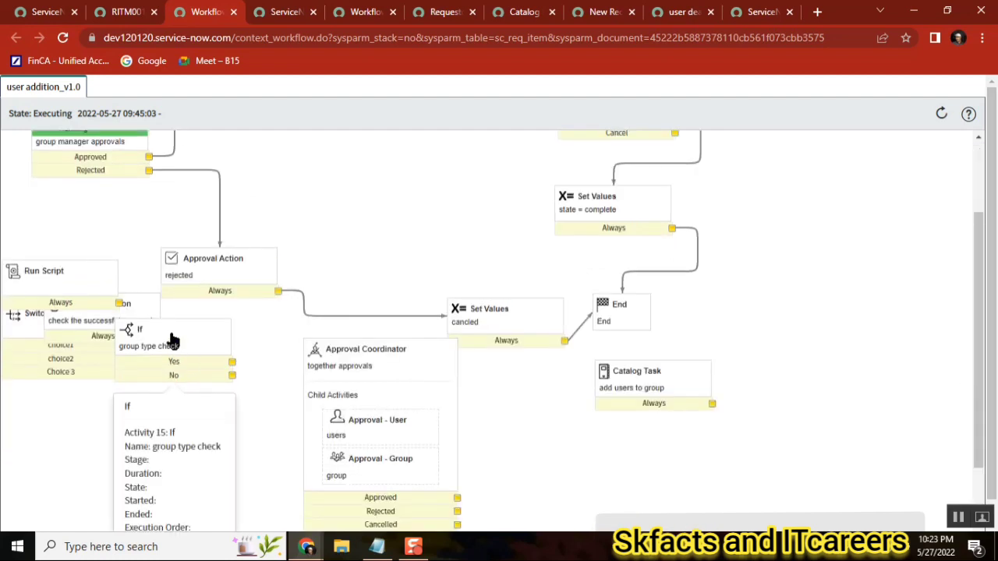
pyautogui.moveTo(170, 335); pyautogui.dragTo(206, 360)
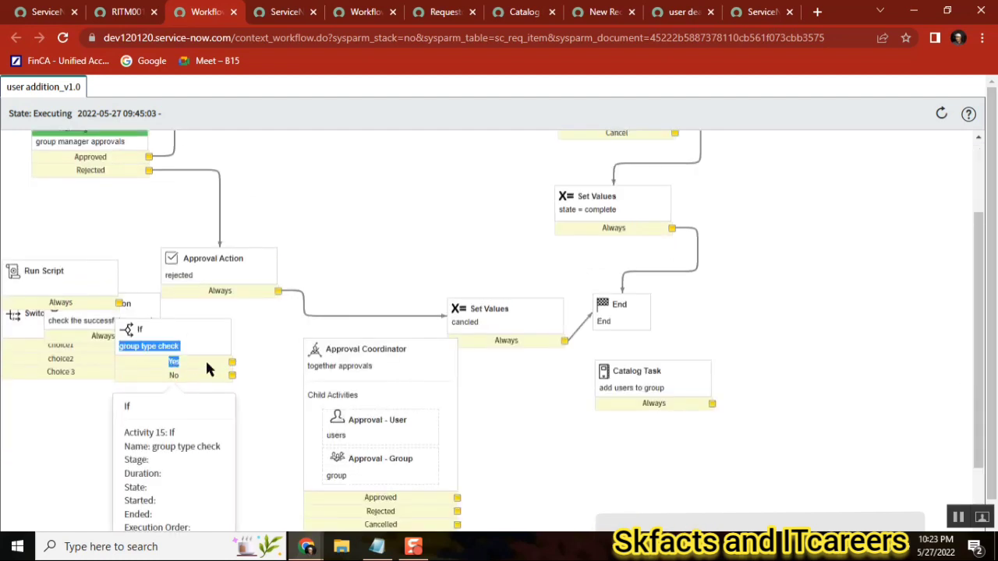
pyautogui.click(173, 332)
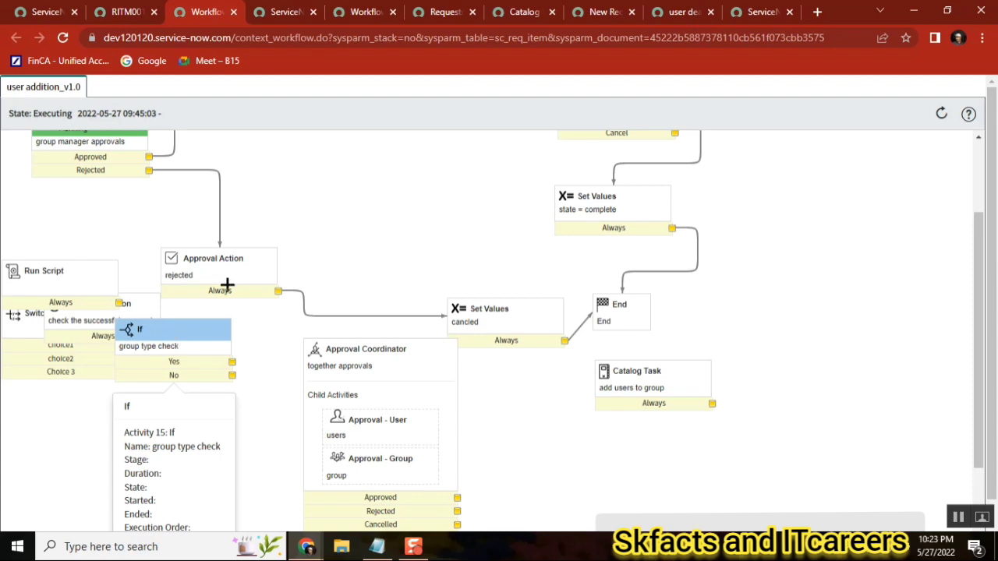
# Move the Switch activity to the middle of the workflow canvas and inspect its condition source and choice1 condition properties
pyautogui.click(337, 17)
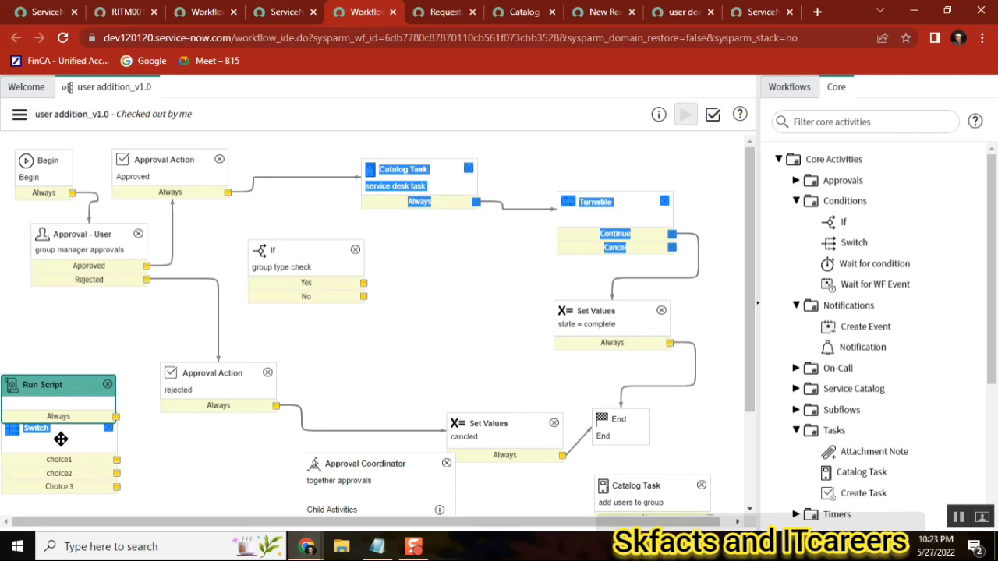
pyautogui.moveTo(59, 441); pyautogui.dragTo(427, 334)
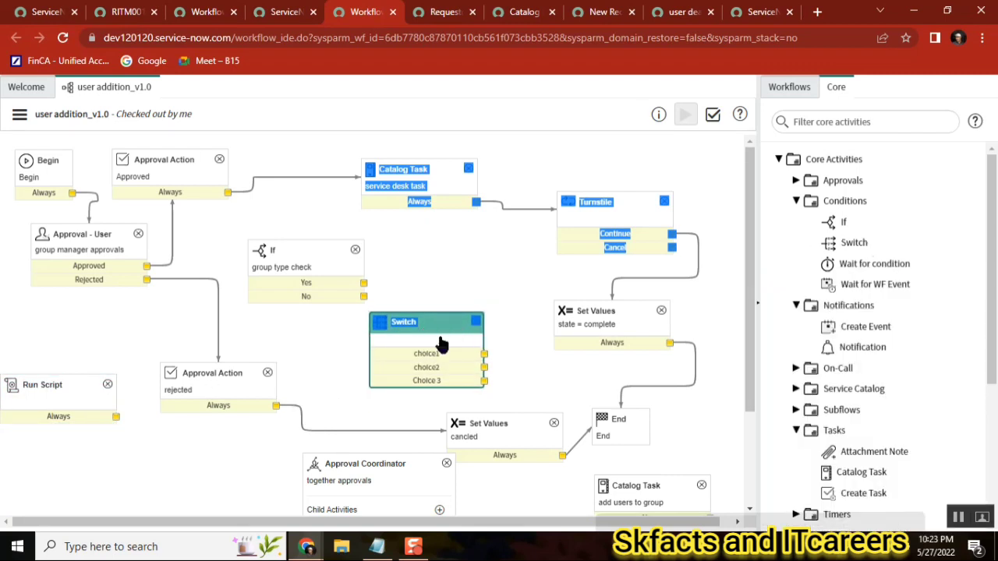
pyautogui.doubleClick(440, 343)
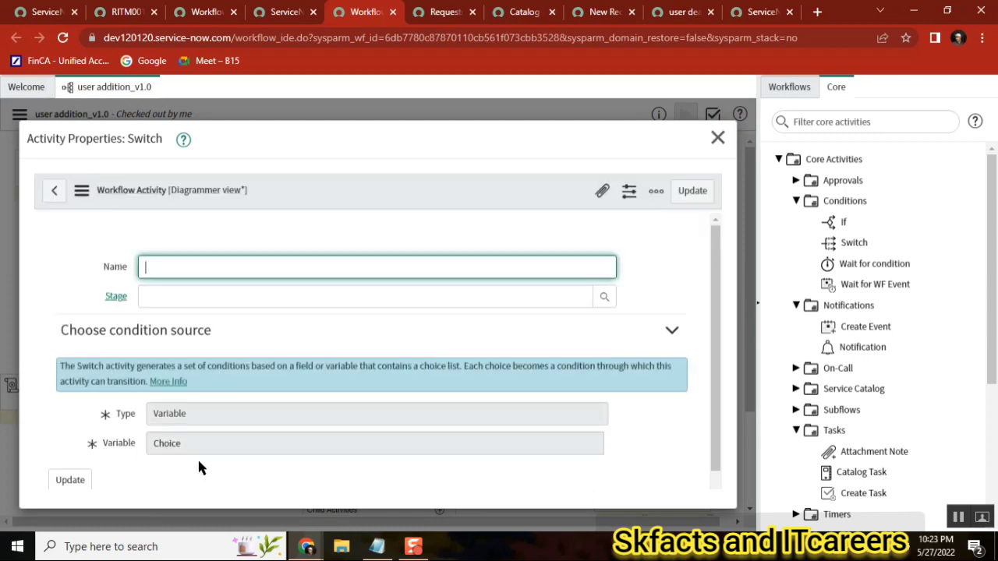
pyautogui.doubleClick(167, 443)
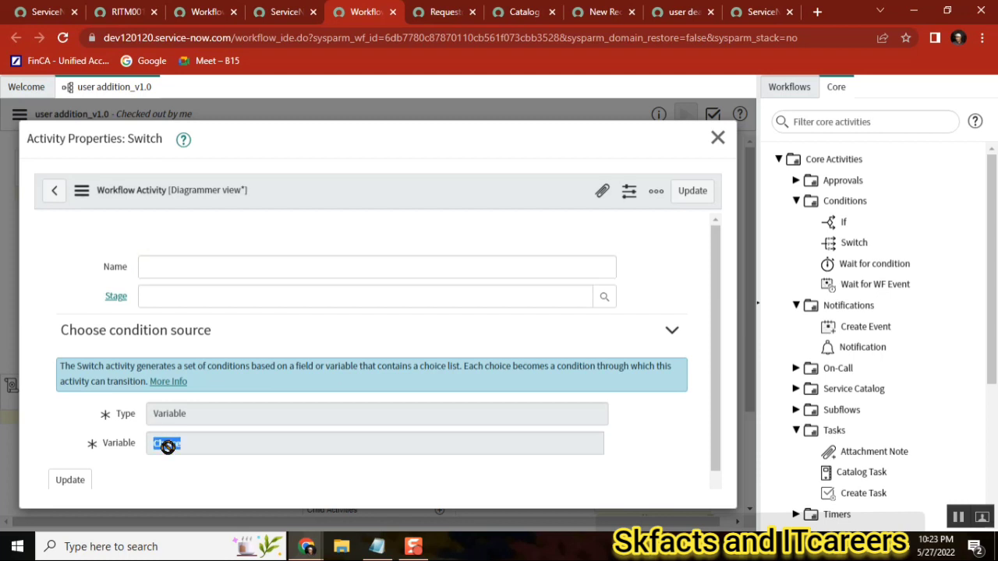
pyautogui.click(716, 144)
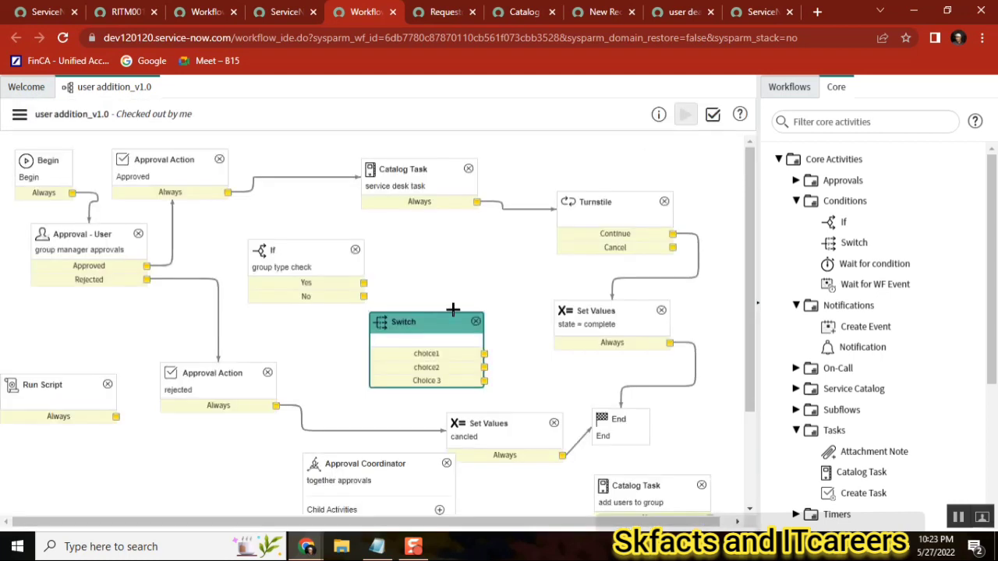
pyautogui.doubleClick(433, 355)
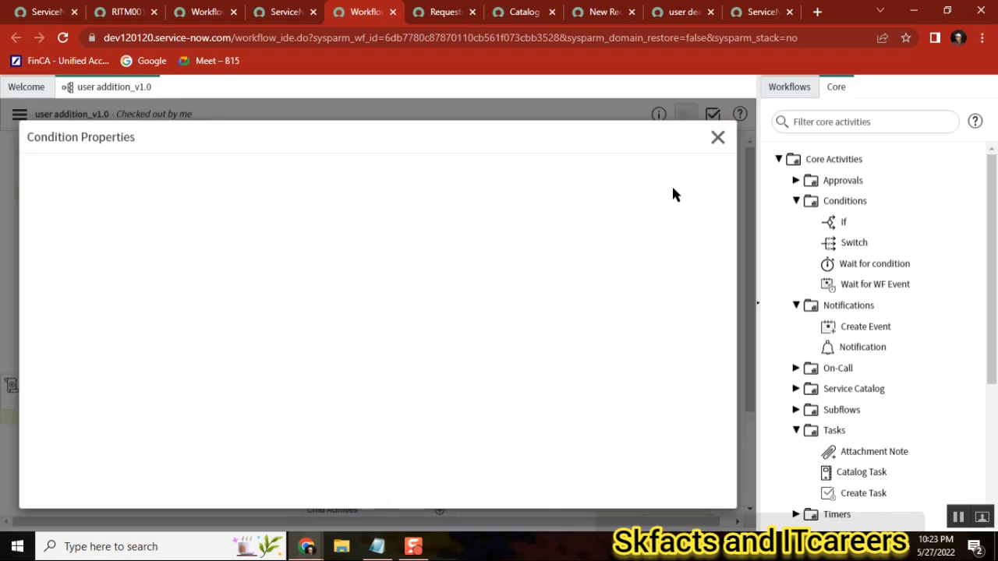
pyautogui.click(717, 136)
pyautogui.click(750, 13)
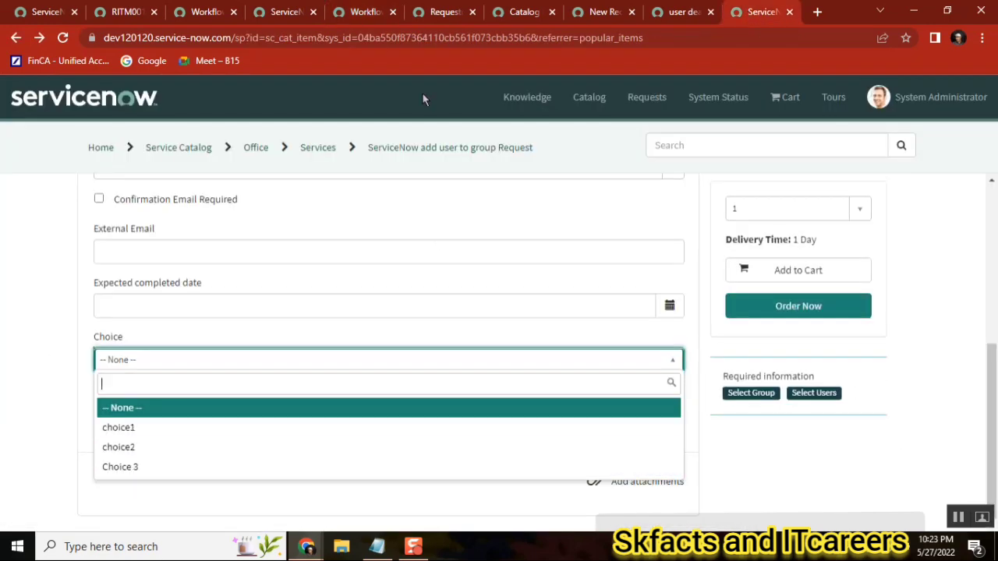
pyautogui.click(441, 12)
pyautogui.click(204, 12)
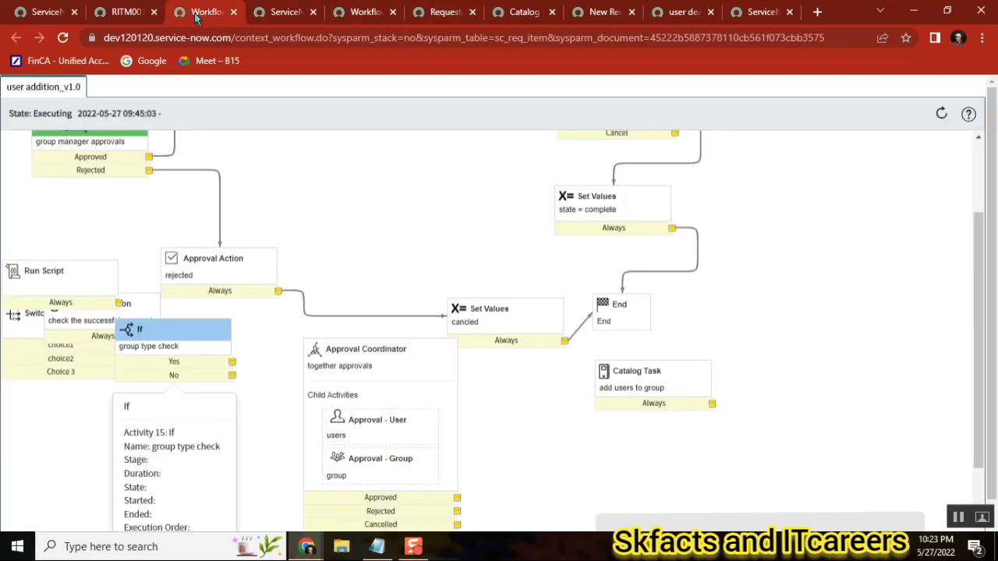
pyautogui.click(284, 13)
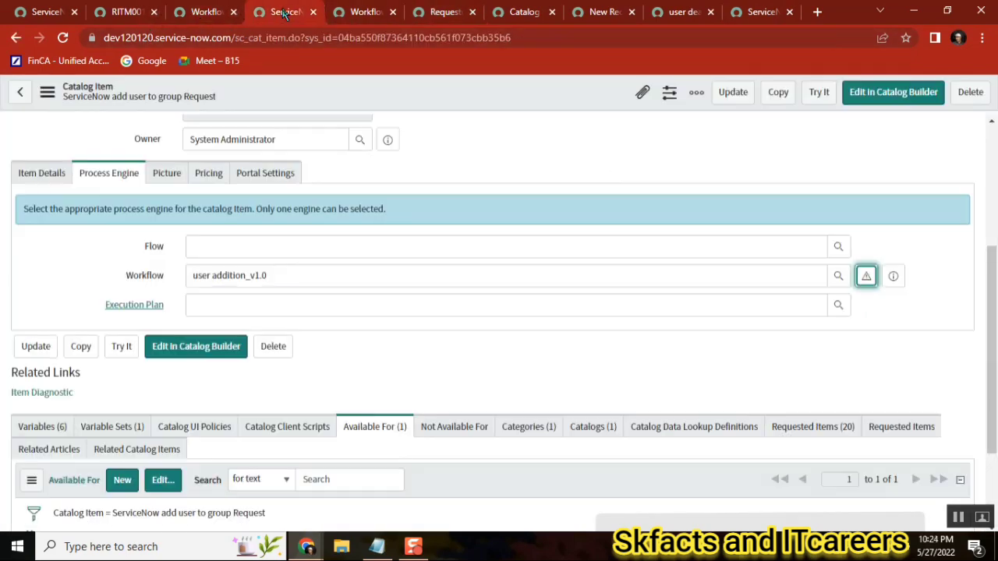
pyautogui.click(349, 14)
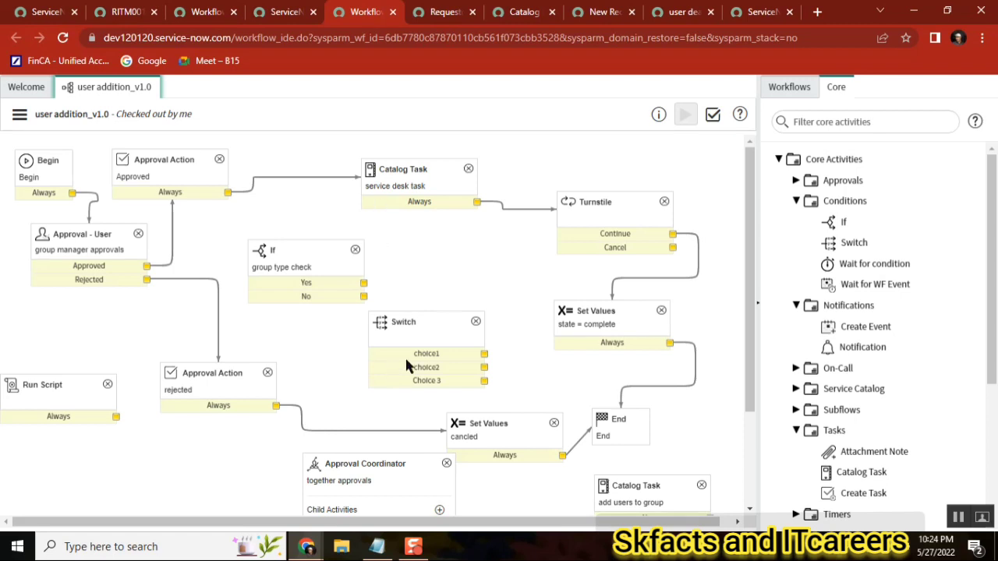
# Open the service desk task Catalog Task activity and examine its advanced script setting short description and assignment group per choice
pyautogui.click(427, 191)
pyautogui.doubleClick(427, 191)
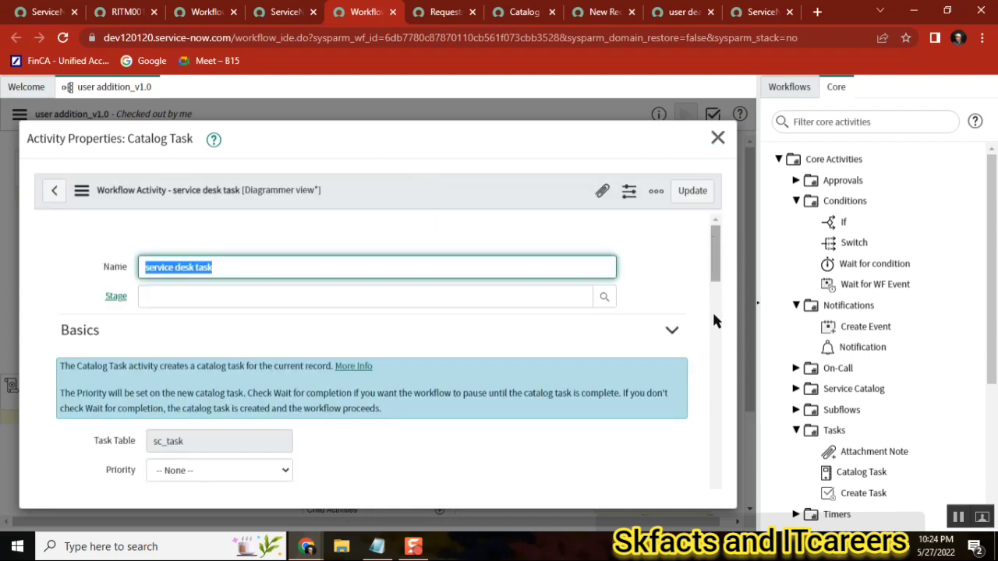
pyautogui.scroll(-5, 717, 266)
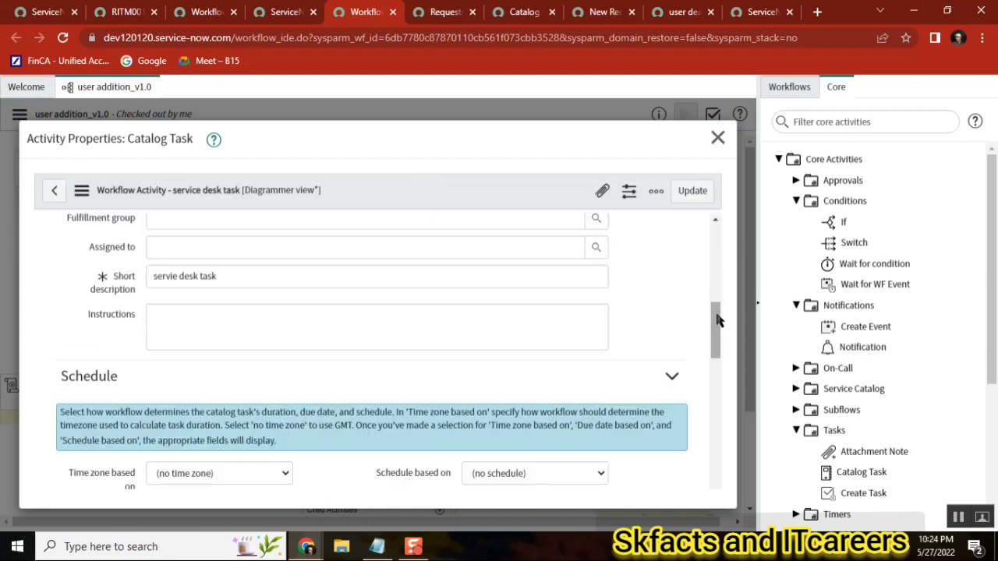
pyautogui.moveTo(717, 316); pyautogui.dragTo(722, 403)
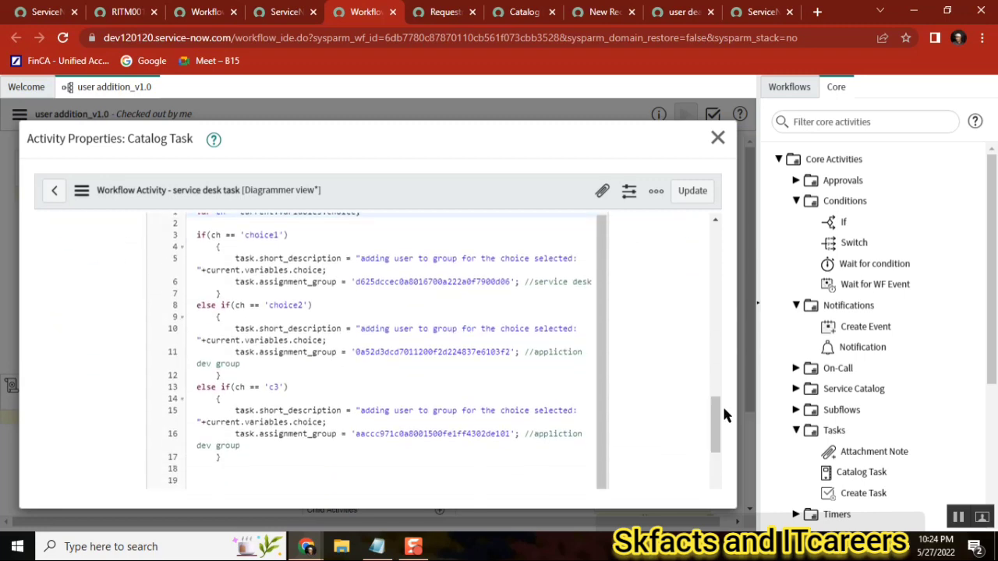
pyautogui.doubleClick(214, 234)
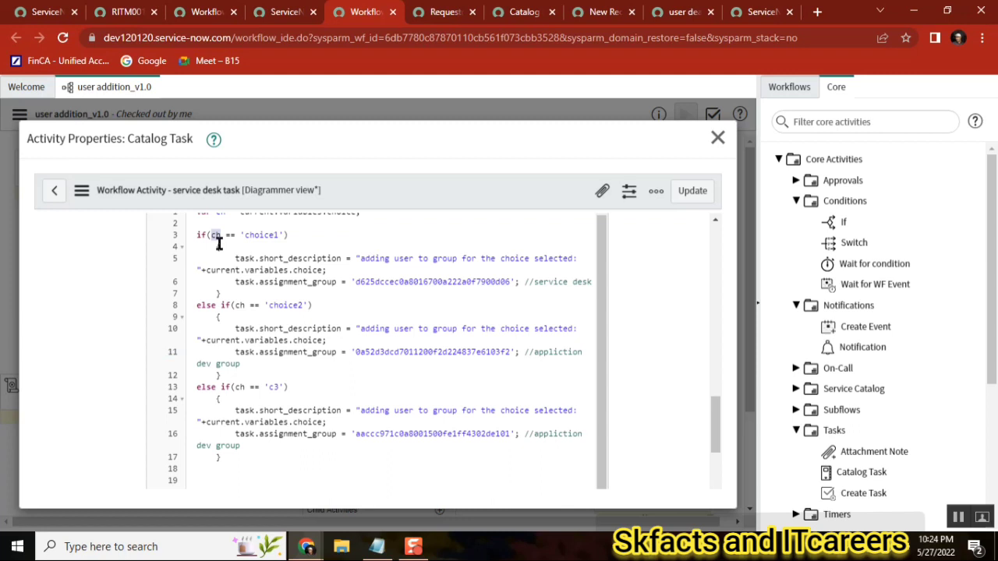
pyautogui.doubleClick(293, 258)
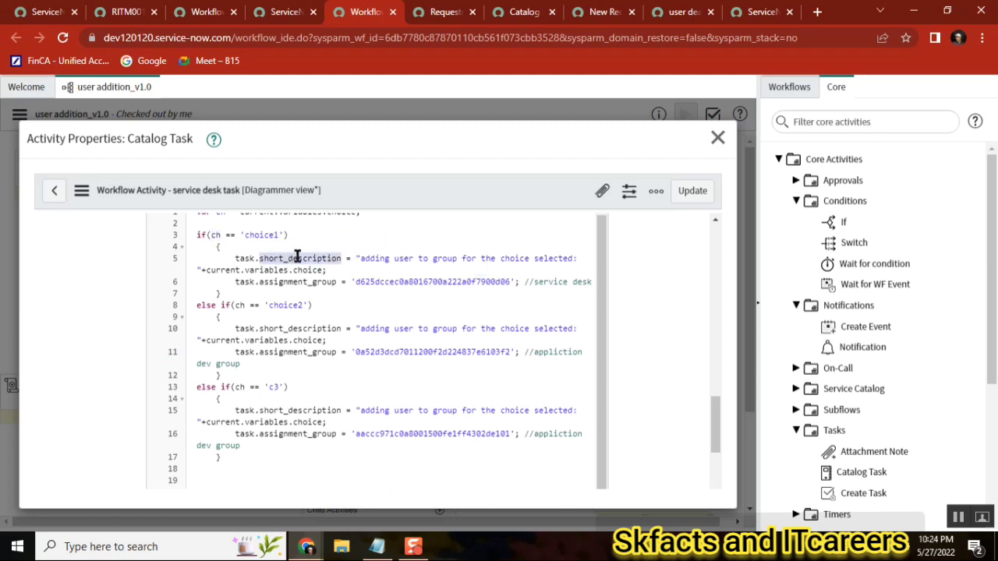
pyautogui.click(392, 258)
pyautogui.doubleClick(294, 281)
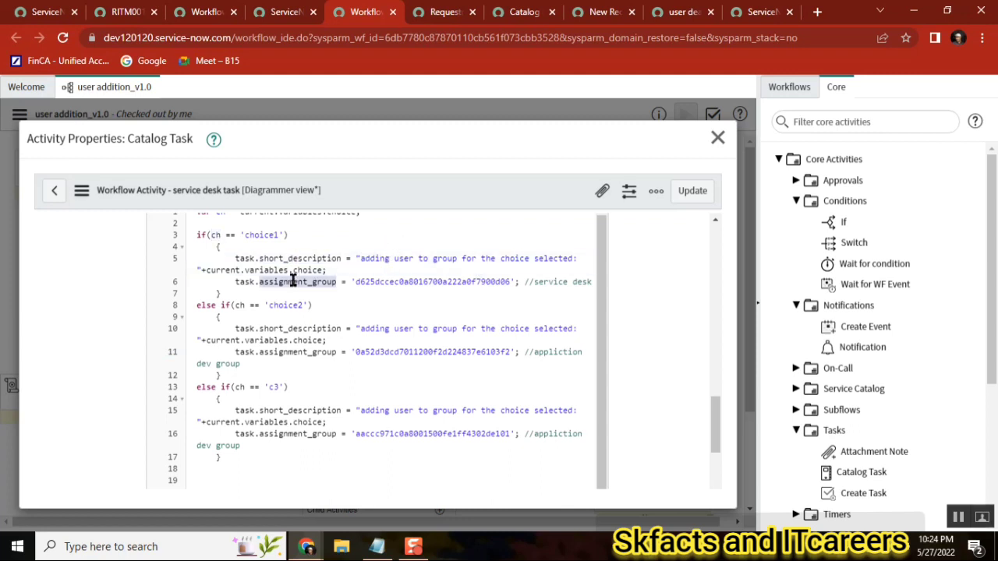
pyautogui.doubleClick(429, 281)
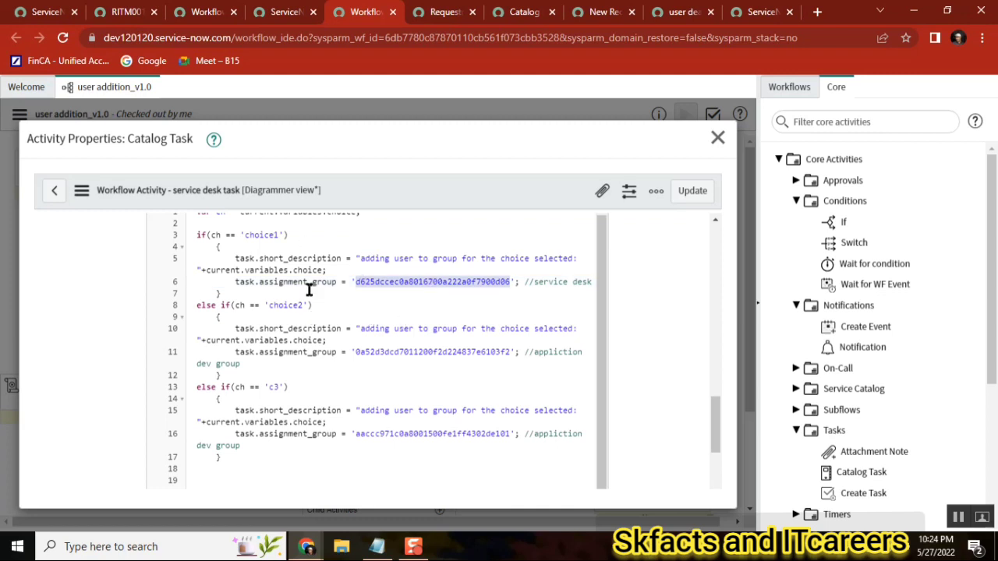
pyautogui.doubleClick(243, 257)
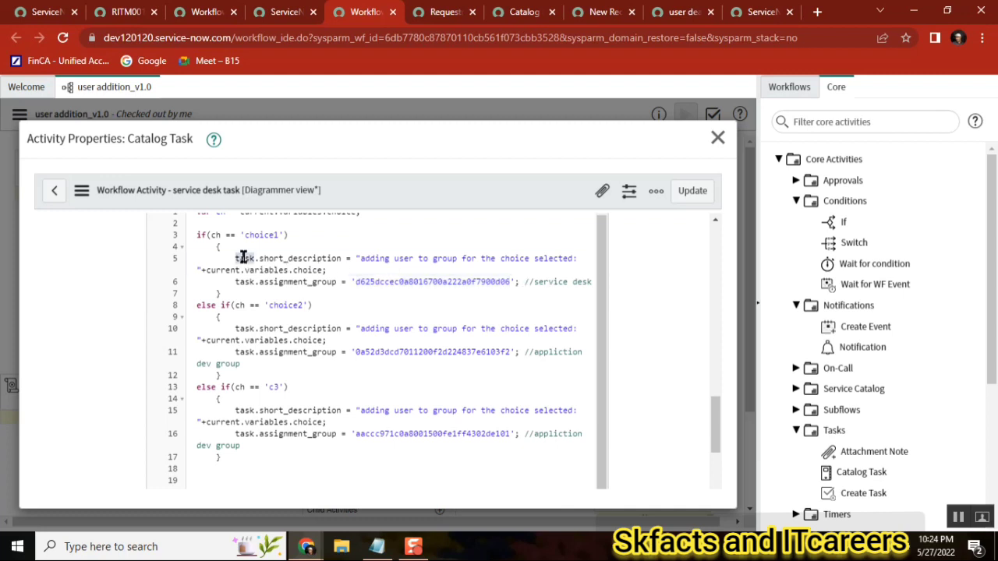
pyautogui.doubleClick(288, 259)
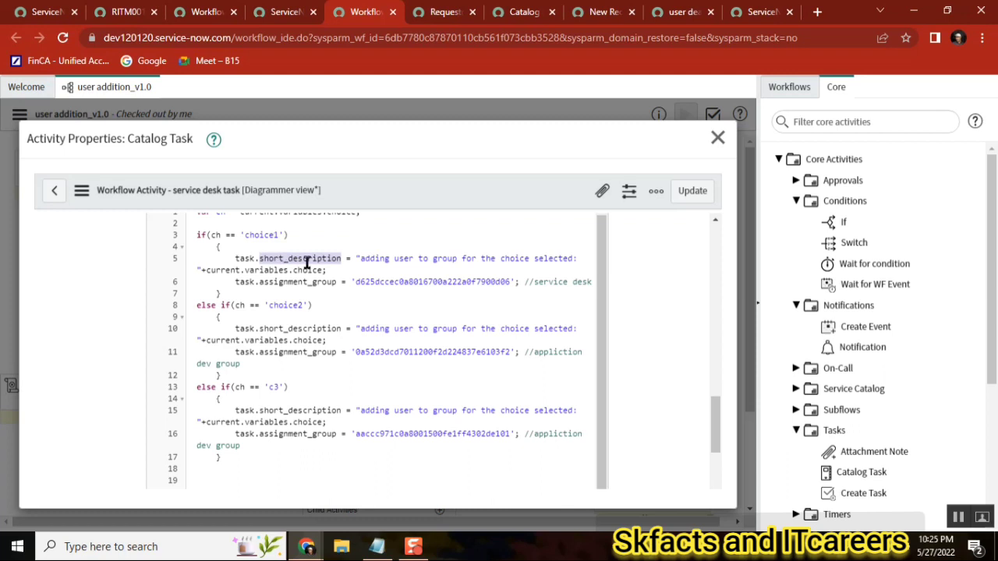
pyautogui.click(715, 224)
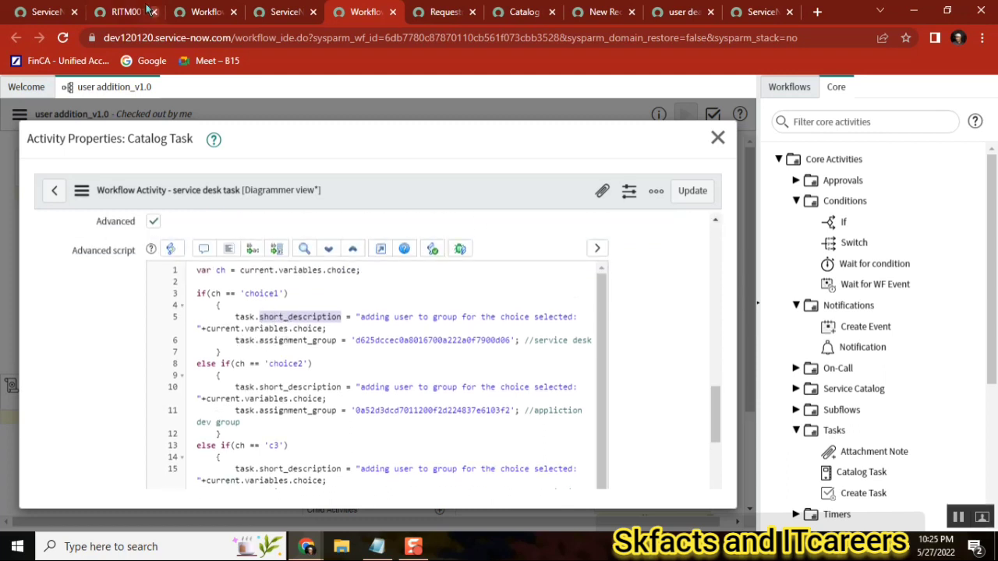
# Approve the pending approval in the requested item's Approvers list
pyautogui.click(127, 12)
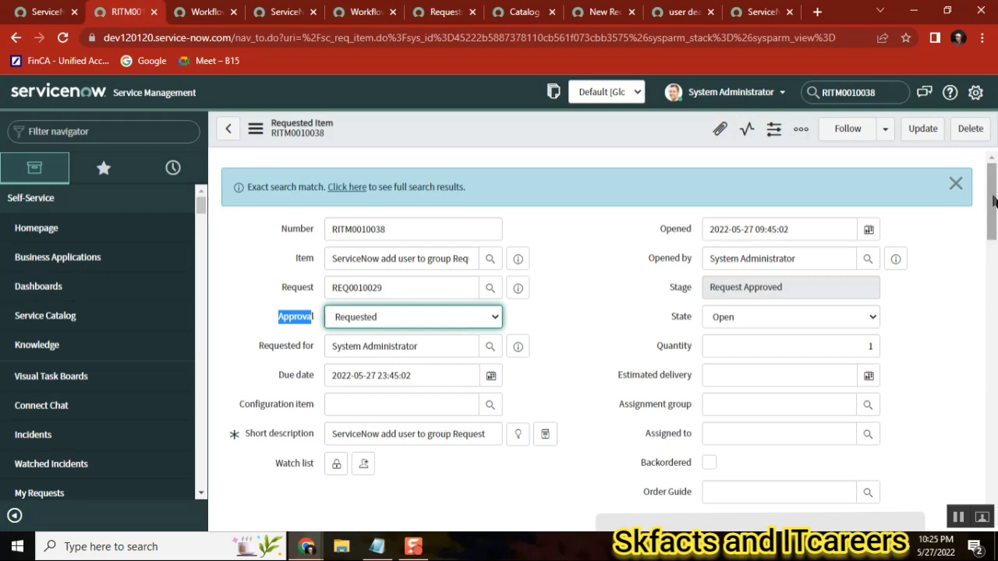
pyautogui.moveTo(994, 204); pyautogui.dragTo(992, 460)
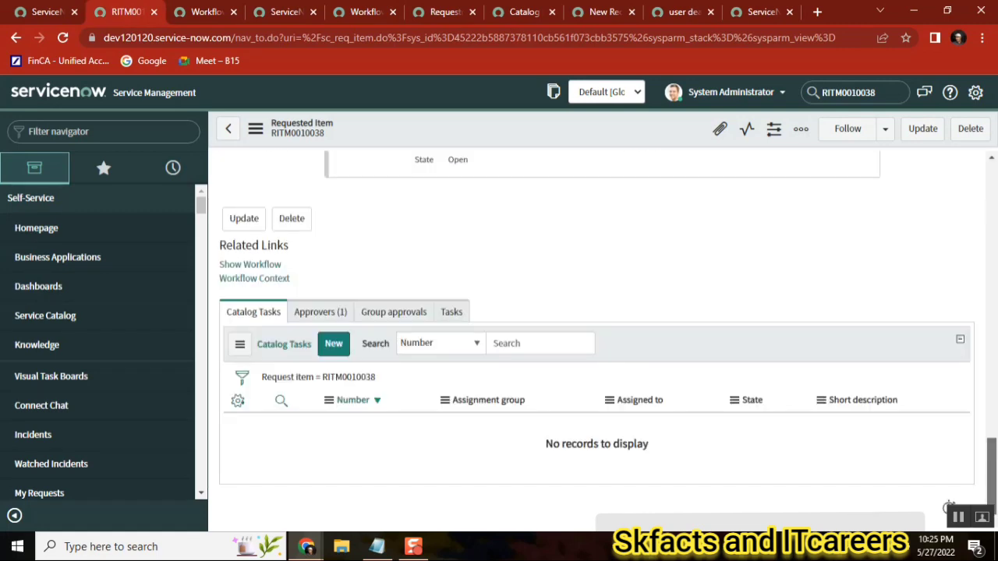
pyautogui.click(318, 312)
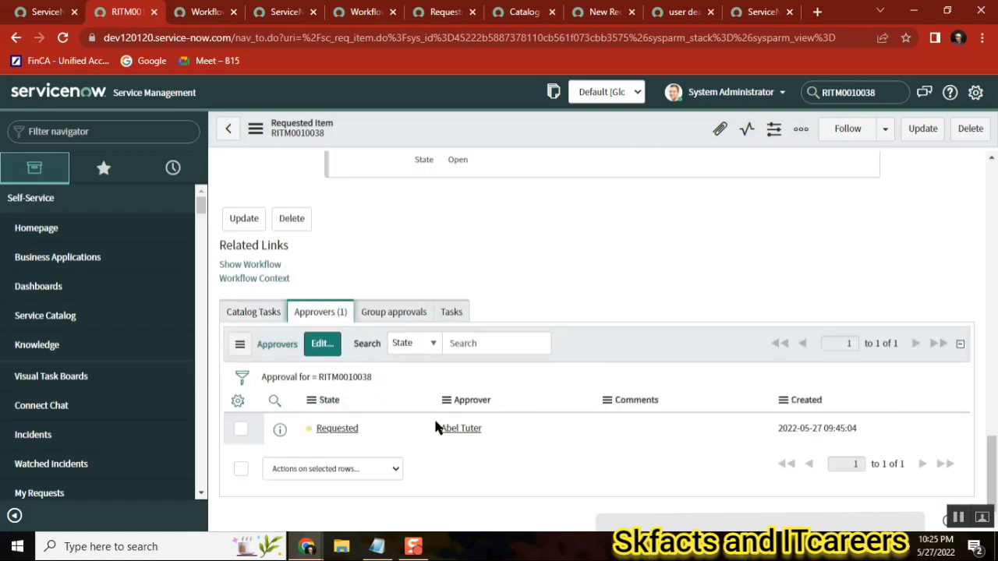
pyautogui.rightClick(345, 437)
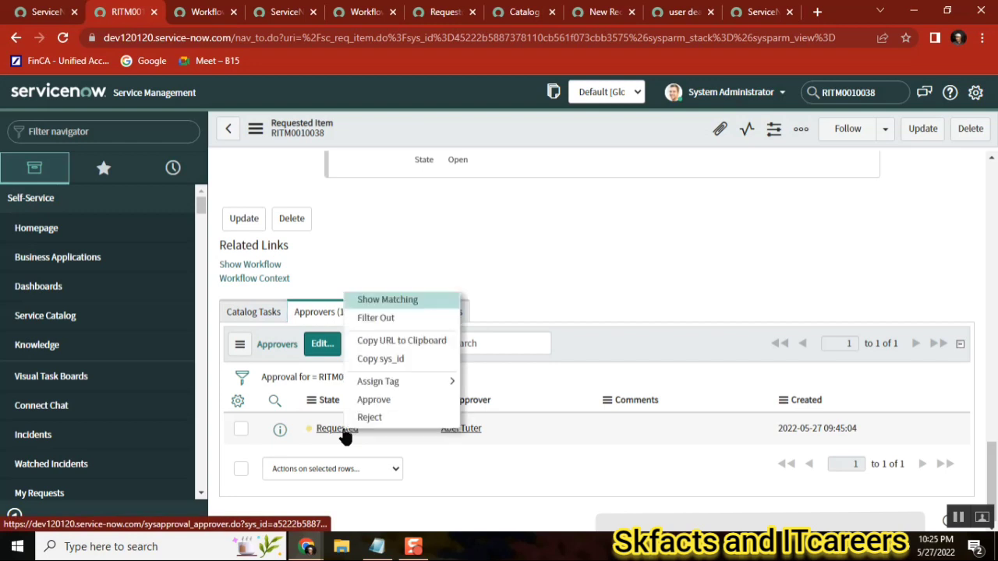
pyautogui.click(390, 399)
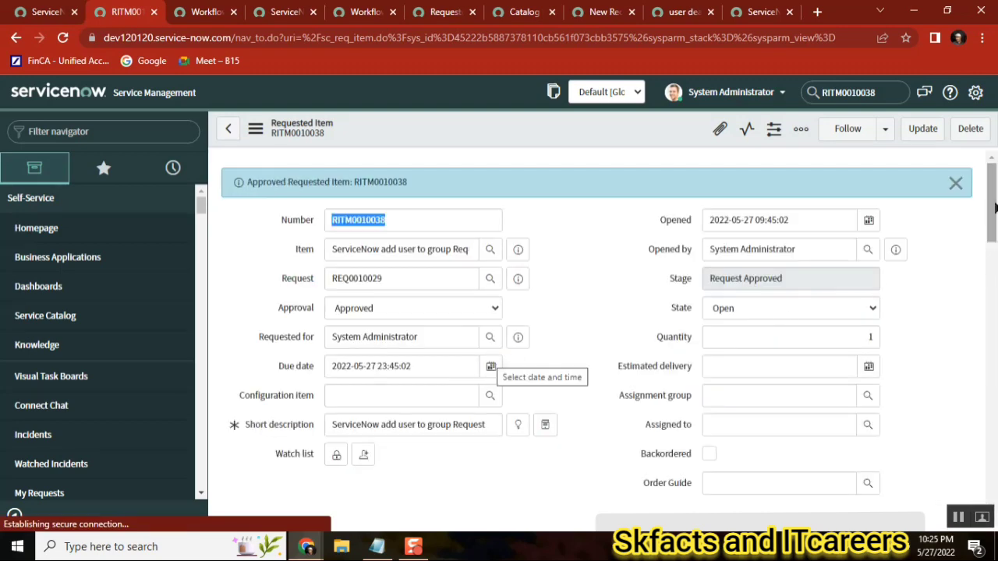
# Compare the requested item's Choice variable with the choice1 branch of the catalog task's advanced script
pyautogui.moveTo(993, 203); pyautogui.dragTo(993, 332)
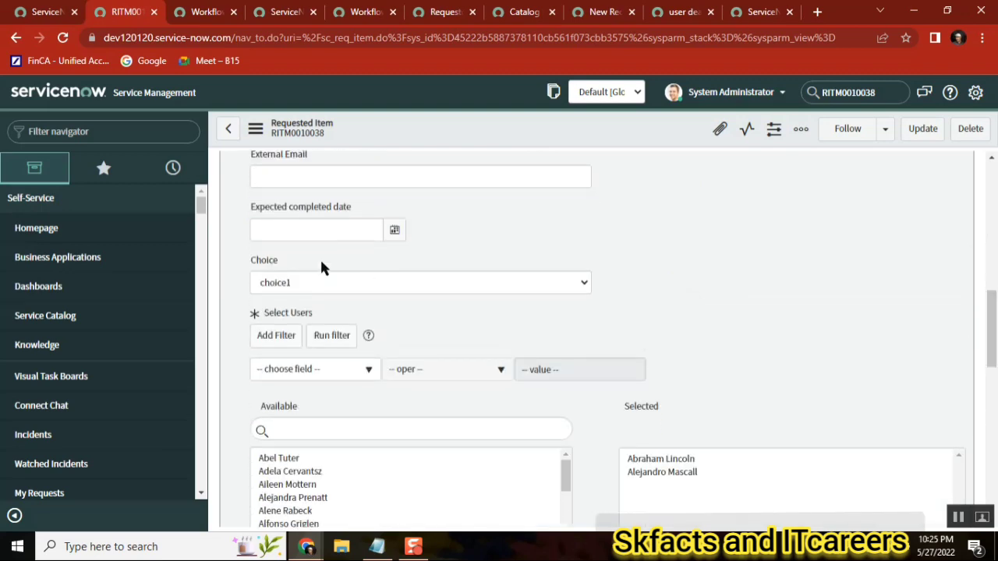
pyautogui.click(357, 17)
pyautogui.doubleClick(260, 294)
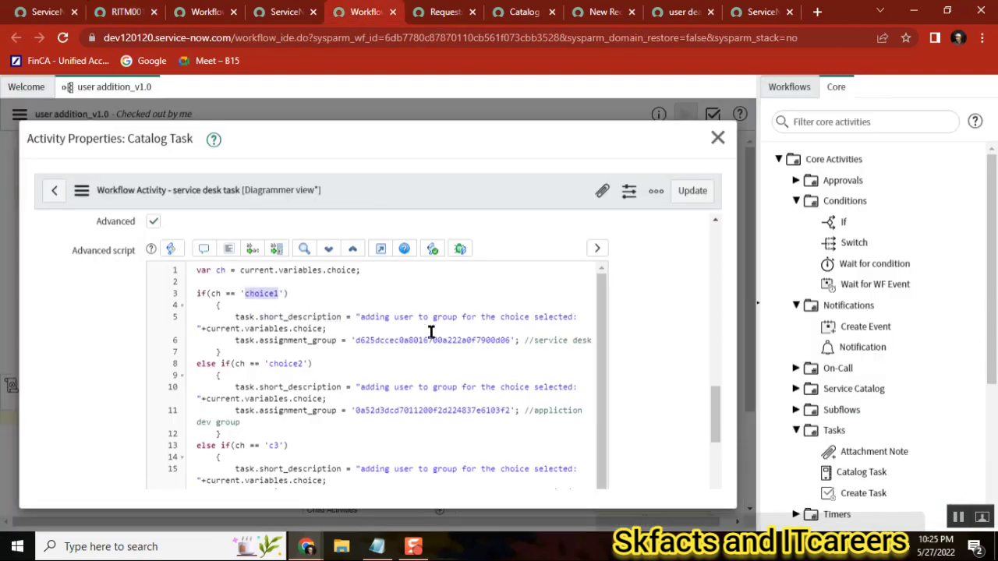
pyautogui.click(282, 316)
pyautogui.doubleClick(241, 317)
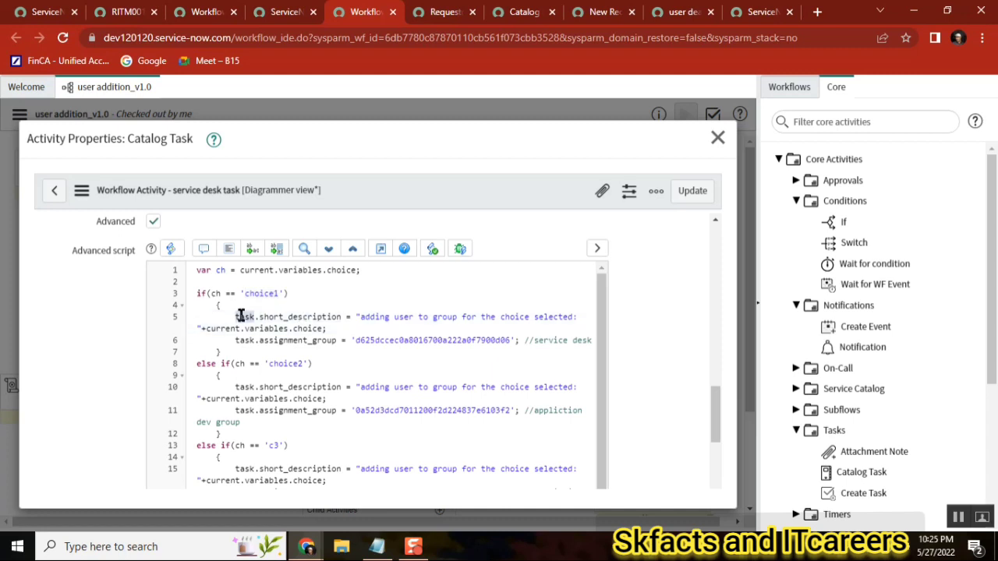
pyautogui.doubleClick(292, 316)
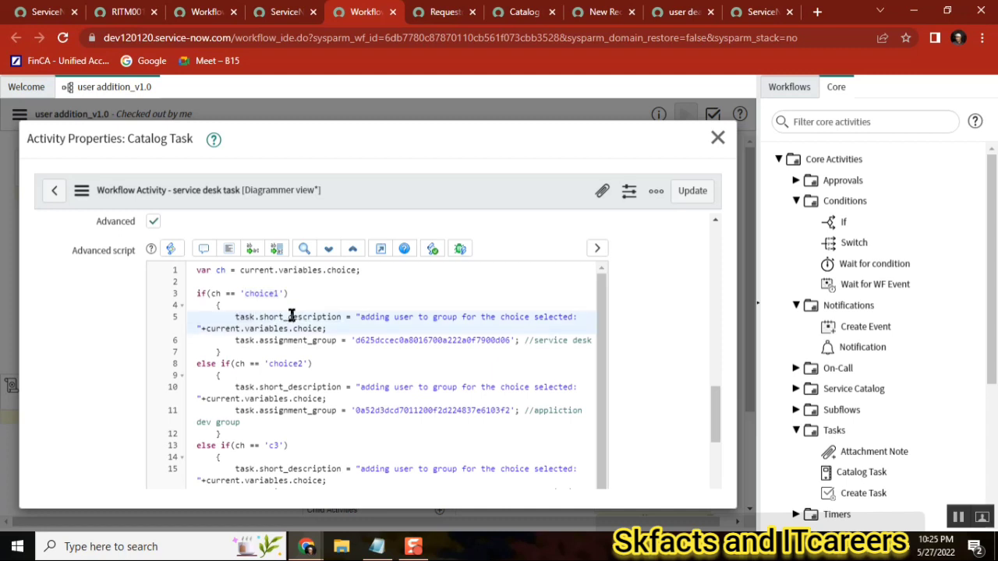
pyautogui.click(507, 319)
pyautogui.doubleClick(549, 316)
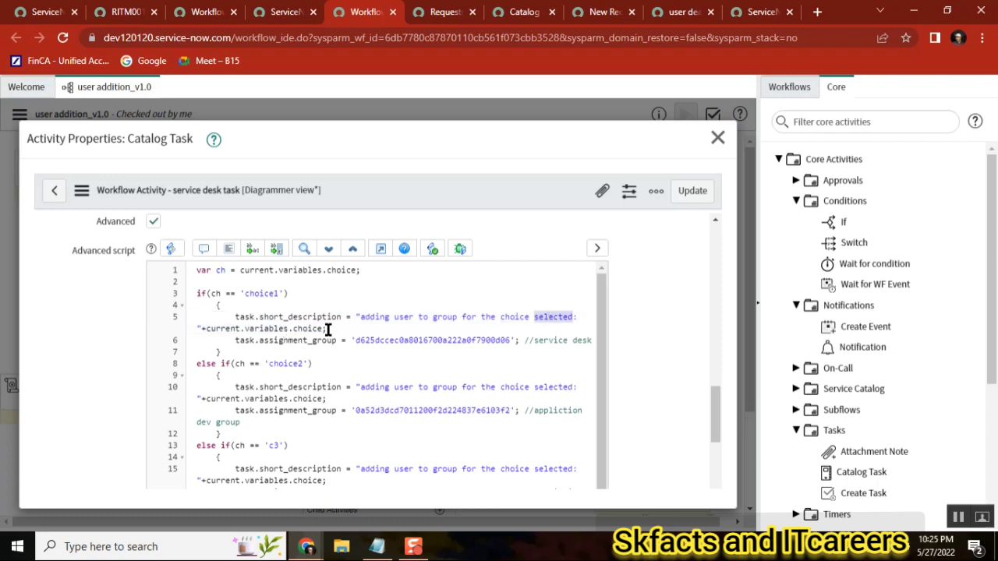
pyautogui.doubleClick(308, 327)
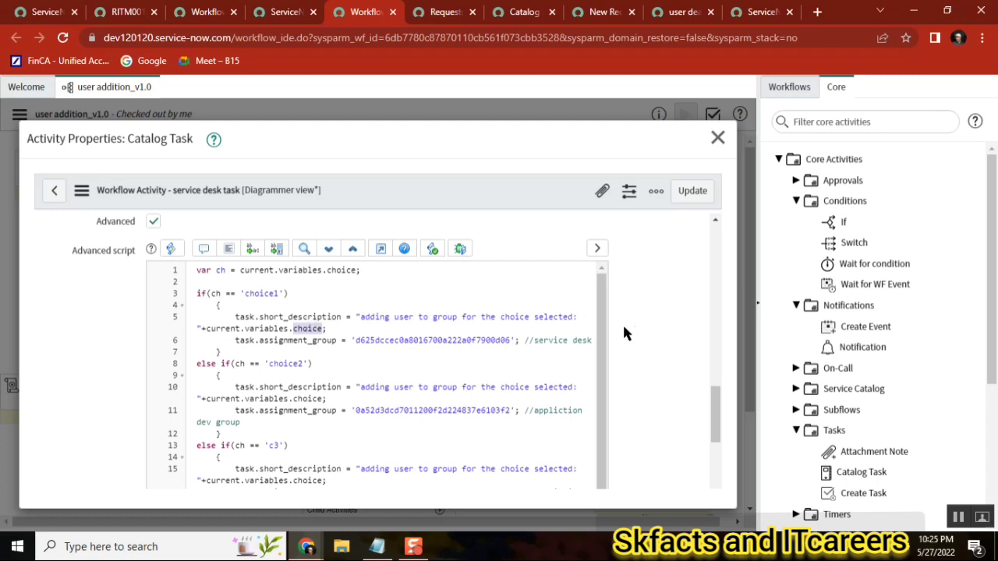
pyautogui.doubleClick(537, 340)
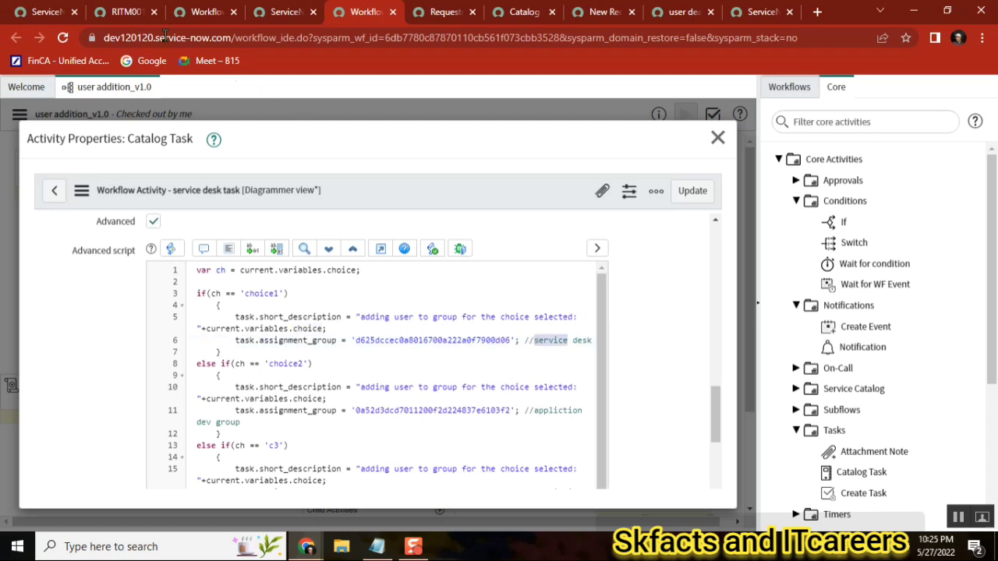
# Open the requested item's Catalog Tasks list to review the generated catalog task
pyautogui.click(124, 11)
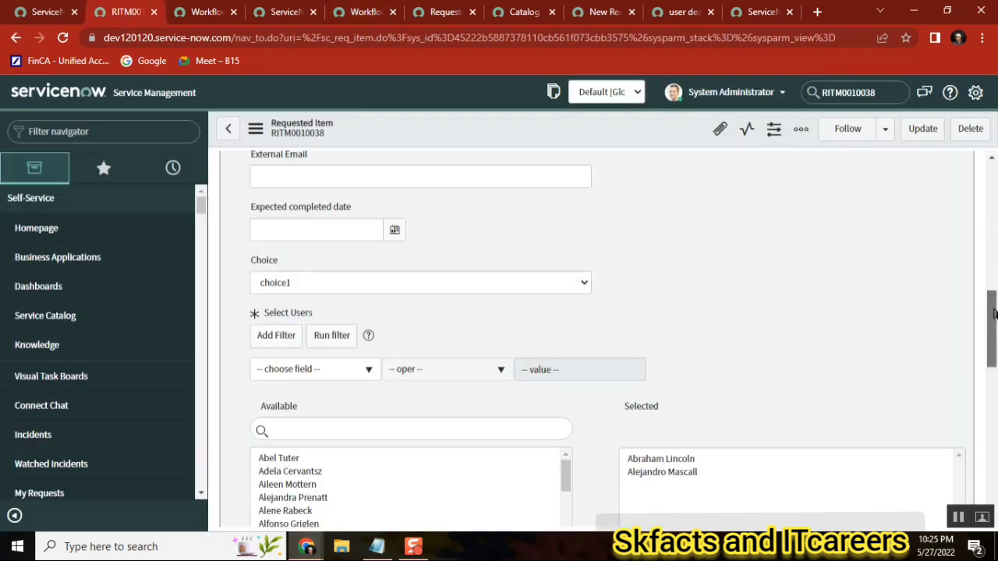
pyautogui.moveTo(994, 313); pyautogui.dragTo(994, 519)
pyautogui.click(260, 425)
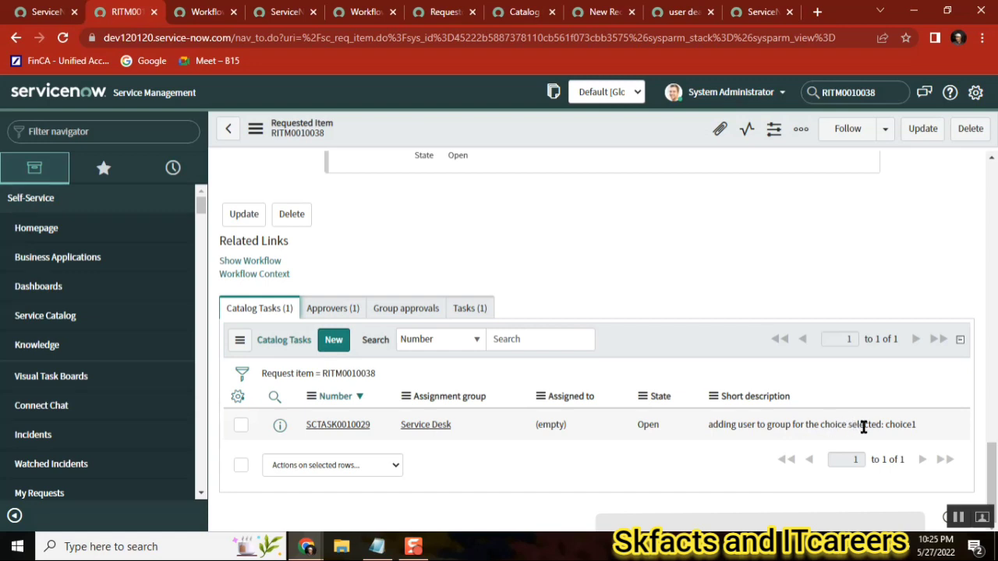
pyautogui.doubleClick(911, 425)
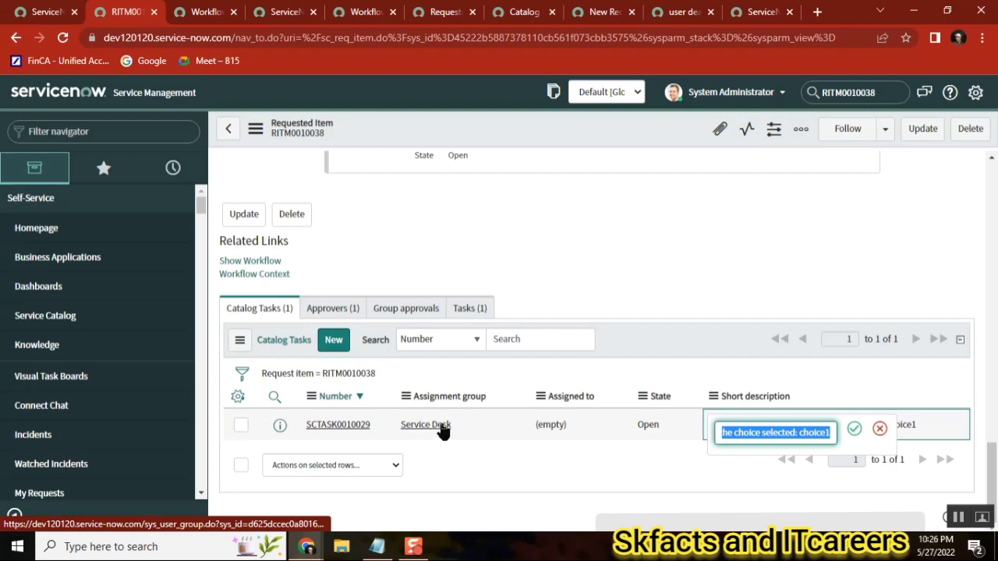
pyautogui.hotkey('ctrl', 'v')
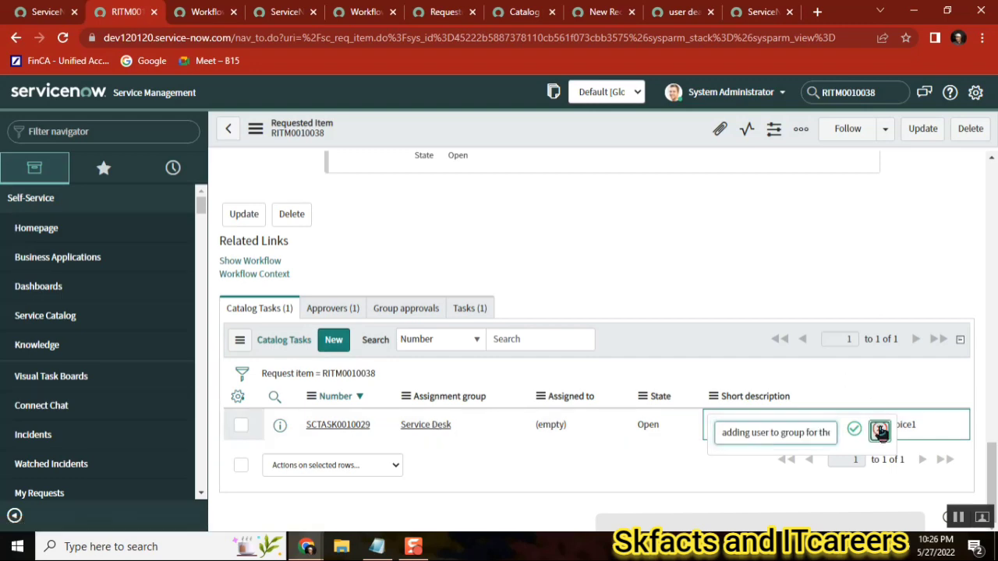
pyautogui.click(880, 431)
# Examine the catalog task's advanced script lines reading the choice variable and setting the task's short description
pyautogui.click(363, 12)
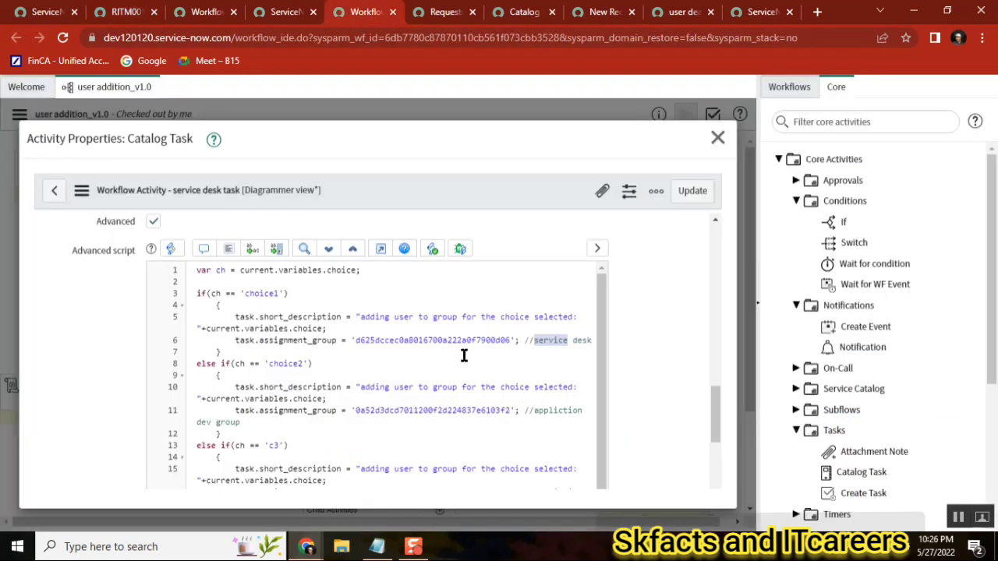
pyautogui.doubleClick(436, 341)
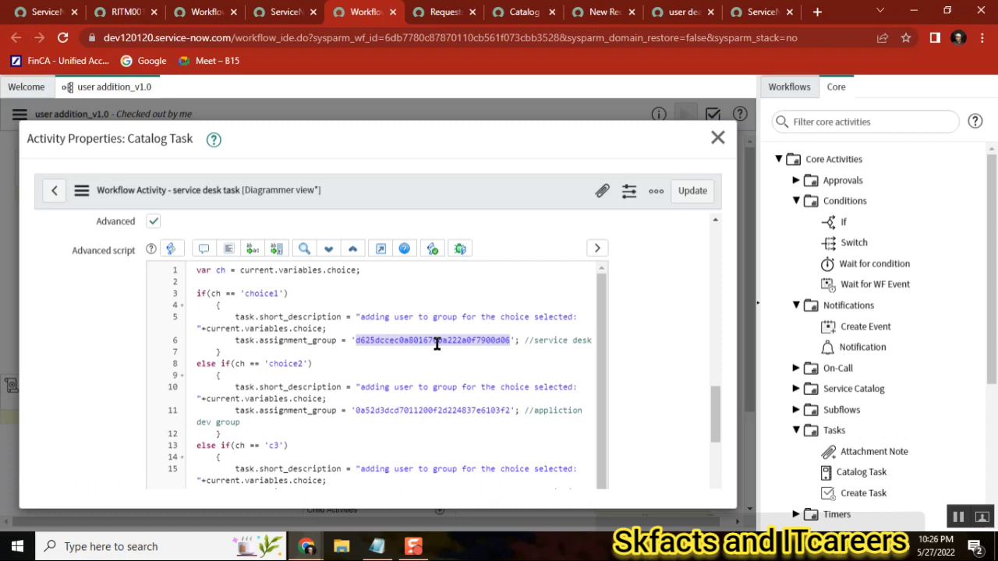
pyautogui.doubleClick(255, 270)
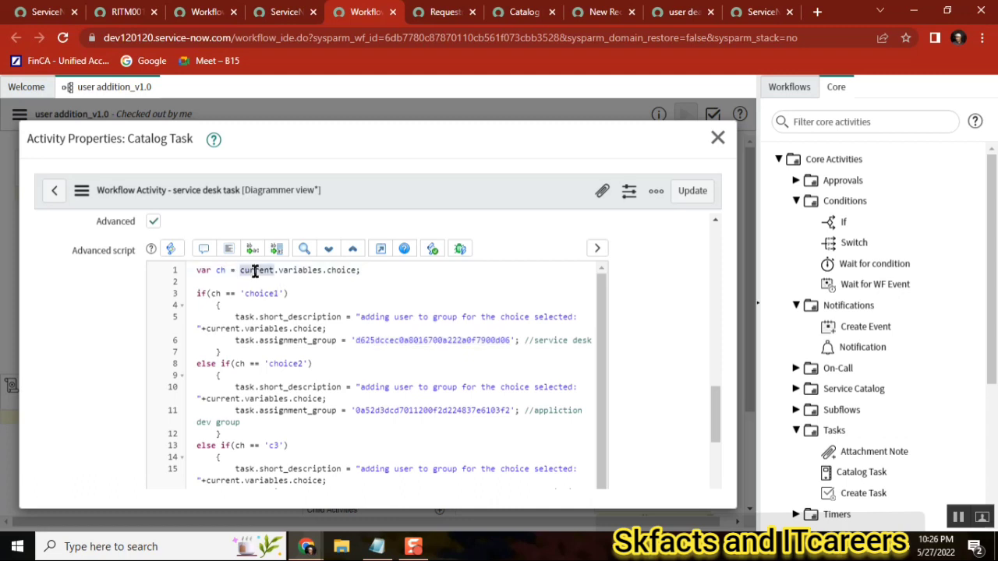
pyautogui.doubleClick(341, 270)
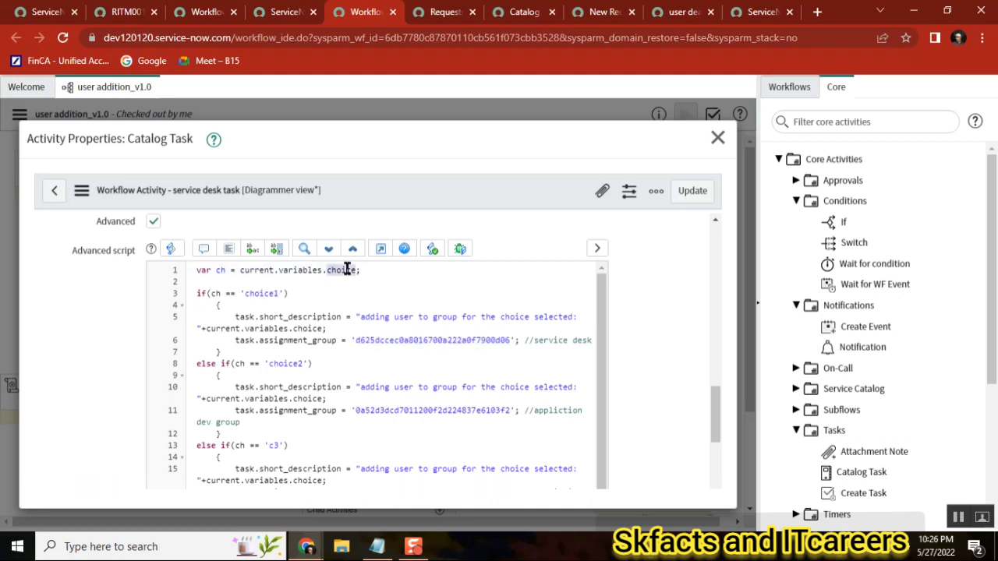
pyautogui.doubleClick(294, 271)
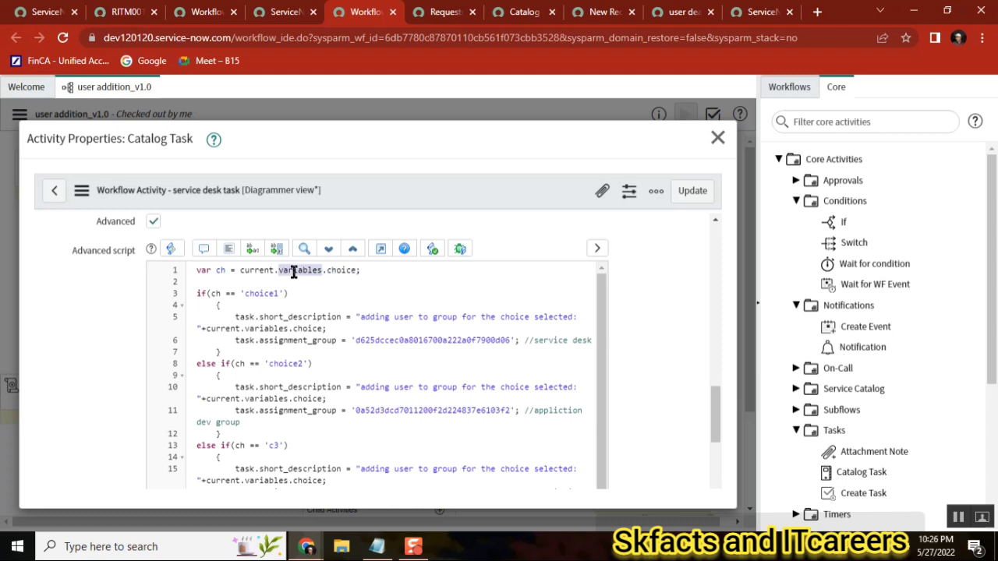
pyautogui.doubleClick(261, 317)
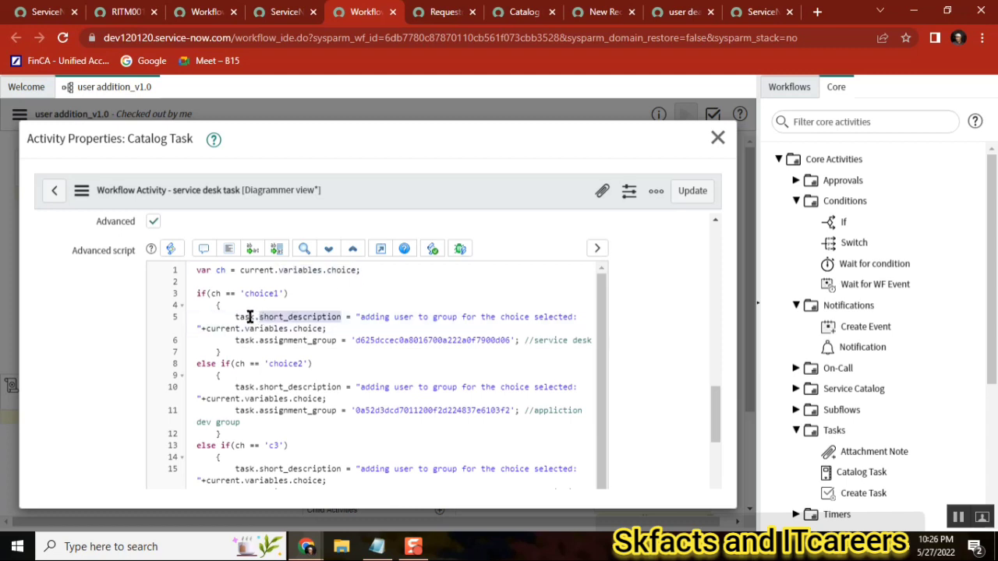
pyautogui.doubleClick(250, 317)
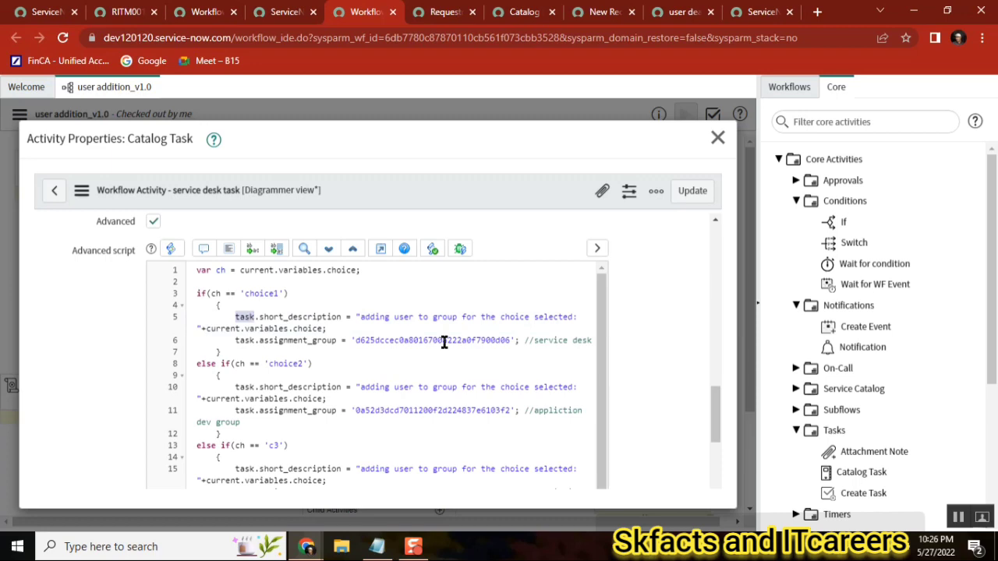
pyautogui.click(103, 13)
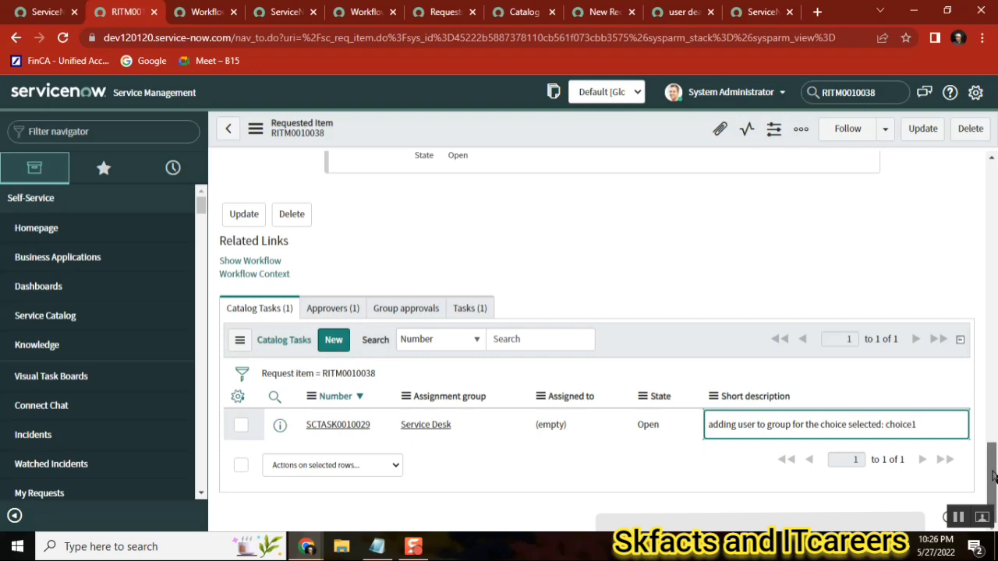
# Review the requested item's Item, Request and Requested for fields at the top of its form
pyautogui.moveTo(992, 471); pyautogui.dragTo(988, 165)
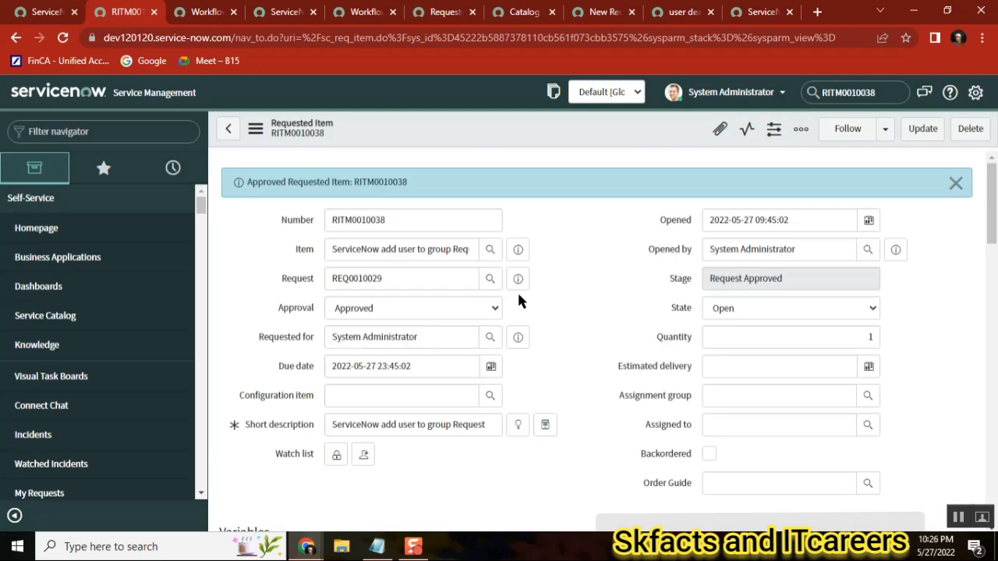
pyautogui.doubleClick(304, 250)
pyautogui.doubleClick(297, 279)
pyautogui.click(284, 343)
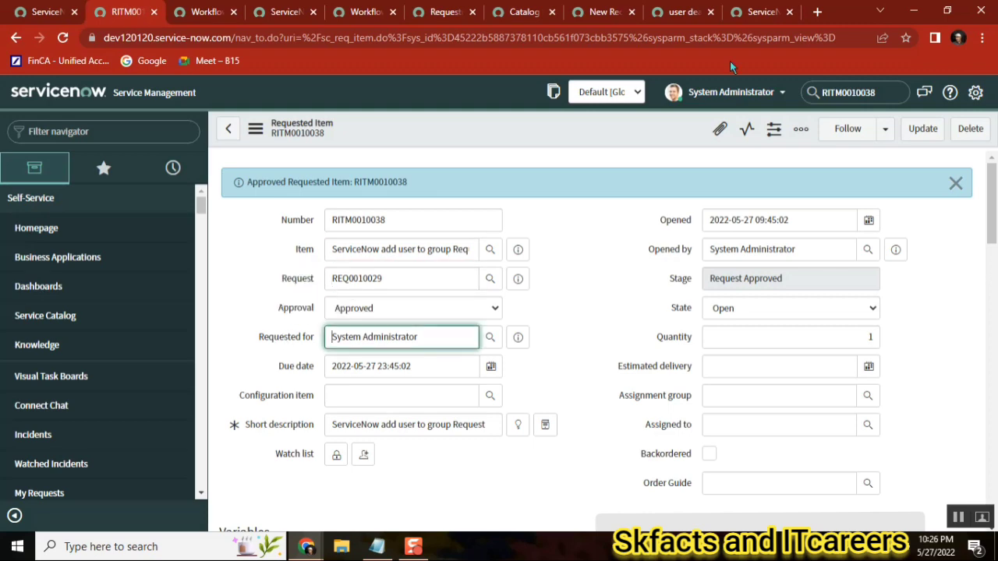
# Add a commented line "// current.assignment_group" below the first script line and close the Catalog Task activity properties
pyautogui.click(355, 17)
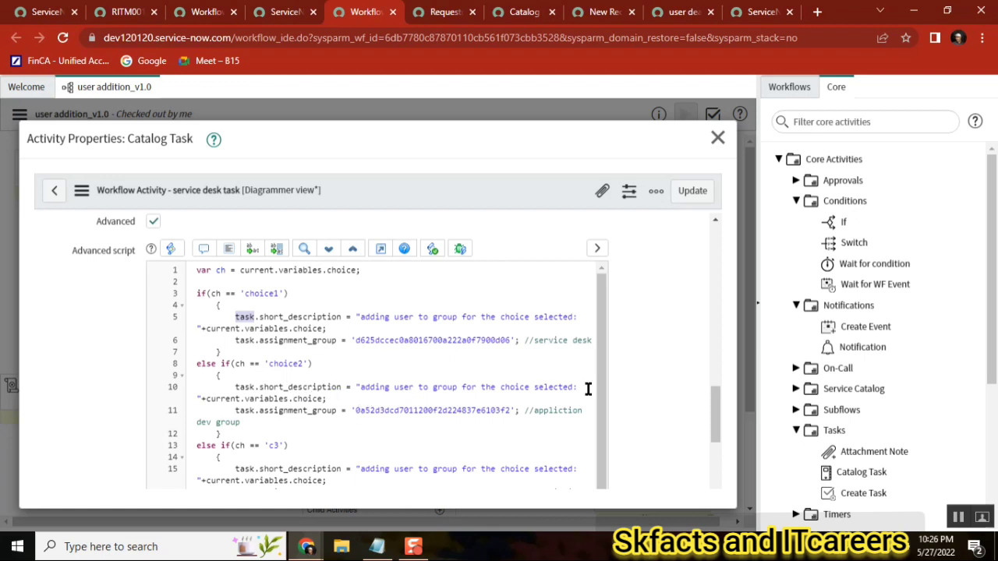
pyautogui.click(379, 281)
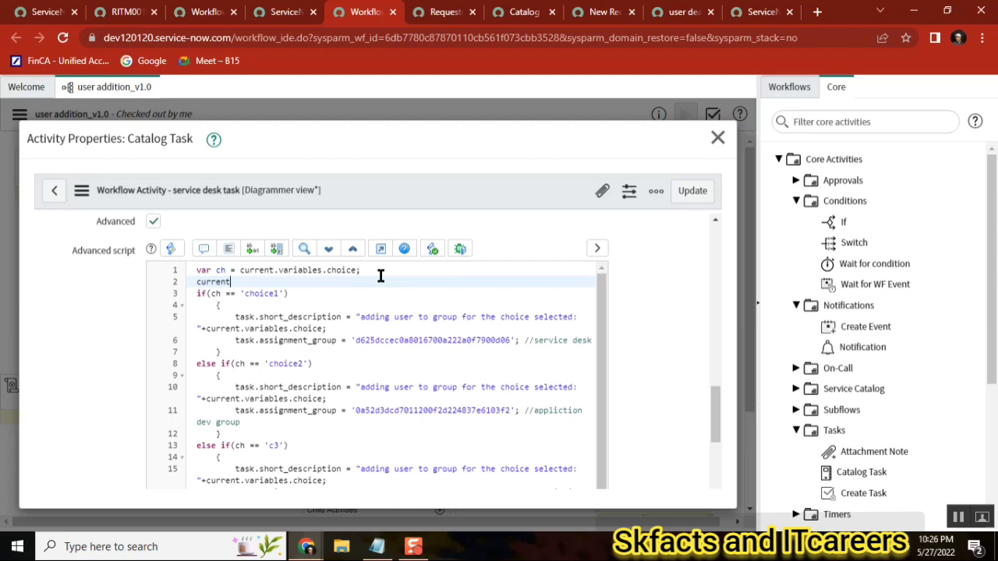
pyautogui.write('current.assig')
pyautogui.write('nment_g')
pyautogui.write('/')
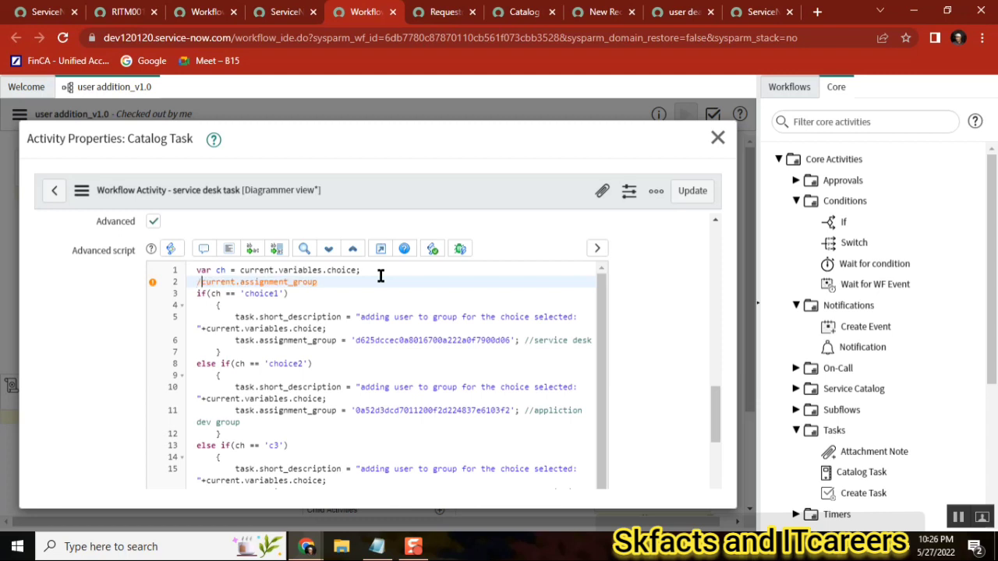
pyautogui.write('/')
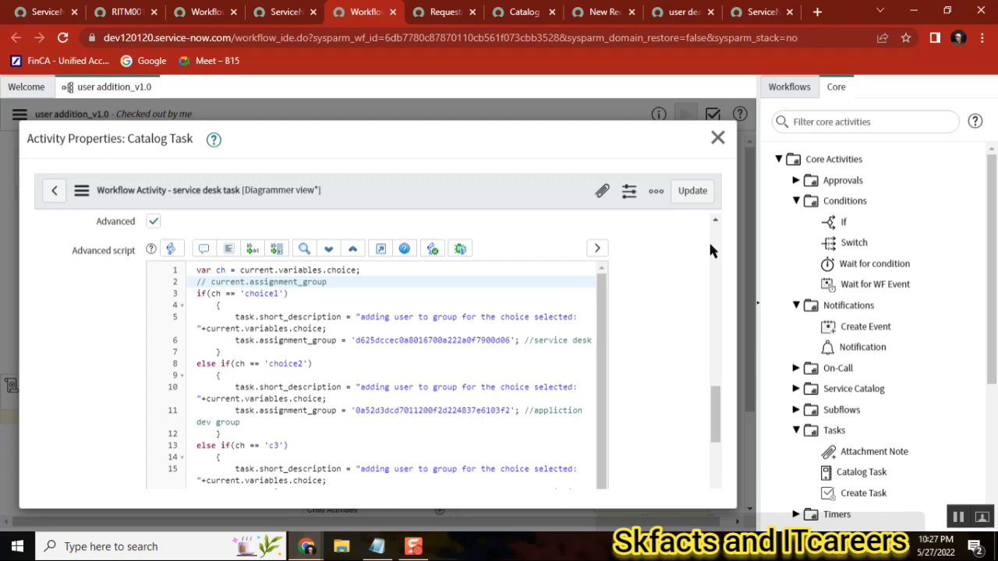
pyautogui.click(717, 138)
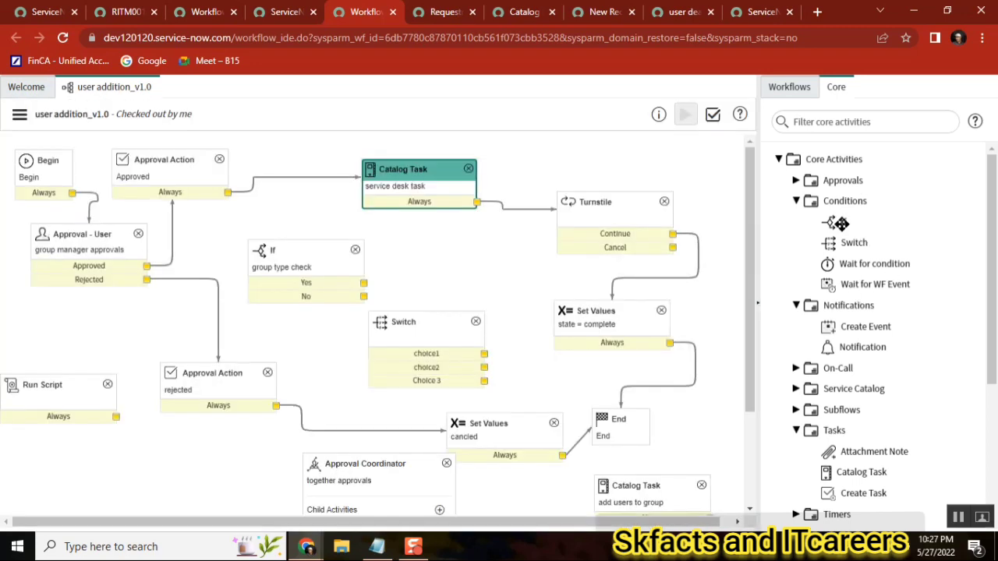
# Compare the requested item's Approval and Stage fields with the workflow diagram's approval path
pyautogui.moveTo(837, 223)
pyautogui.moveTo(864, 260)
pyautogui.click(110, 14)
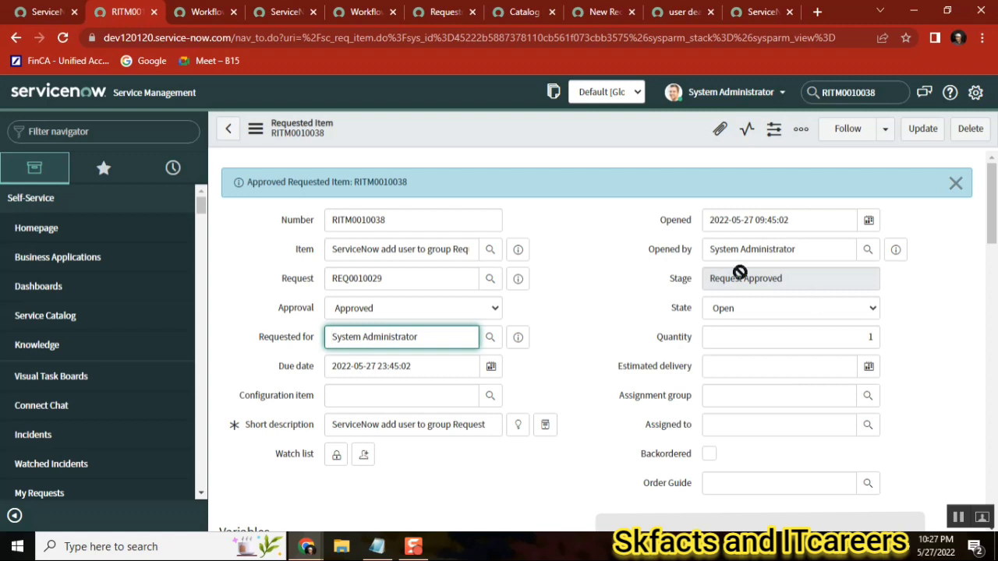
pyautogui.click(384, 307)
pyautogui.click(652, 270)
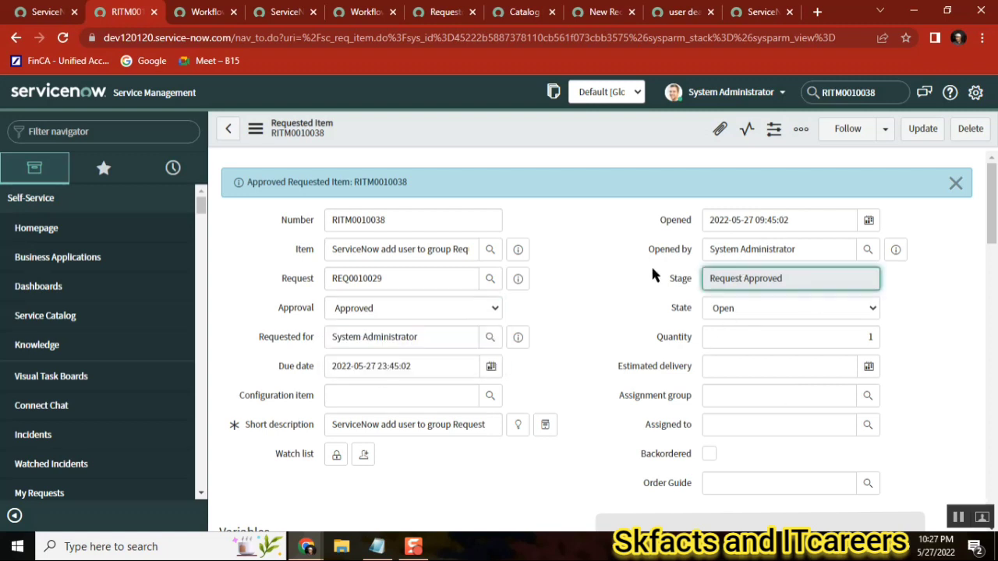
pyautogui.click(347, 13)
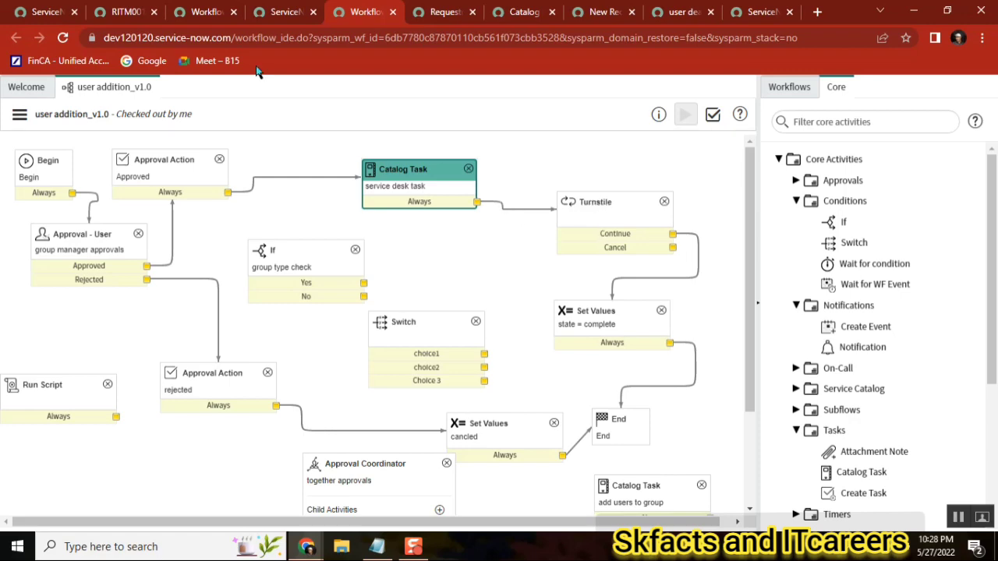
pyautogui.click(125, 11)
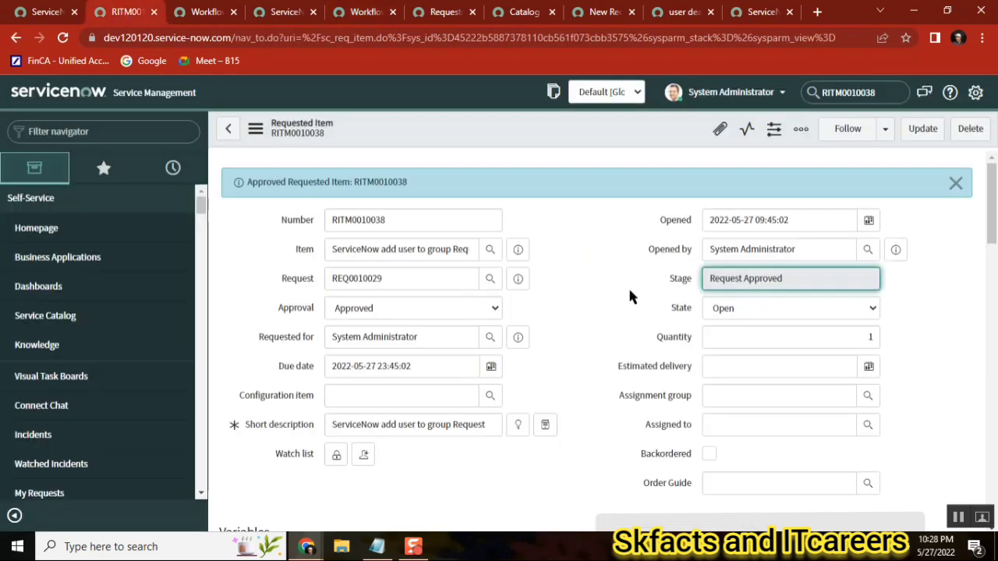
pyautogui.click(359, 13)
pyautogui.click(524, 209)
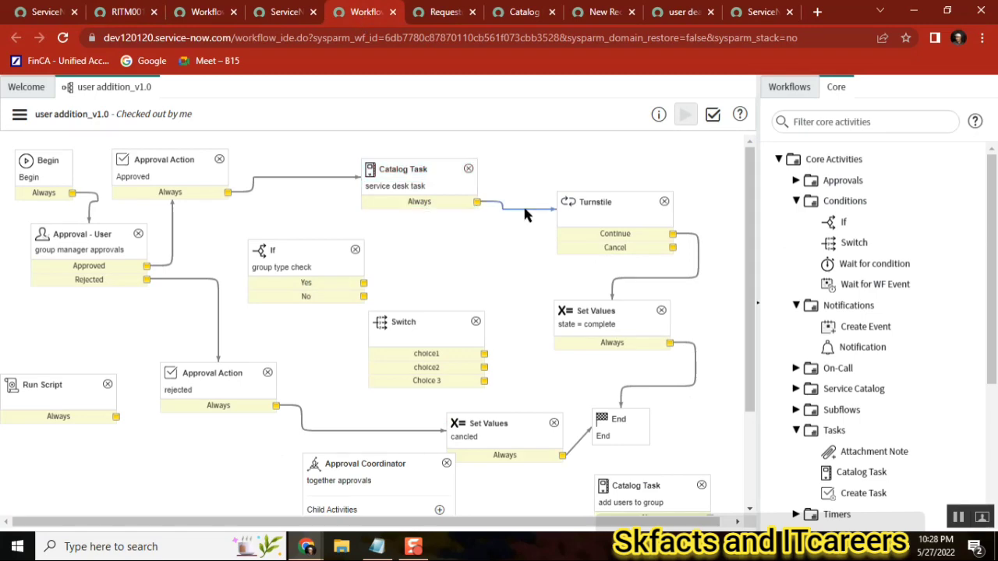
pyautogui.click(121, 14)
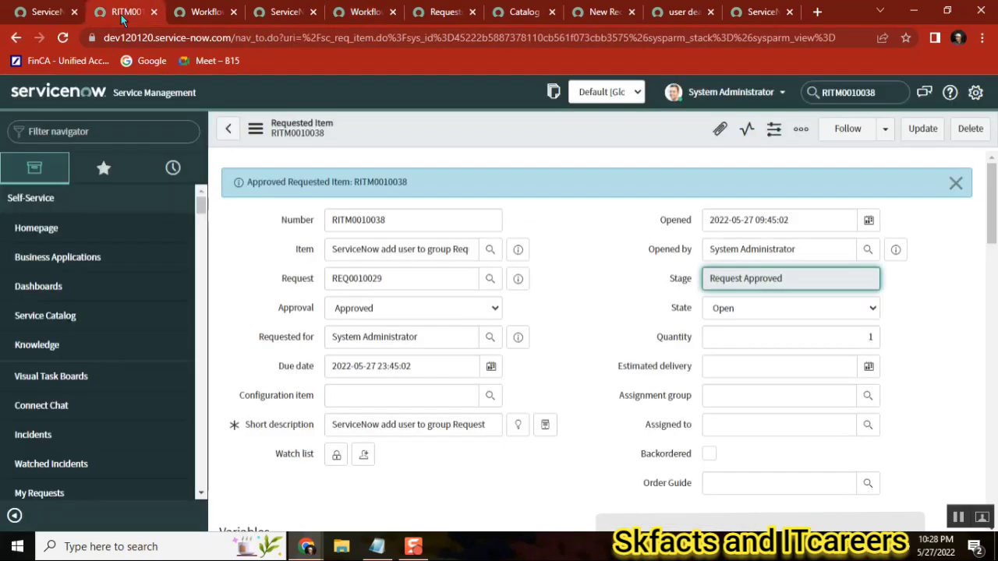
# View the requested item's running workflow context to check which activity is executing
pyautogui.click(195, 14)
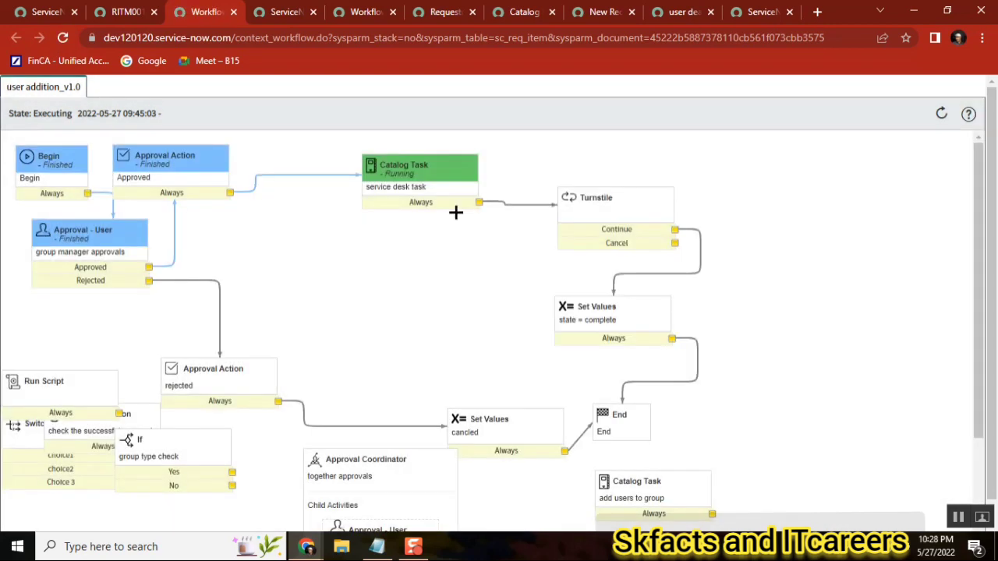
pyautogui.moveTo(468, 179)
pyautogui.click(127, 14)
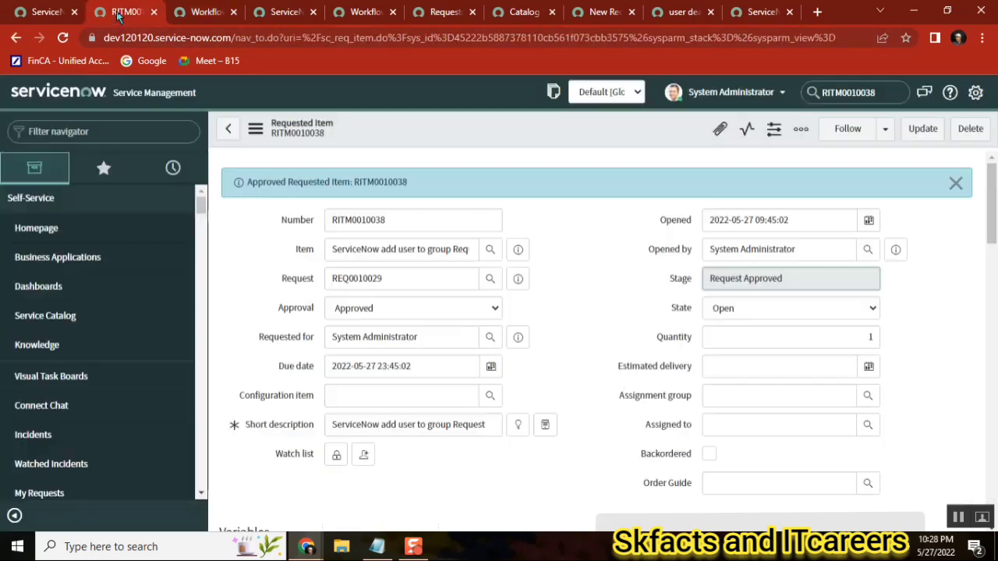
# Set the requested item's State to Work in Progress and recheck the workflow context
pyautogui.click(760, 312)
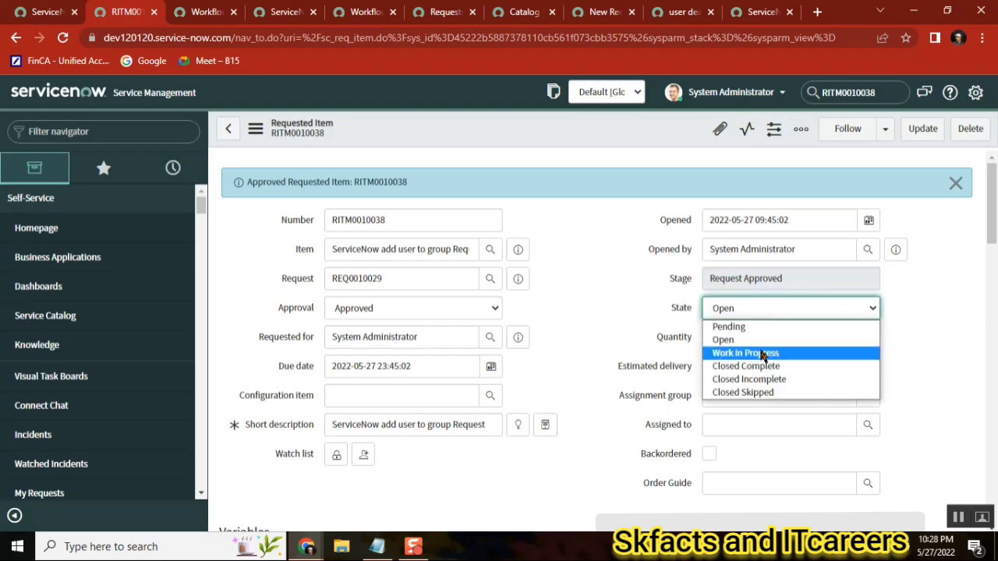
pyautogui.click(762, 353)
pyautogui.click(204, 12)
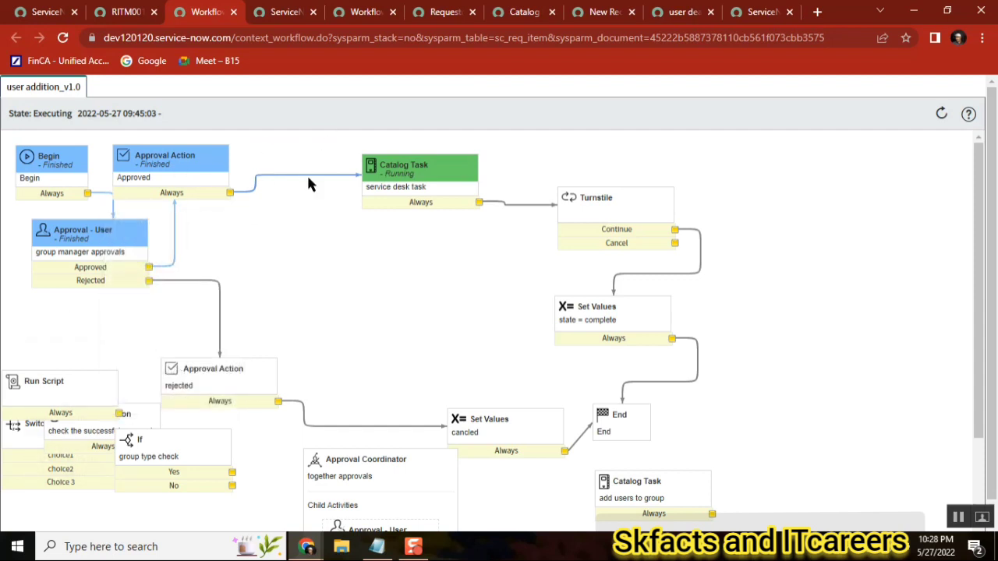
pyautogui.click(124, 12)
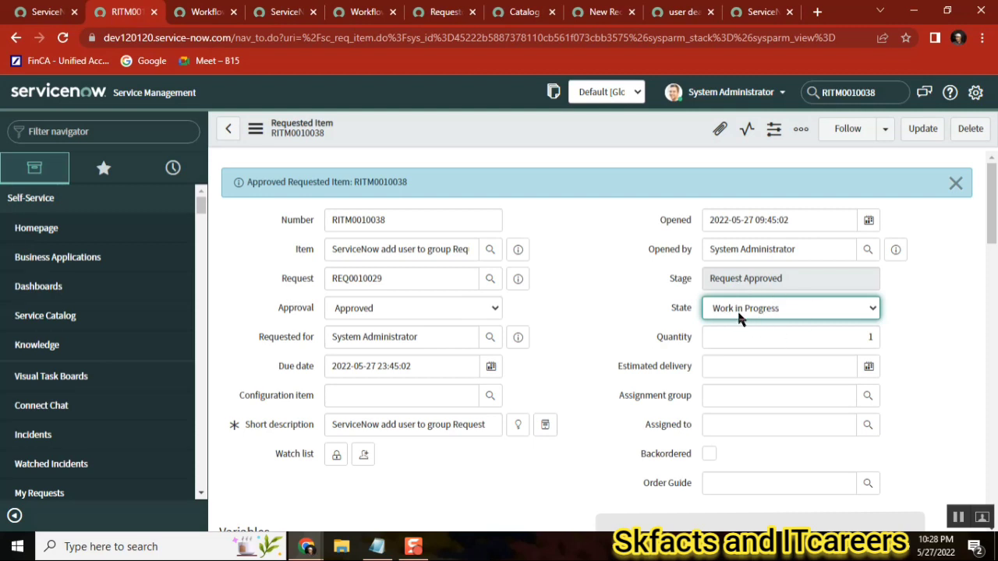
# Browse the Conditions and Notifications categories in the workflow editor's core activities palette
pyautogui.click(363, 11)
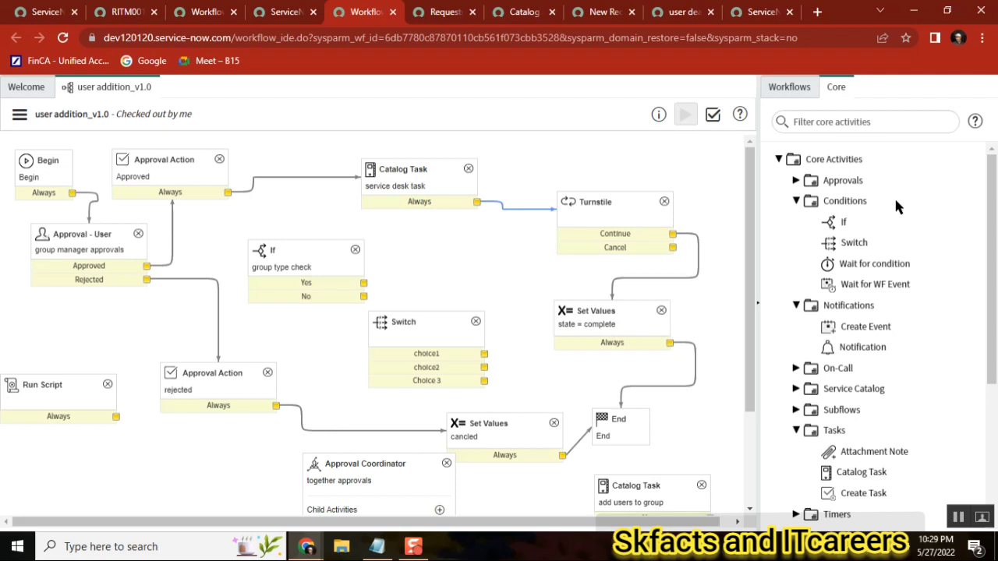
pyautogui.click(795, 201)
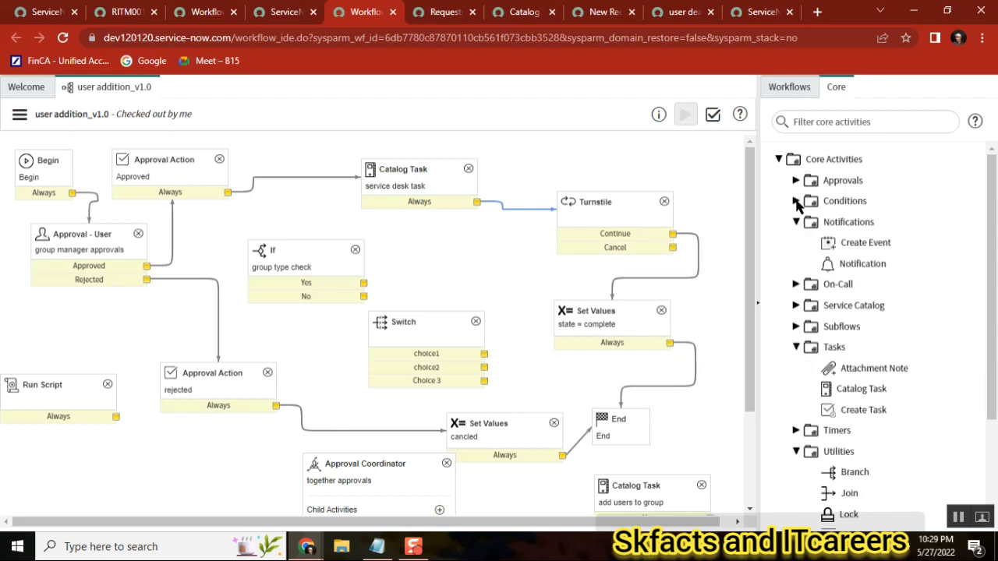
pyautogui.click(795, 201)
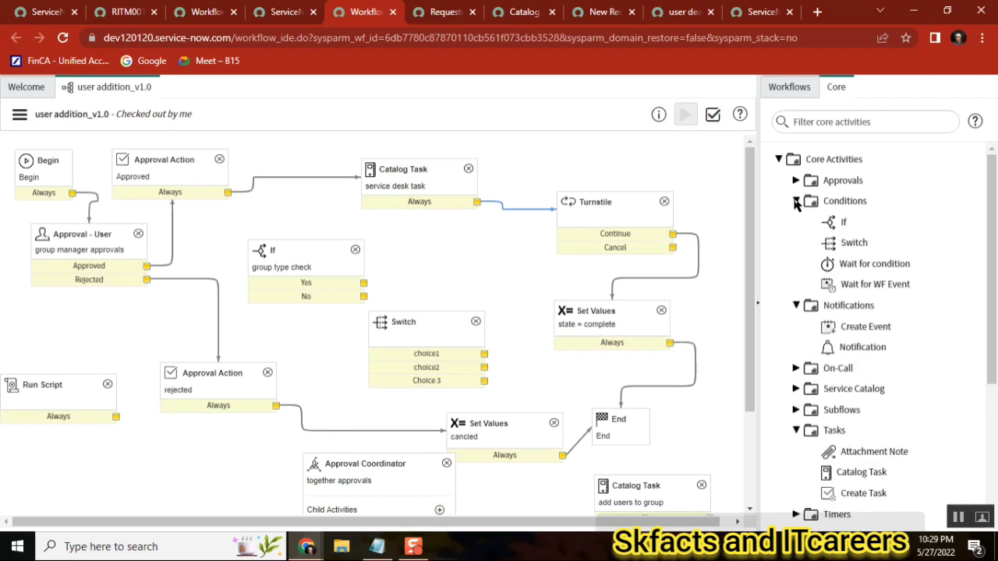
pyautogui.click(796, 201)
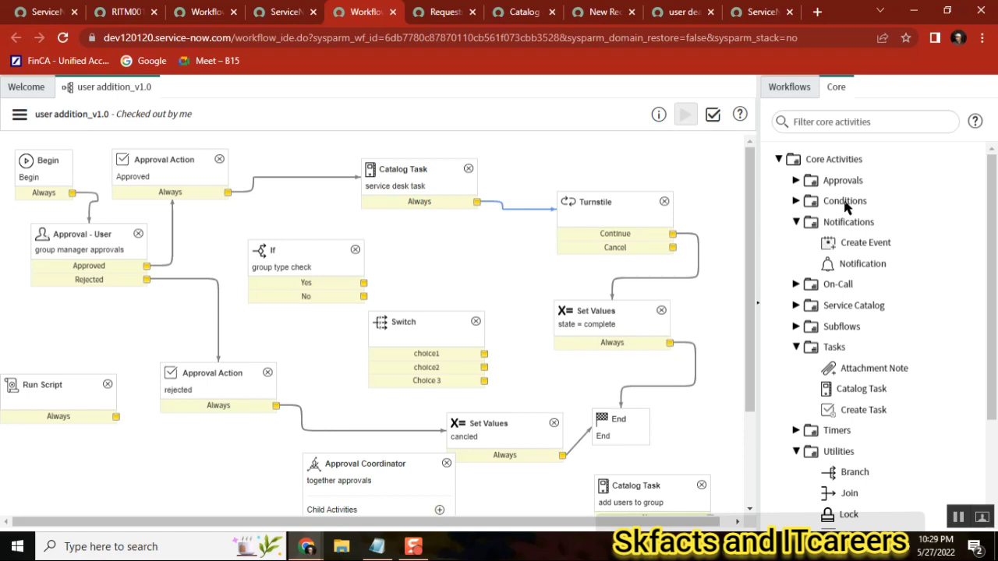
pyautogui.click(796, 222)
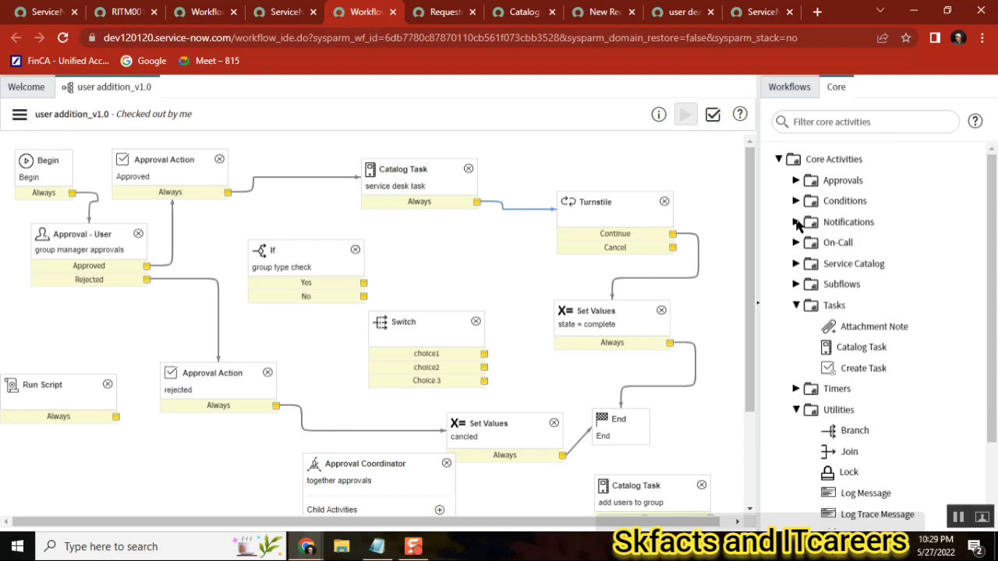
pyautogui.click(796, 223)
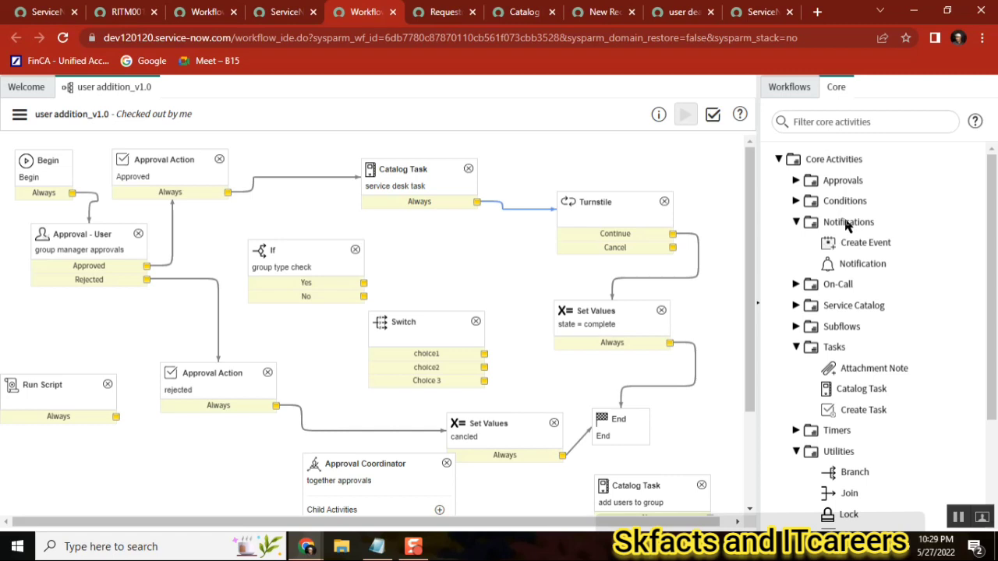
pyautogui.moveTo(844, 260)
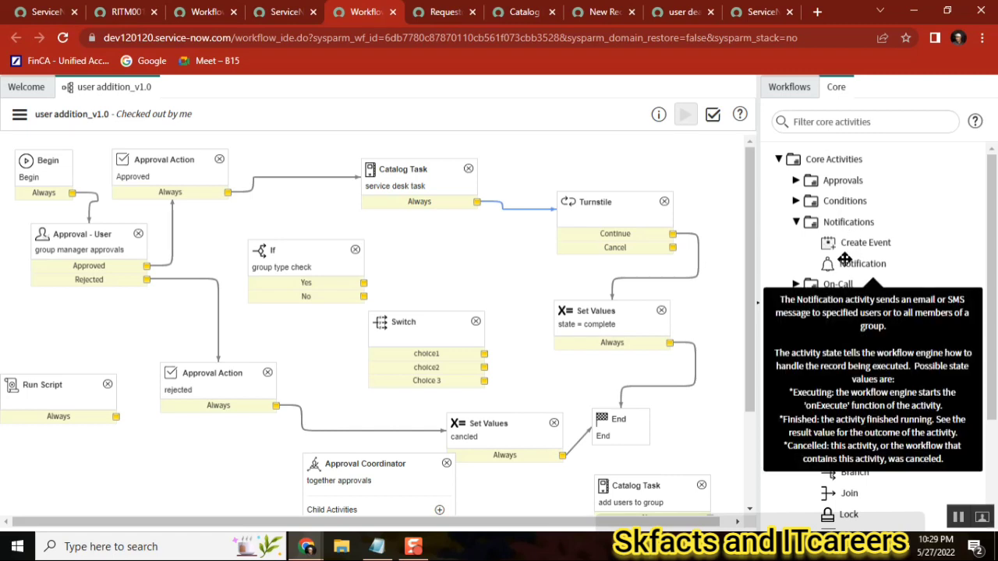
pyautogui.moveTo(854, 241)
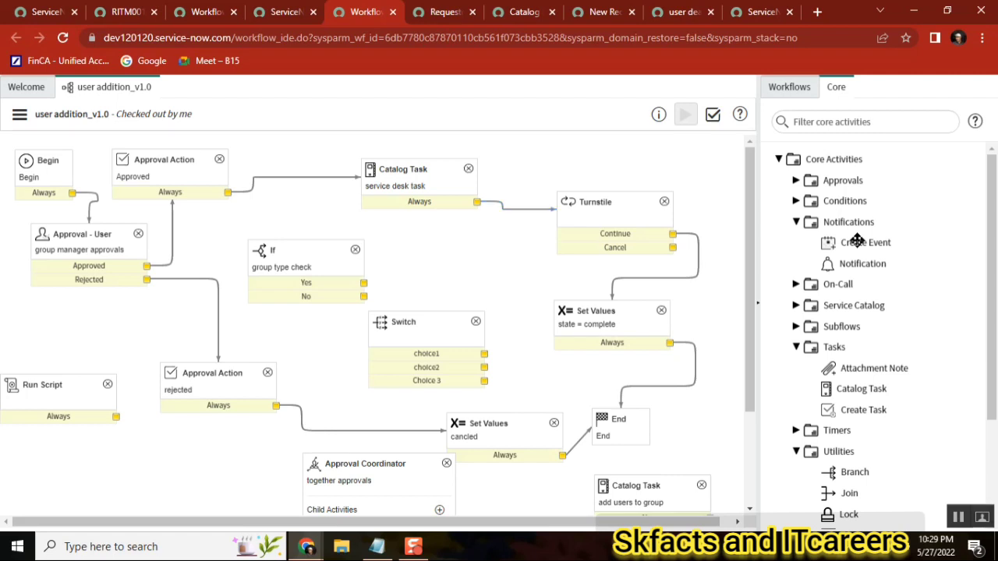
pyautogui.moveTo(856, 241); pyautogui.dragTo(472, 229)
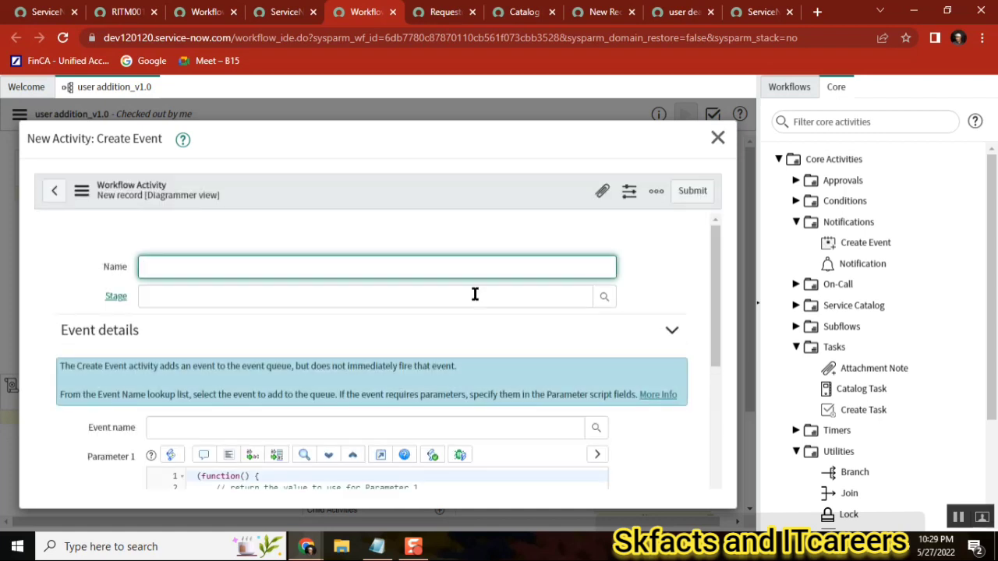
pyautogui.scroll(-2, 717, 346)
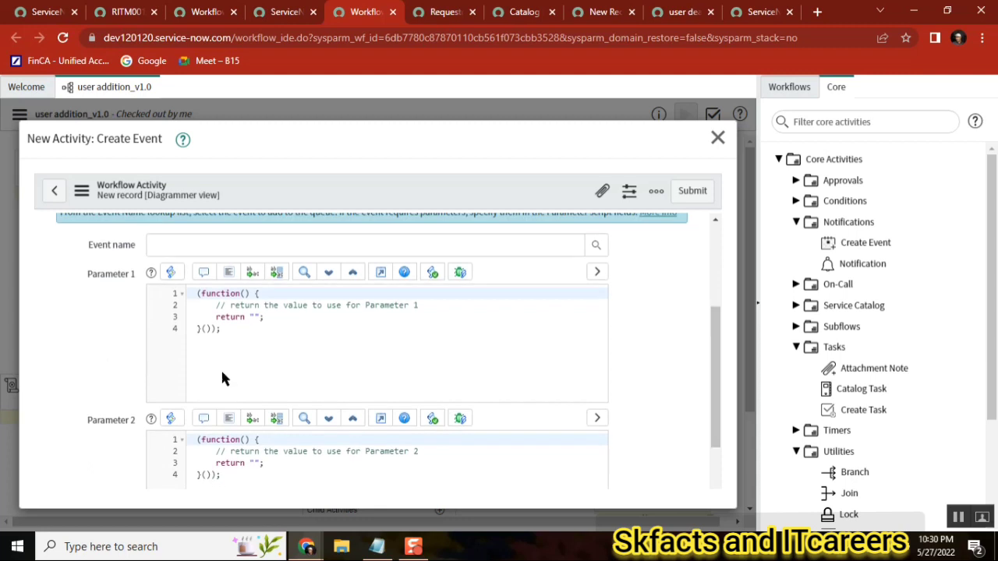
pyautogui.click(238, 308)
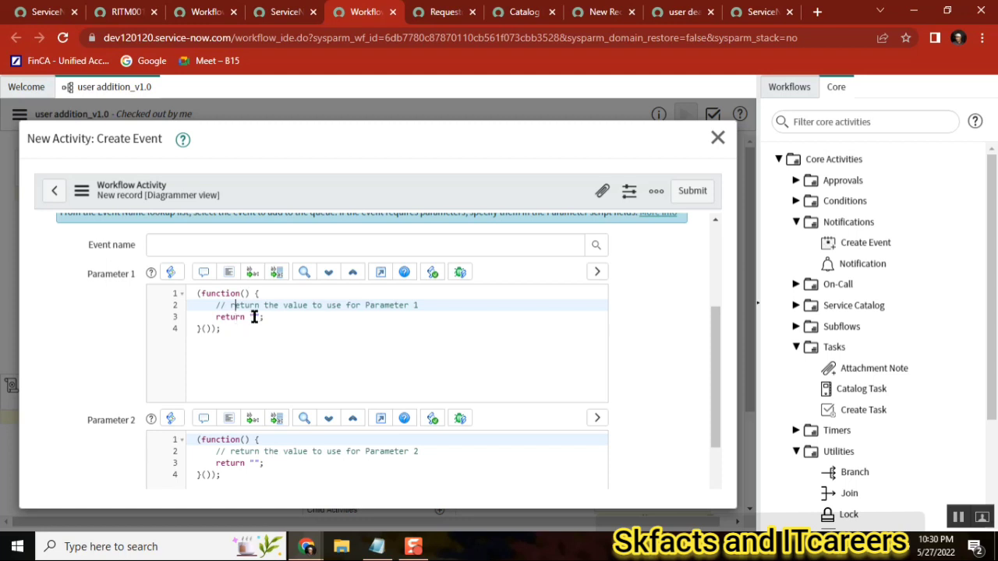
pyautogui.doubleClick(253, 317)
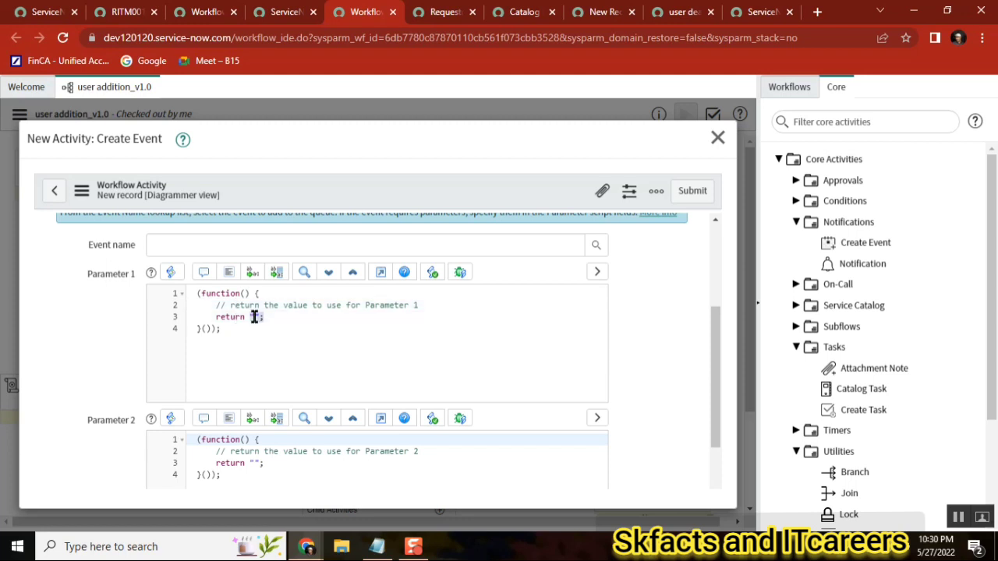
pyautogui.click(717, 138)
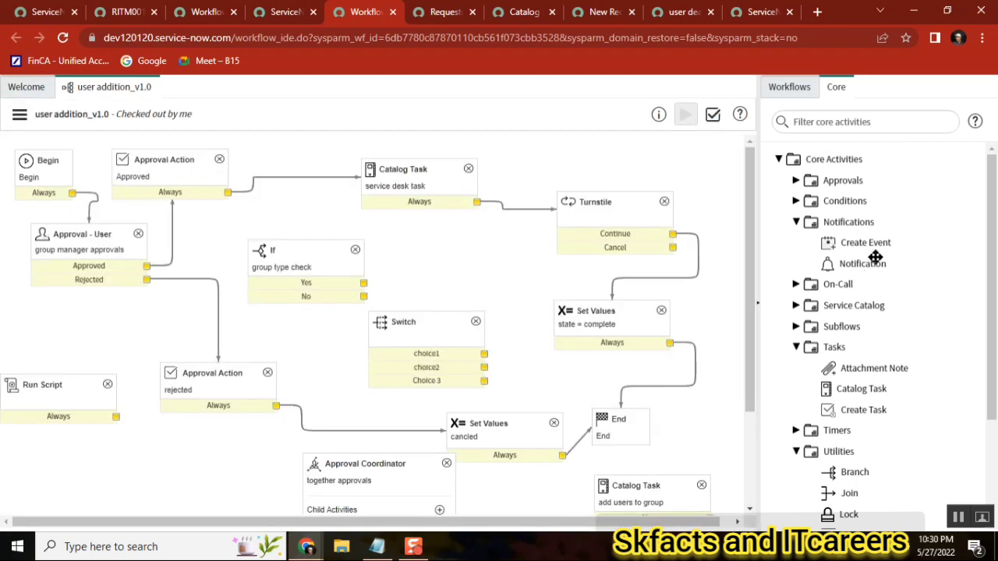
# Browse the Notification activity's description and the Subflows category in the core activities palette
pyautogui.click(848, 263)
pyautogui.moveTo(868, 261)
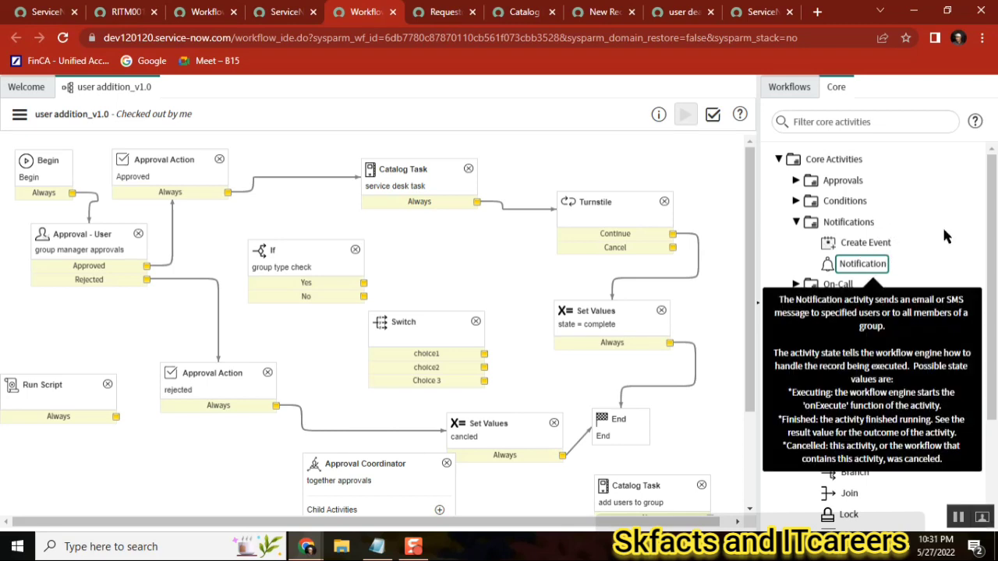
pyautogui.click(798, 224)
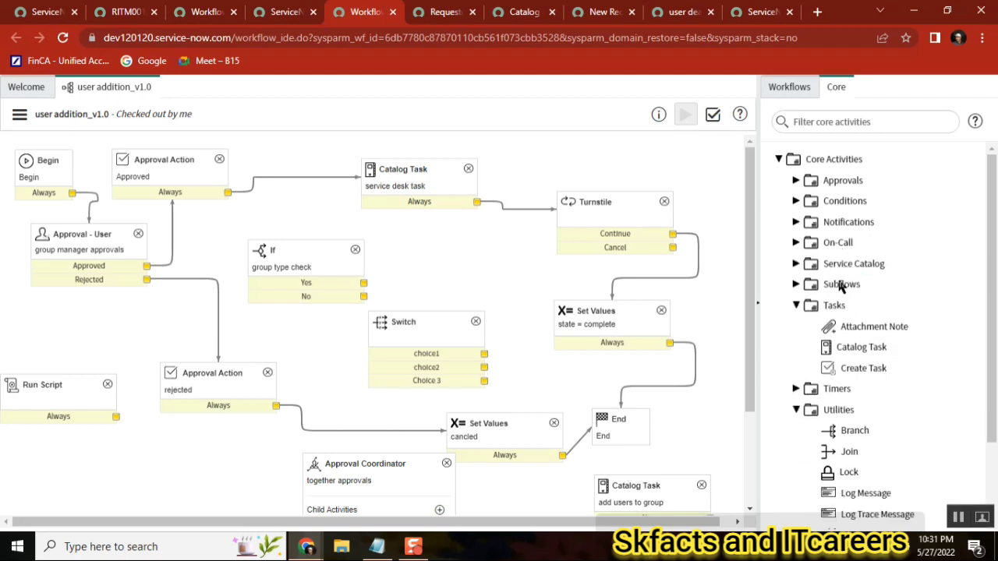
pyautogui.click(795, 286)
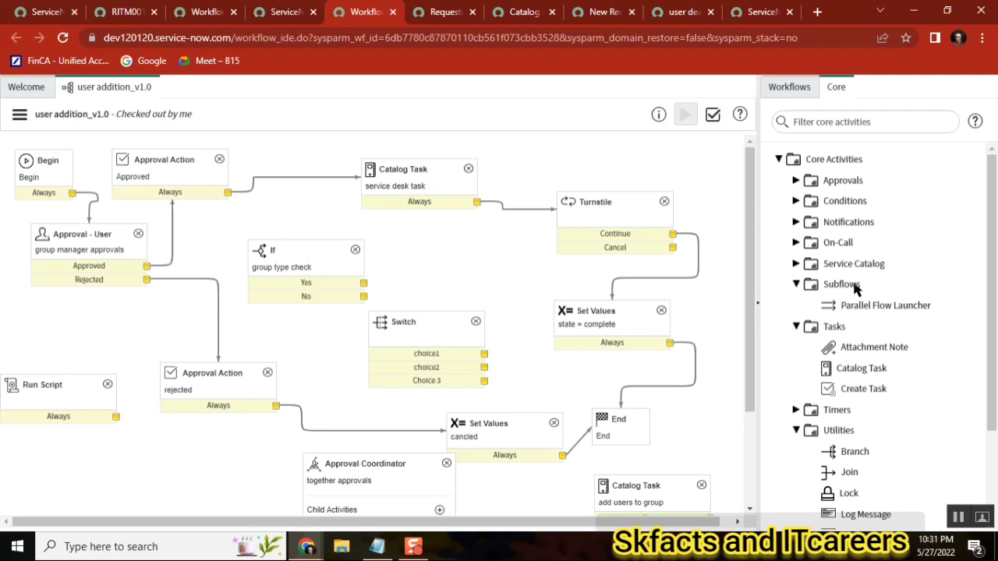
pyautogui.moveTo(883, 304)
# Open the Change Request - Normal workflow from the workflows list and inspect its diagram
pyautogui.click(785, 88)
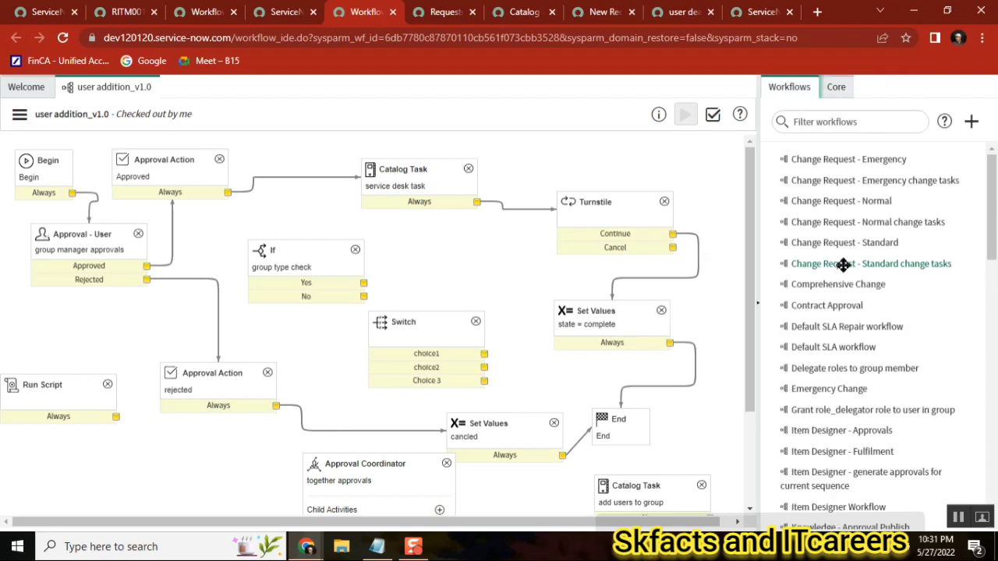
pyautogui.click(856, 201)
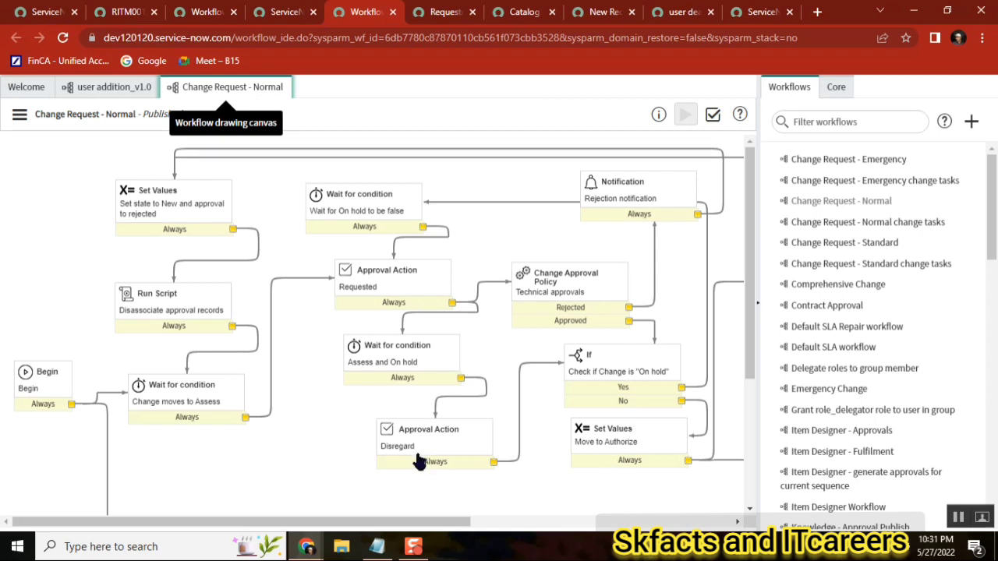
pyautogui.moveTo(269, 520); pyautogui.dragTo(533, 536)
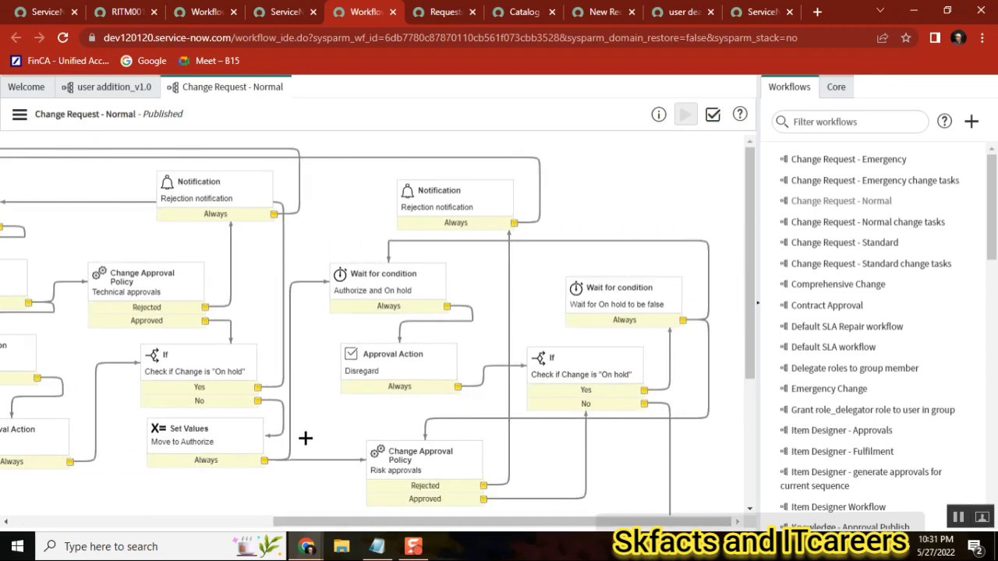
# Open the Change Request - Normal change tasks workflow and compare it with the Workflow activity in Change Request - Normal
pyautogui.click(892, 220)
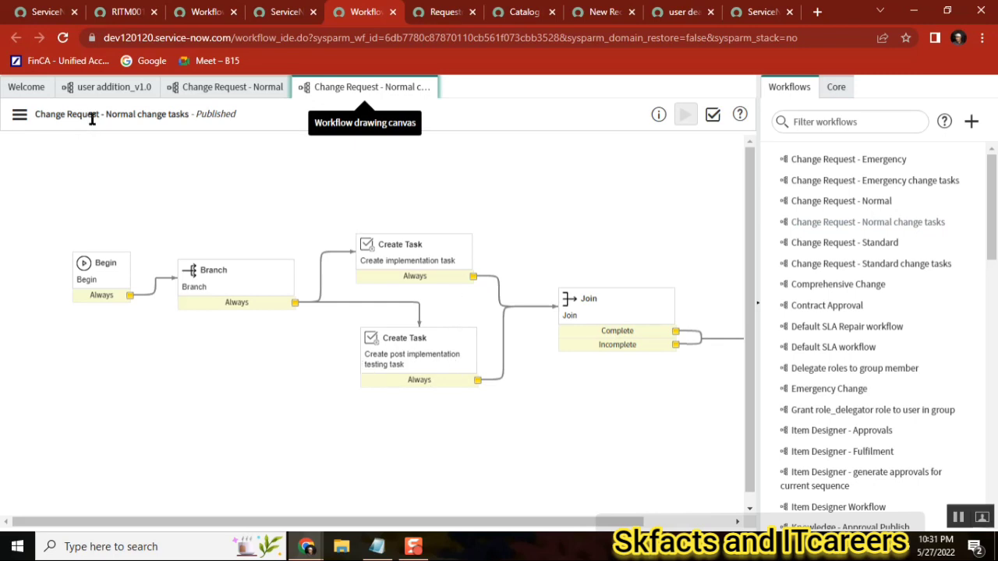
pyautogui.click(226, 89)
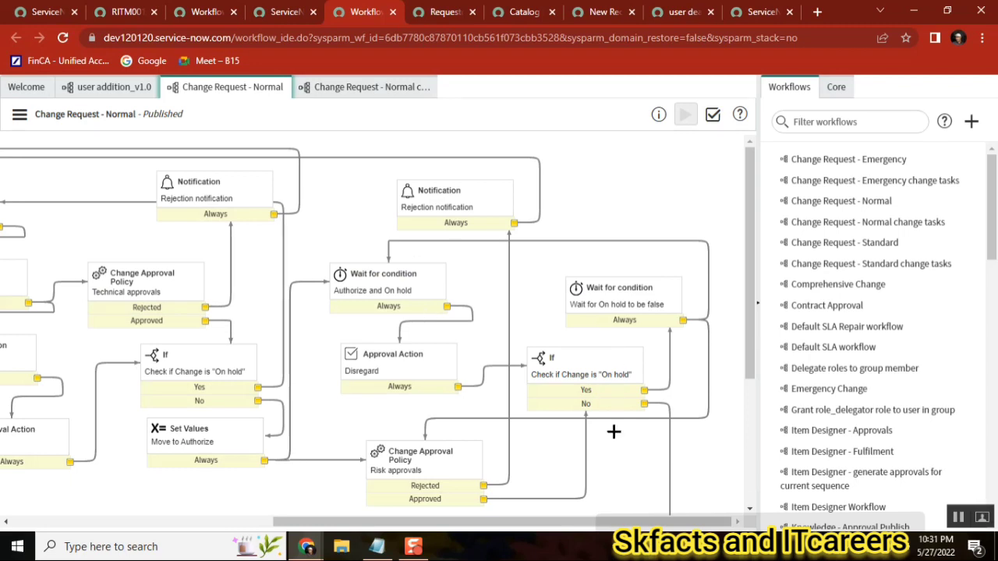
pyautogui.moveTo(750, 289); pyautogui.dragTo(759, 432)
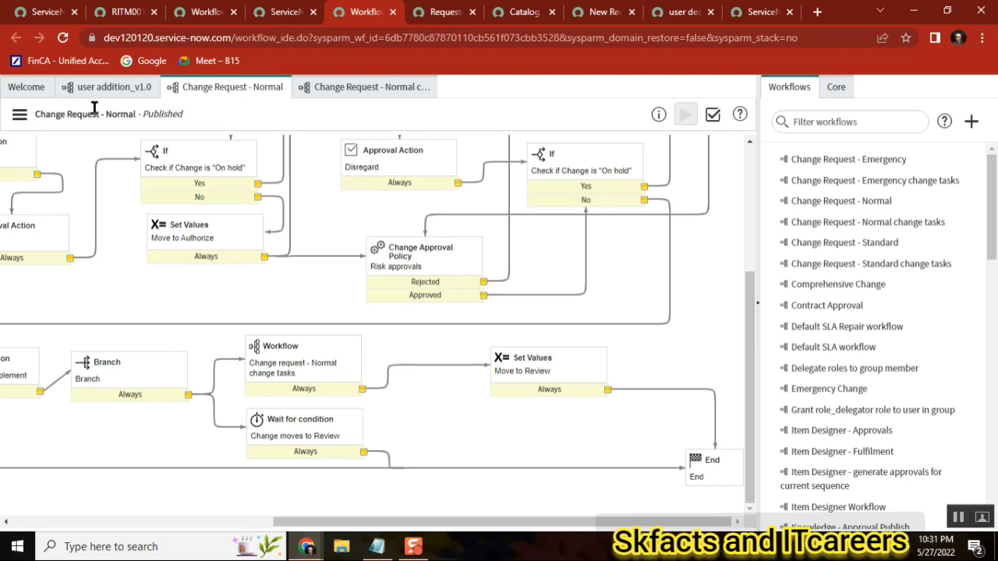
pyautogui.moveTo(66, 117); pyautogui.dragTo(37, 115)
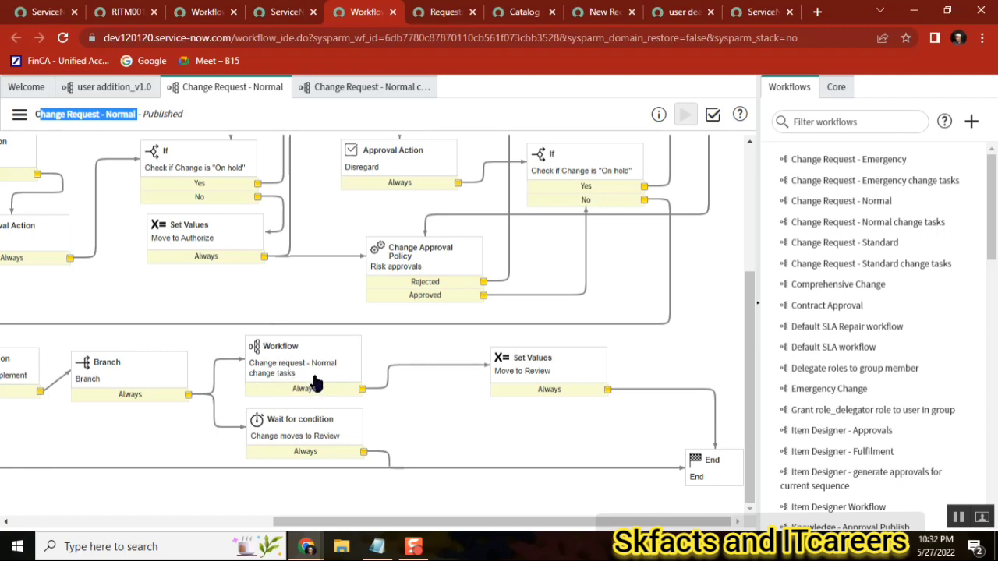
pyautogui.click(375, 88)
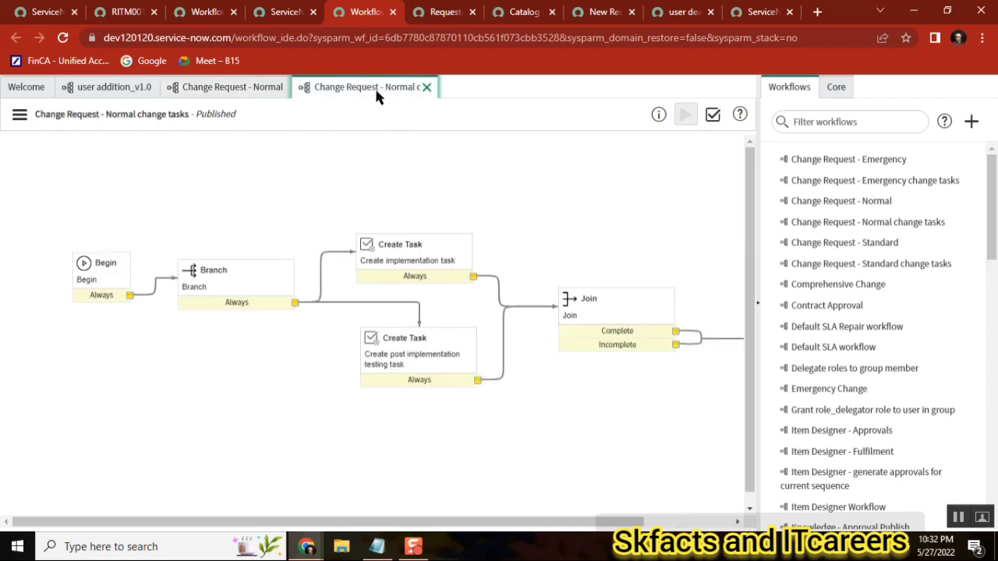
pyautogui.click(234, 88)
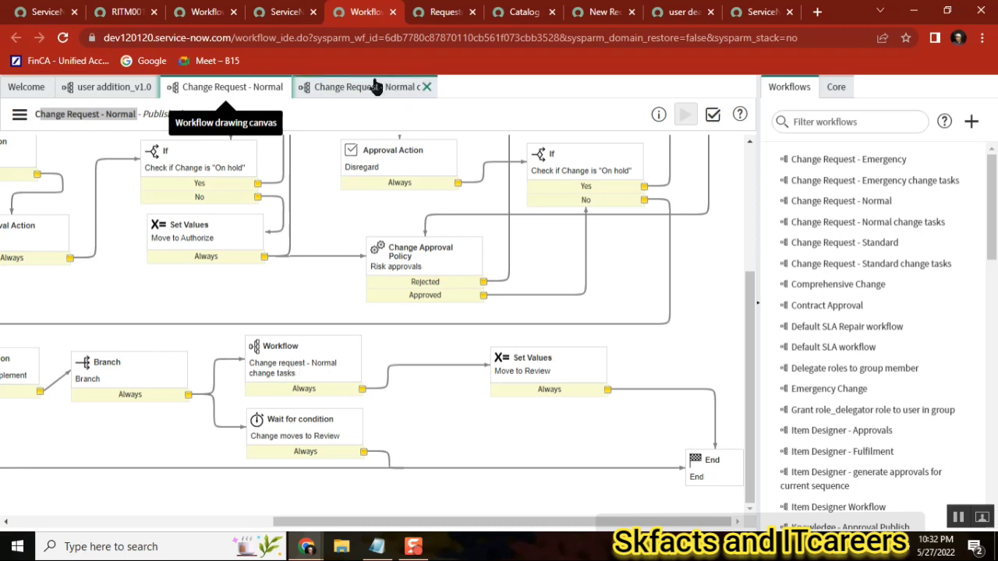
pyautogui.click(111, 88)
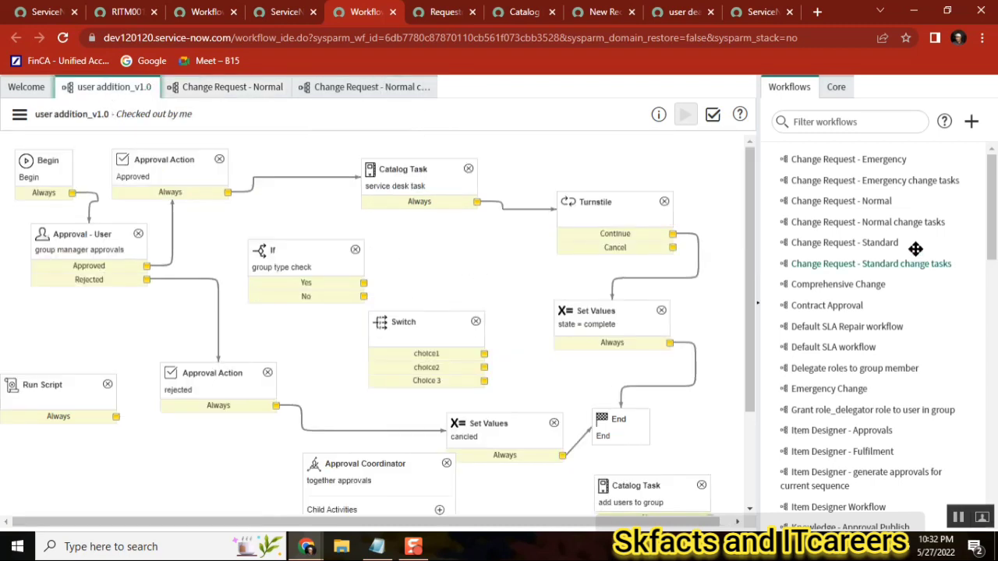
# Add the Change Request - Normal change tasks workflow as a subflow activity on the user addition canvas
pyautogui.moveTo(896, 221); pyautogui.dragTo(473, 232)
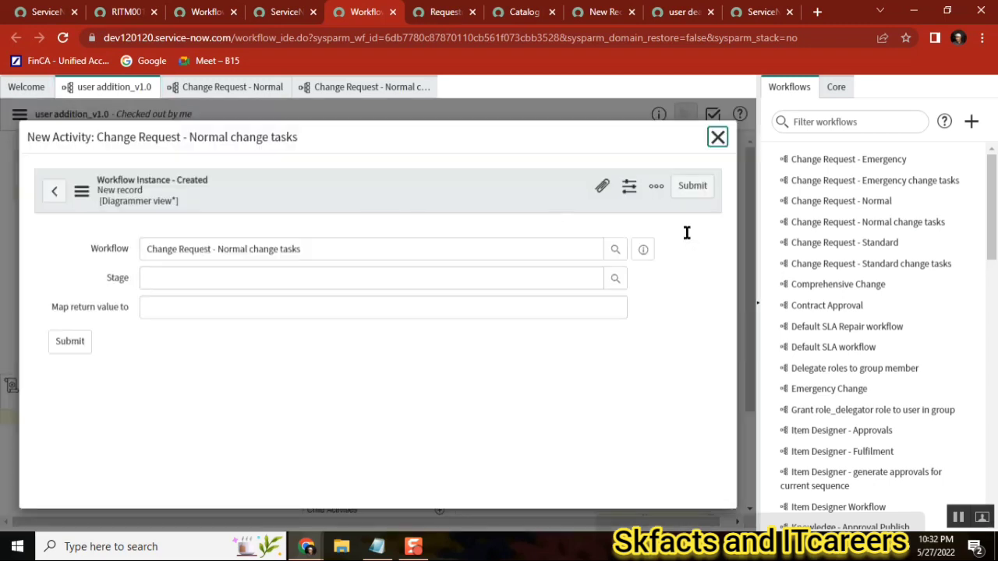
pyautogui.click(694, 192)
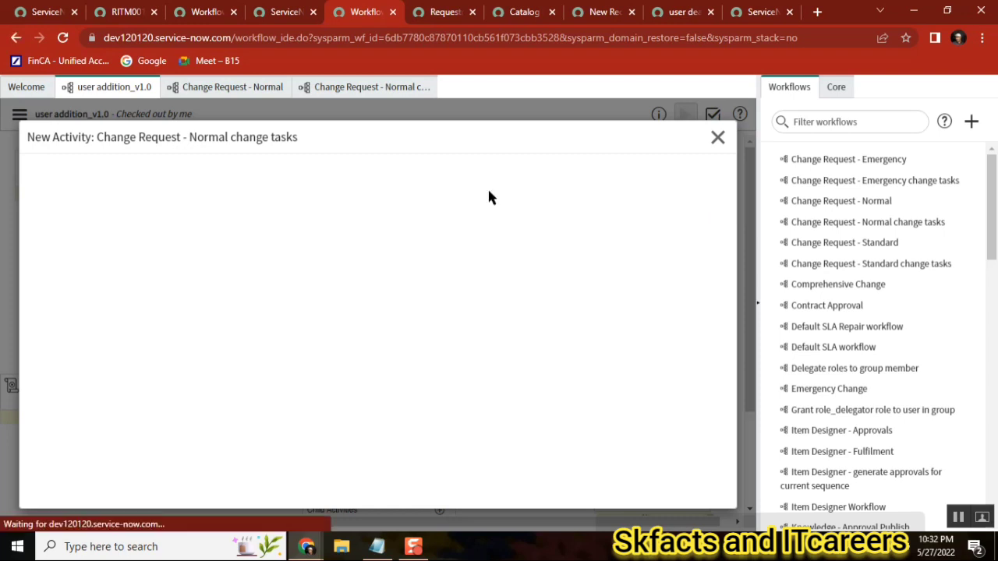
pyautogui.click(426, 176)
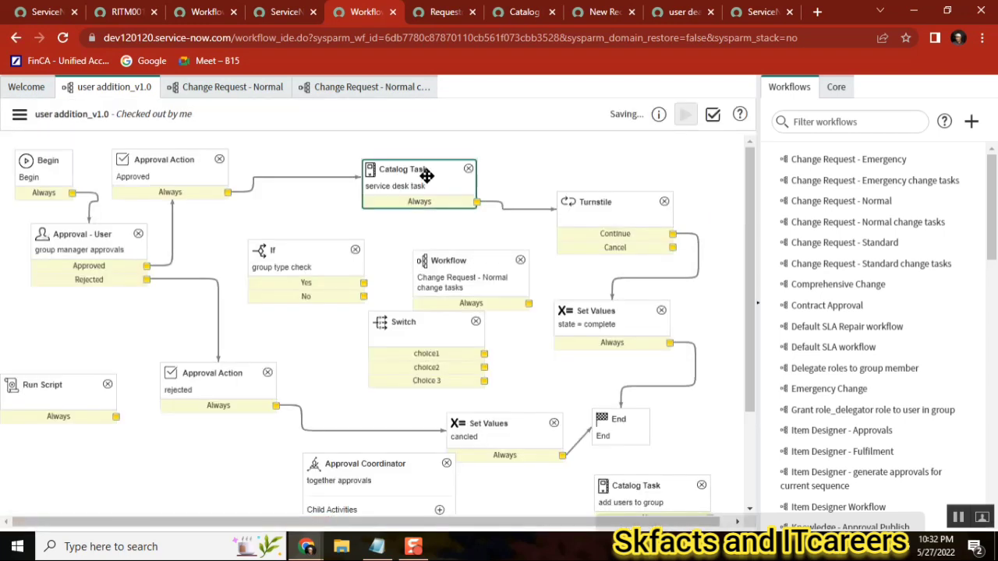
pyautogui.click(466, 288)
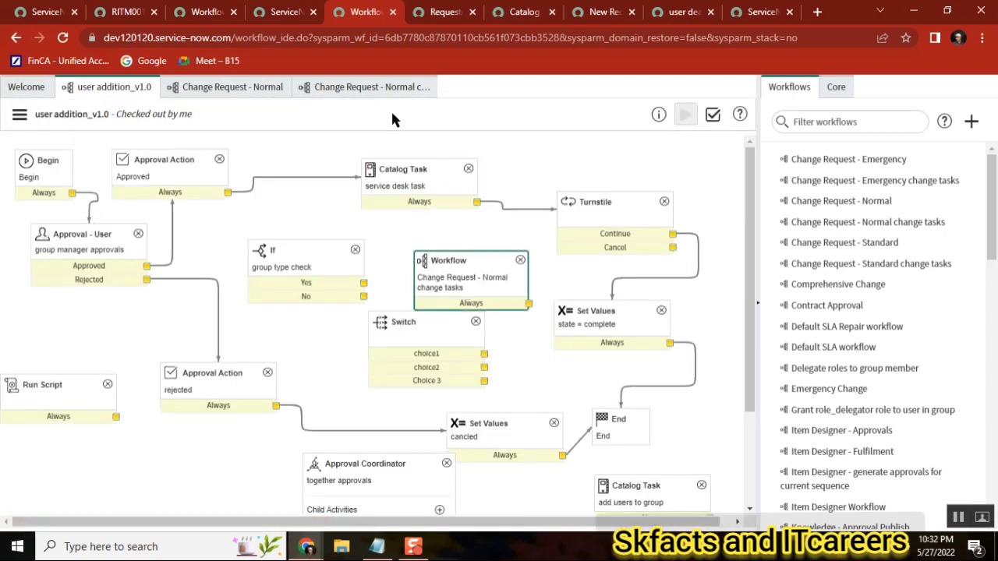
# Review the full Change Request - Normal change tasks workflow diagram
pyautogui.click(368, 87)
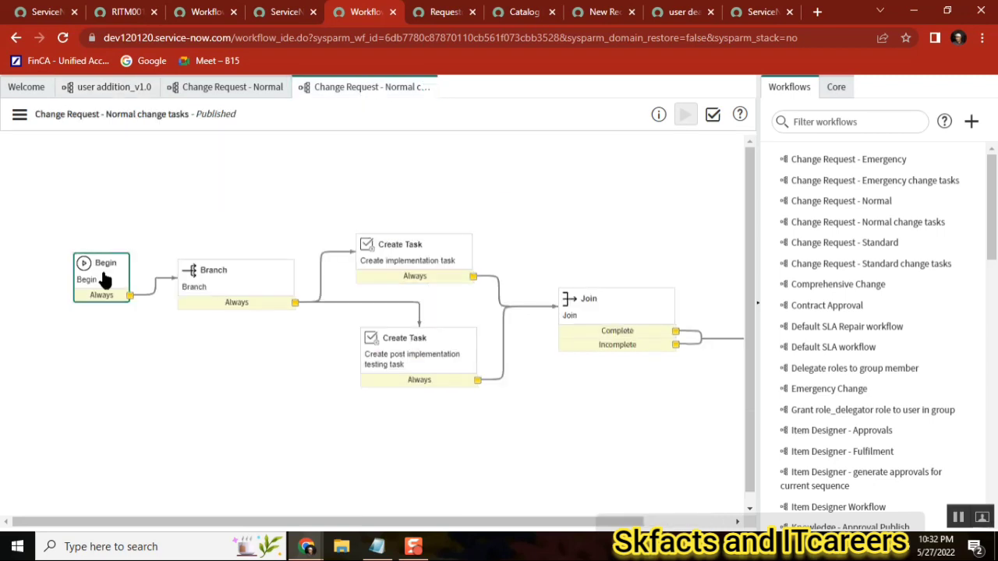
pyautogui.moveTo(507, 524); pyautogui.dragTo(691, 516)
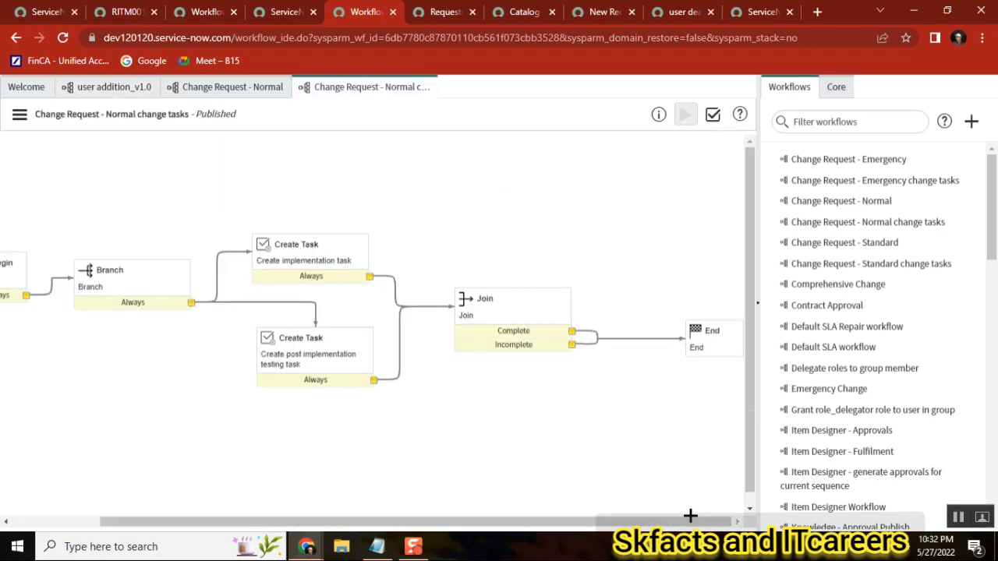
pyautogui.click(102, 88)
# Delete the added Change Request - Normal change tasks Workflow activity from the user addition canvas
pyautogui.doubleClick(456, 278)
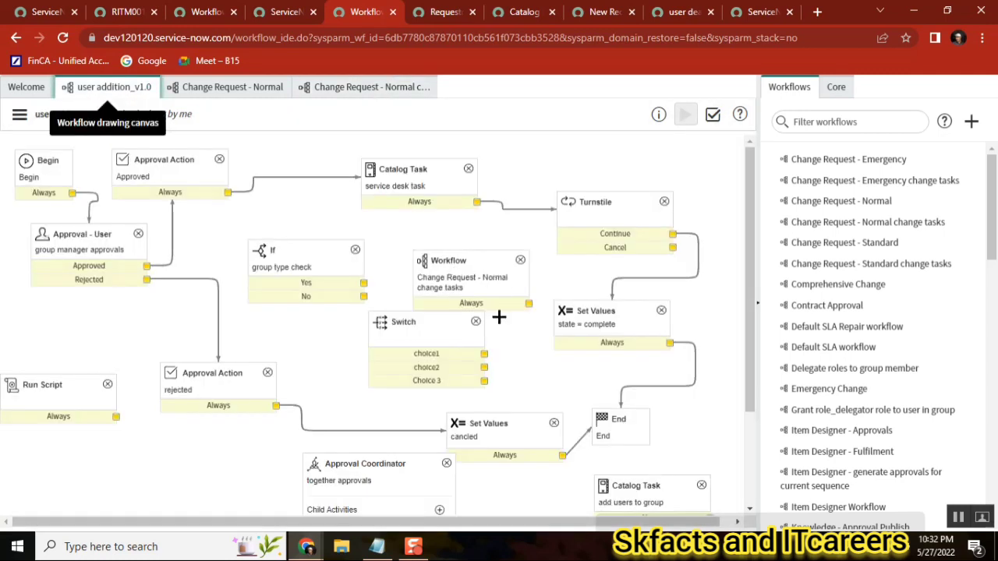
pyautogui.click(520, 261)
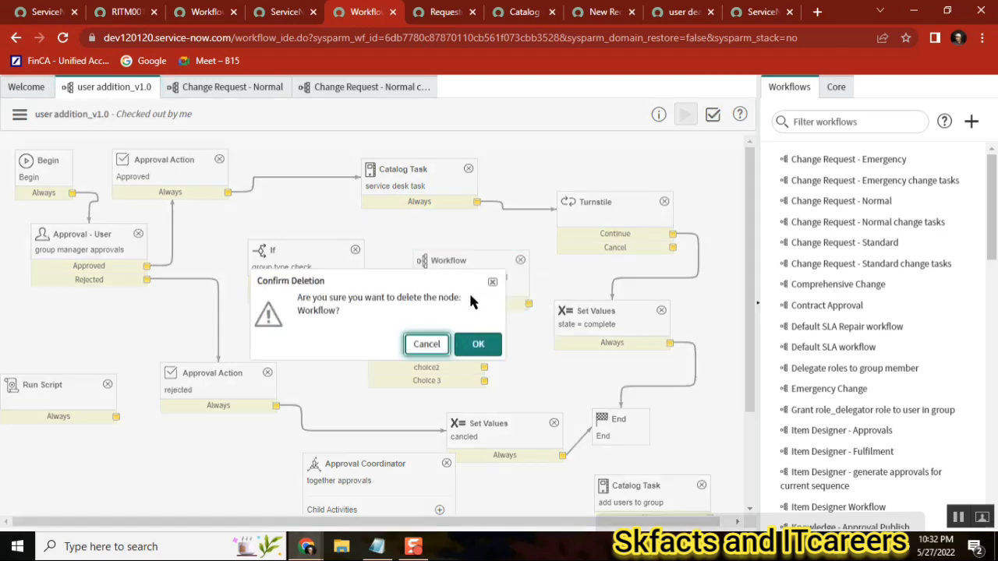
pyautogui.click(482, 359)
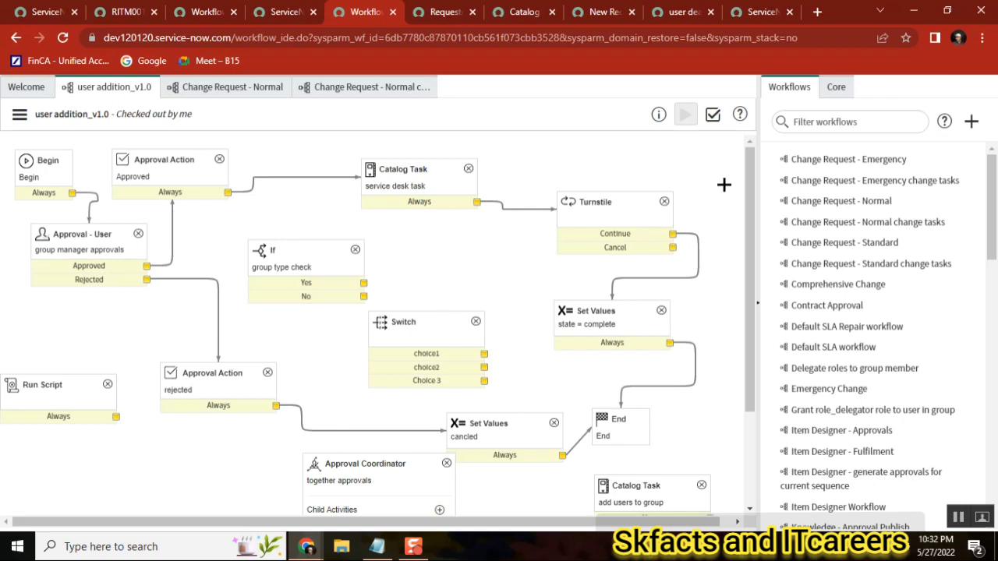
# Browse the Tasks and Utilities categories of the core activities palette alongside the user addition workflow
pyautogui.click(835, 88)
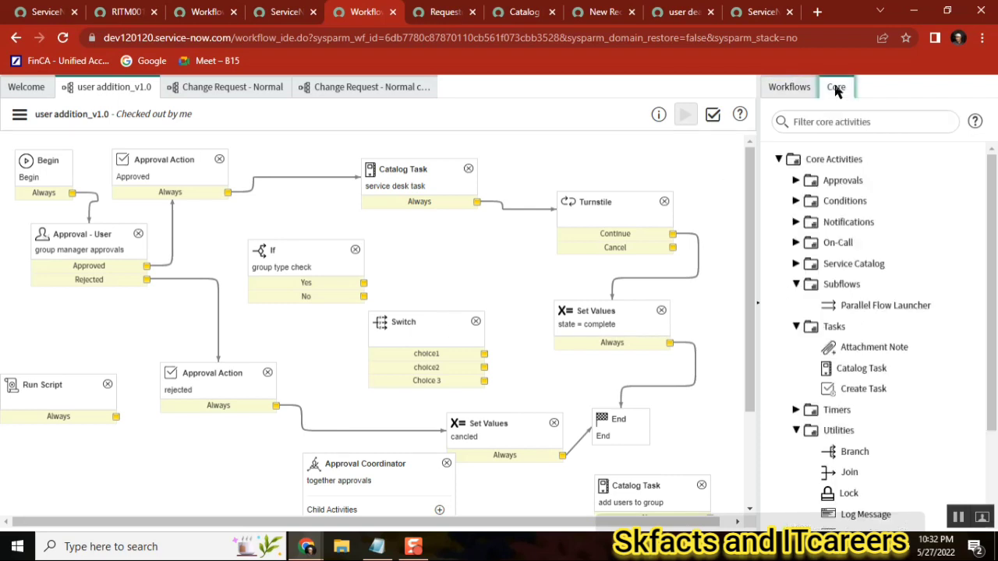
pyautogui.click(797, 284)
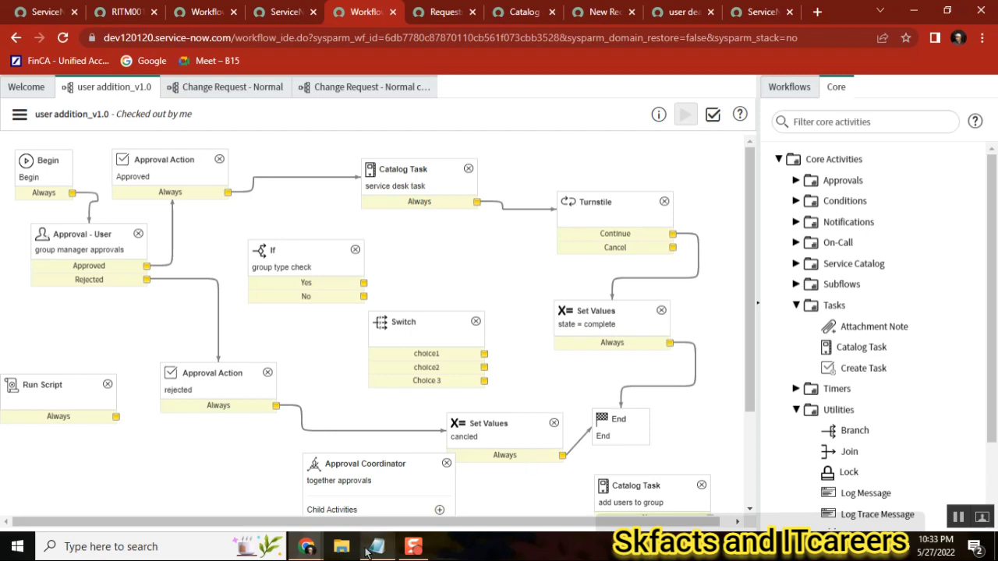
pyautogui.moveTo(371, 551)
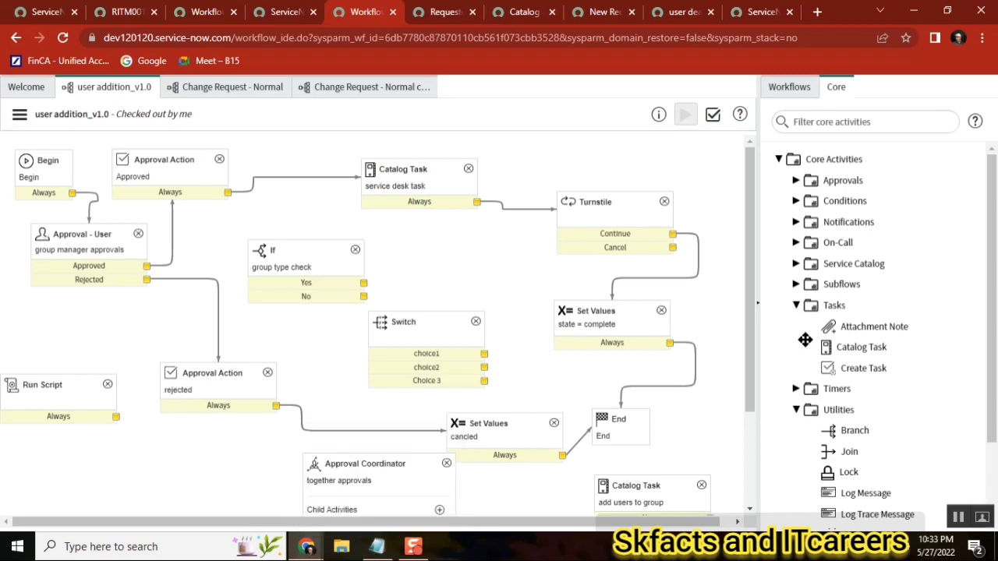
pyautogui.moveTo(994, 212); pyautogui.dragTo(993, 287)
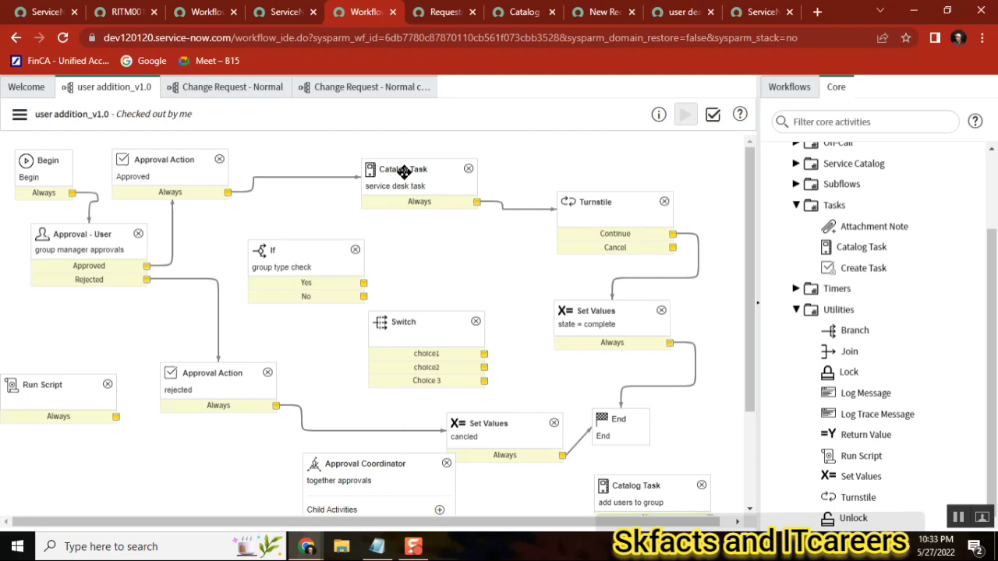
pyautogui.moveTo(859, 268)
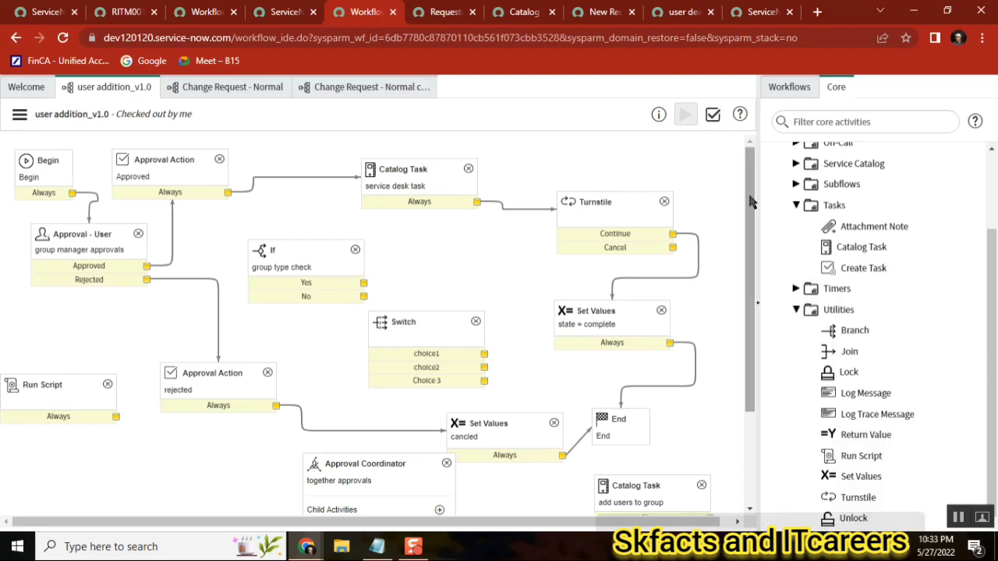
pyautogui.moveTo(751, 201); pyautogui.dragTo(750, 293)
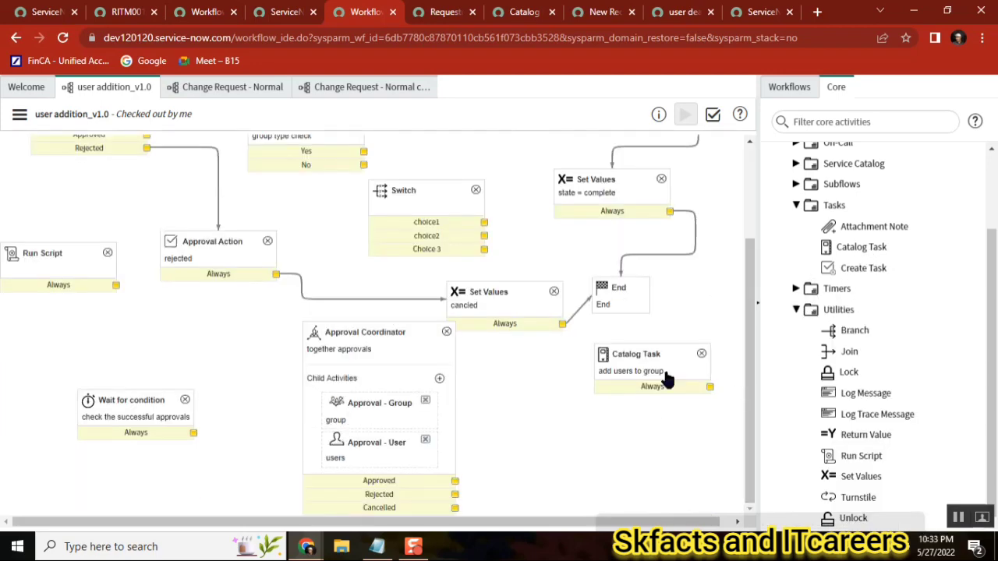
pyautogui.scroll(3, 755, 226)
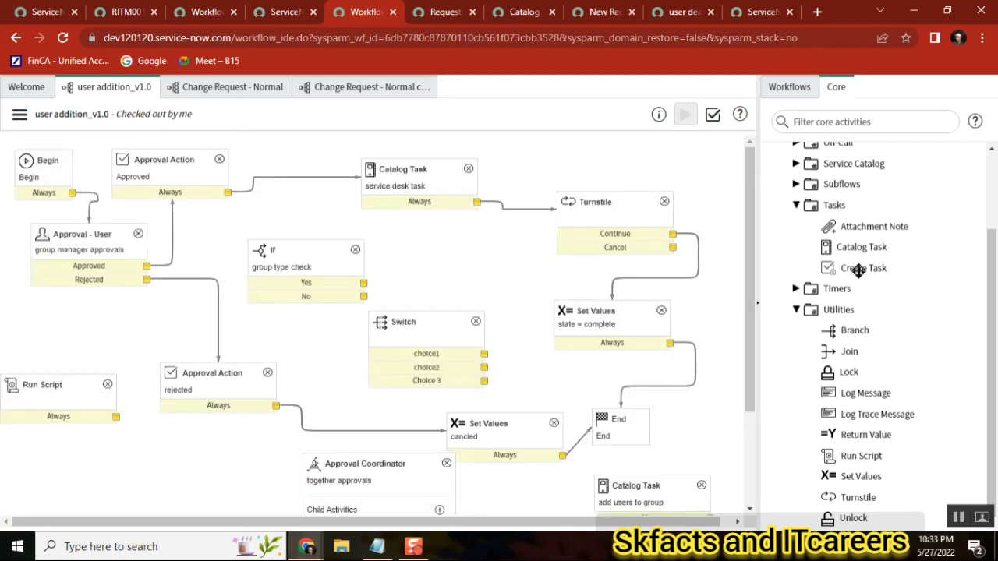
# Add a Create Task activity to the user addition canvas and browse its task type list
pyautogui.moveTo(858, 270); pyautogui.dragTo(454, 226)
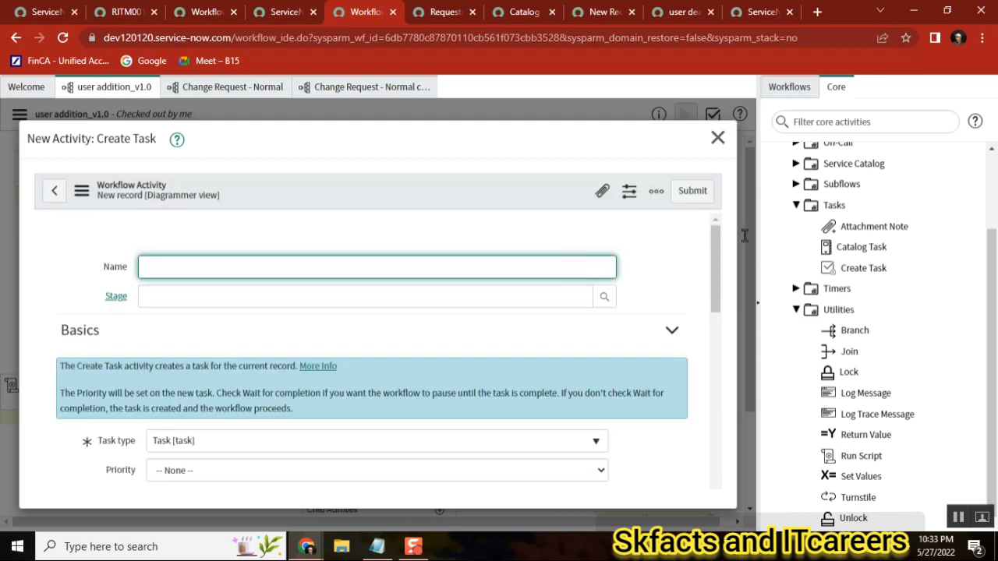
pyautogui.scroll(-4, 697, 302)
pyautogui.scroll(1, 697, 302)
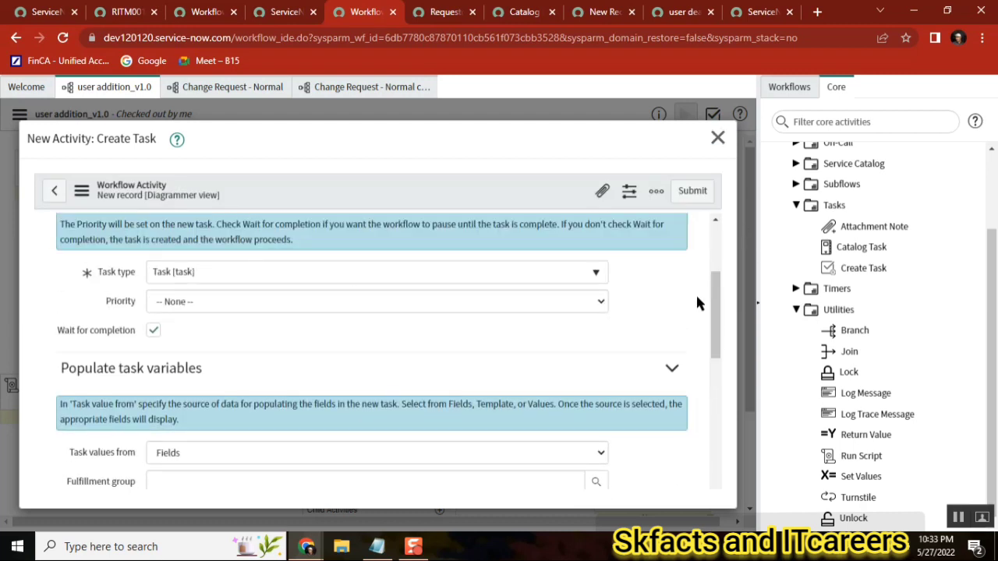
pyautogui.click(284, 273)
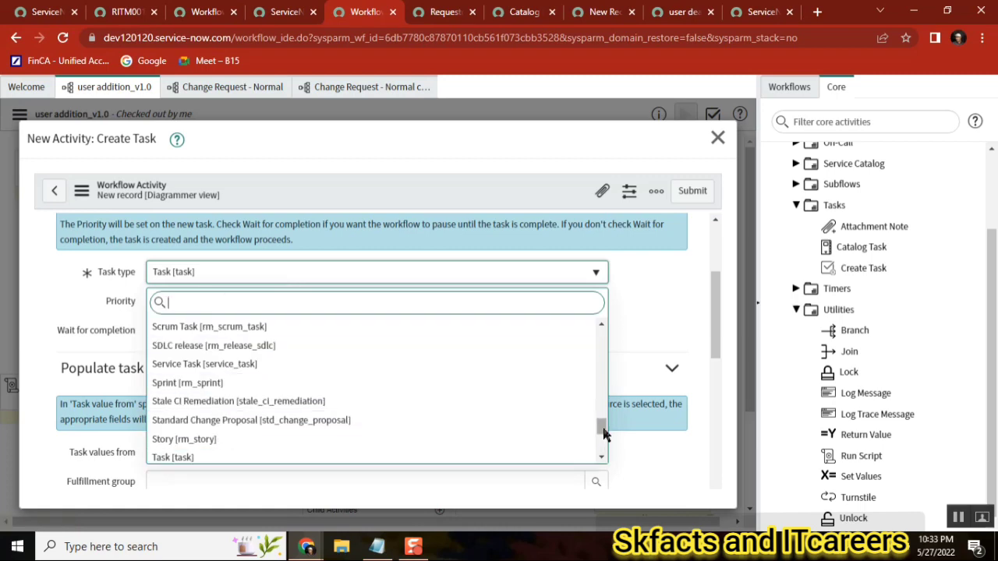
pyautogui.moveTo(603, 427); pyautogui.dragTo(601, 337)
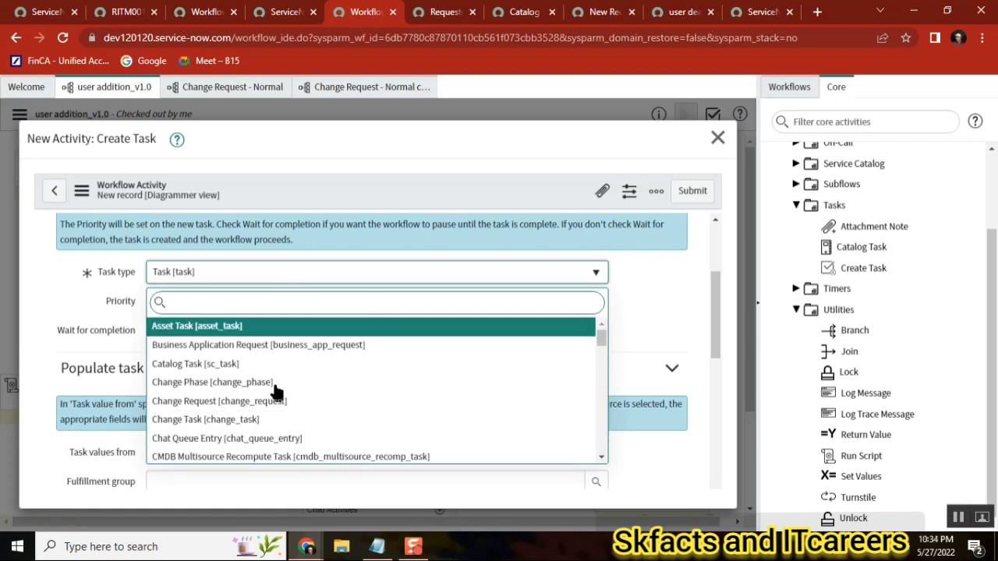
# Switch to the requested item RITM0010038 and review its Tasks related list
pyautogui.click(125, 12)
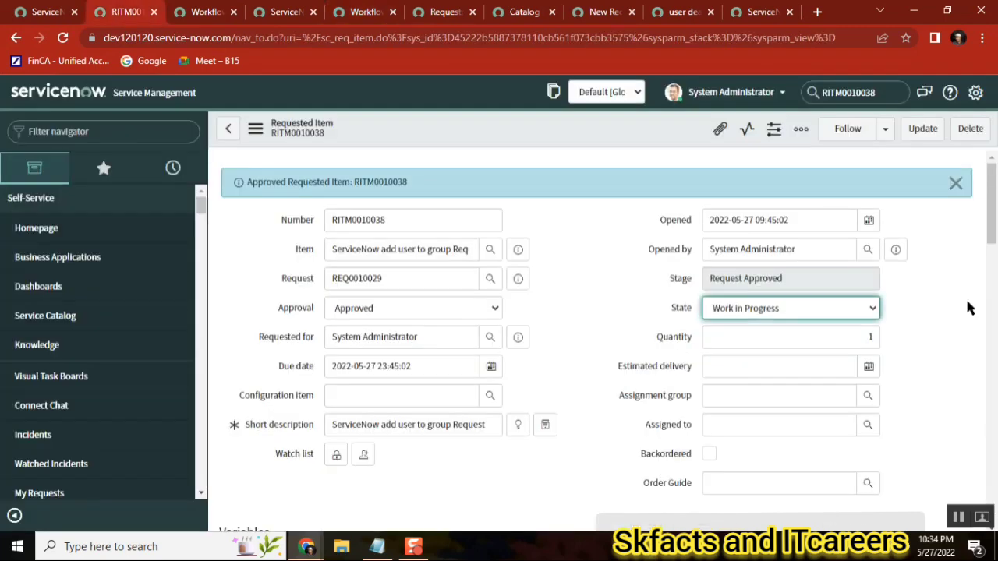
pyautogui.moveTo(991, 200); pyautogui.dragTo(989, 467)
pyautogui.click(470, 352)
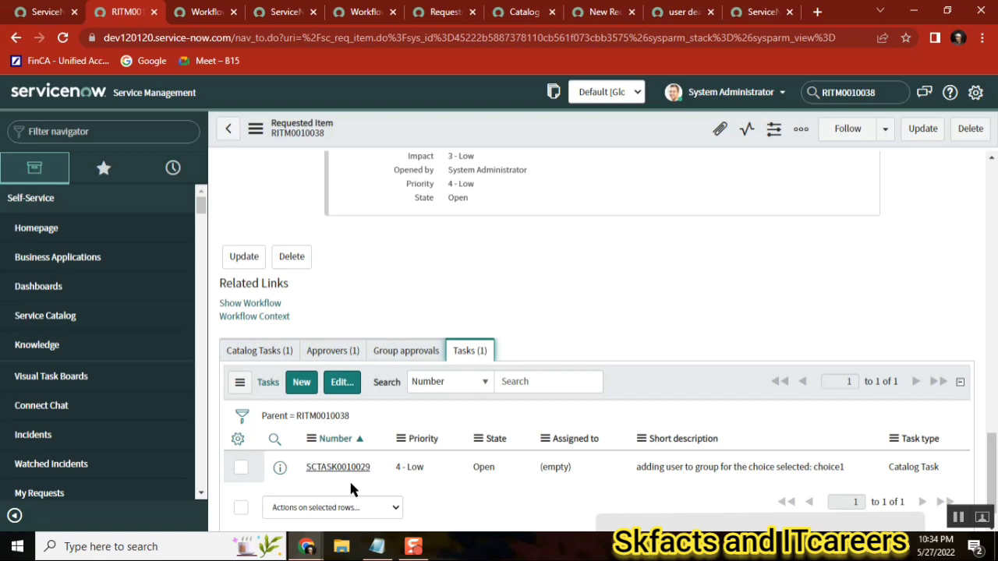
# Return to the workflow editor and set the Create Task activity's task type to Story [rm_story]
pyautogui.click(367, 12)
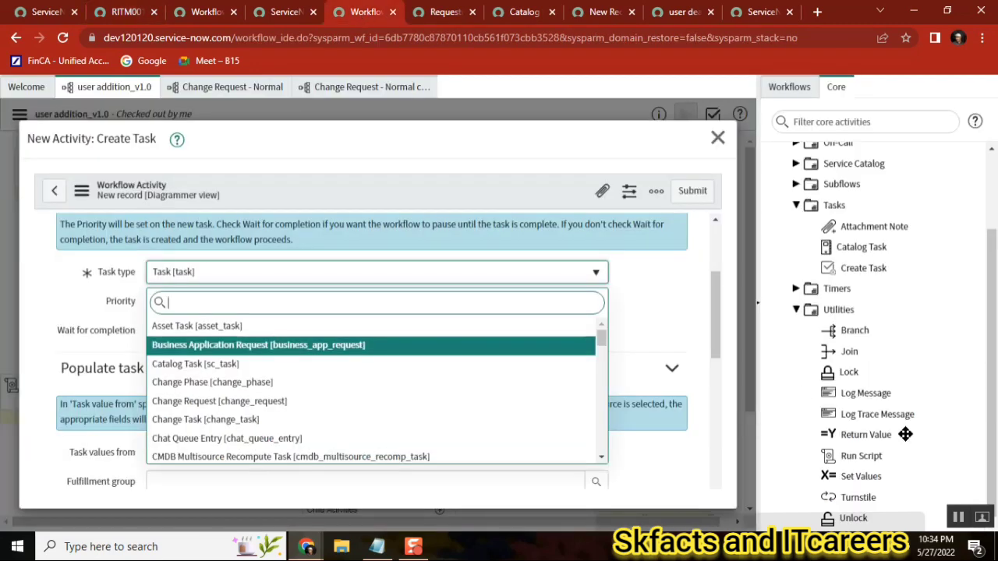
pyautogui.moveTo(864, 268)
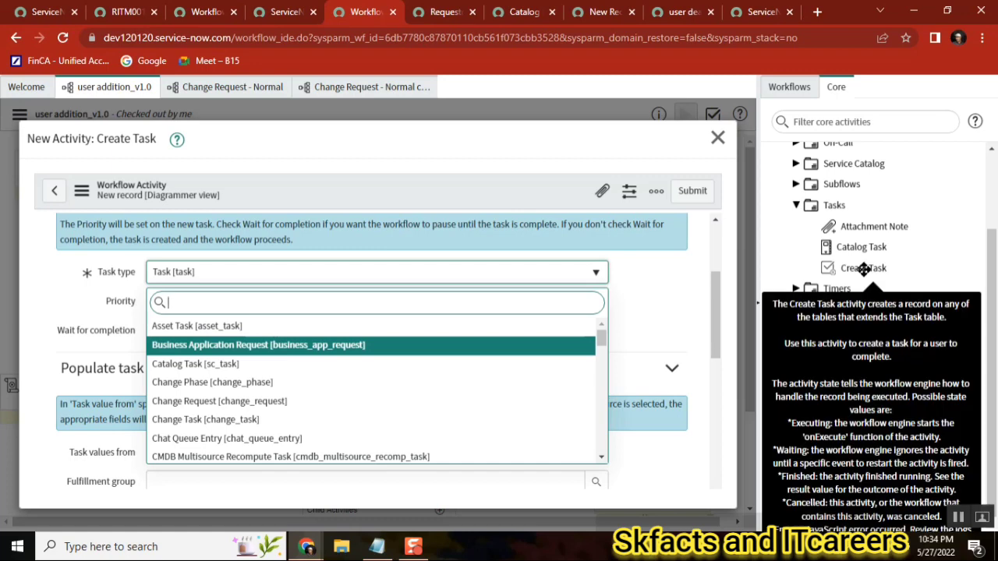
pyautogui.click(676, 285)
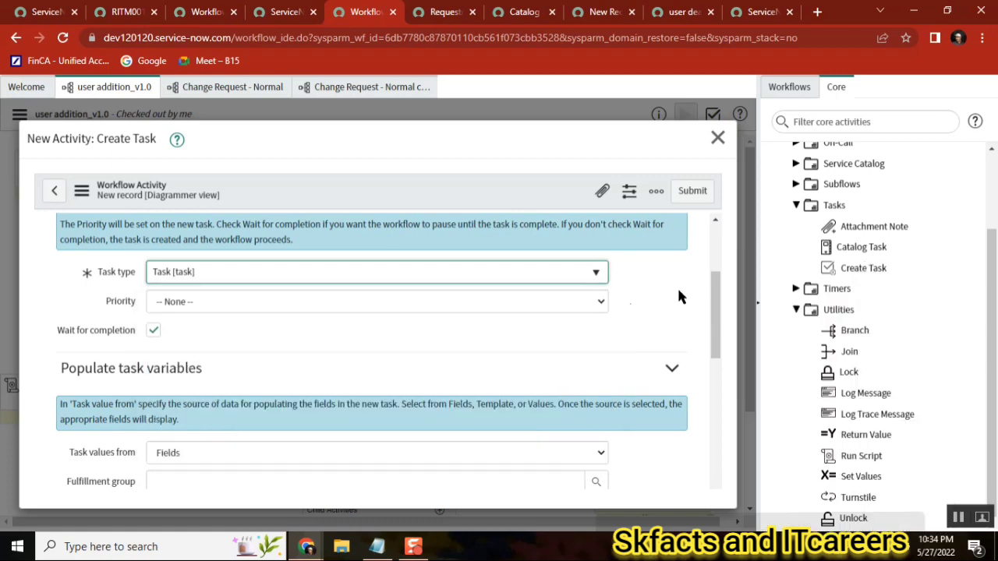
pyautogui.click(248, 272)
pyautogui.scroll(-1, 196, 378)
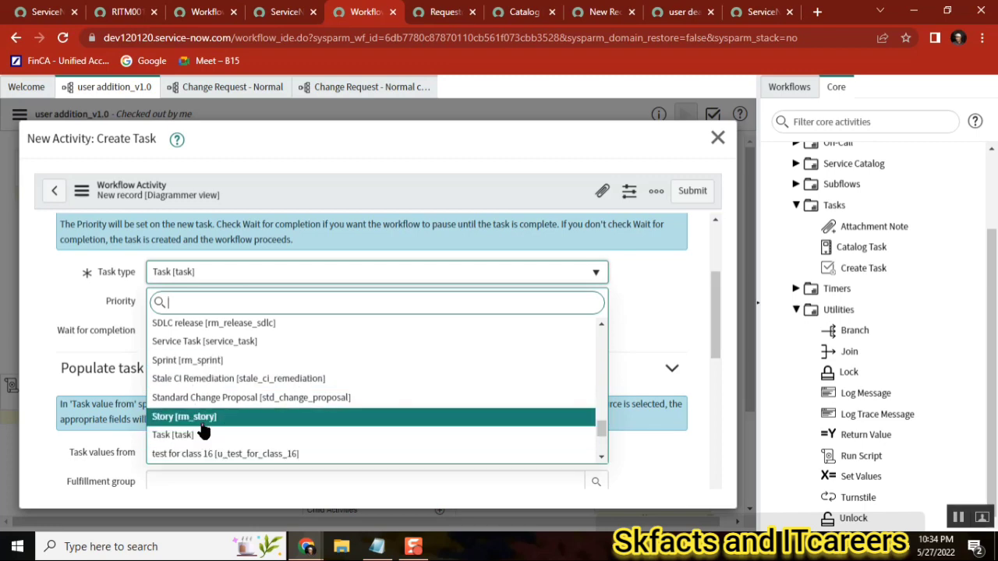
pyautogui.click(202, 422)
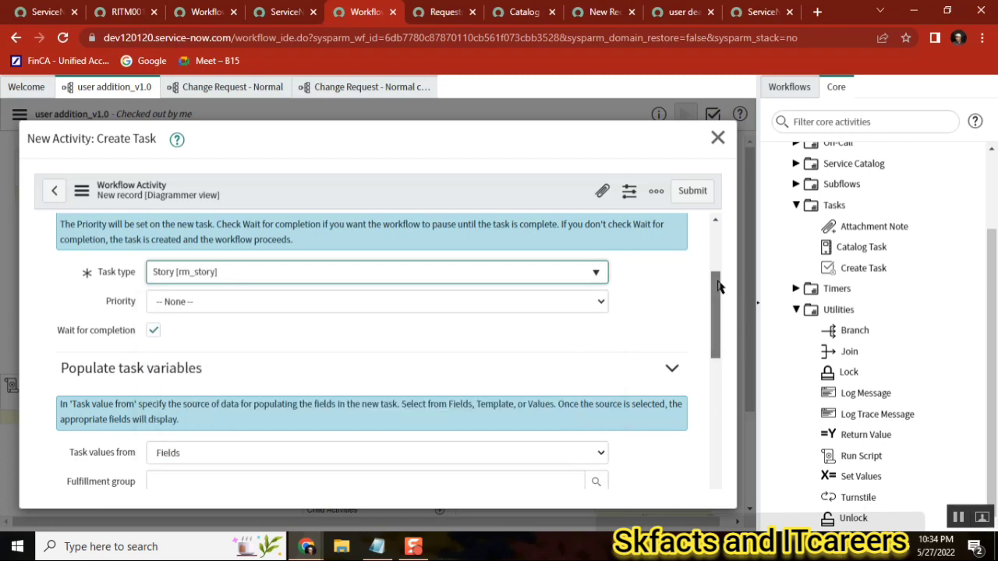
# Browse the remaining Create Task fields and close the dialog without submitting
pyautogui.scroll(-5, 716, 327)
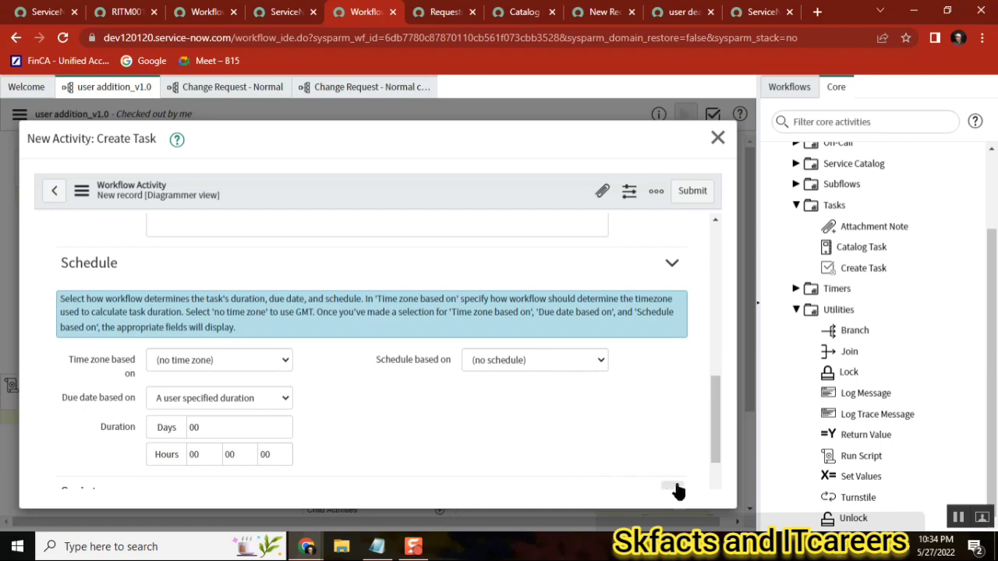
pyautogui.moveTo(717, 397); pyautogui.dragTo(716, 355)
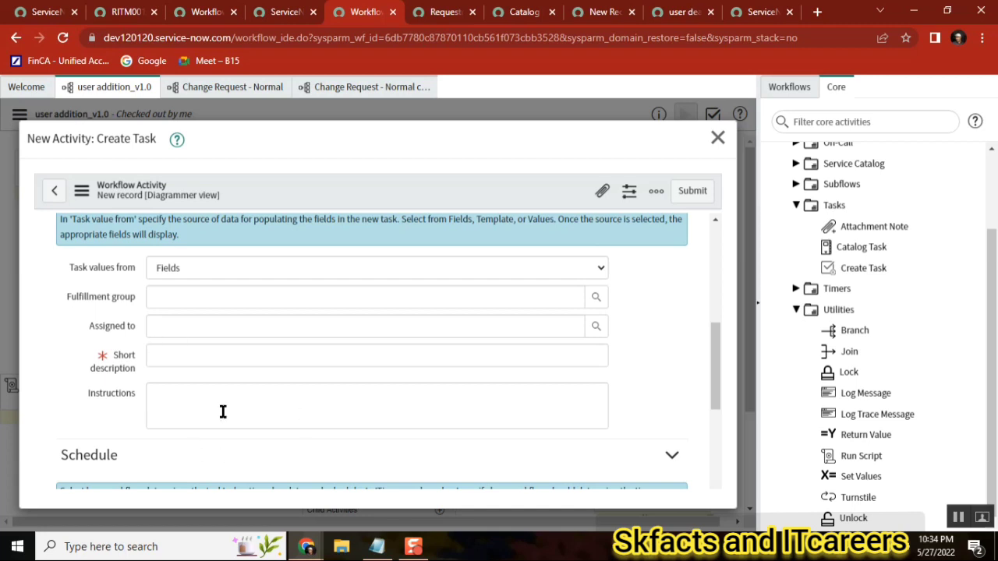
pyautogui.click(178, 360)
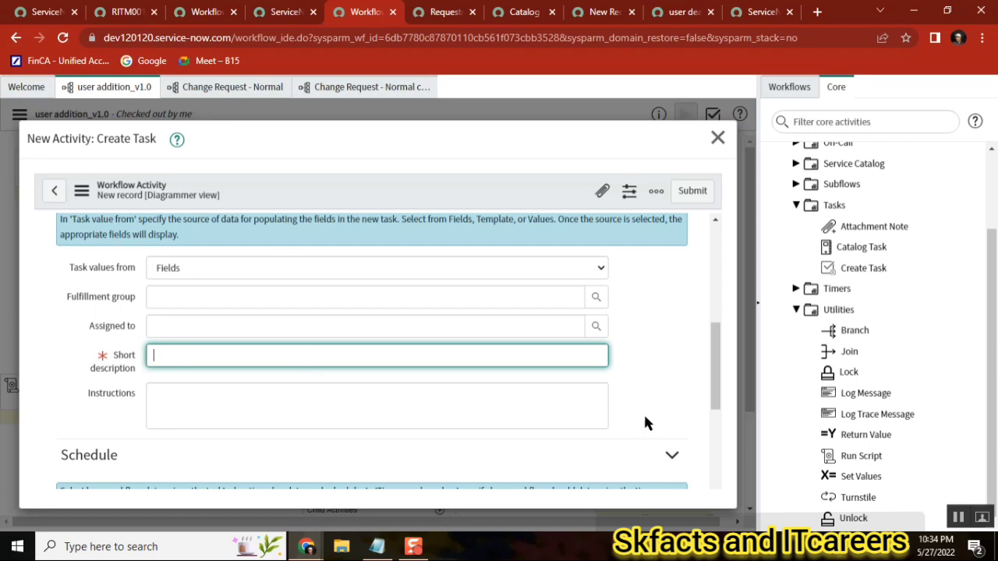
pyautogui.scroll(-5, 704, 448)
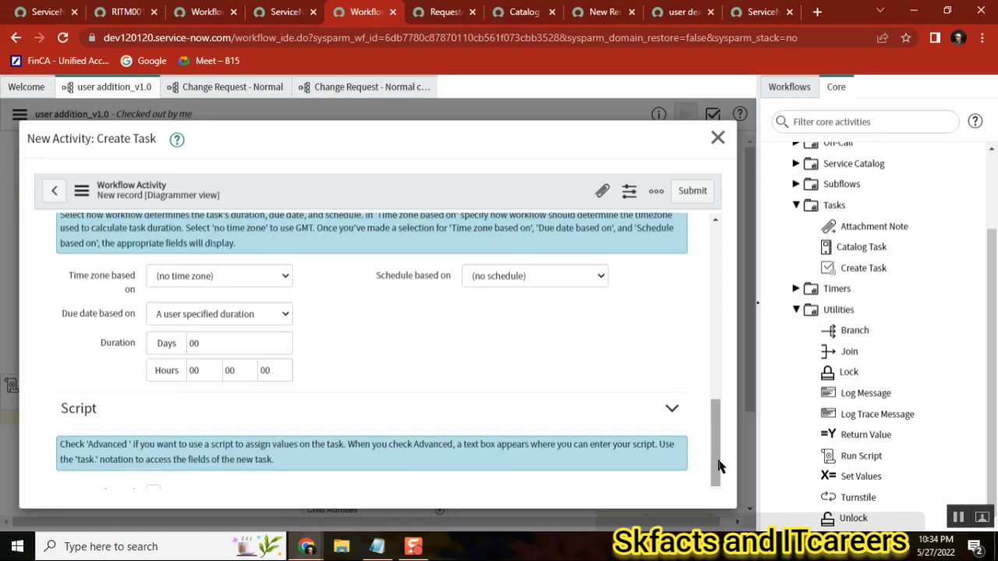
pyautogui.moveTo(715, 446); pyautogui.dragTo(714, 357)
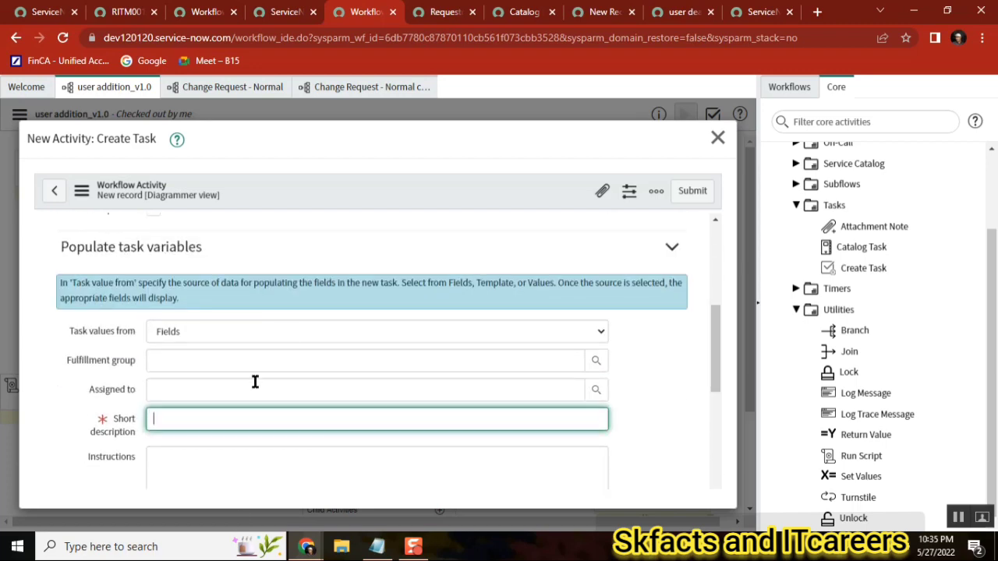
pyautogui.click(717, 138)
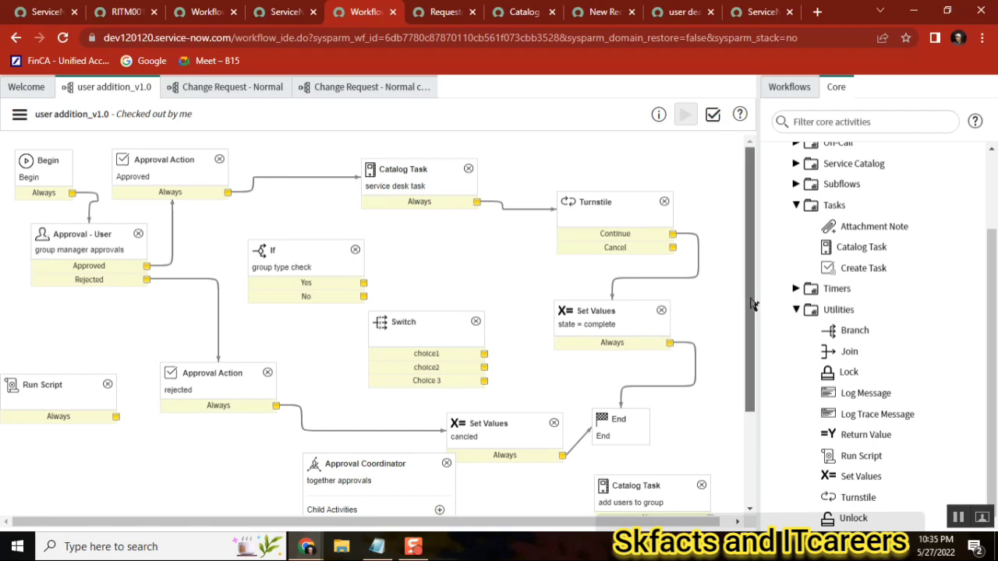
# Open the Run Script activity's properties, review its script, and close the dialog
pyautogui.click(747, 428)
pyautogui.doubleClick(61, 297)
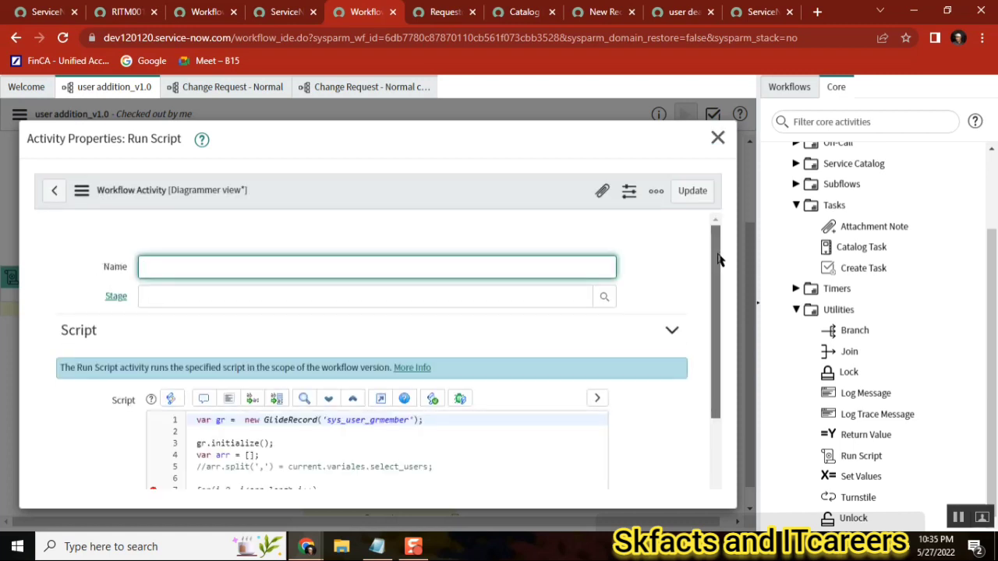
pyautogui.scroll(-3, 303, 501)
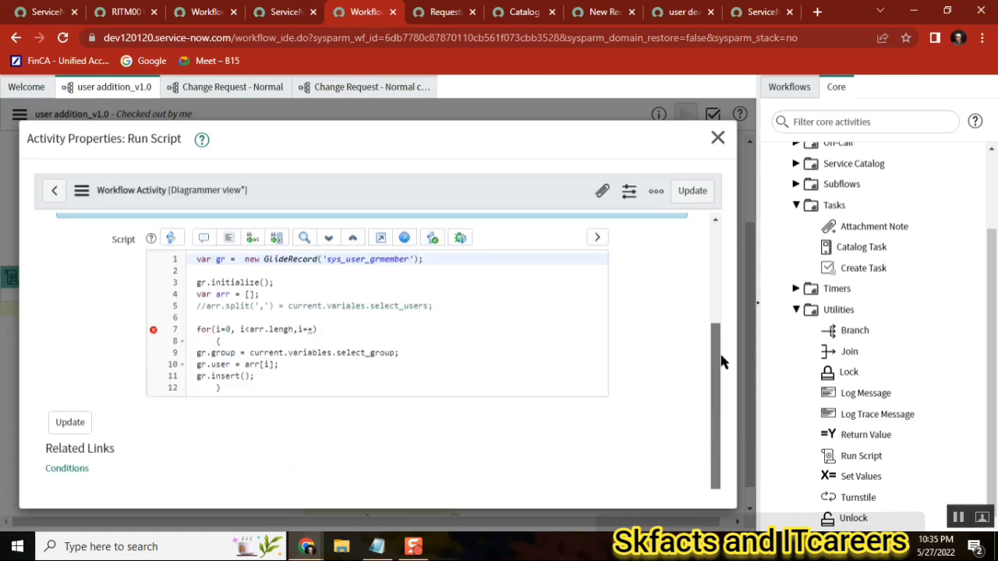
pyautogui.doubleClick(246, 282)
pyautogui.click(233, 384)
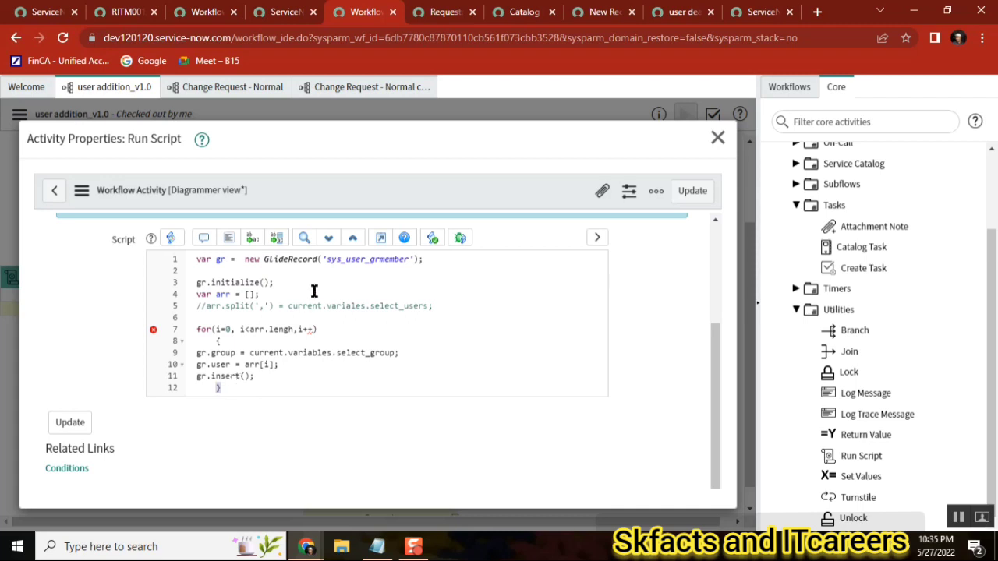
pyautogui.click(717, 138)
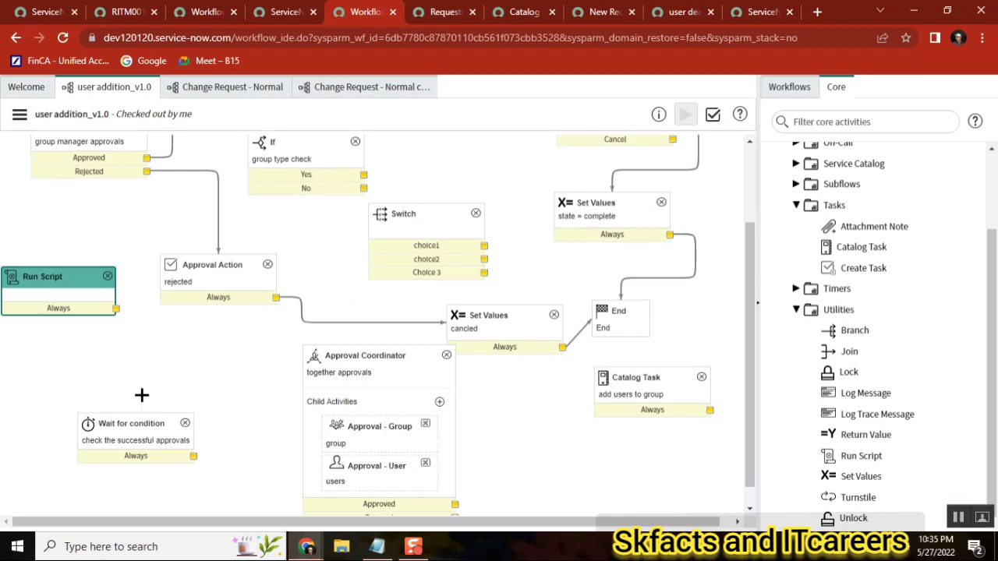
# Move the Run Script activity next to the Turnstile, below the service desk Catalog Task
pyautogui.moveTo(749, 245); pyautogui.dragTo(753, 166)
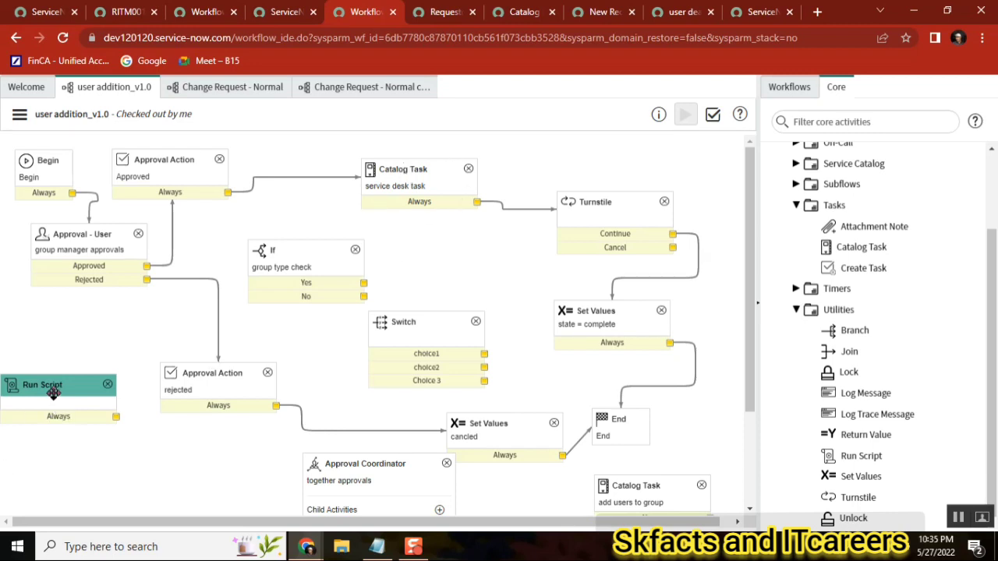
pyautogui.moveTo(53, 393); pyautogui.dragTo(493, 254)
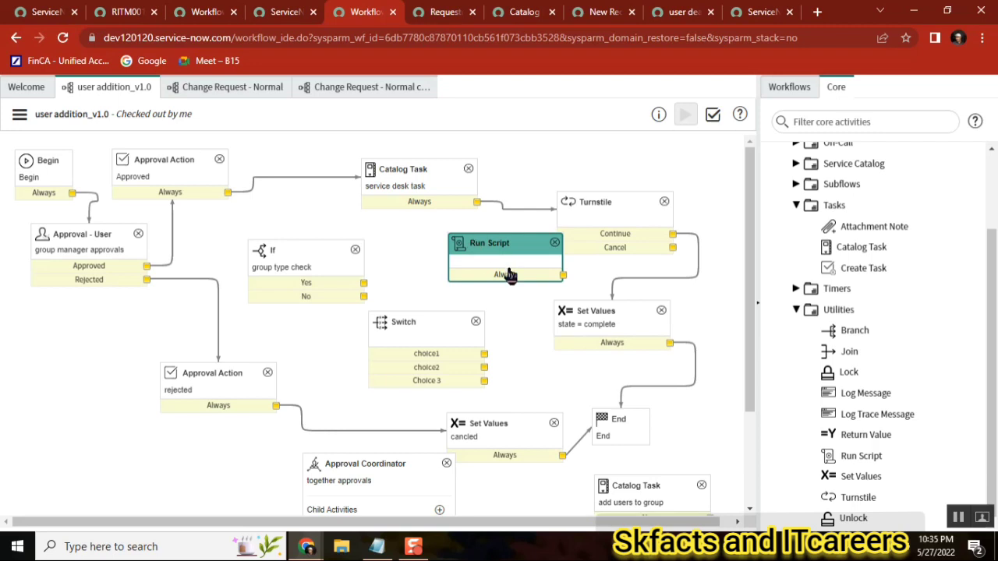
pyautogui.click(413, 177)
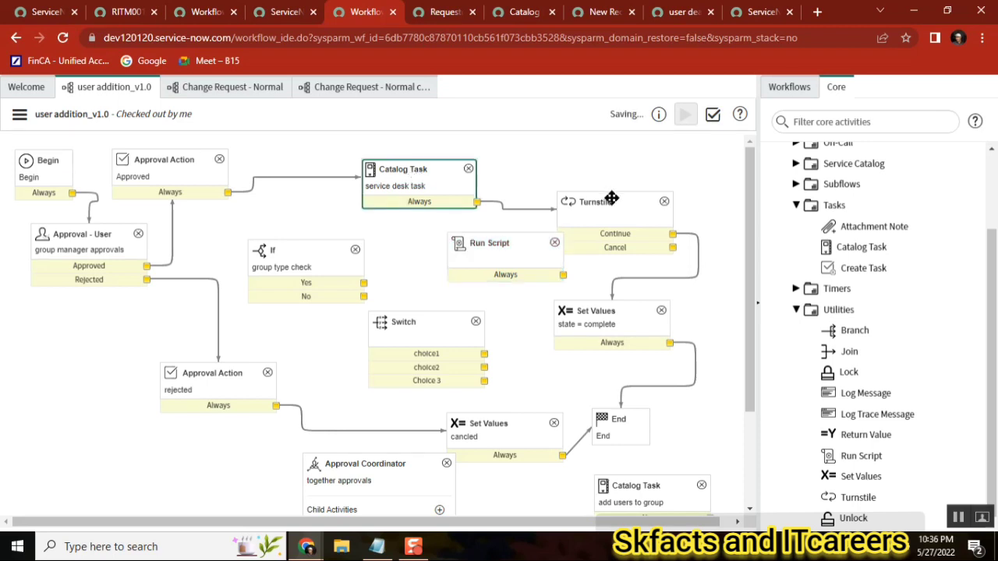
pyautogui.click(507, 250)
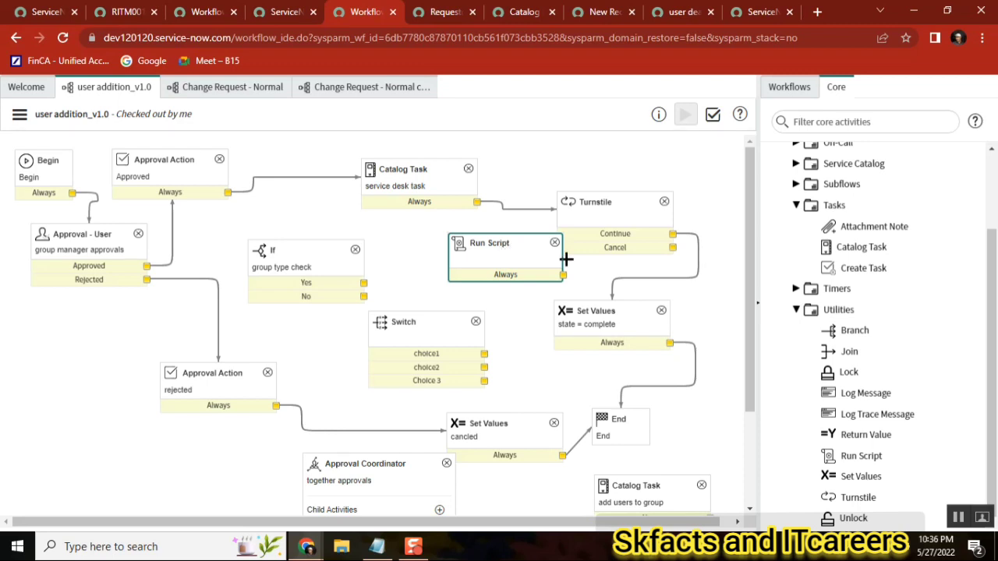
# Open the service desk task Catalog Task activity's properties and close them
pyautogui.click(421, 192)
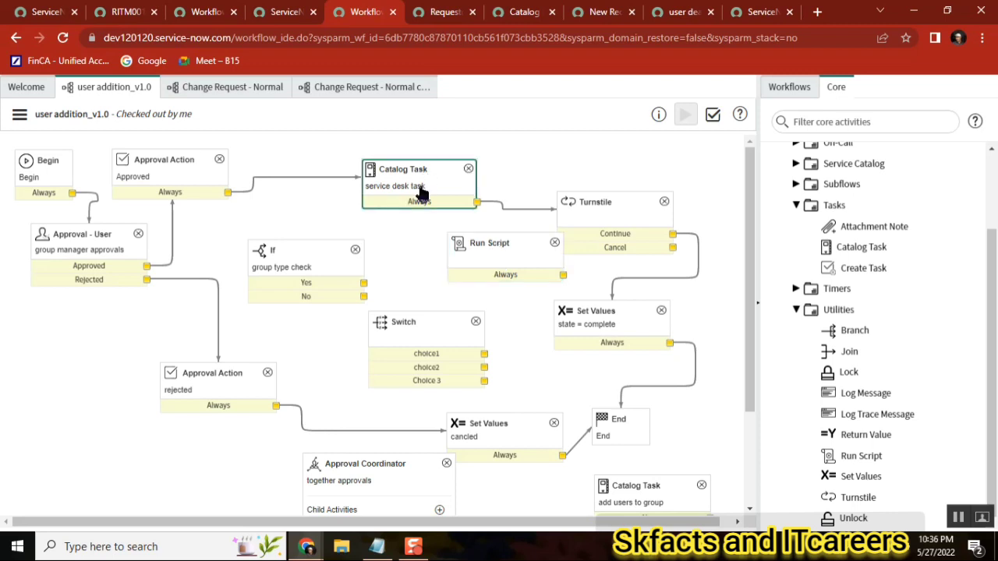
pyautogui.doubleClick(421, 192)
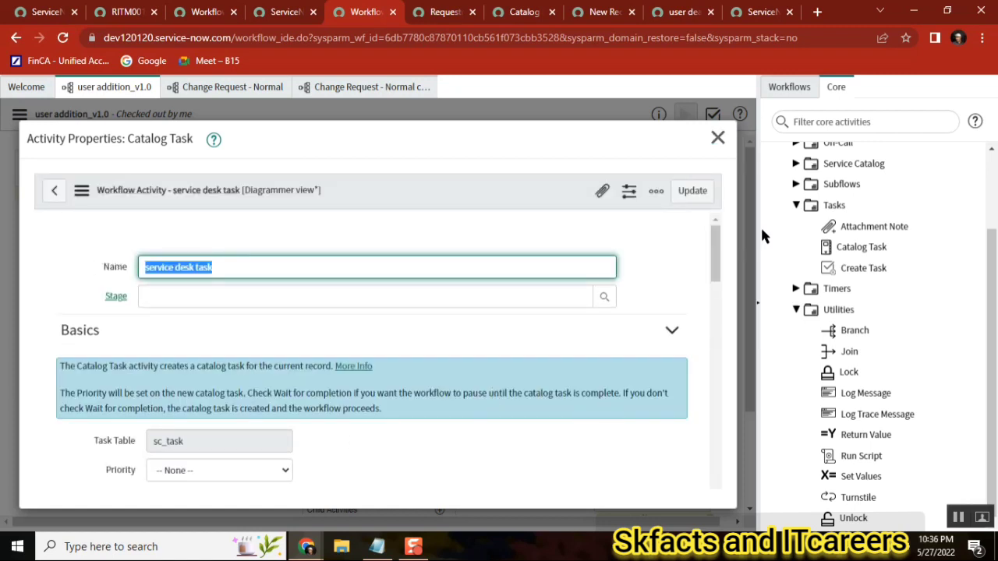
pyautogui.click(717, 138)
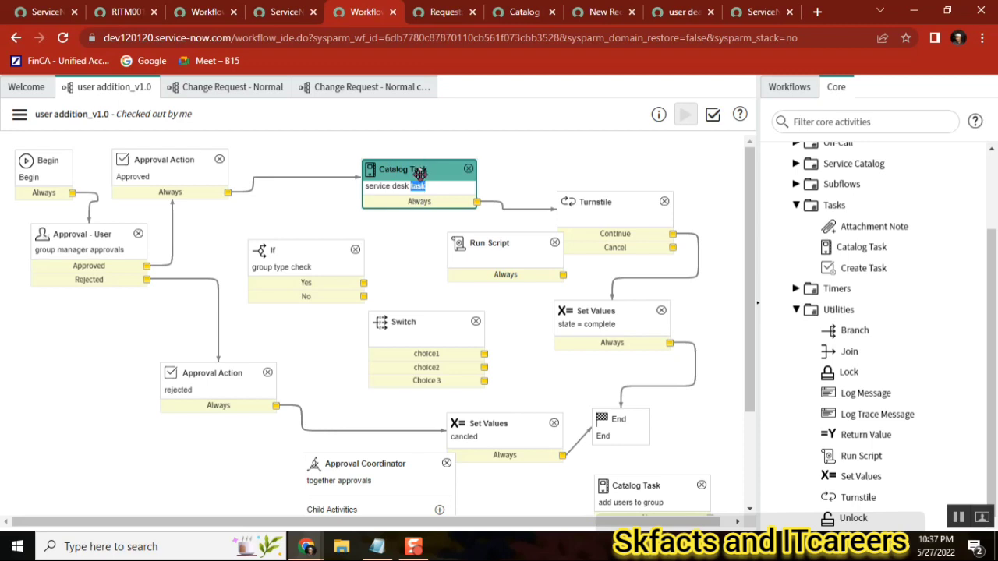
pyautogui.click(493, 243)
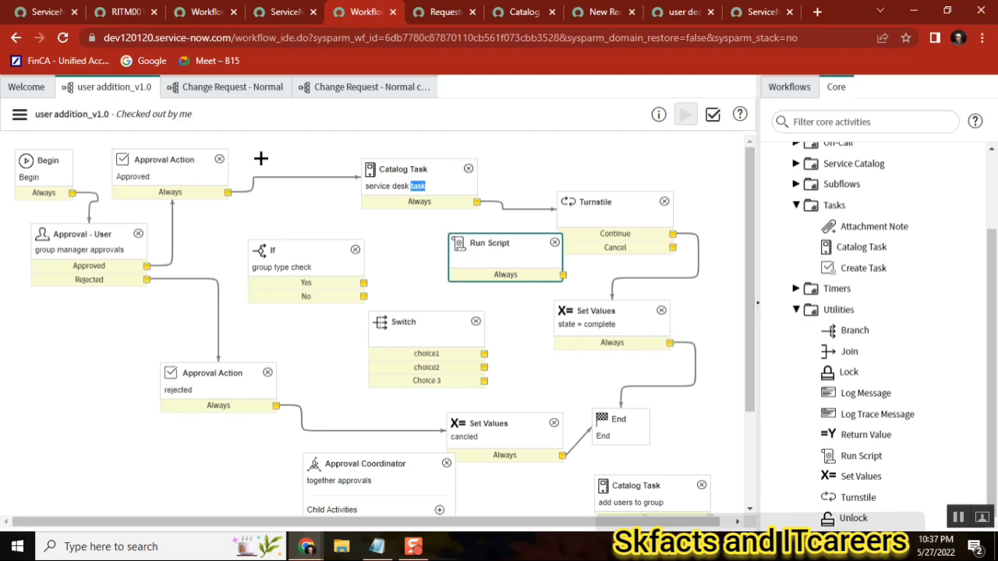
# Open the Change Request - Normal workflow's properties and view its Inputs tab
pyautogui.click(231, 87)
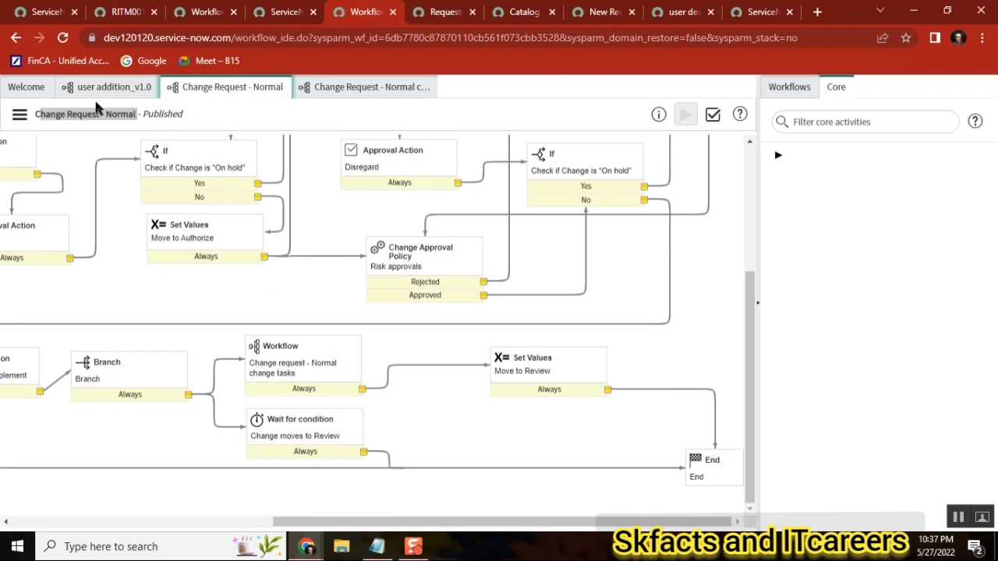
pyautogui.click(287, 368)
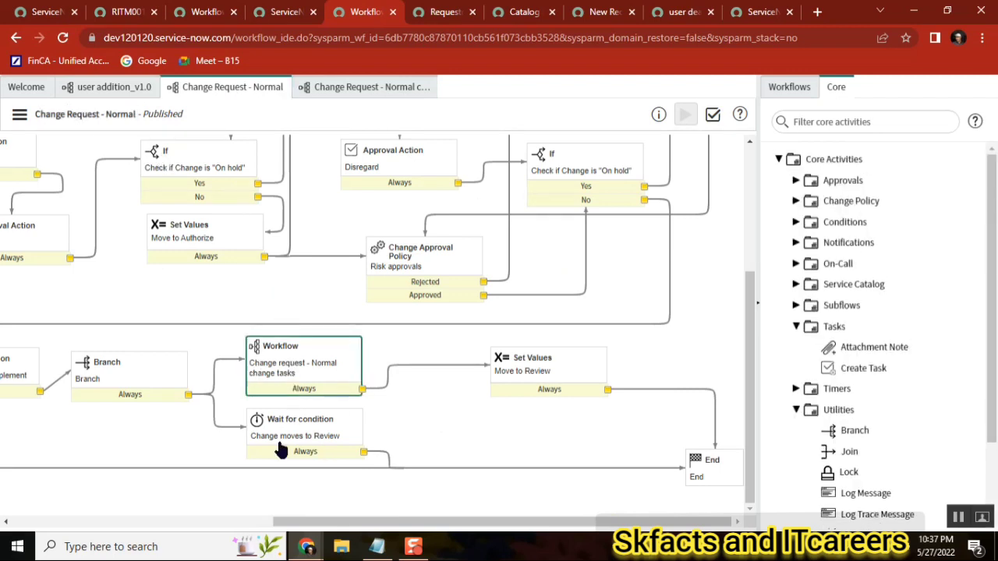
pyautogui.click(19, 115)
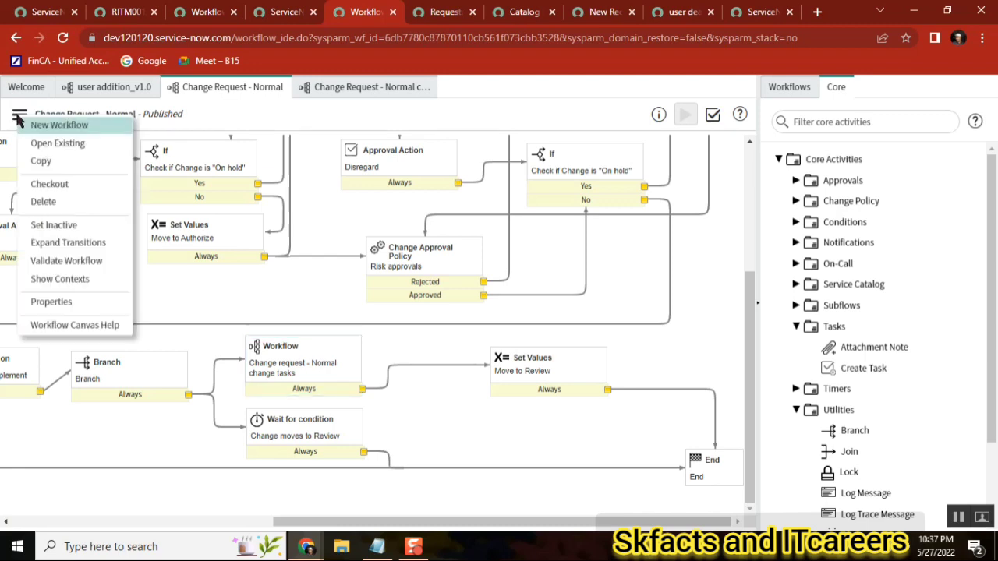
pyautogui.click(52, 302)
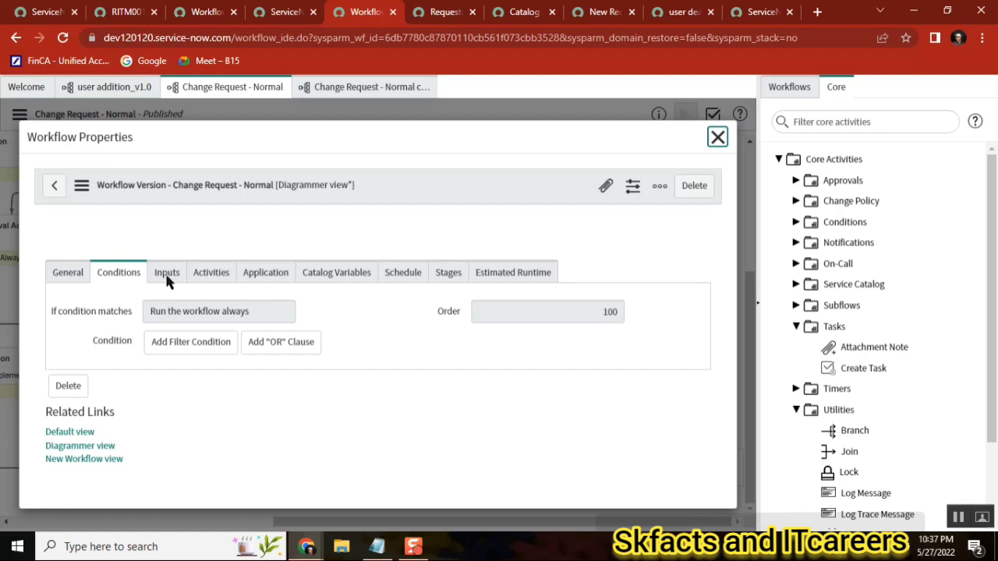
pyautogui.click(166, 303)
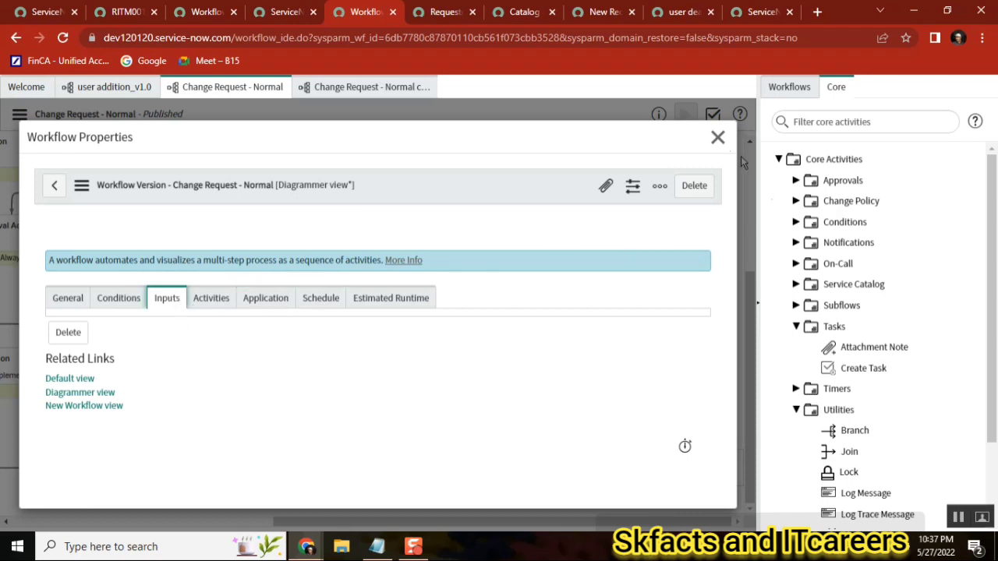
pyautogui.click(717, 137)
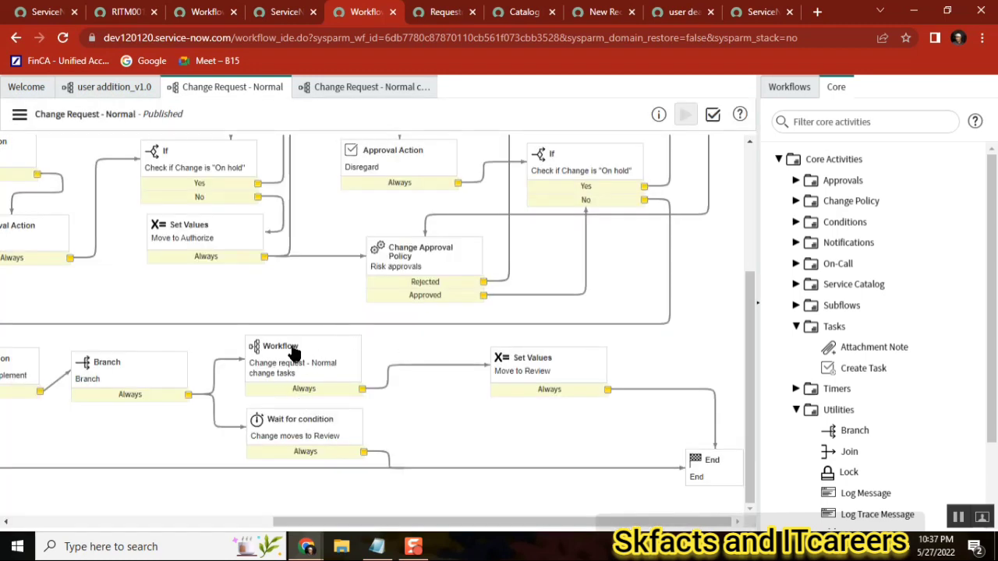
# Reopen the Change Request - Normal workflow's properties from the workflow menu and close the dialog
pyautogui.click(18, 116)
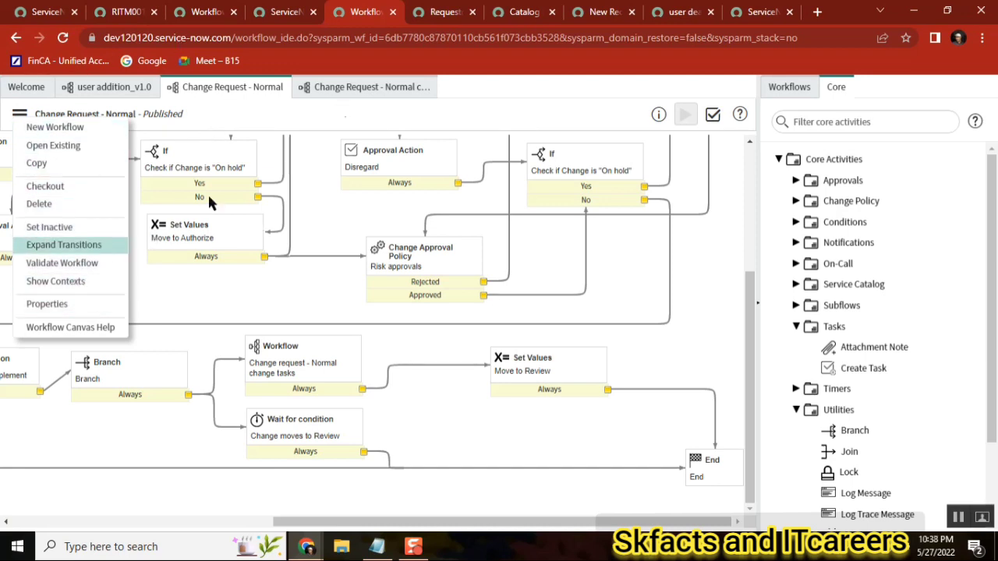
pyautogui.click(346, 165)
pyautogui.click(21, 117)
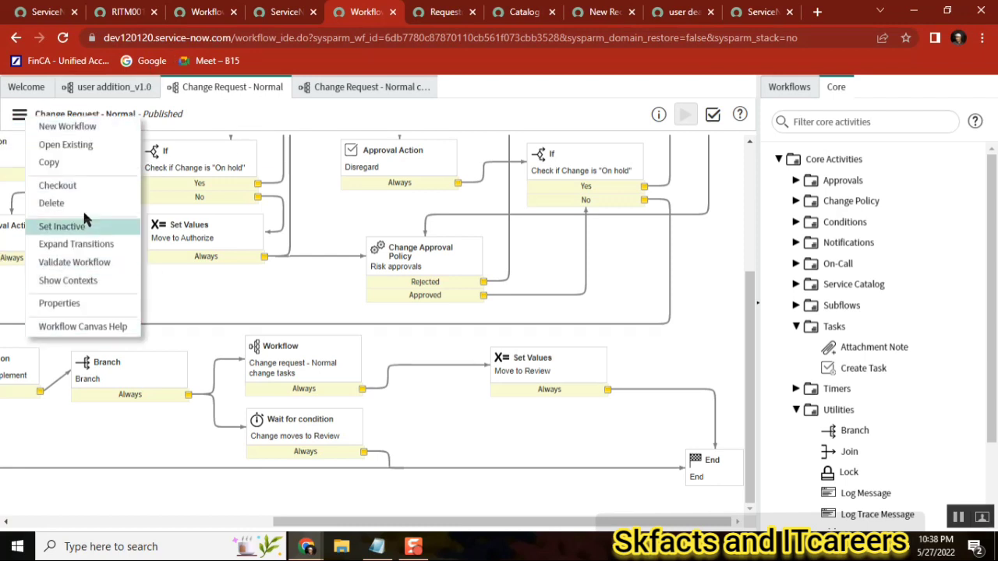
pyautogui.click(61, 304)
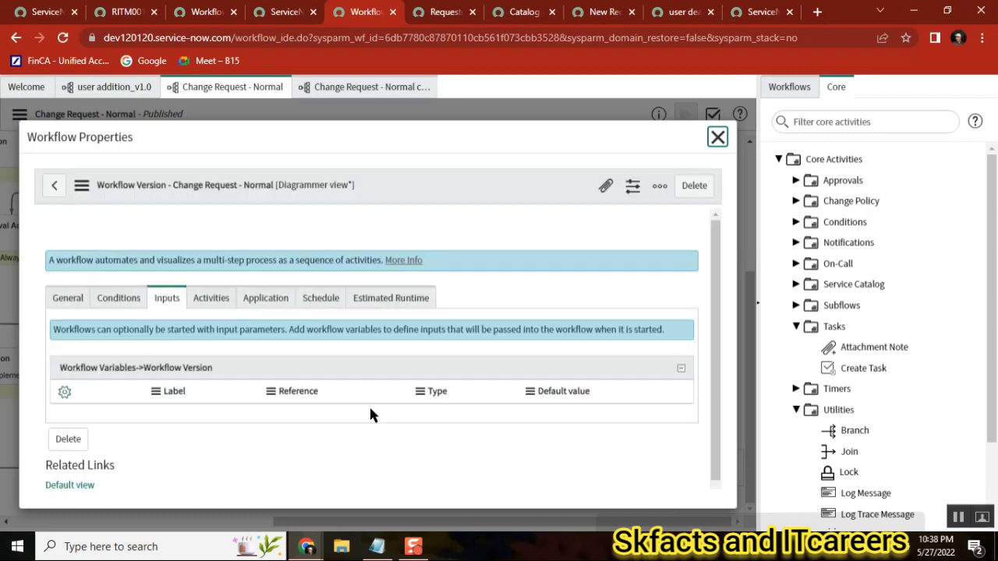
pyautogui.click(716, 137)
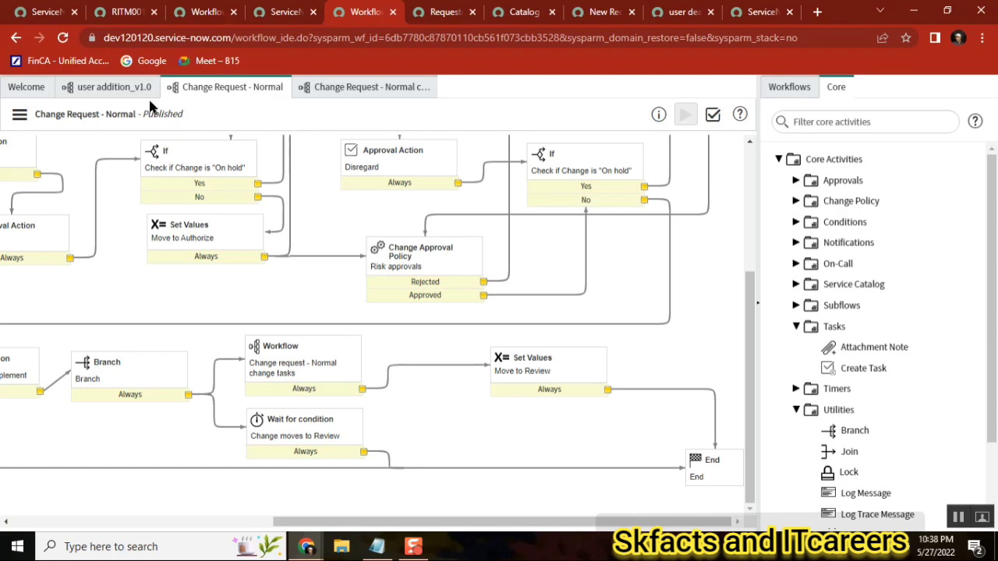
# Return to the user addition_v1.0 workflow and browse the core activities, collapsing Tasks and expanding Timers
pyautogui.click(110, 90)
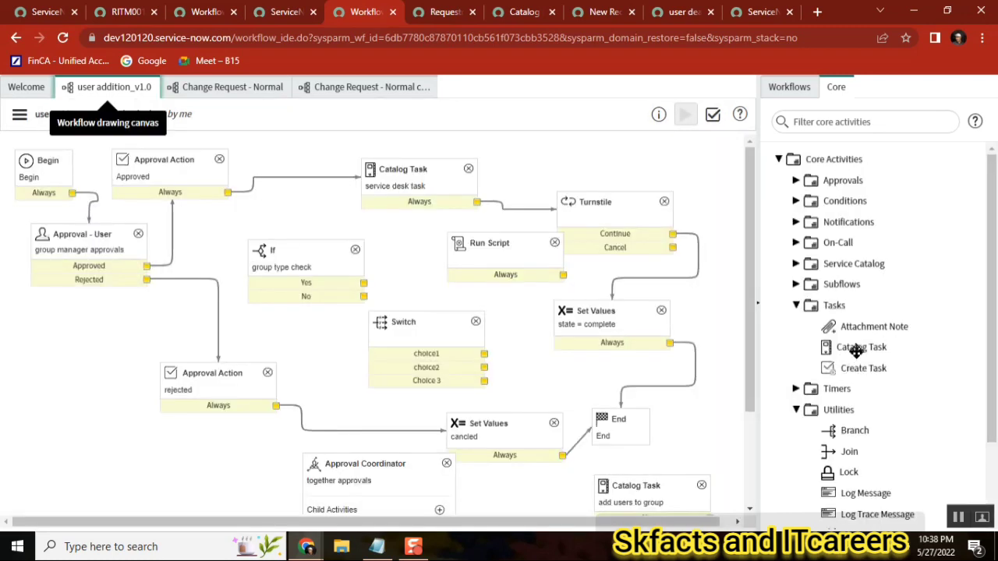
pyautogui.moveTo(850, 355)
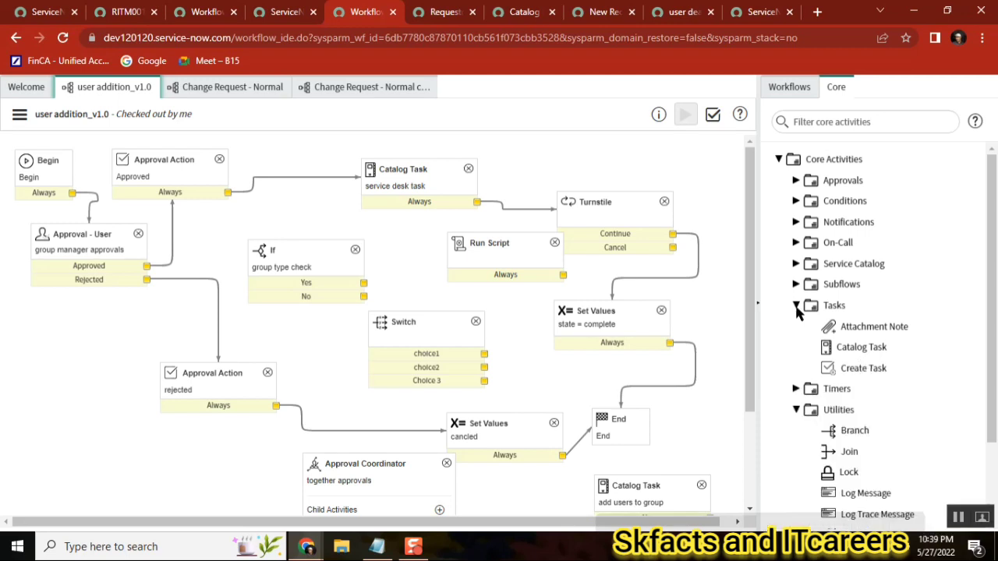
pyautogui.moveTo(859, 366)
pyautogui.click(795, 307)
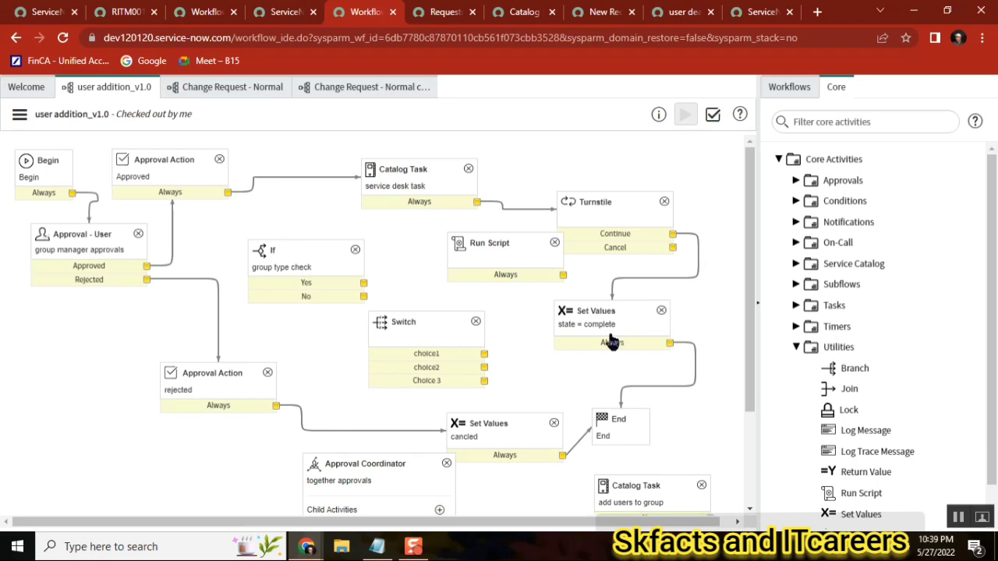
pyautogui.click(797, 326)
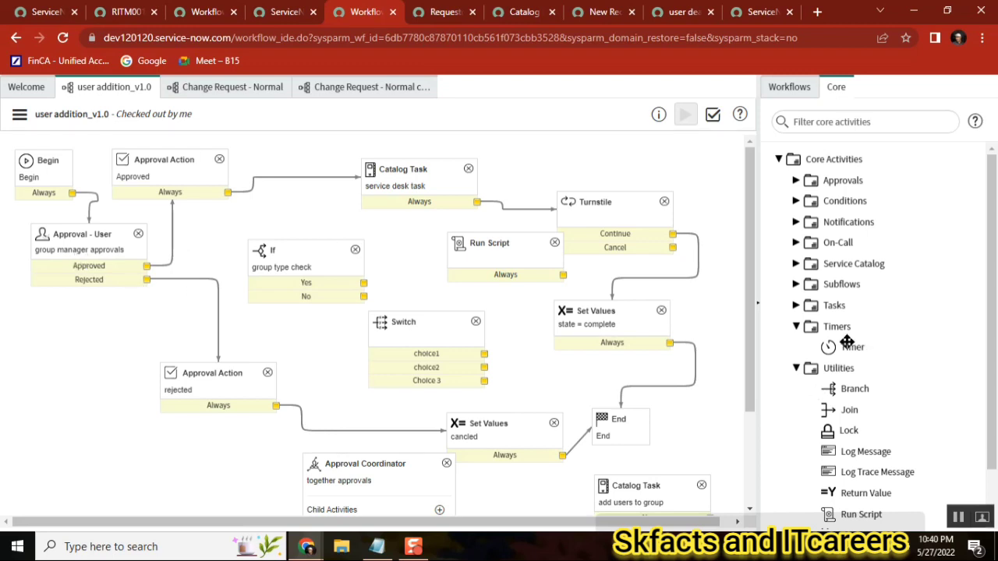
# Review the requested item record and its executing workflow context in the other browser tabs
pyautogui.moveTo(846, 347)
pyautogui.click(125, 15)
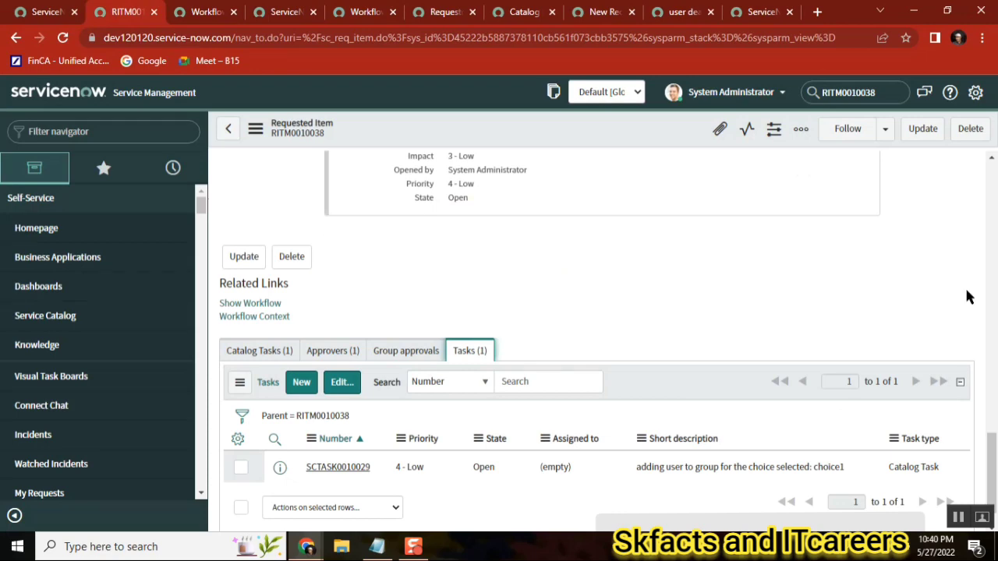
pyautogui.click(989, 174)
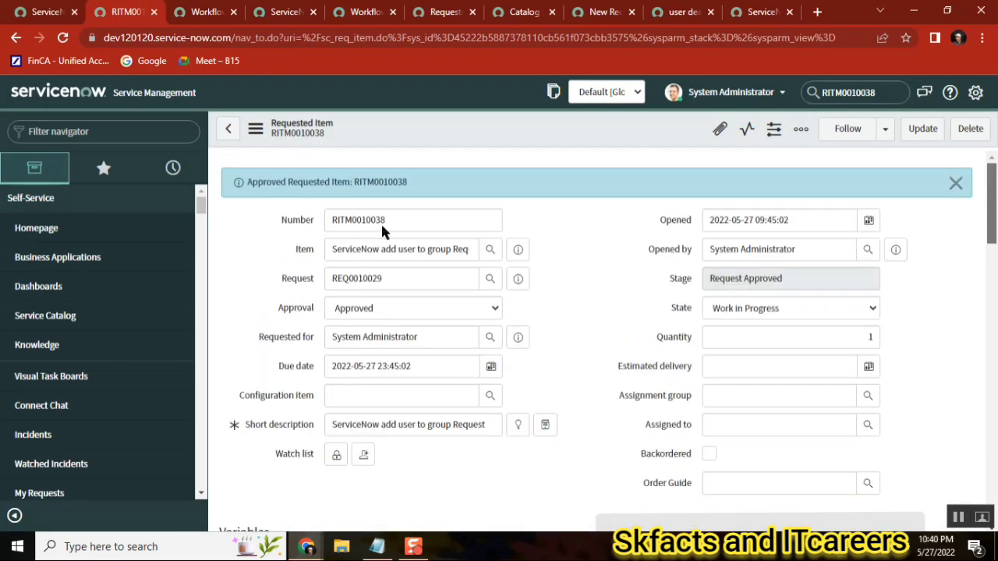
pyautogui.click(206, 12)
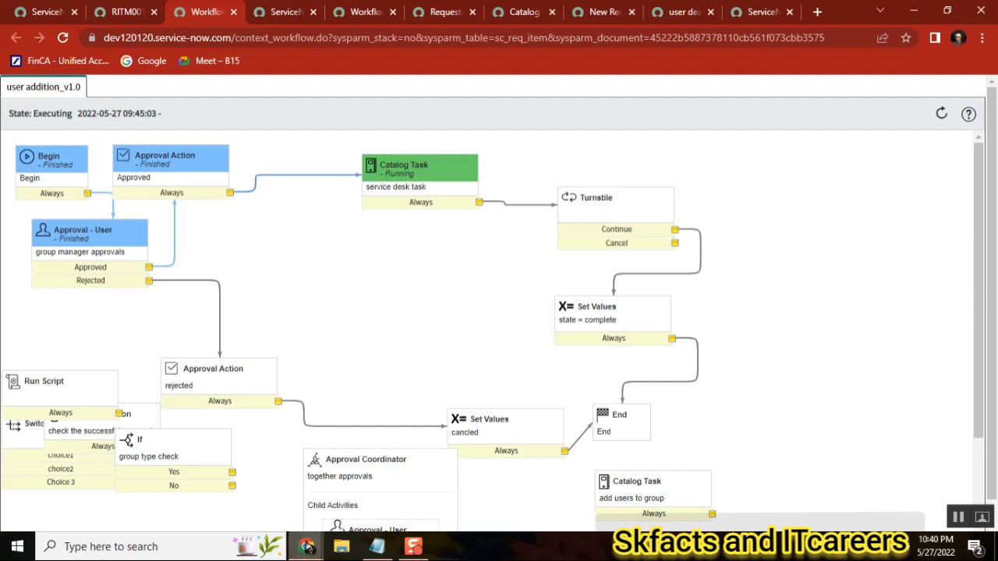
pyautogui.moveTo(309, 547)
pyautogui.click(187, 463)
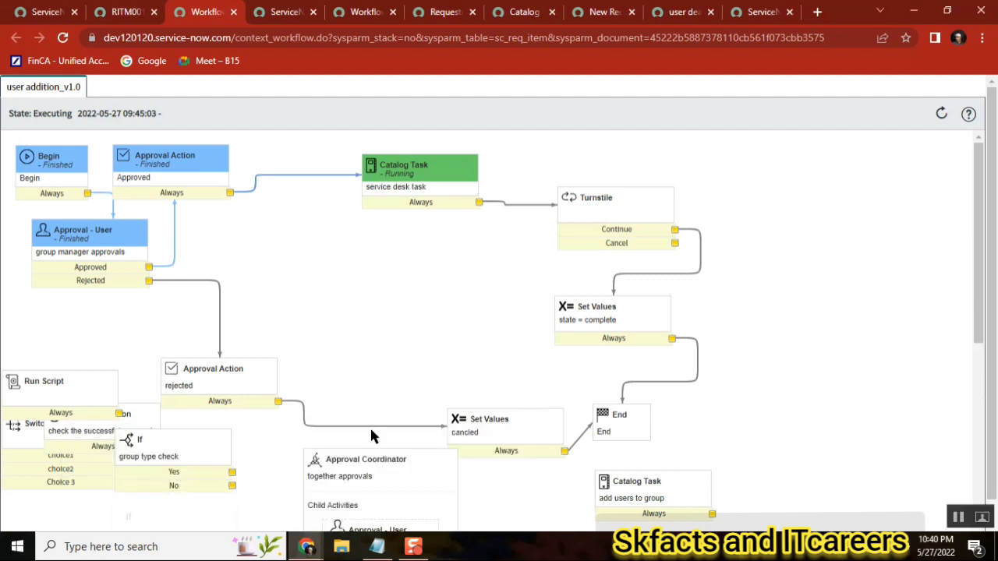
# Go back to the workflow editor, collapse Timers, and view the Branch utility activity's description
pyautogui.click(355, 17)
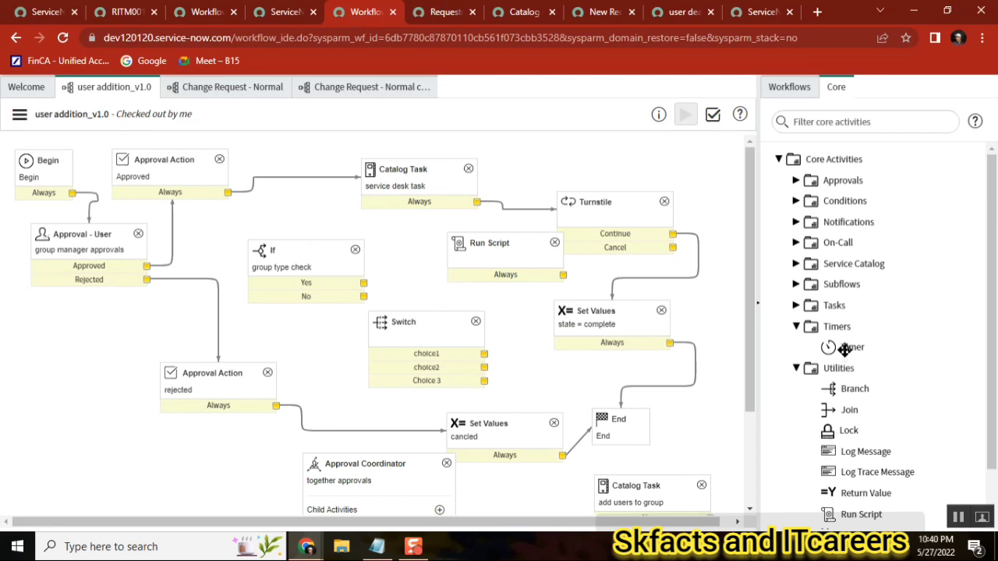
pyautogui.moveTo(844, 350)
pyautogui.click(797, 327)
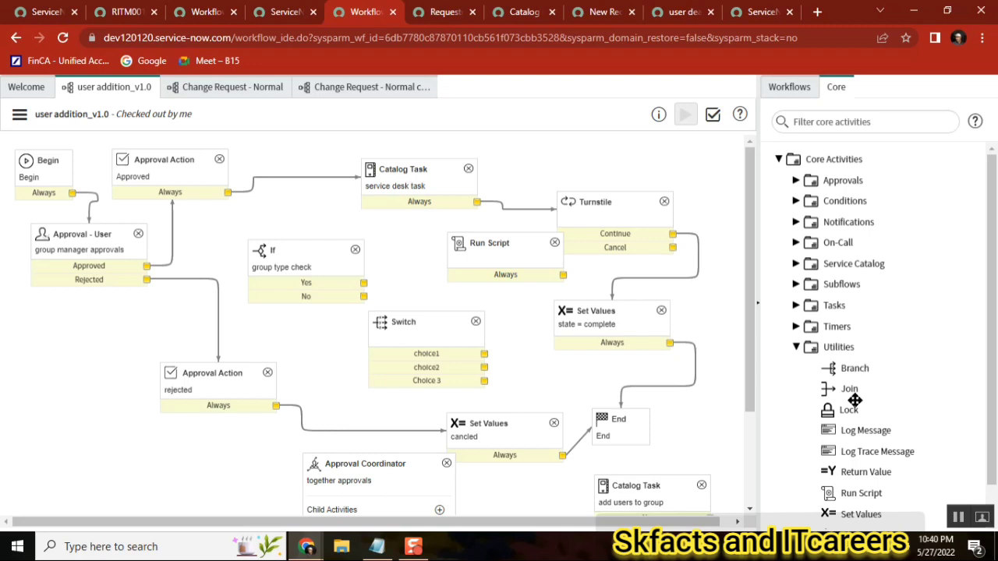
pyautogui.moveTo(854, 400)
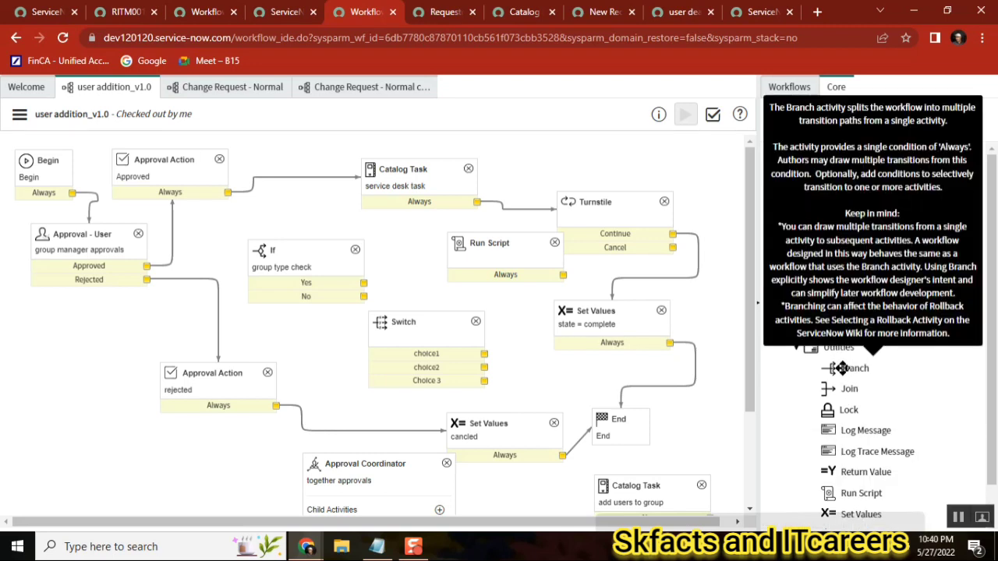
pyautogui.moveTo(856, 367)
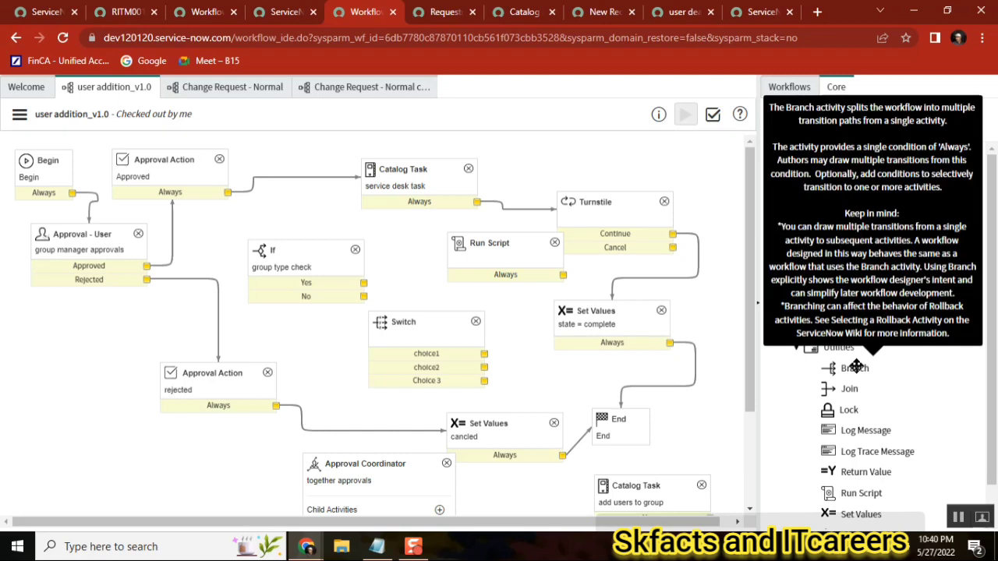
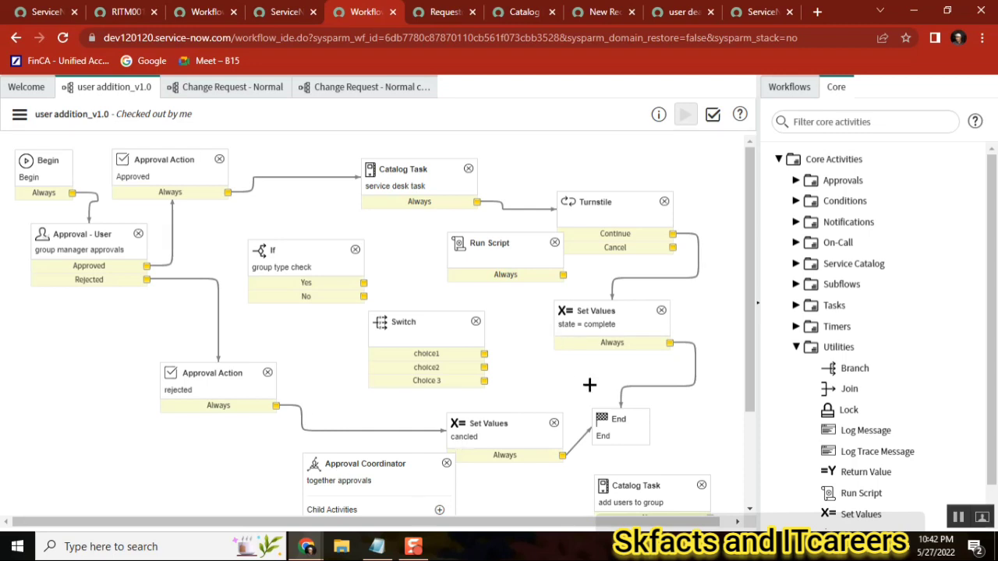
# Glance at the requested item record in the other tab and return to the workflow editor
pyautogui.moveTo(855, 493)
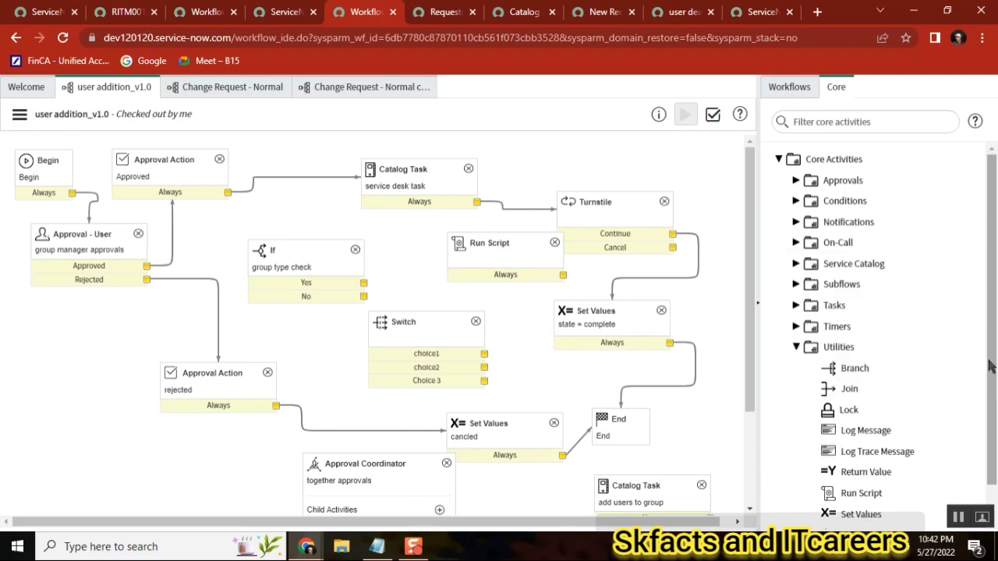
pyautogui.scroll(-1, 990, 366)
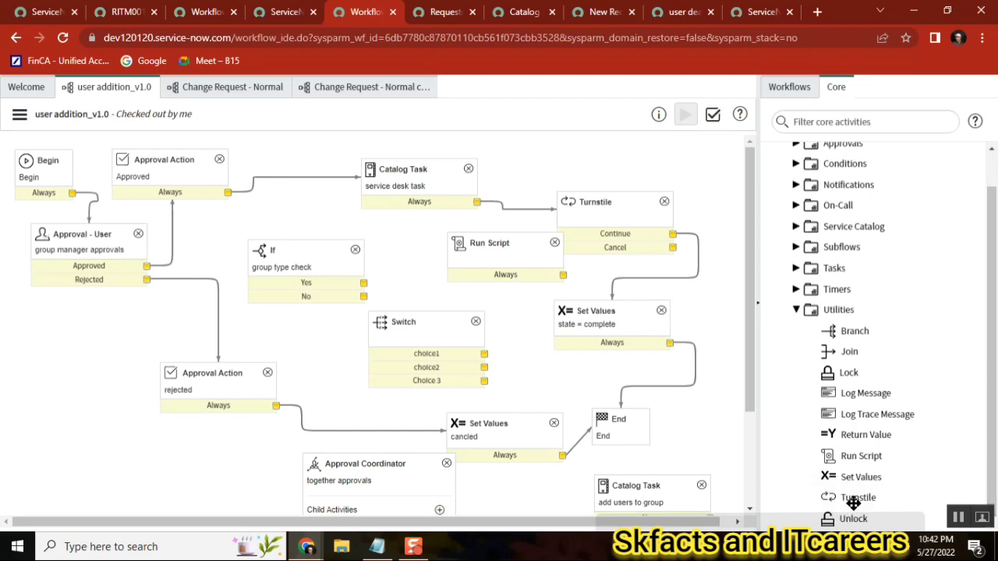
pyautogui.click(117, 11)
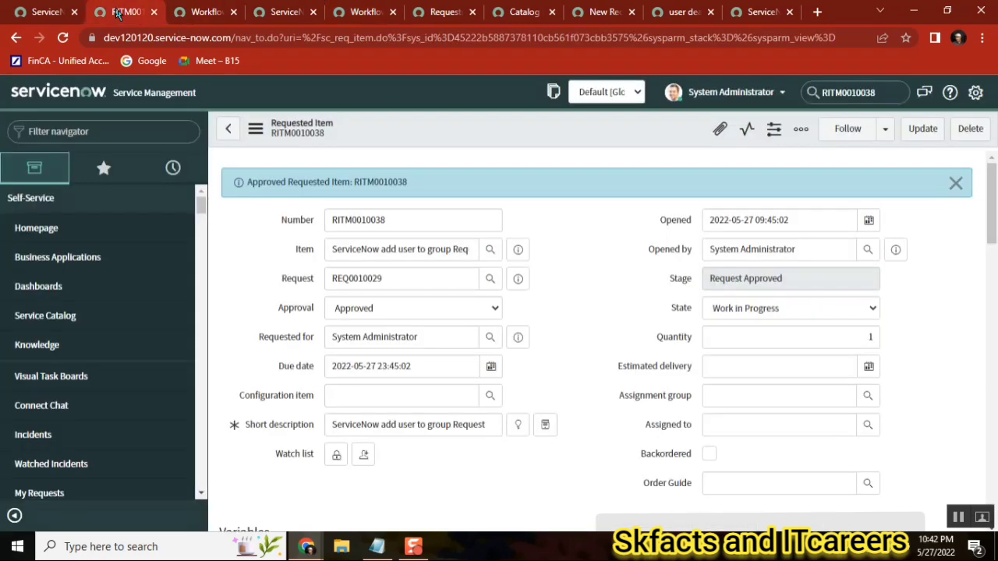
pyautogui.click(367, 11)
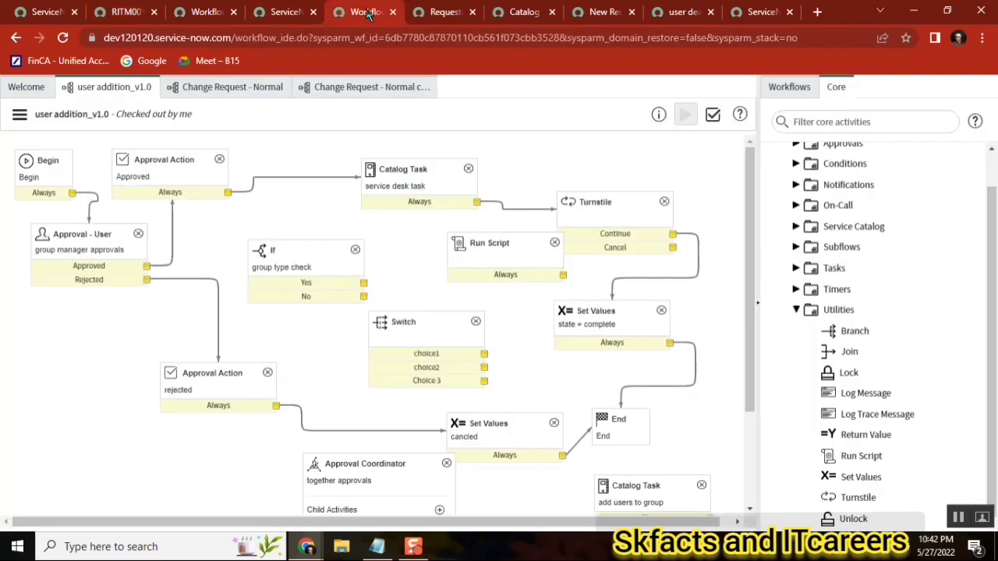
# Open the state = complete Set Values activity's properties and close the dialog
pyautogui.doubleClick(597, 325)
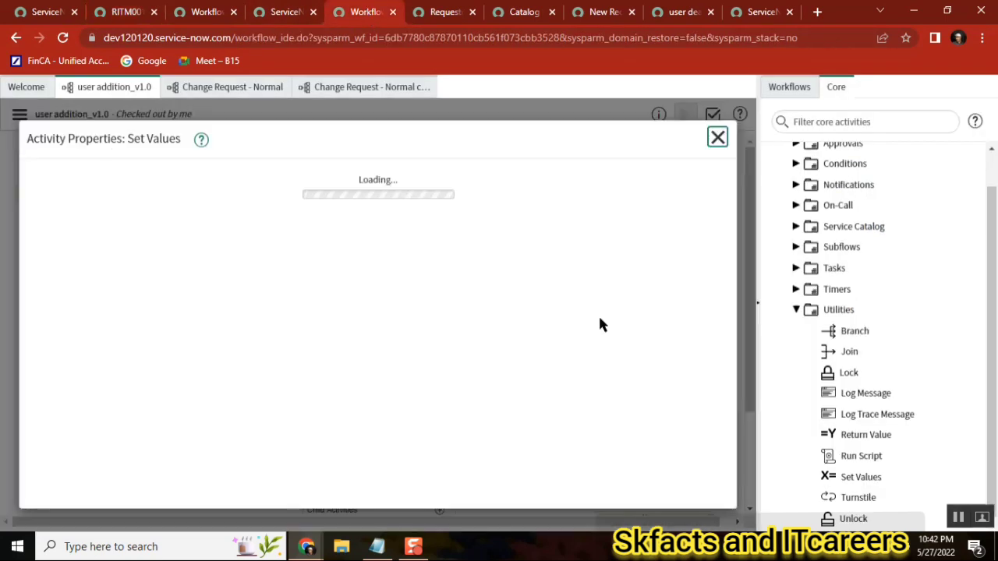
pyautogui.click(717, 139)
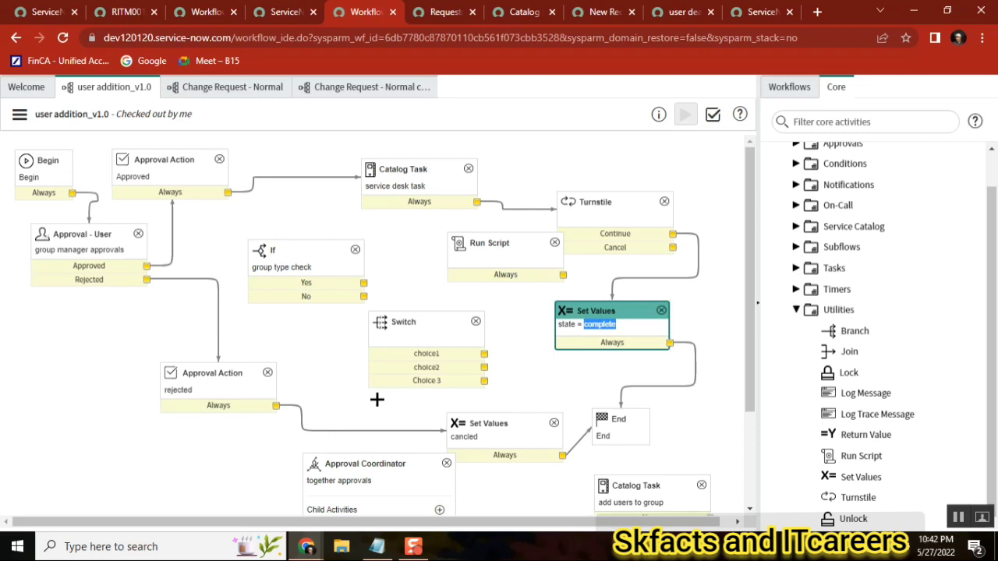
# Browse the Utilities activities by collapsing and expanding the folder, viewing the Lock activity's description
pyautogui.click(796, 310)
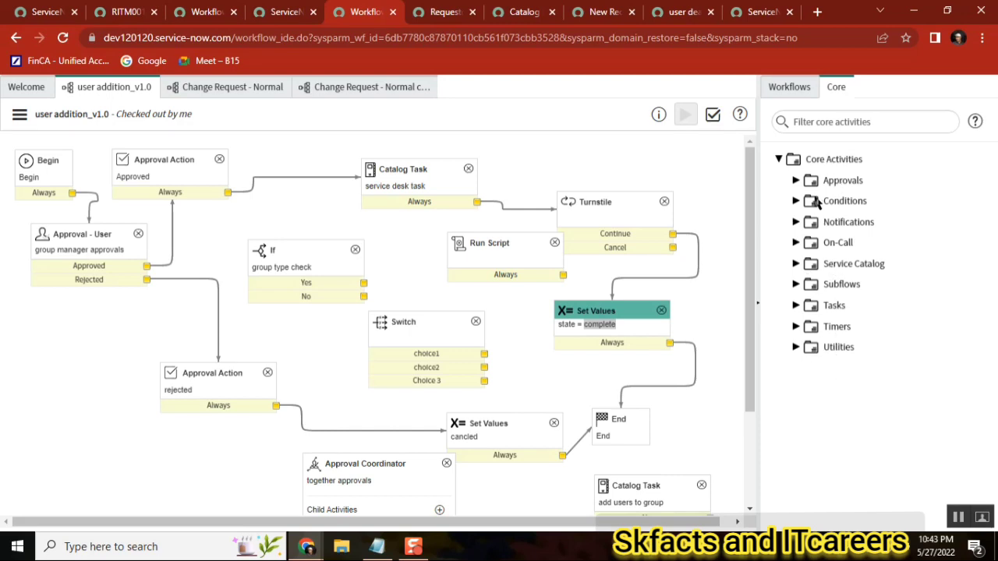
pyautogui.click(795, 348)
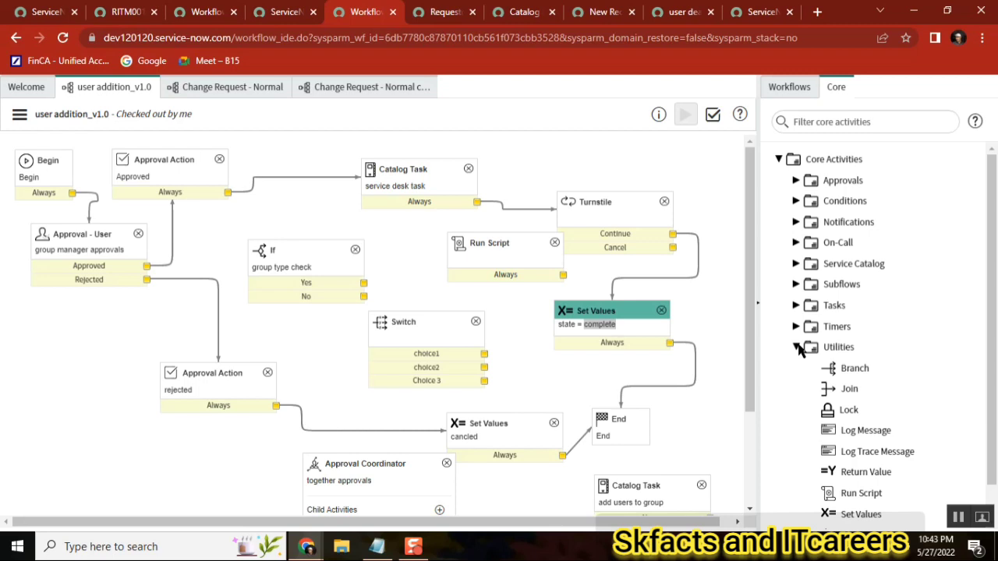
pyautogui.click(796, 347)
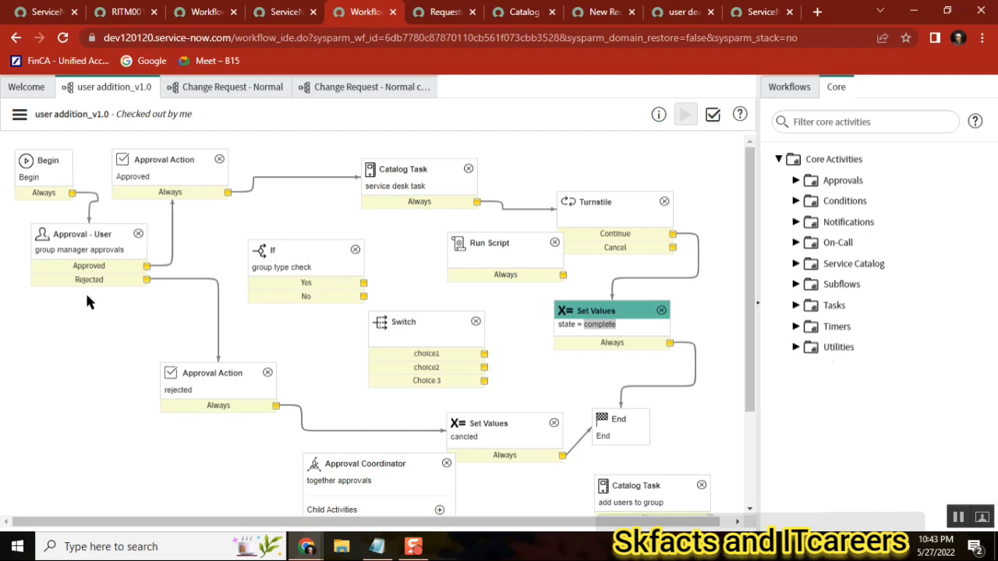
pyautogui.click(795, 348)
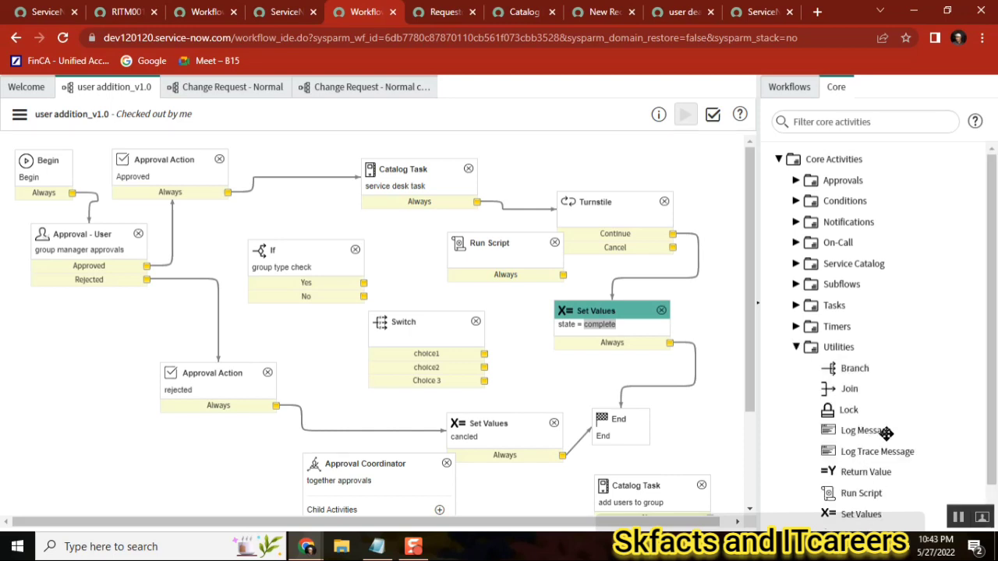
pyautogui.moveTo(886, 433)
pyautogui.moveTo(847, 408)
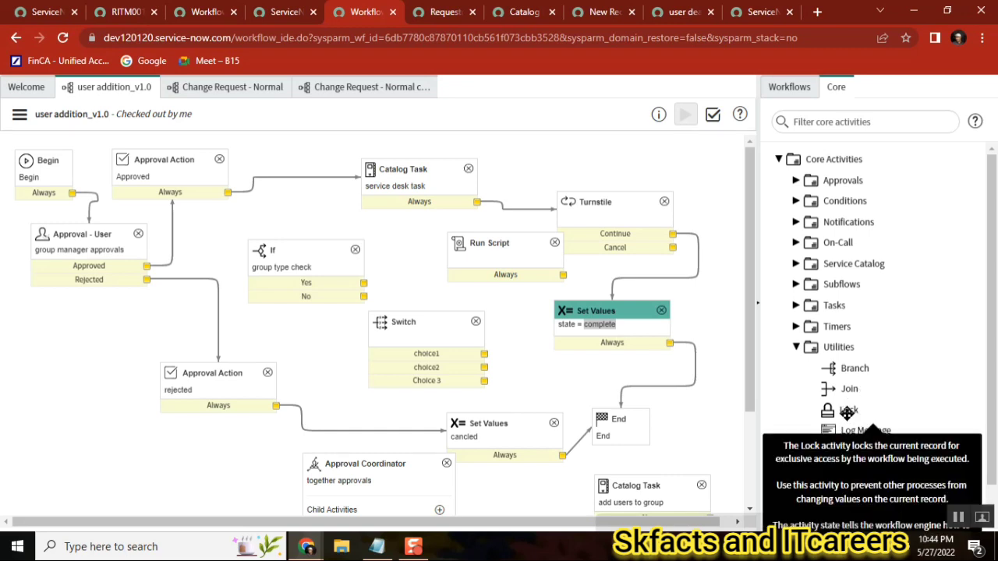
pyautogui.click(796, 348)
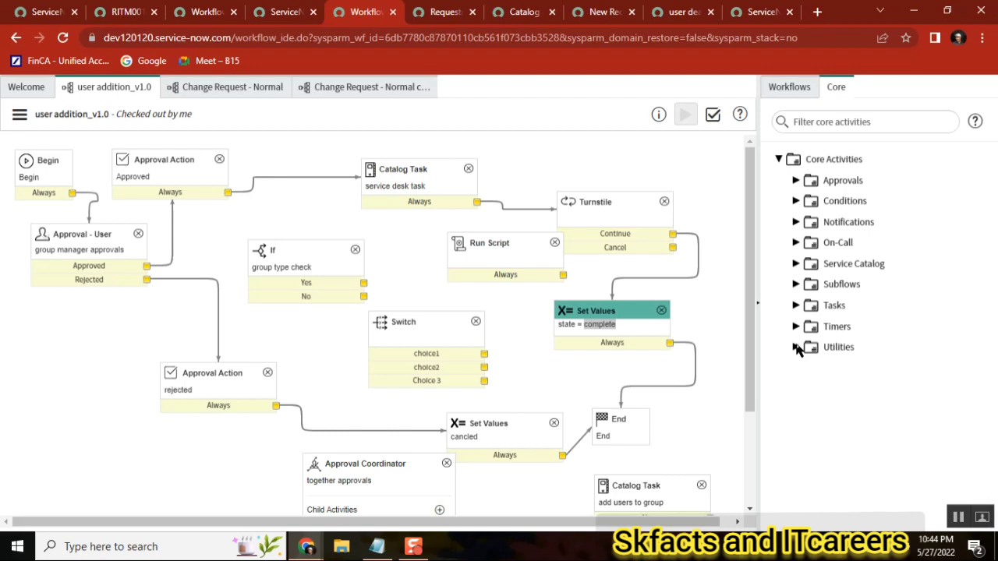
pyautogui.click(796, 348)
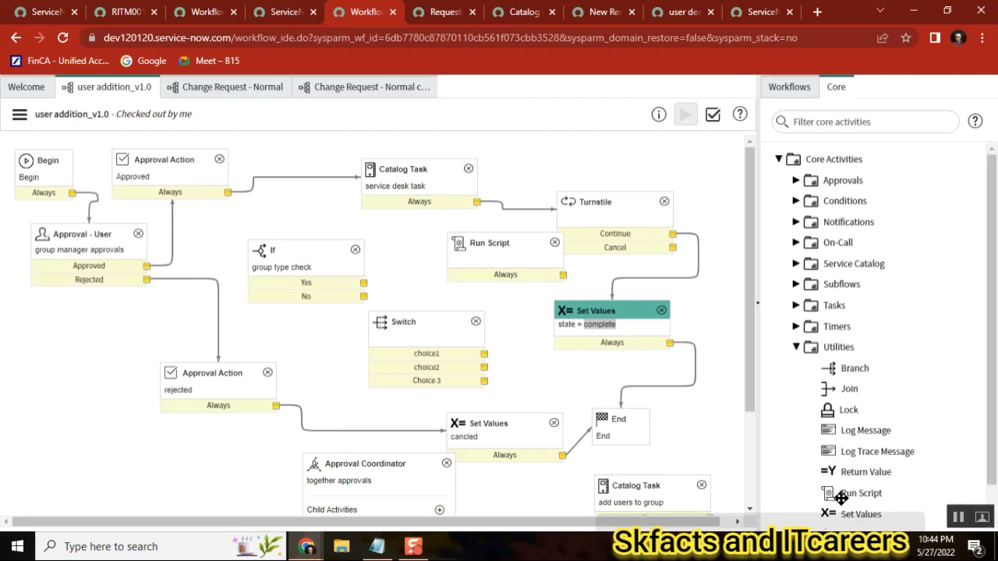
pyautogui.moveTo(840, 499)
pyautogui.click(796, 349)
pyautogui.click(796, 348)
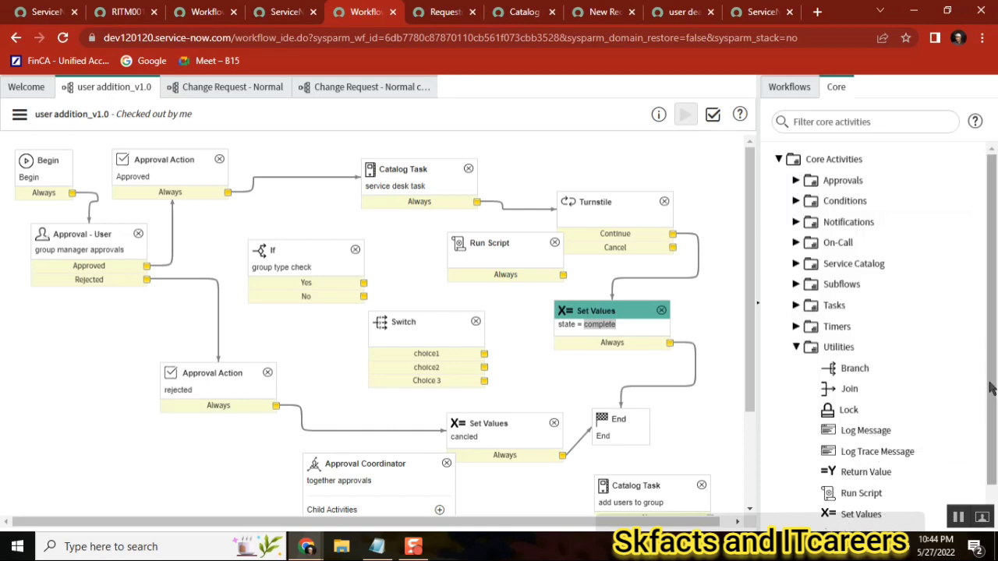
pyautogui.scroll(-1, 866, 514)
pyautogui.moveTo(845, 519)
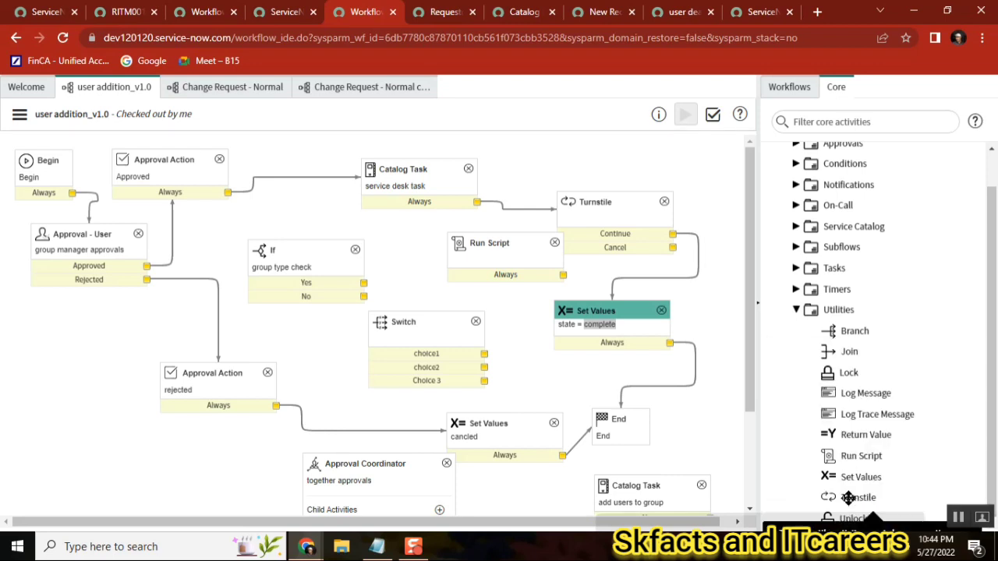
pyautogui.moveTo(848, 497); pyautogui.dragTo(109, 320)
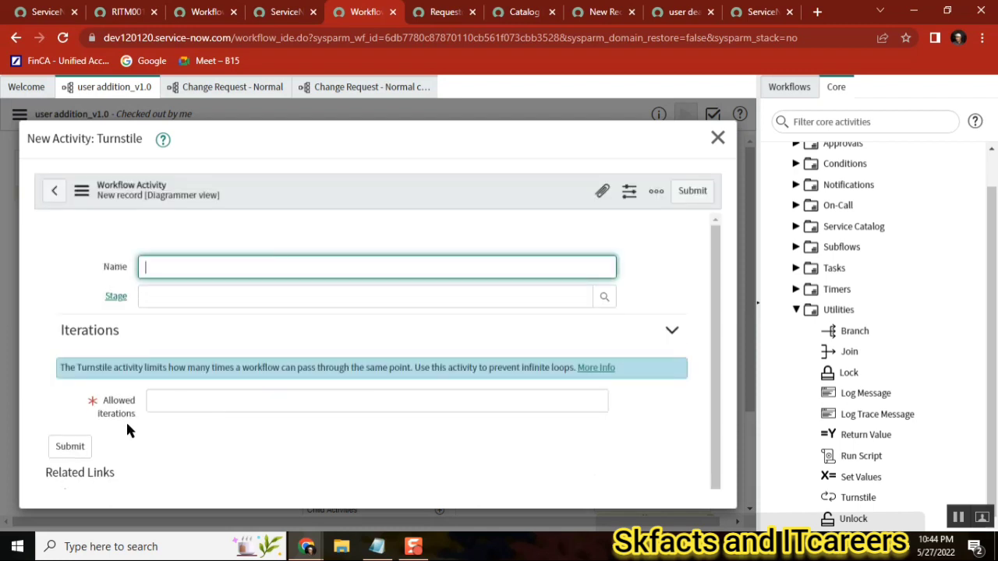
pyautogui.click(160, 405)
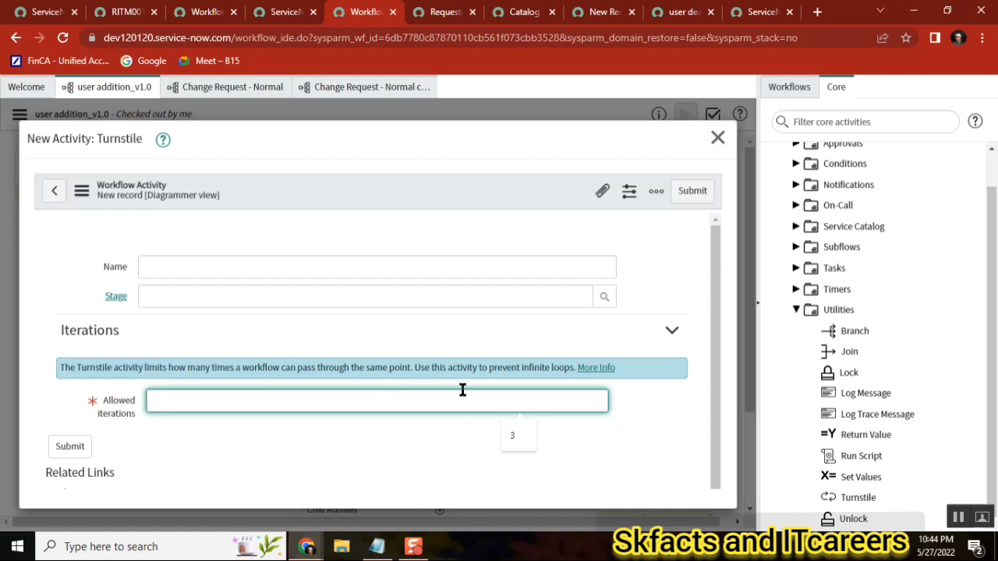
pyautogui.click(717, 138)
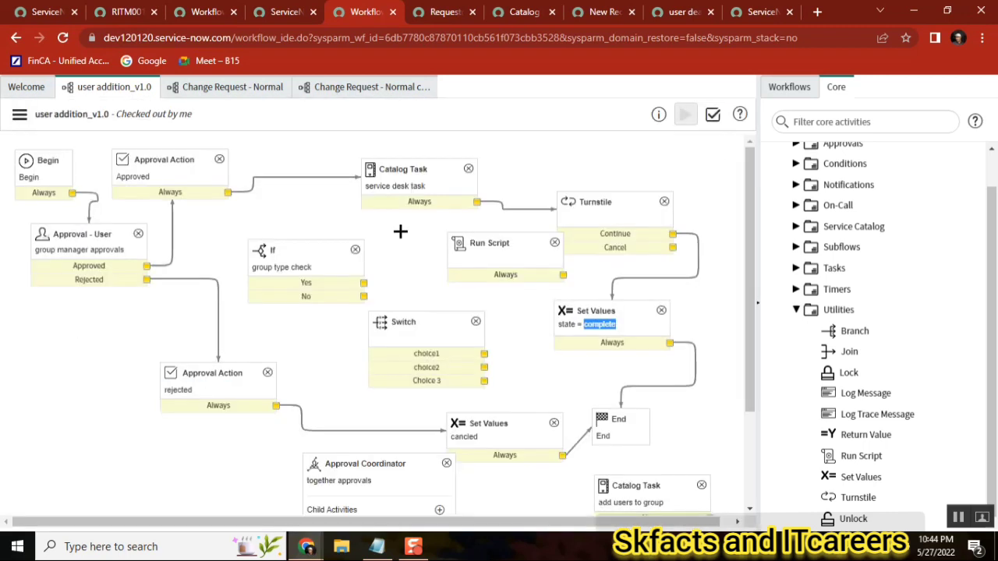
# Publish the user addition_v1.0 workflow from the workflow actions menu
pyautogui.click(19, 114)
pyautogui.click(78, 186)
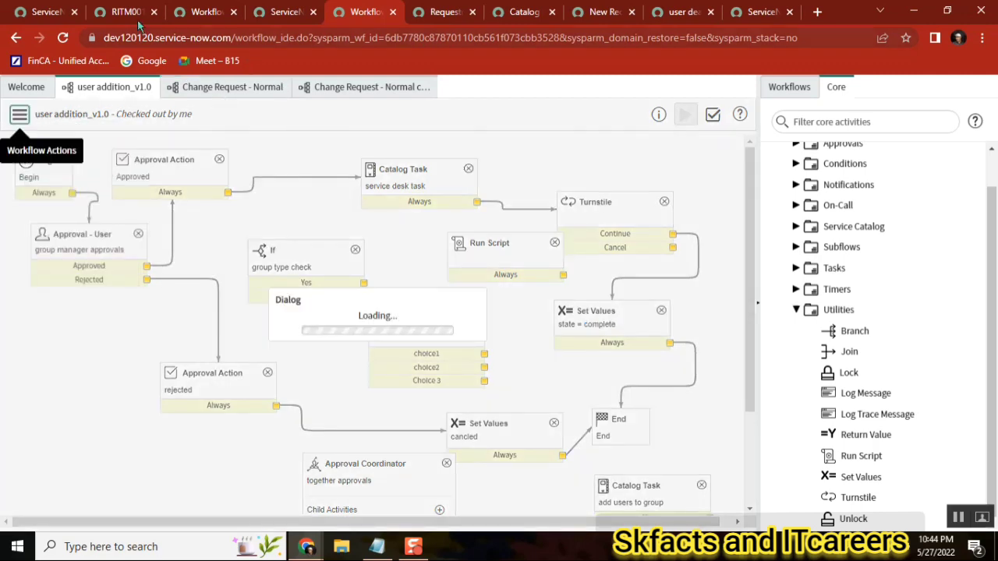
# Filter the navigator for workflow and open Workflow Versions in a new tab
pyautogui.click(124, 12)
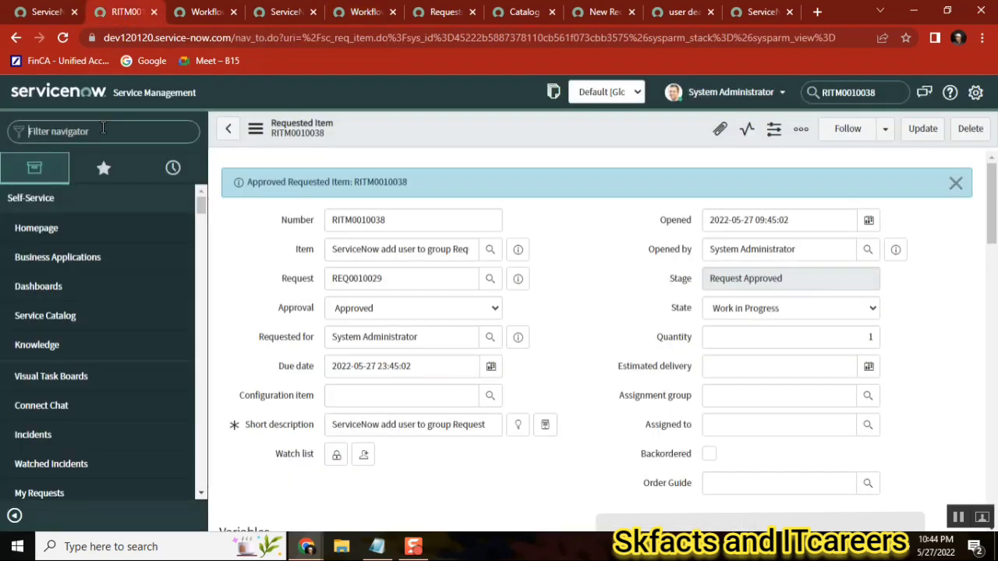
pyautogui.click(103, 131)
pyautogui.write('workflows')
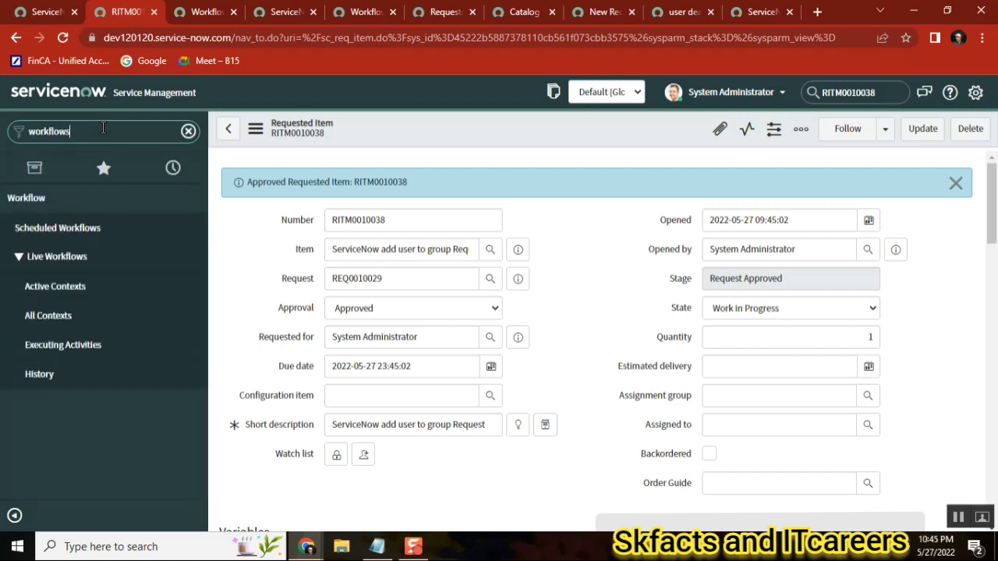
pyautogui.press('BackSpace')
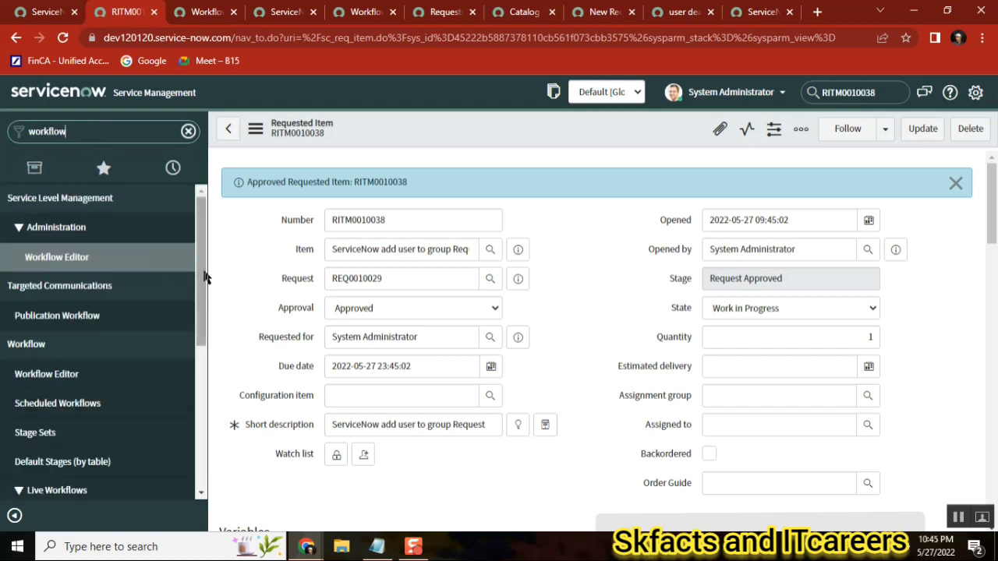
pyautogui.moveTo(200, 276); pyautogui.dragTo(198, 388)
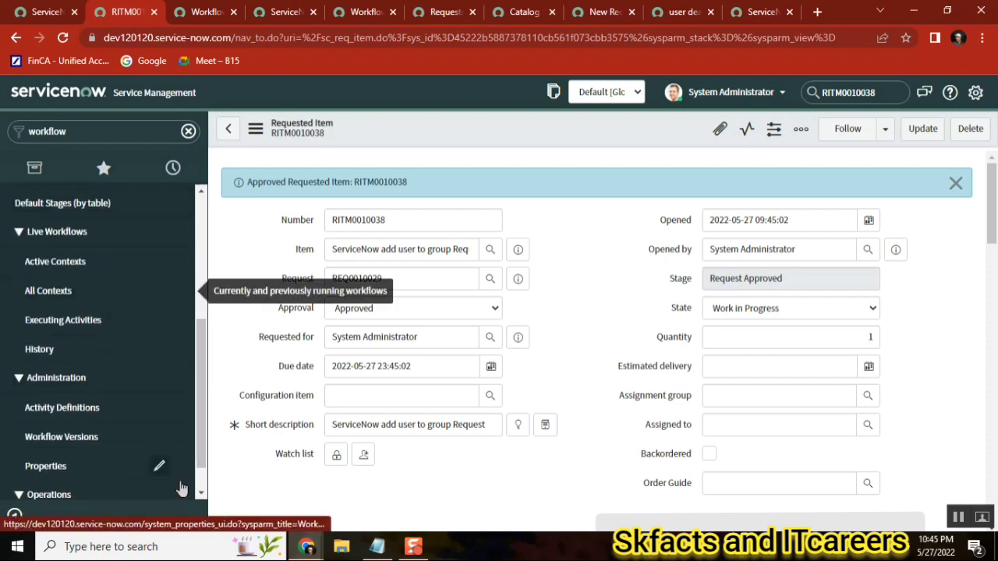
pyautogui.middleClick(79, 444)
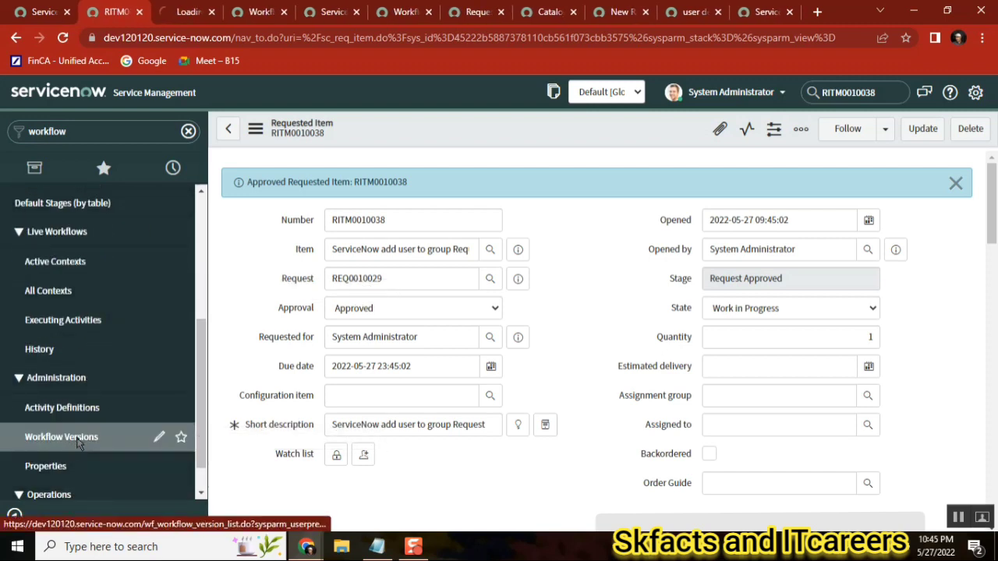
pyautogui.click(174, 20)
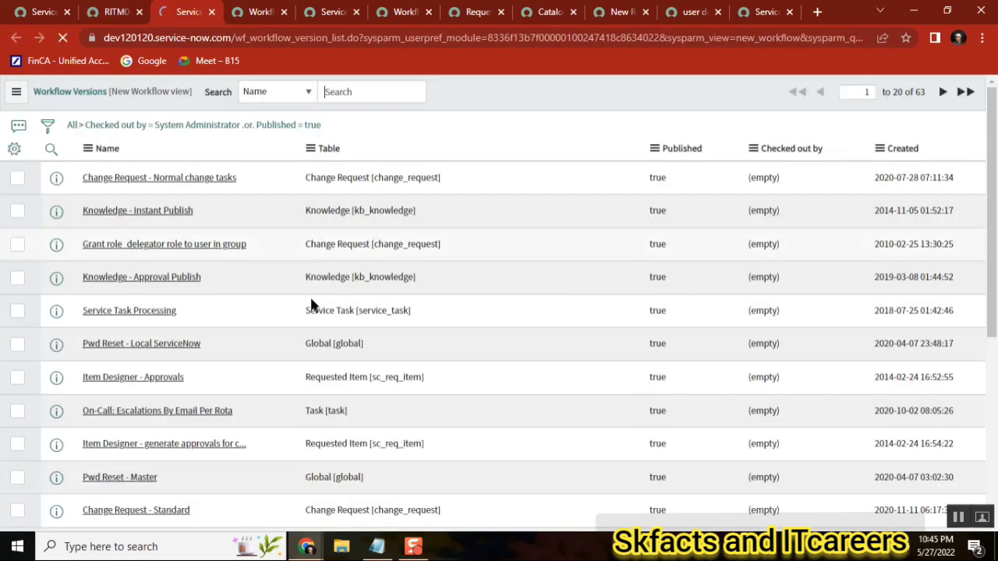
# Confirm publishing the workflow despite the validation warnings
pyautogui.click(401, 12)
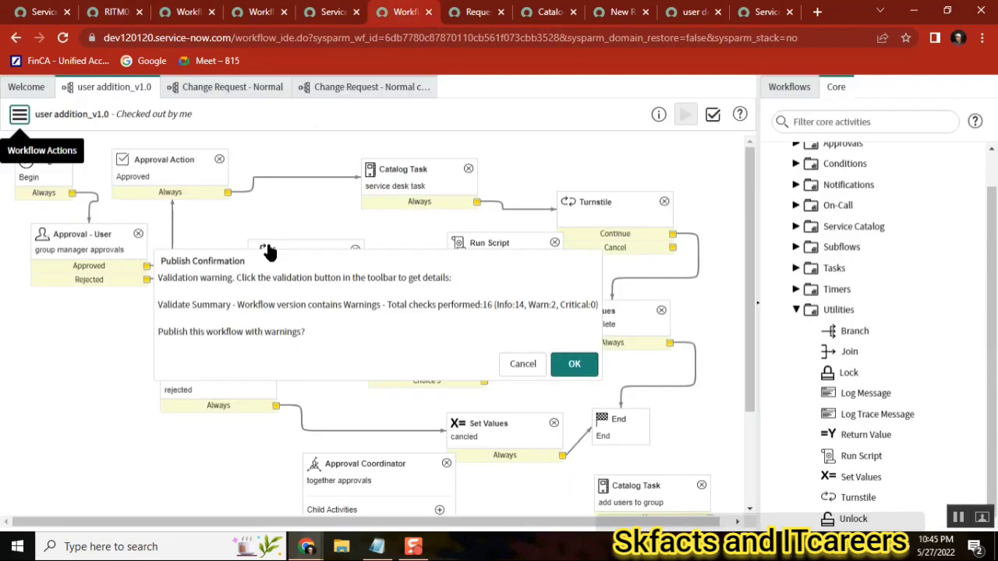
pyautogui.click(581, 365)
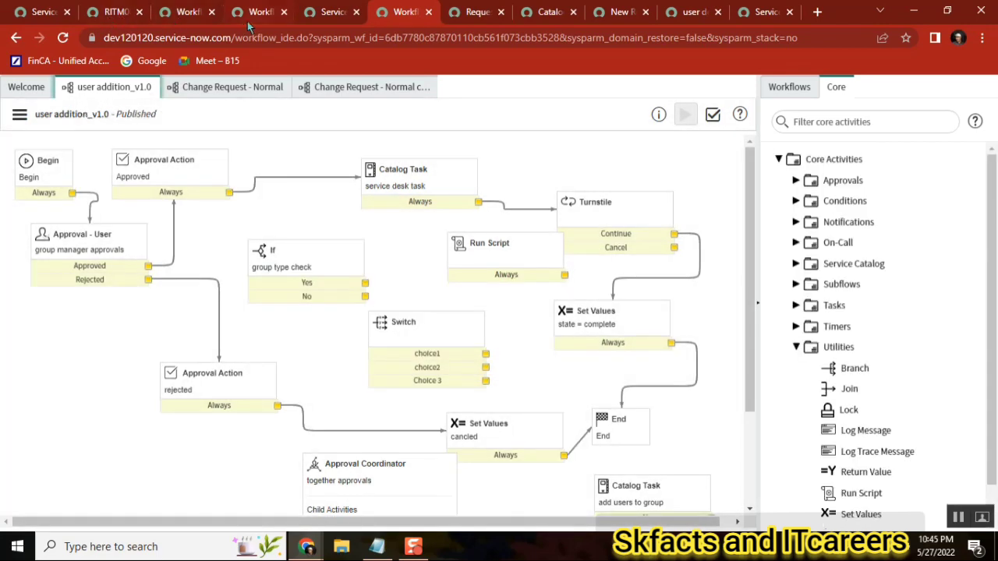
# In Workflow Versions, remove the list filter and search names starting with user
pyautogui.click(184, 17)
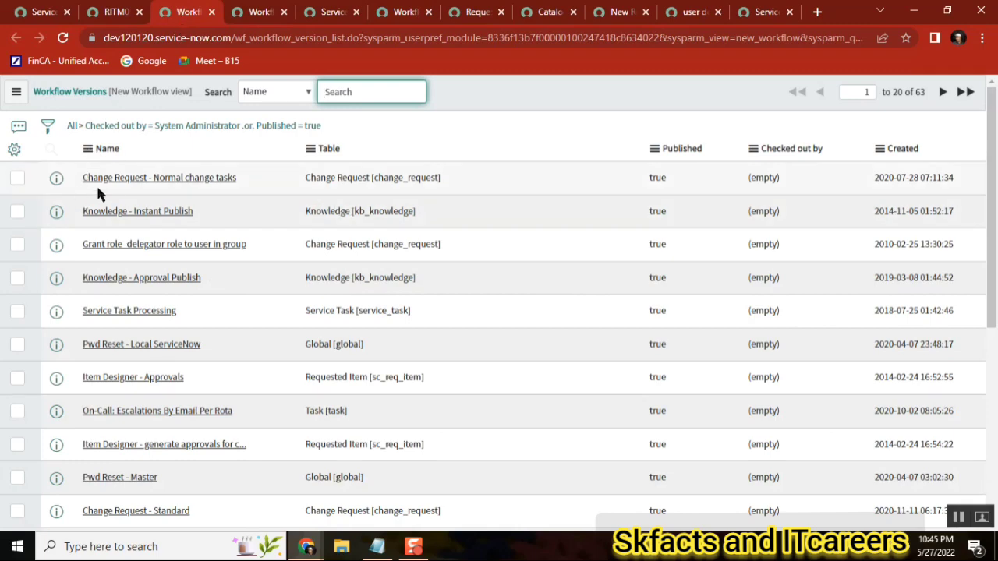
pyautogui.click(72, 126)
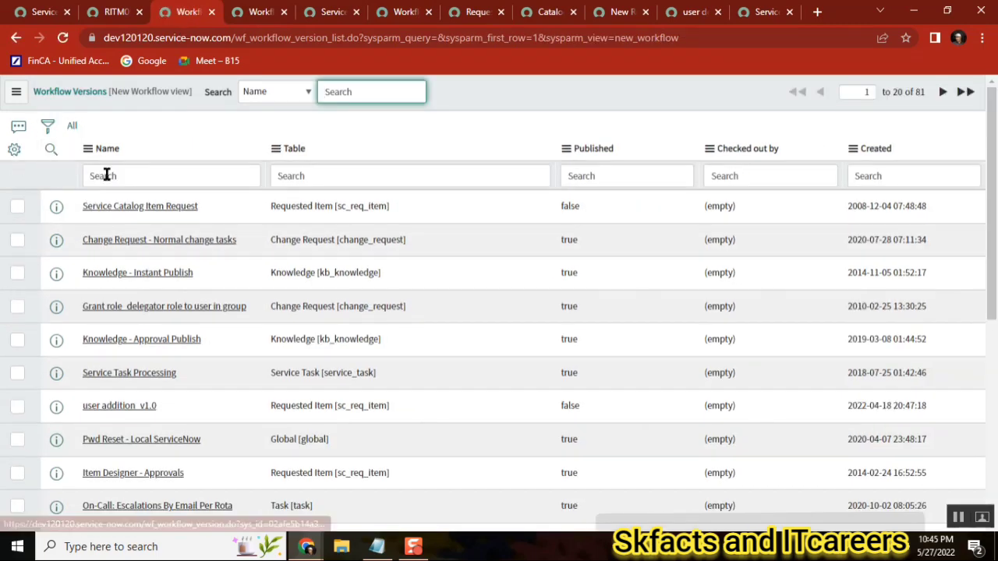
pyautogui.click(136, 179)
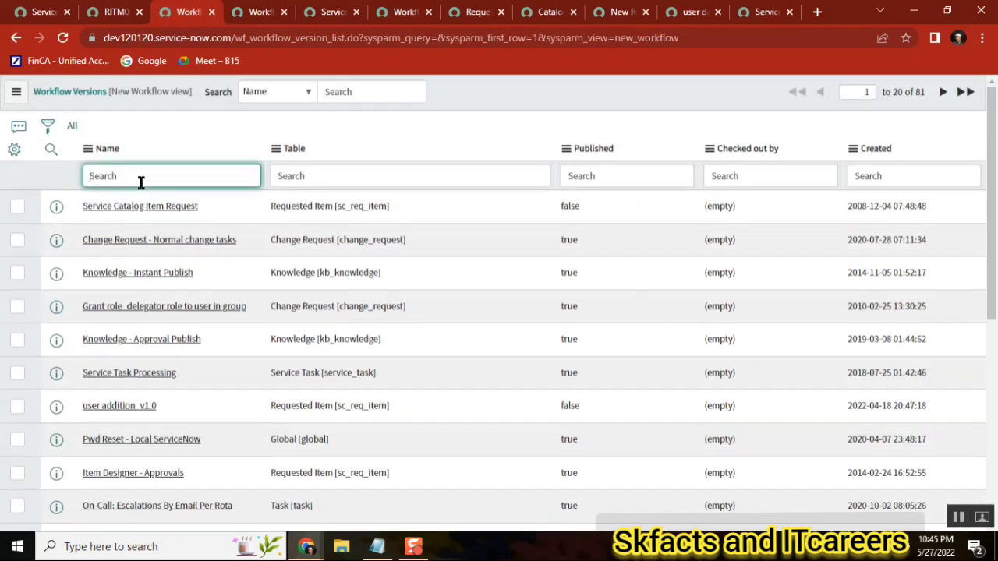
pyautogui.write('user')
pyautogui.press('Return')
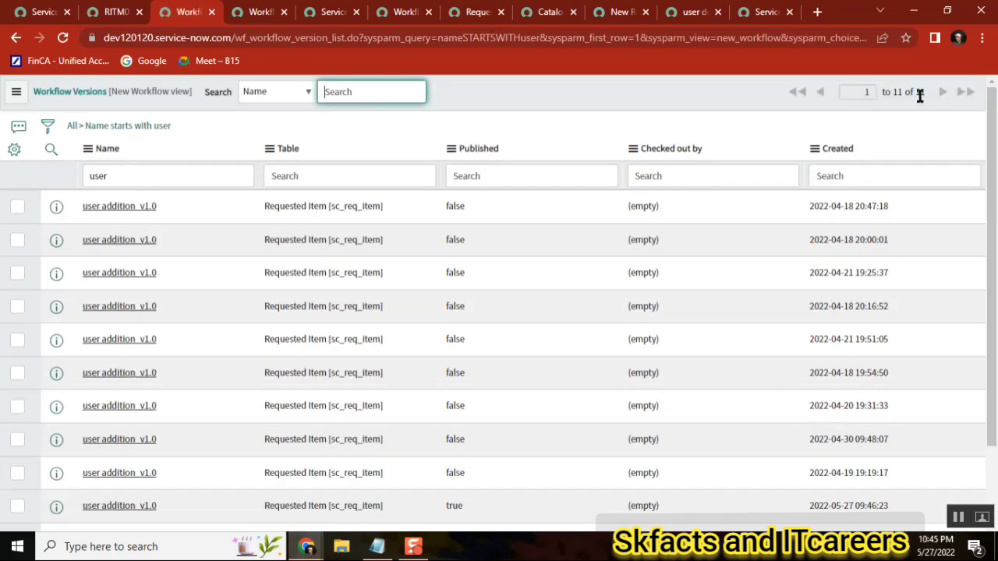
# Sort the user addition versions by Published in descending order and return to the workflow editor
pyautogui.doubleClick(920, 92)
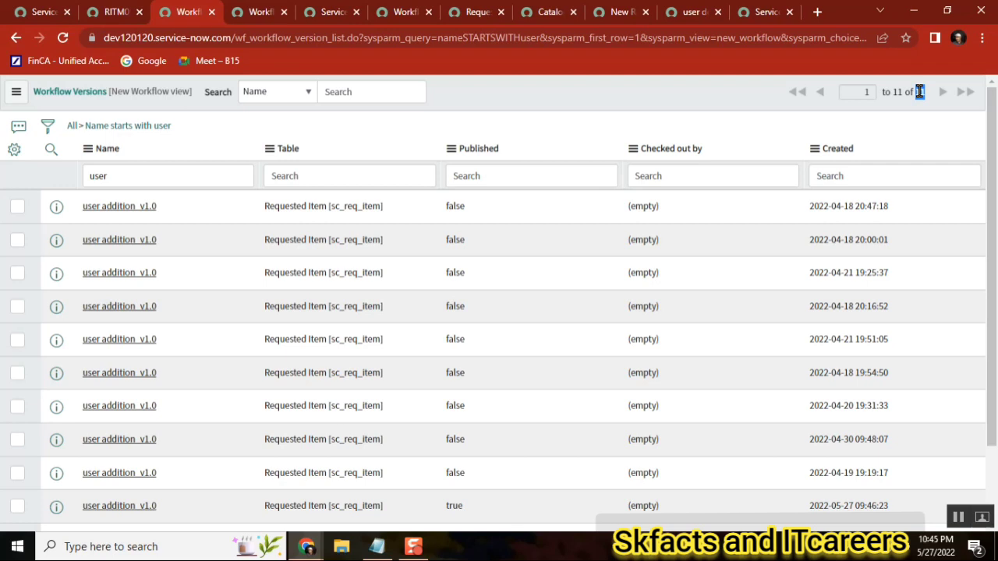
pyautogui.click(473, 155)
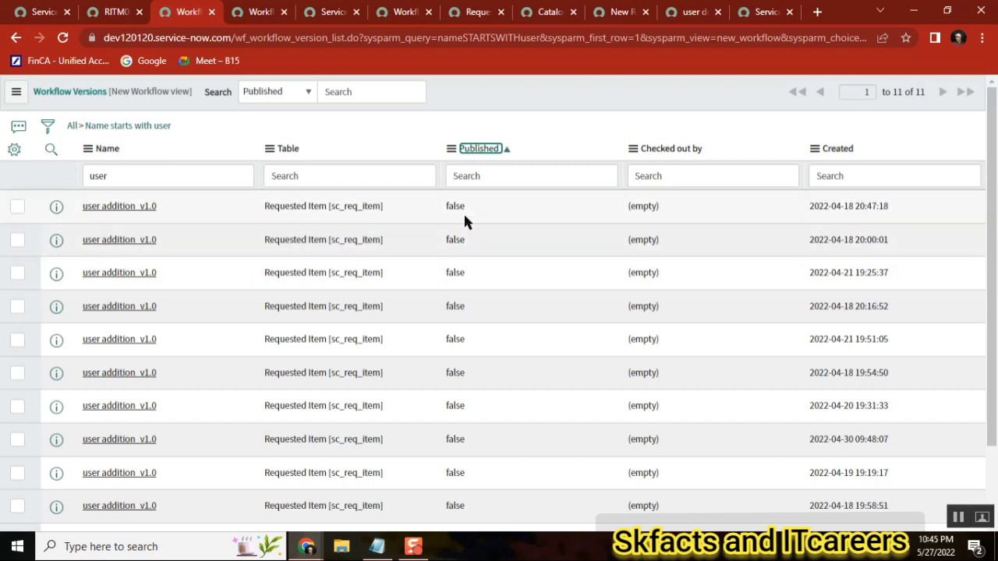
pyautogui.click(482, 149)
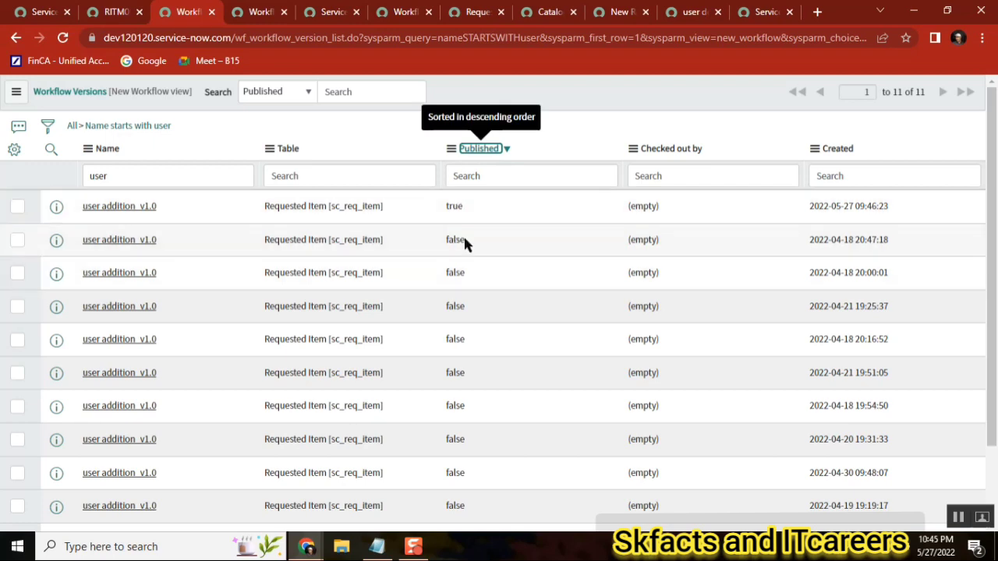
pyautogui.click(394, 14)
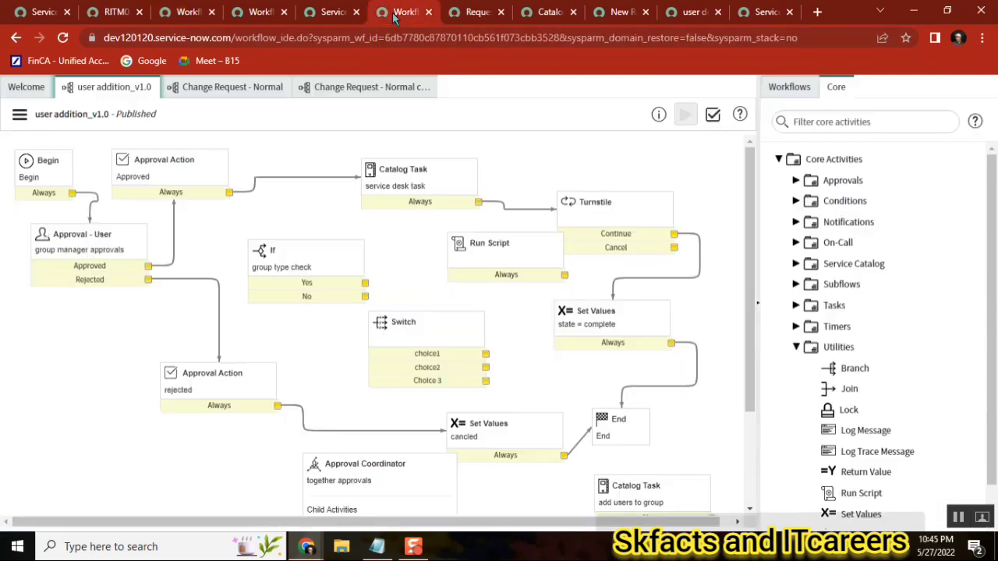
# Check out the user addition_v1.0 workflow and publish it again
pyautogui.click(20, 115)
pyautogui.click(68, 184)
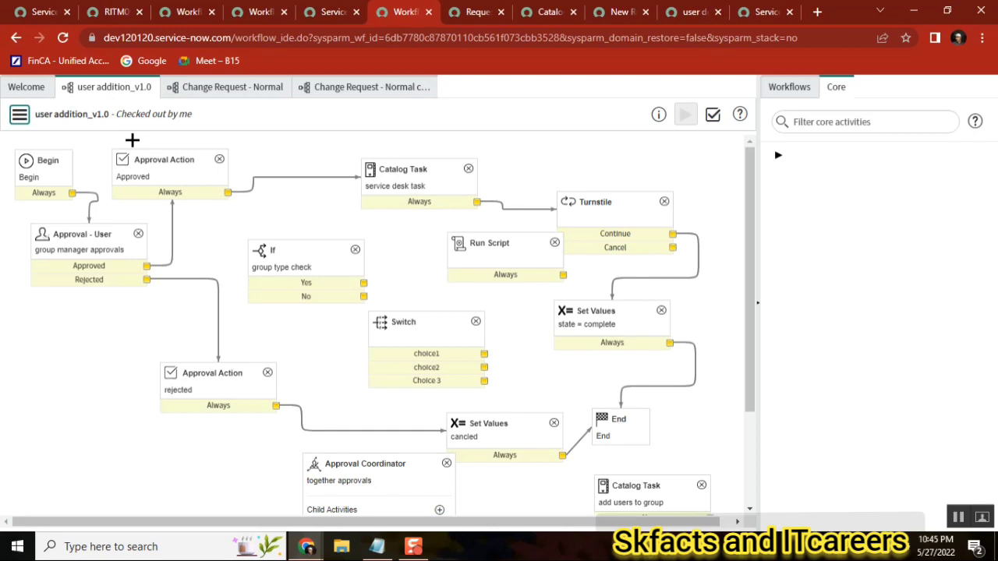
pyautogui.click(19, 115)
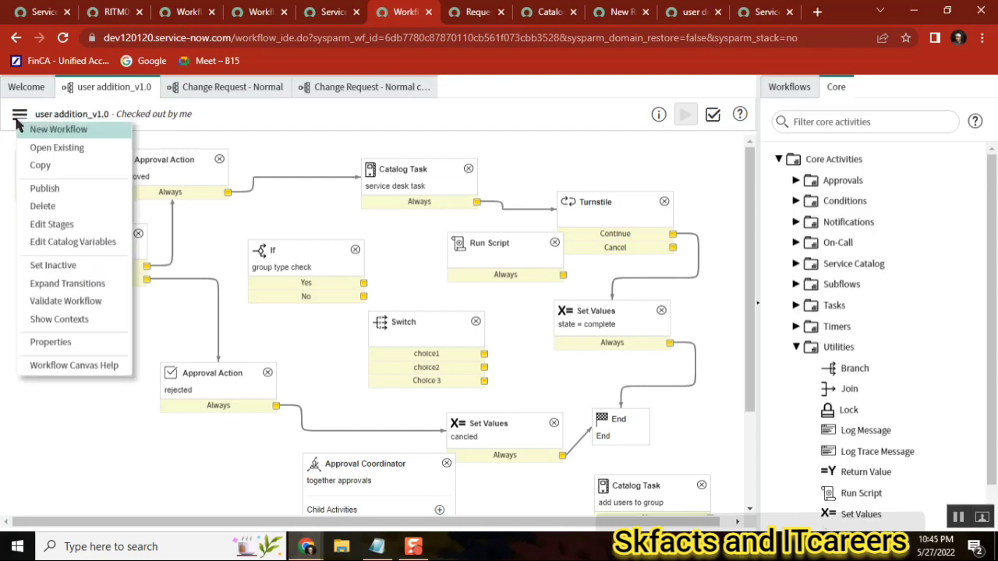
pyautogui.click(72, 187)
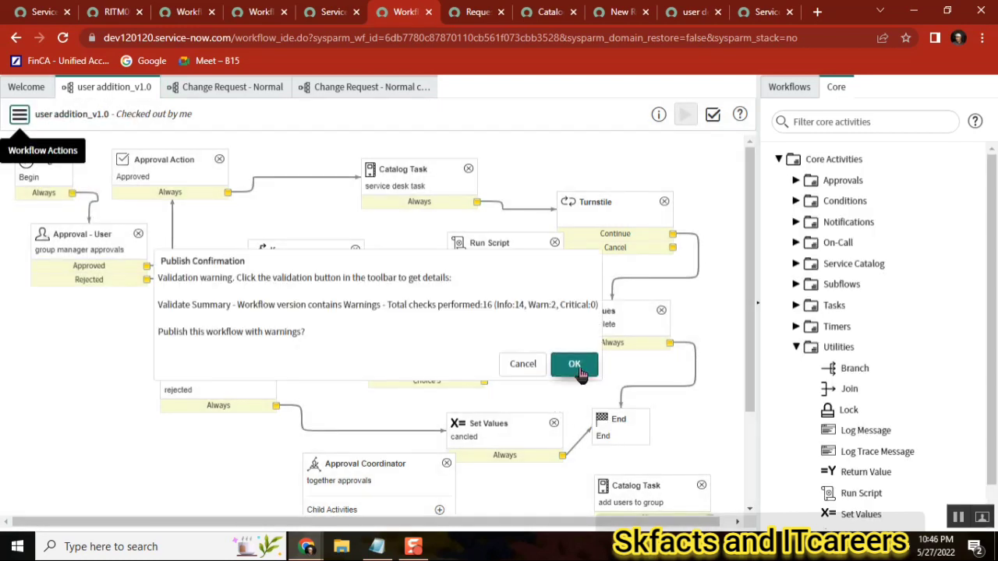
pyautogui.click(576, 367)
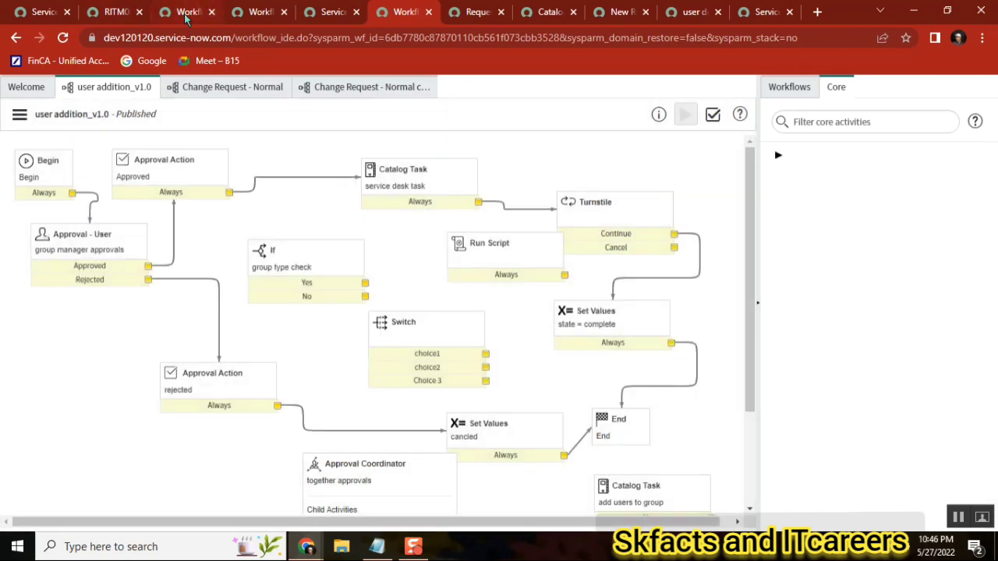
# Refresh the Workflow Versions list for names starting with user and review the table name in the address
pyautogui.click(187, 13)
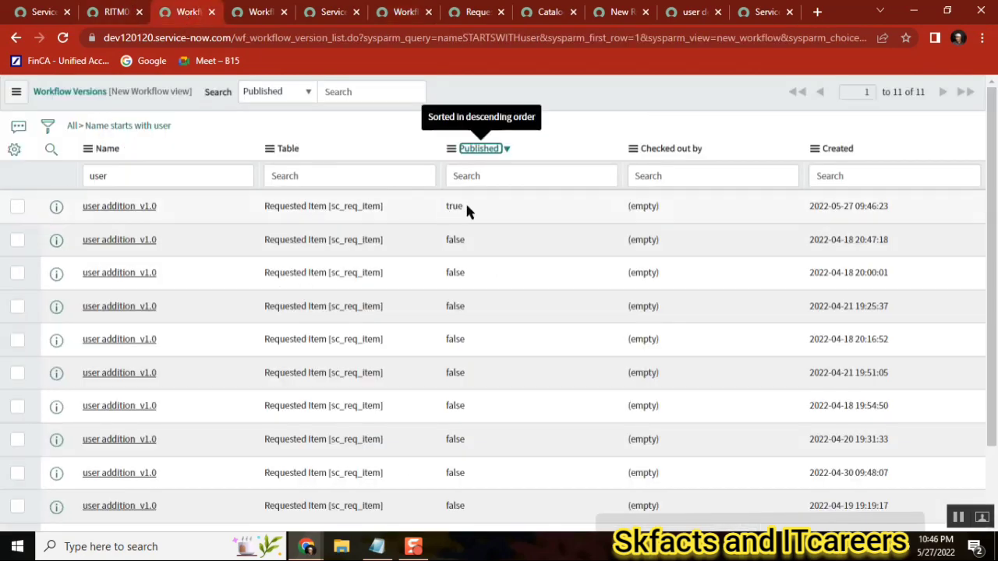
pyautogui.click(141, 129)
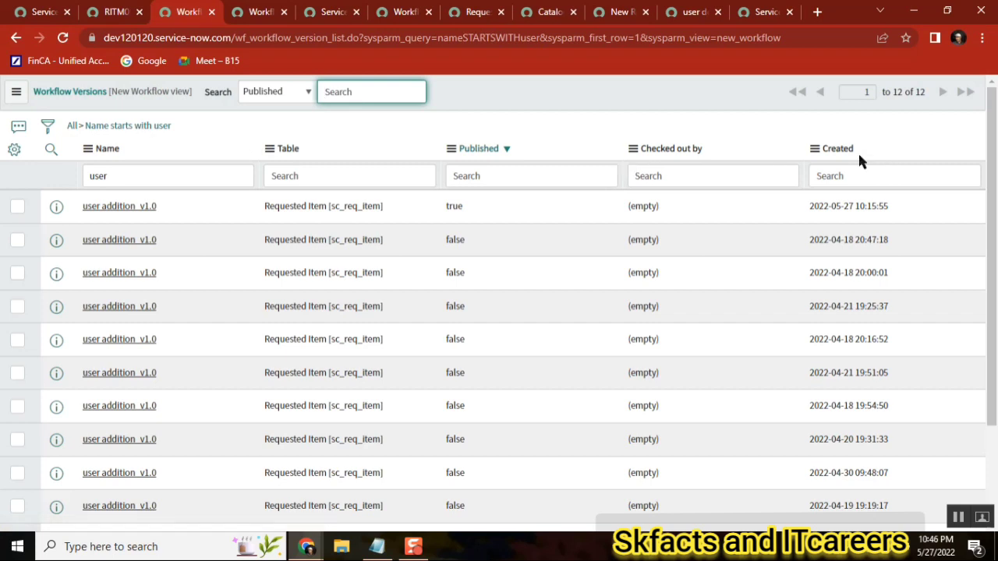
pyautogui.doubleClick(310, 38)
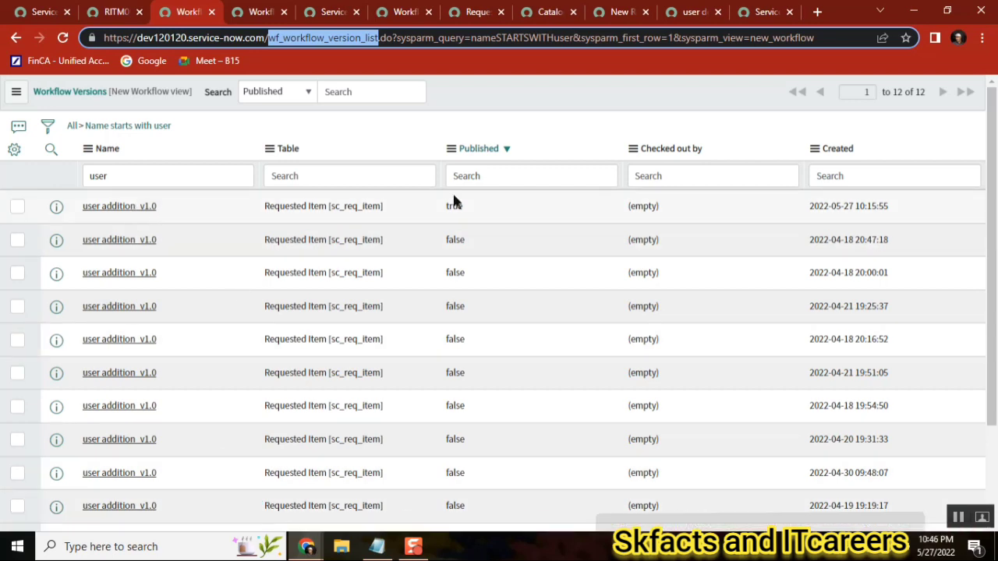
pyautogui.click(405, 14)
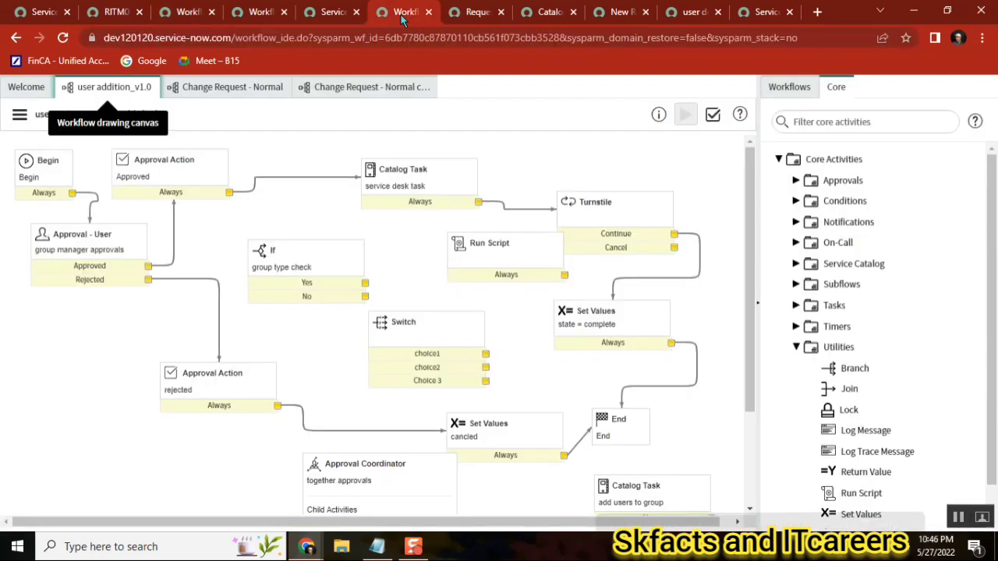
# Delete the user addition_v1.0 workflow and confirm the deletion
pyautogui.click(19, 115)
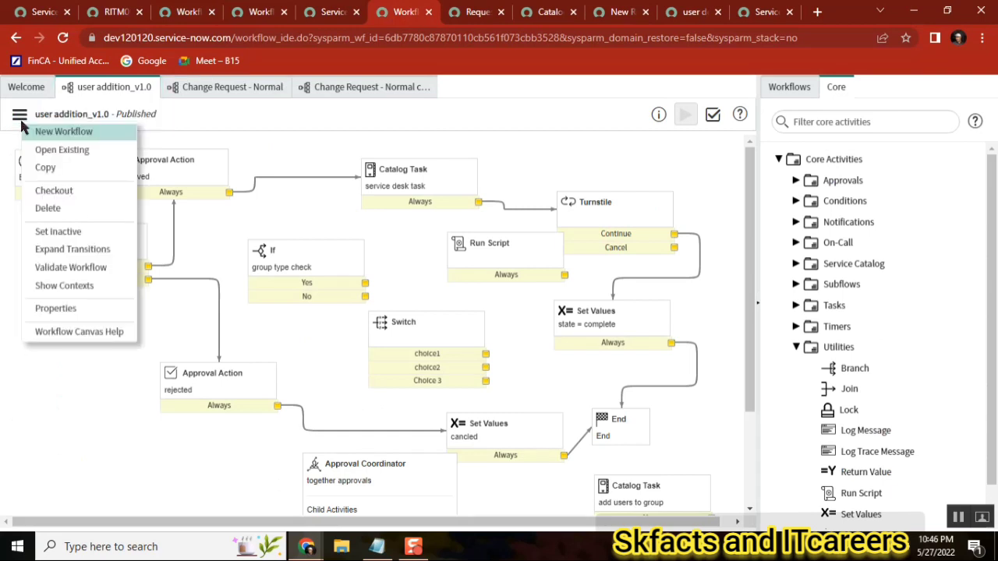
pyautogui.click(75, 207)
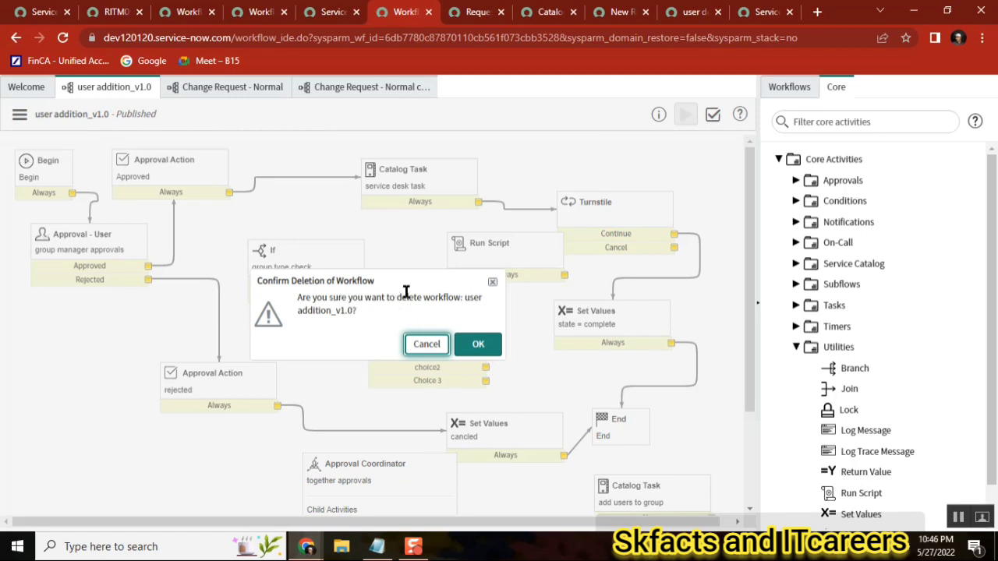
pyautogui.doubleClick(414, 297)
pyautogui.click(488, 343)
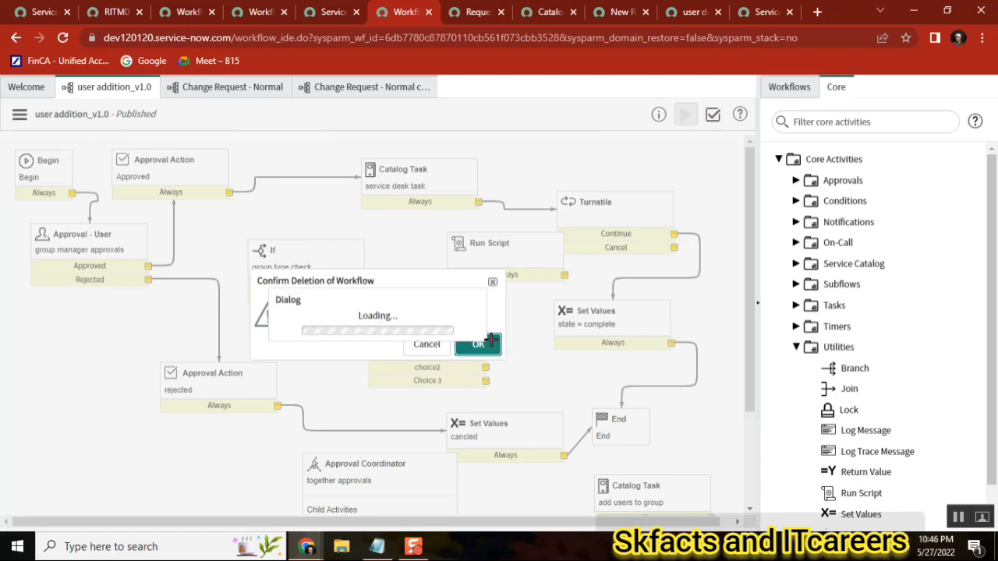
# Refresh the Workflow Versions list and scroll through the user addition versions
pyautogui.click(194, 12)
pyautogui.click(139, 127)
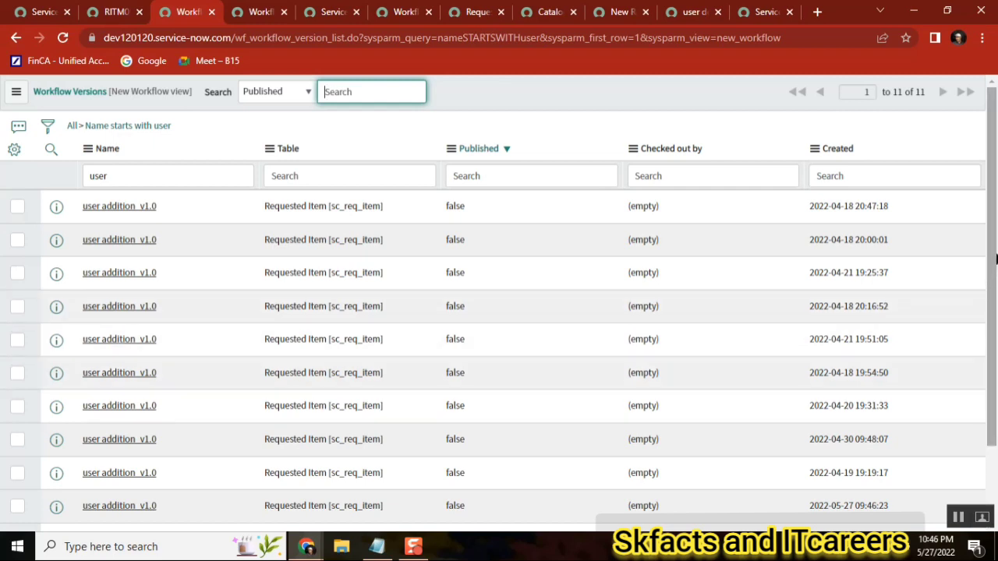
pyautogui.scroll(-2, 994, 226)
pyautogui.scroll(2, 993, 195)
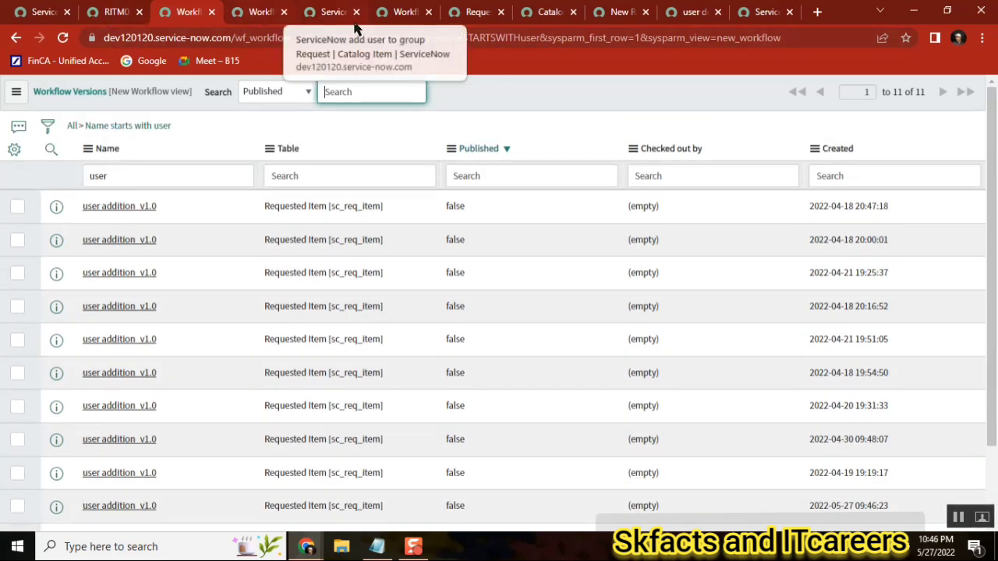
pyautogui.click(402, 13)
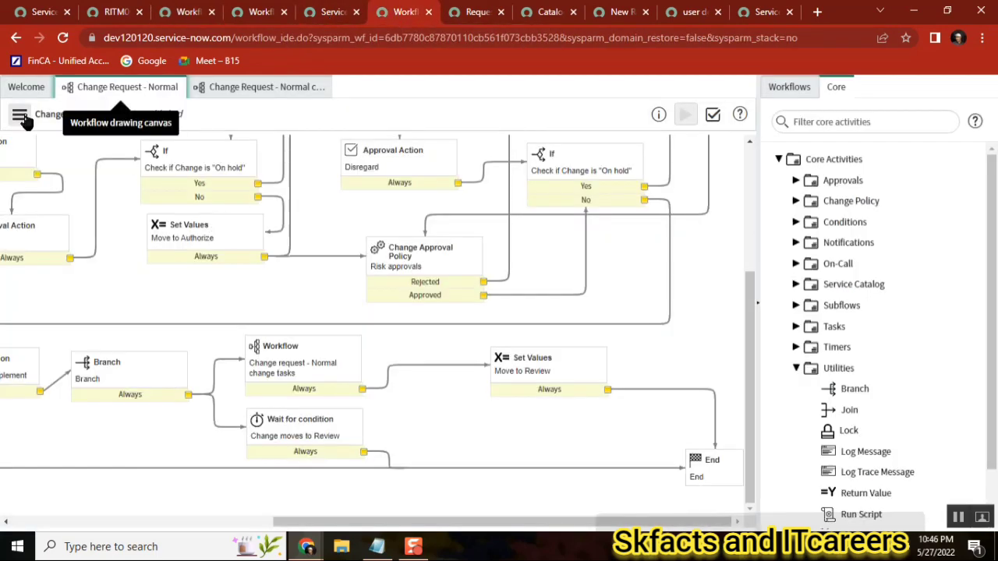
# Reload the workflow editor and filter the Workflows list for add
pyautogui.click(788, 89)
pyautogui.click(837, 122)
pyautogui.write('add')
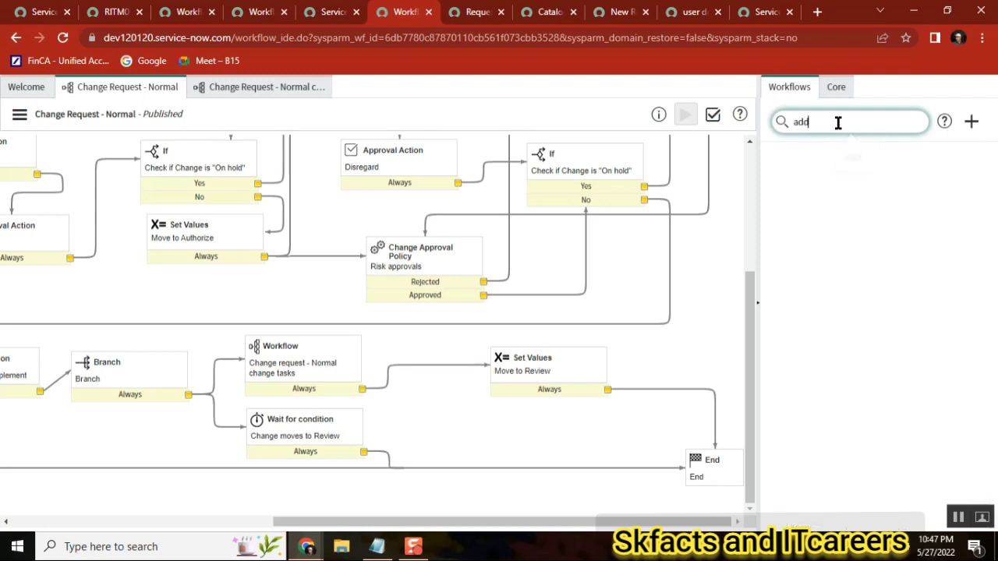
pyautogui.press('BackSpace')
pyautogui.press('BackSpace')
pyautogui.press('BackSpace')
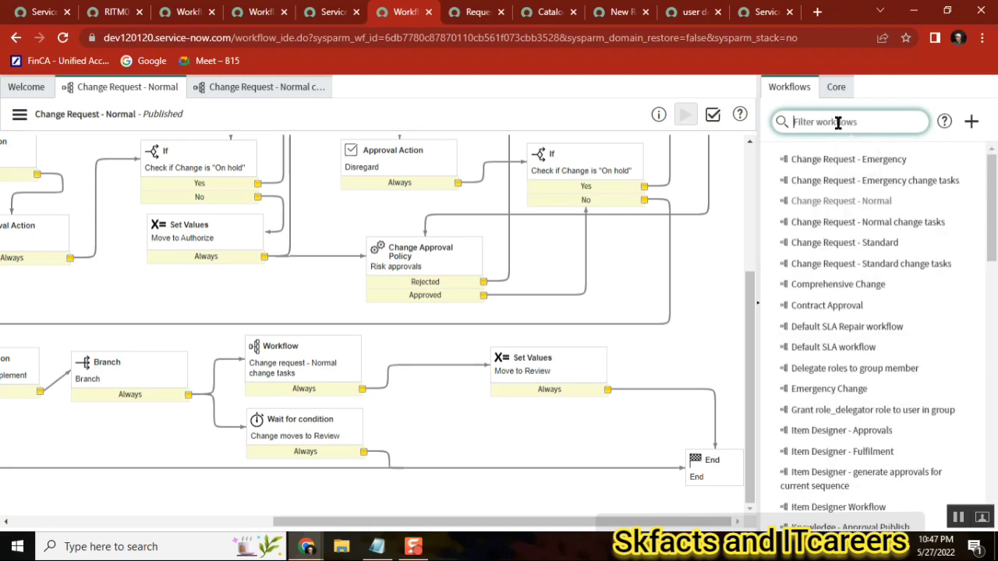
pyautogui.click(63, 38)
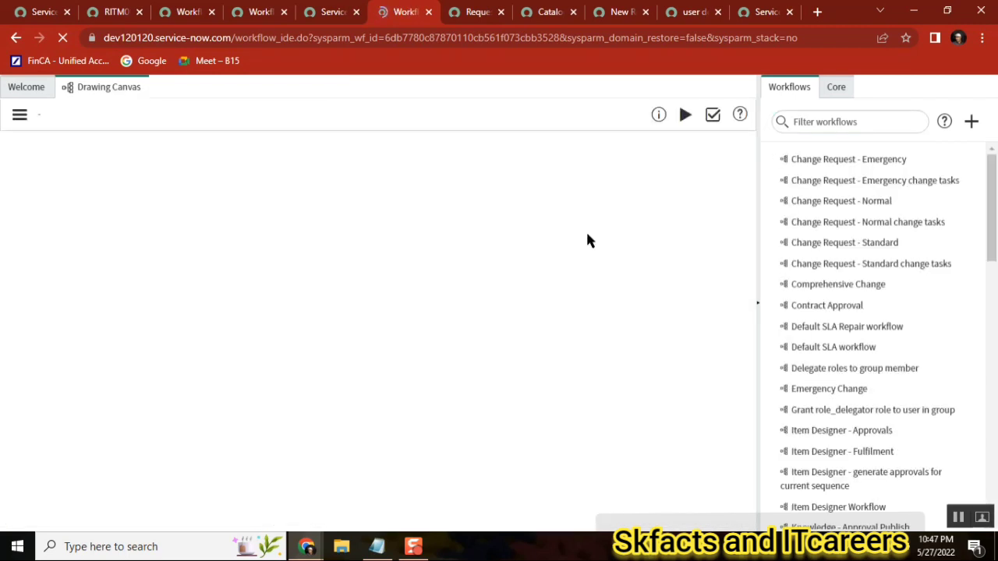
pyautogui.click(830, 119)
pyautogui.write('add')
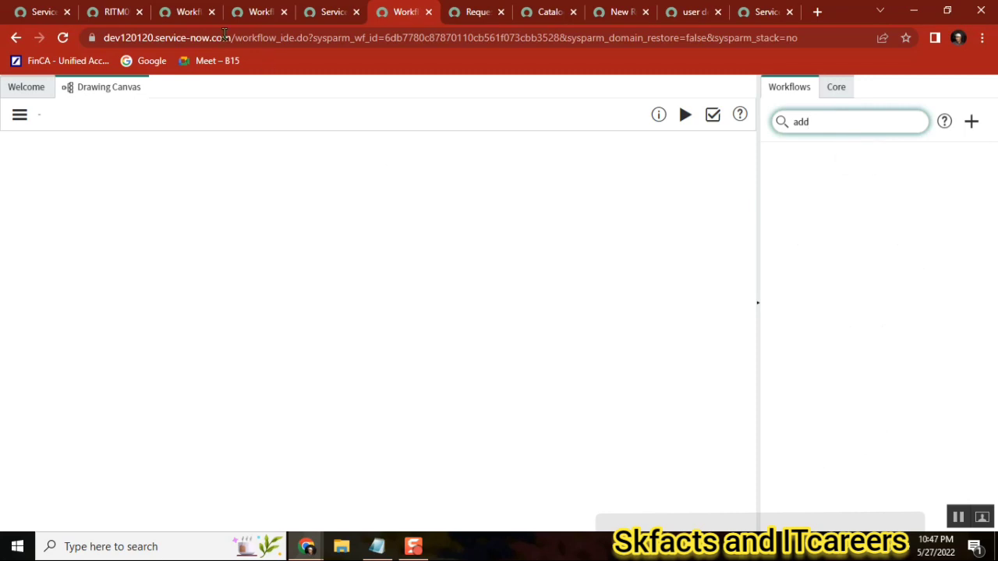
pyautogui.click(183, 17)
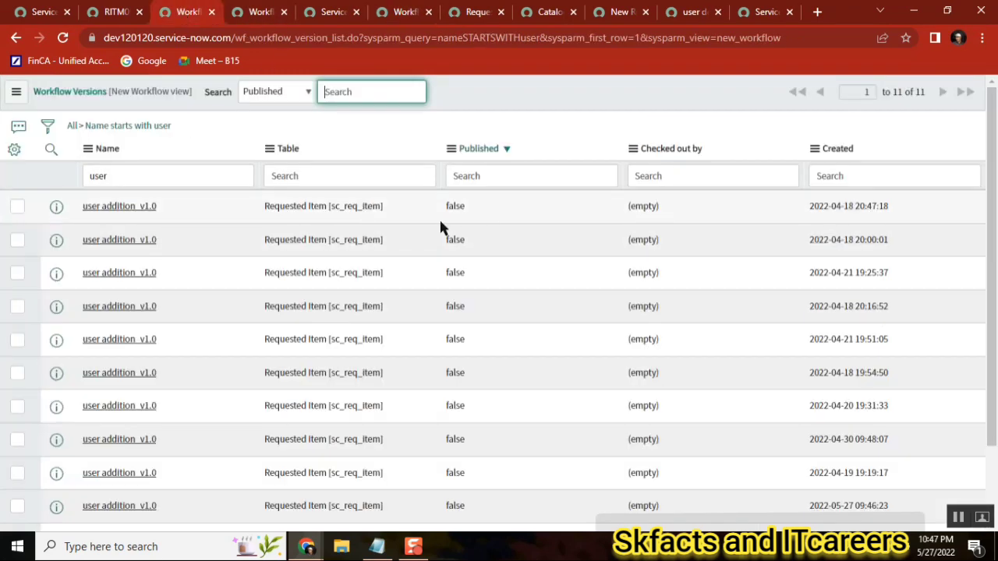
pyautogui.click(129, 209)
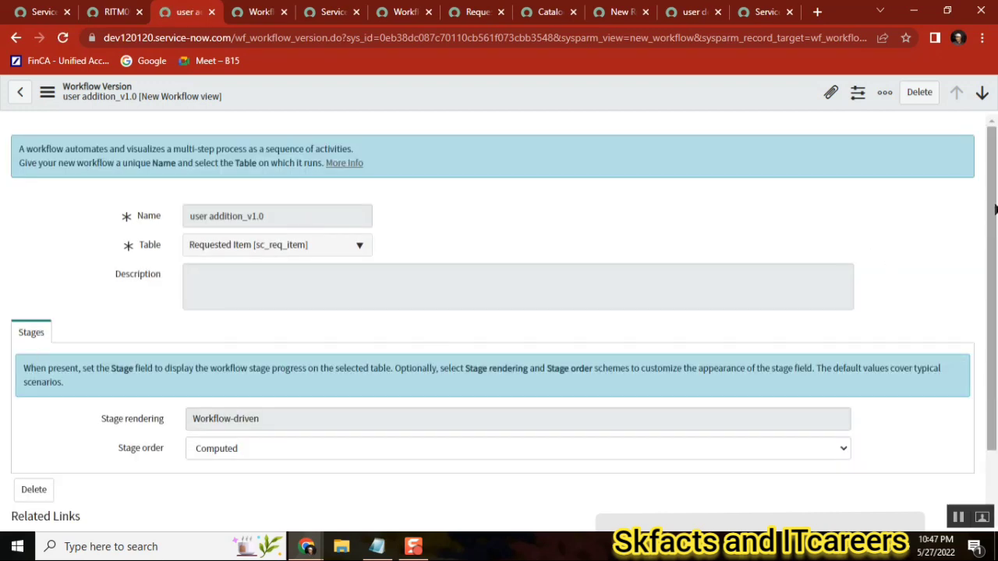
pyautogui.scroll(-1, 979, 388)
pyautogui.click(22, 465)
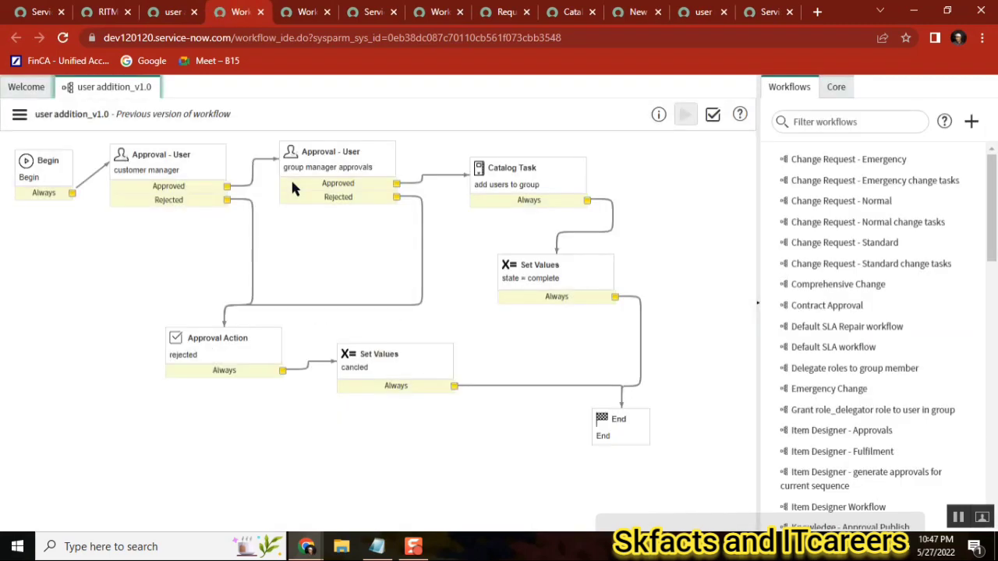
pyautogui.click(19, 116)
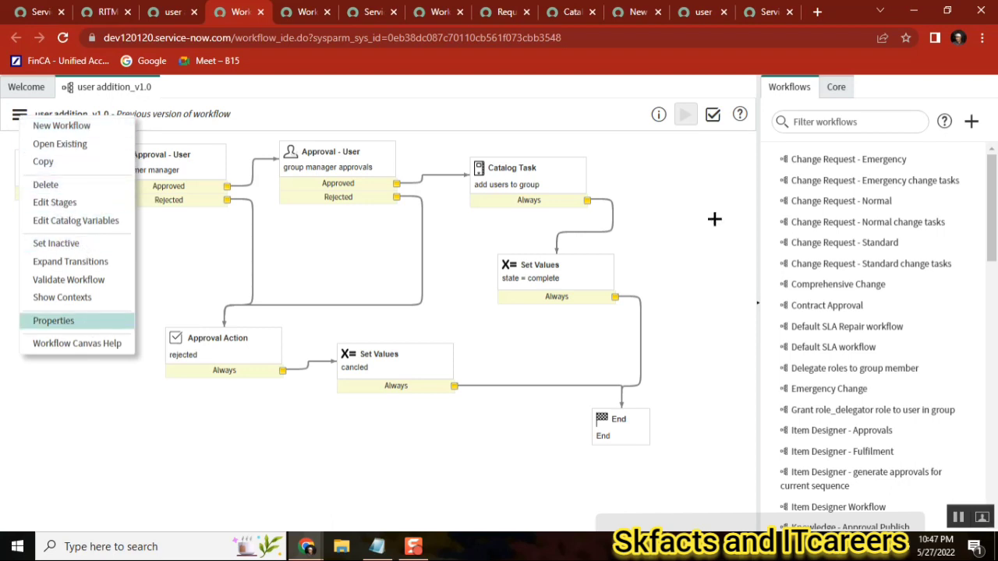
# Filter the navigator for delete and open Deleted Records
pyautogui.click(109, 12)
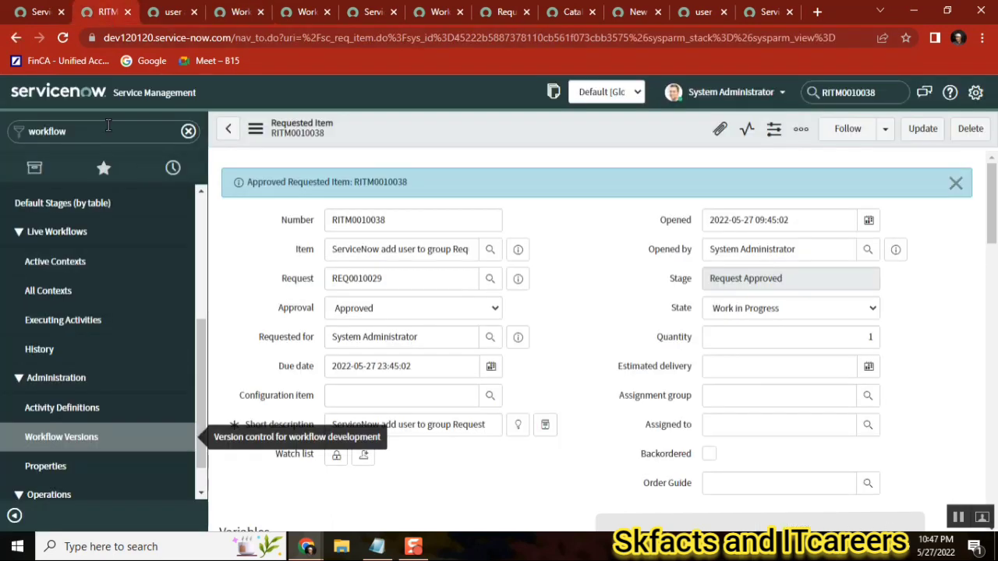
pyautogui.click(108, 129)
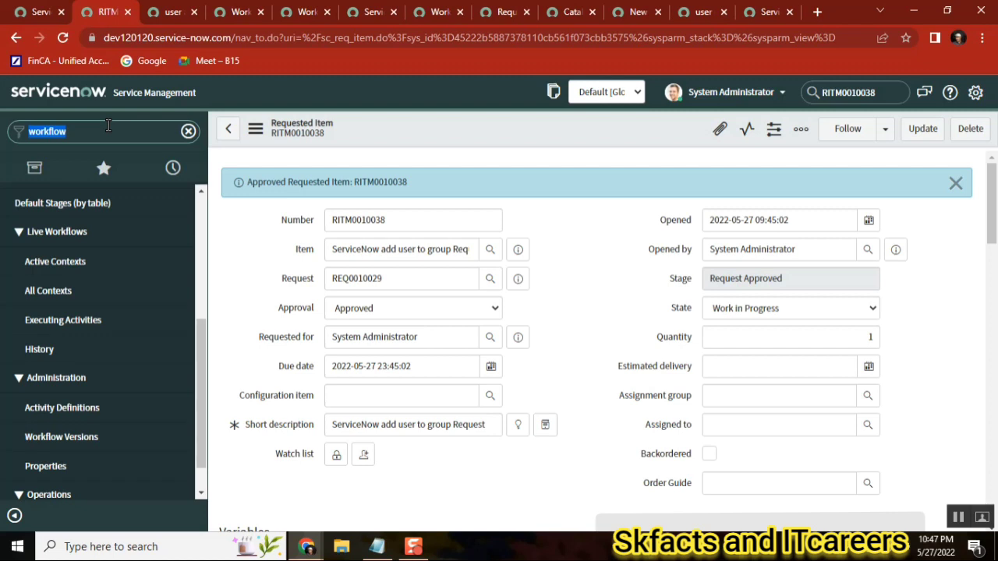
pyautogui.write('delete')
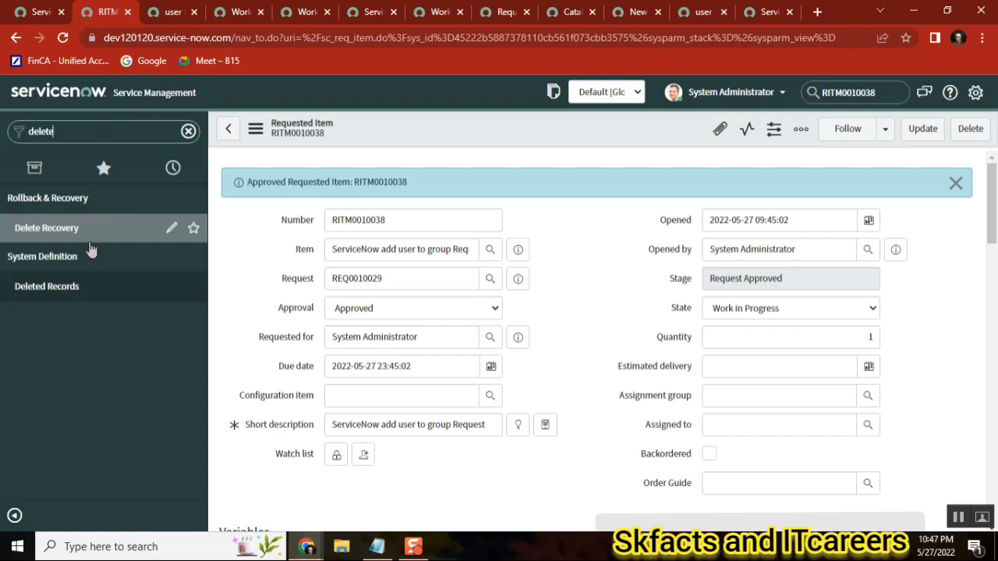
pyautogui.click(67, 286)
# Select the deleted wf_workflow_version record user addition_v1.0 and undelete it
pyautogui.click(571, 121)
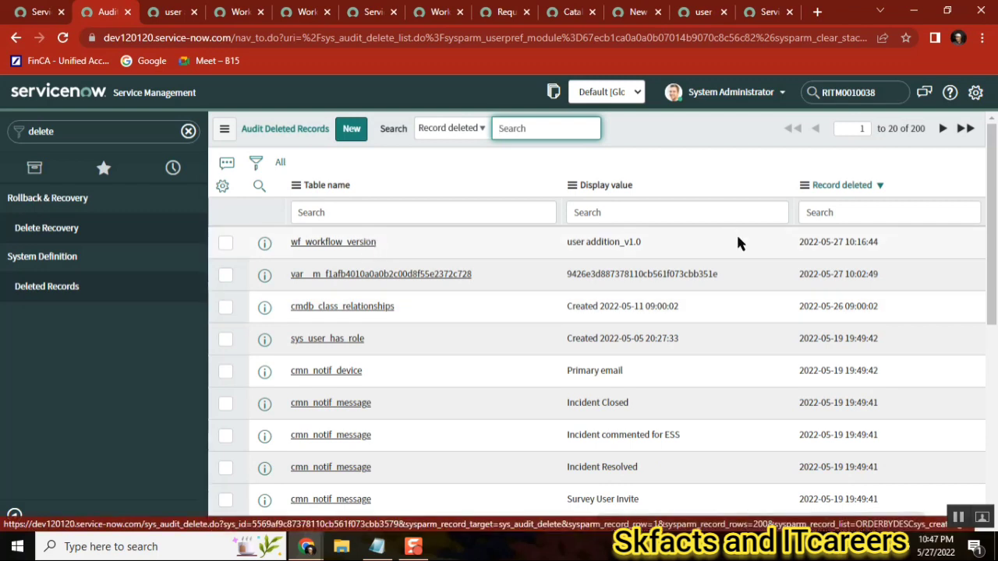
pyautogui.click(225, 243)
pyautogui.click(228, 274)
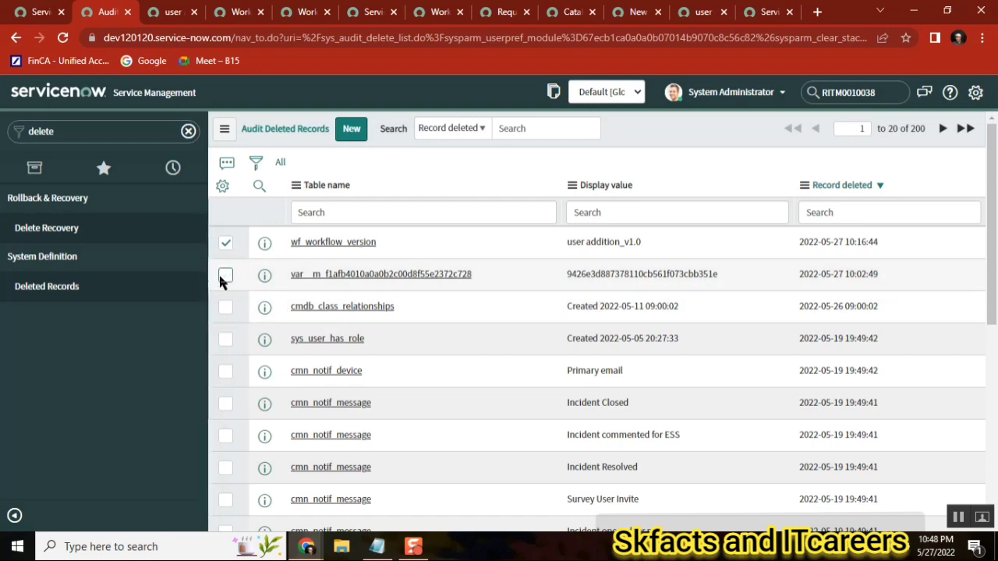
pyautogui.click(225, 274)
pyautogui.moveTo(992, 201); pyautogui.dragTo(991, 394)
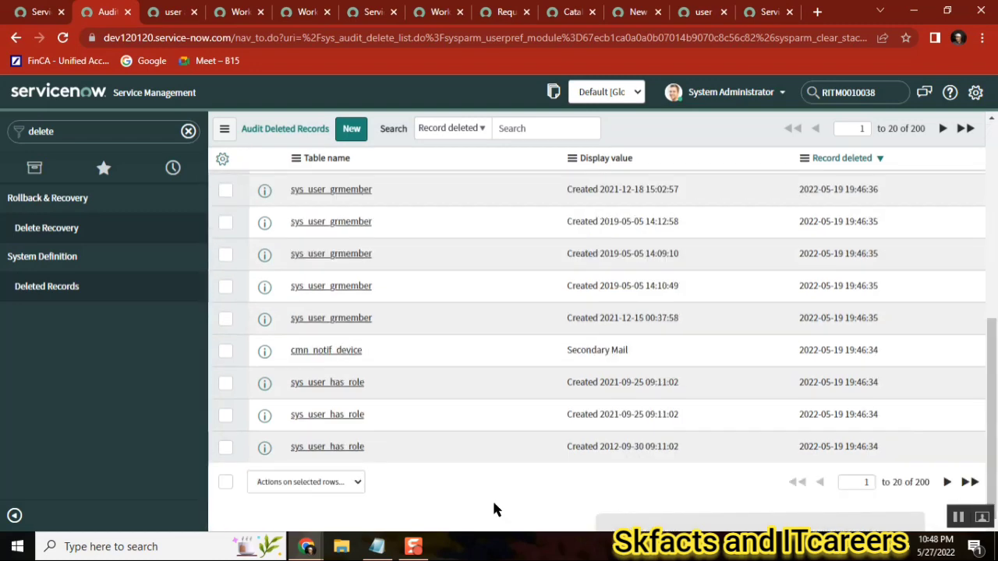
pyautogui.click(297, 484)
pyautogui.click(290, 453)
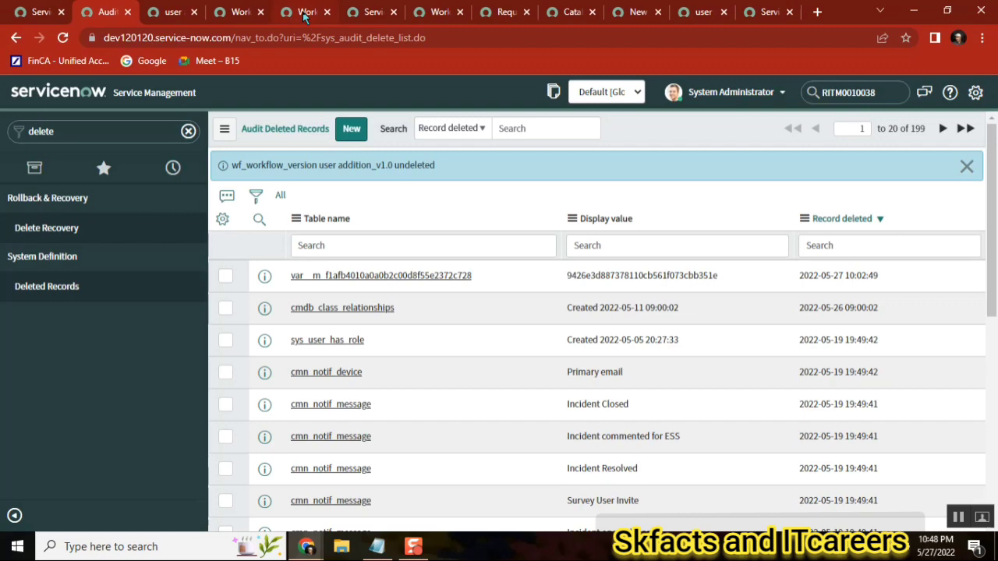
# Switch between the open workflow tabs and reload the workflow editor
pyautogui.click(304, 17)
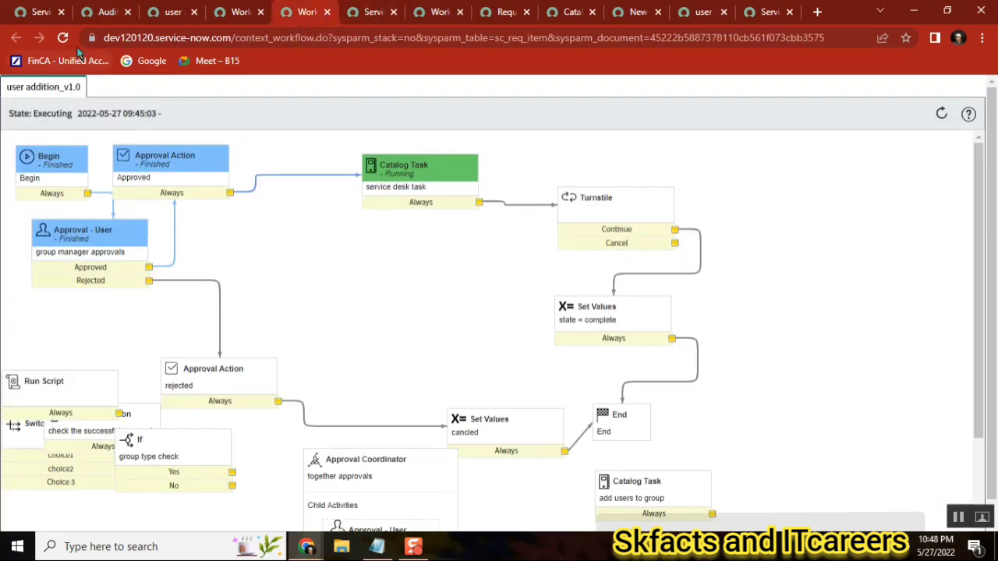
pyautogui.click(326, 12)
pyautogui.click(226, 15)
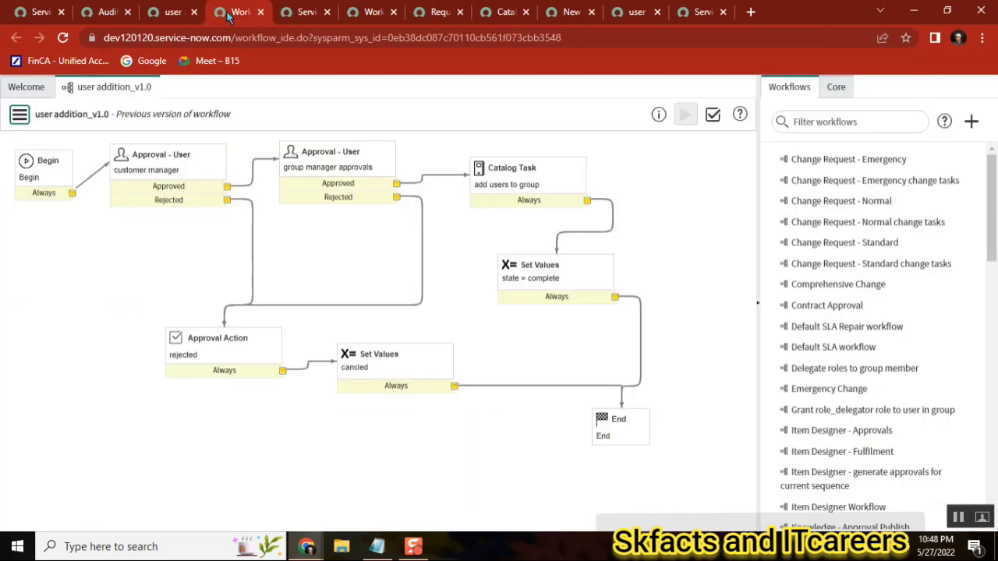
pyautogui.click(368, 16)
pyautogui.click(63, 43)
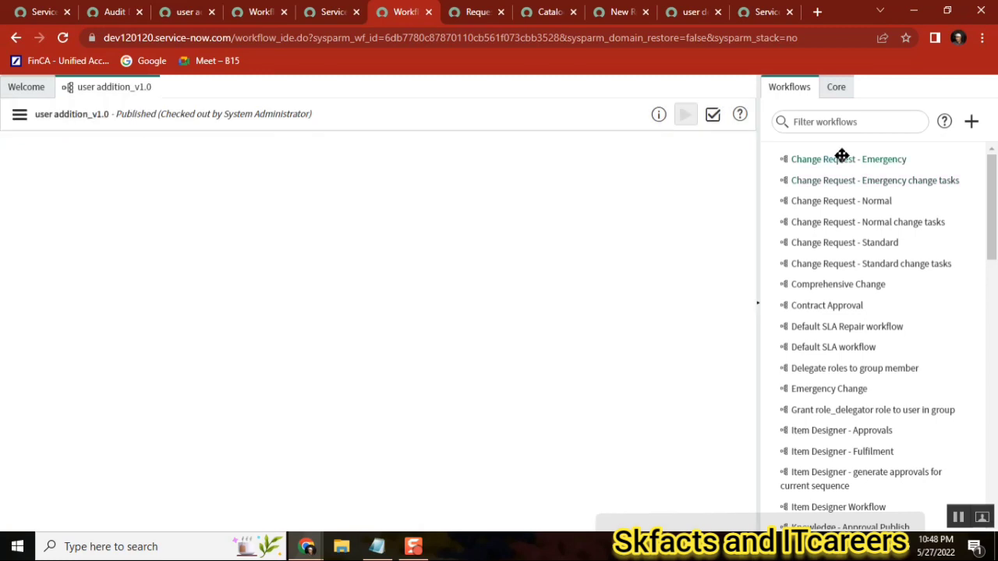
pyautogui.click(830, 122)
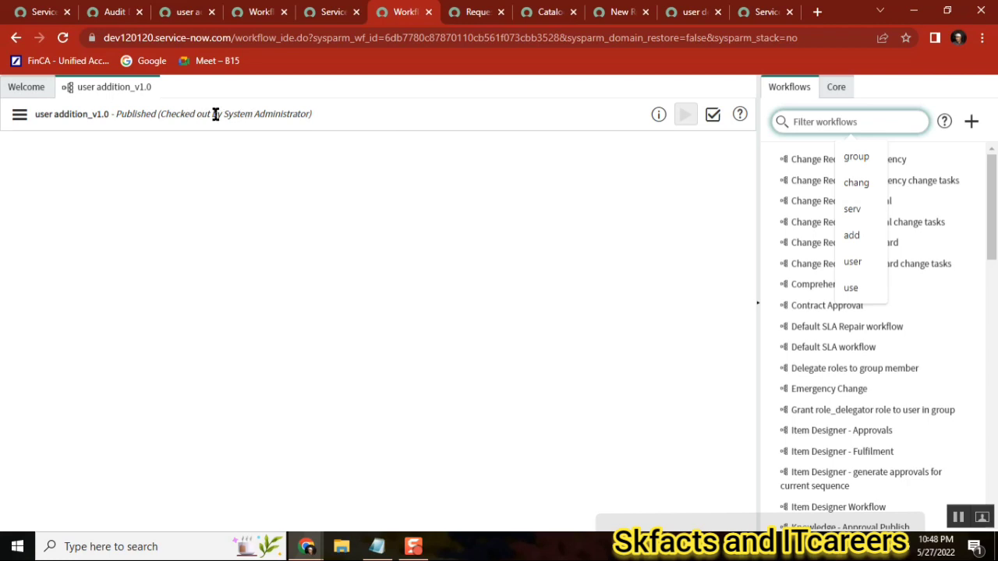
# Filter the published workflows list to names starting with add
pyautogui.click(23, 87)
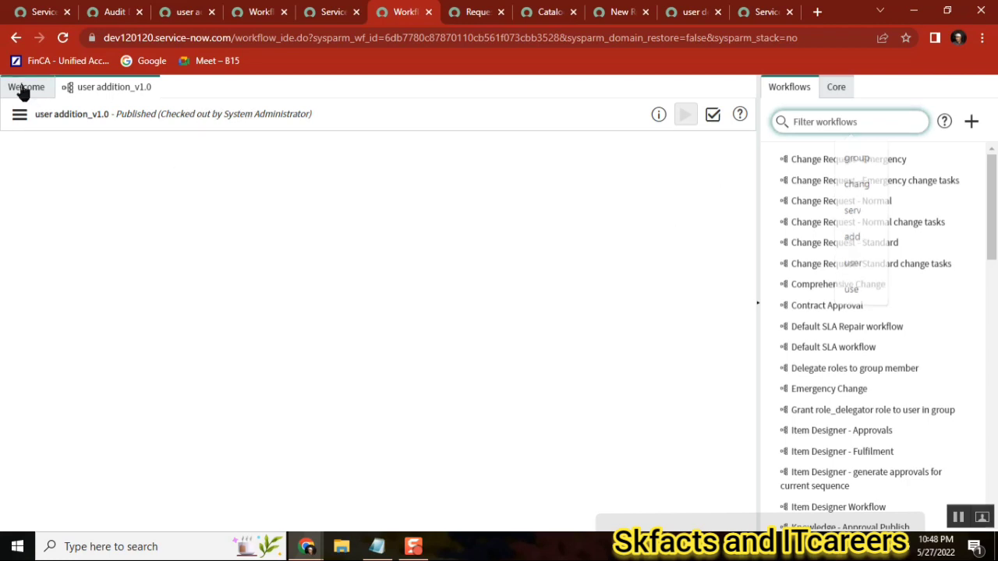
pyautogui.click(137, 230)
pyautogui.write('add')
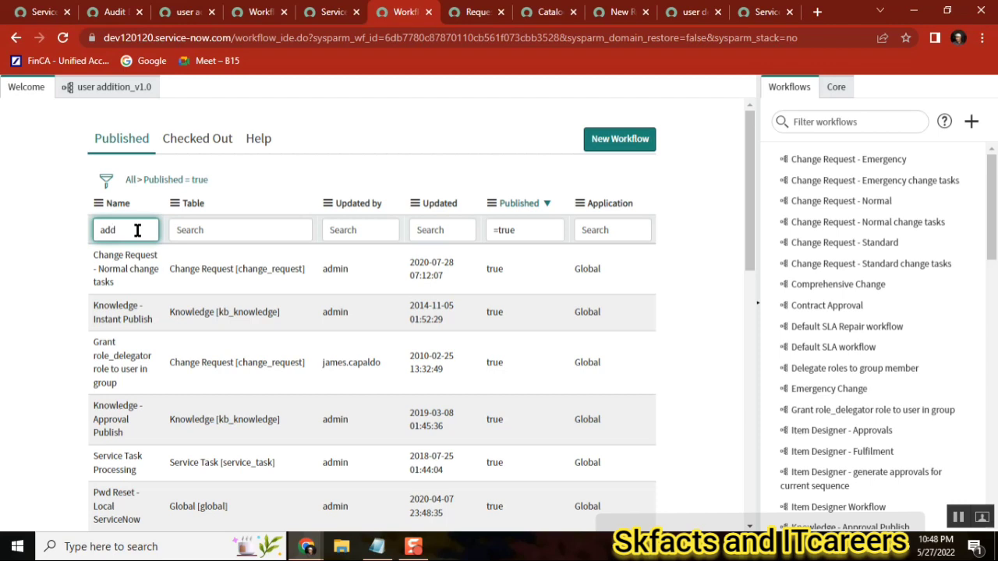
pyautogui.press('Return')
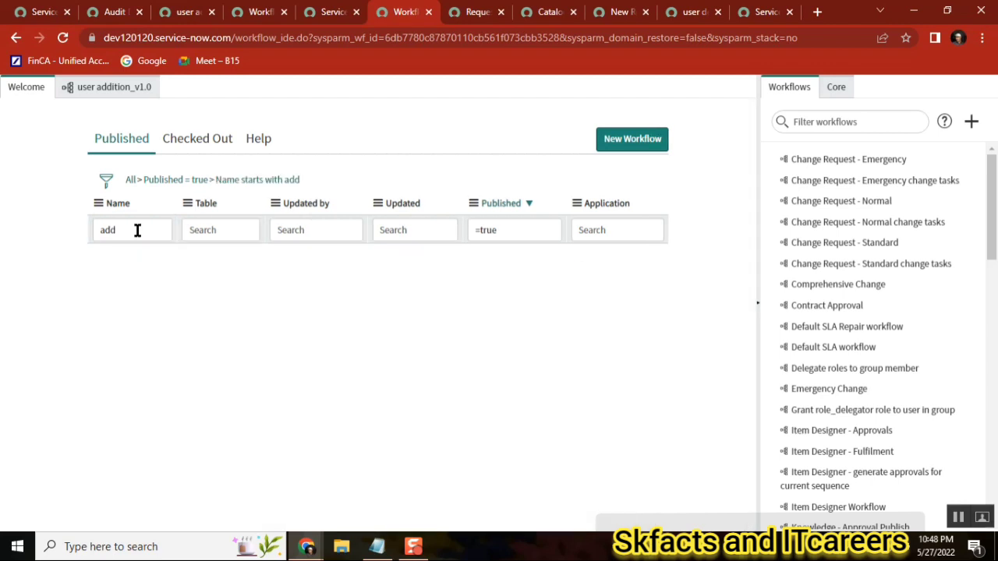
# Switch to Notepad and add the note producer.variable below the existing notes
pyautogui.click(377, 546)
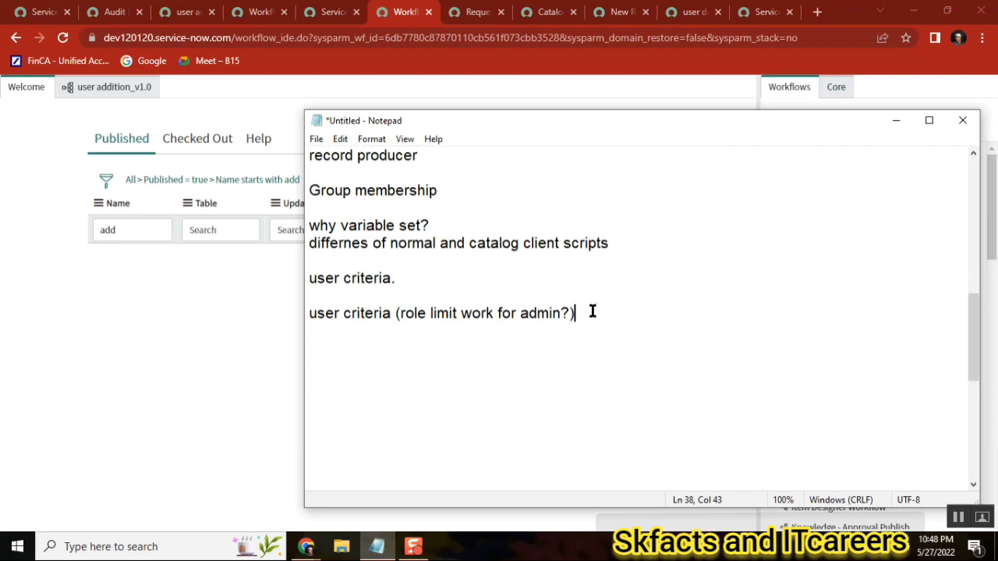
pyautogui.press('Return')
pyautogui.press('Return')
pyautogui.press('Return')
pyautogui.press('Return')
pyautogui.press('Return')
pyautogui.press('Return')
pyautogui.press('Return')
pyautogui.press('Return')
pyautogui.press('Return')
pyautogui.press('Return')
pyautogui.press('Return')
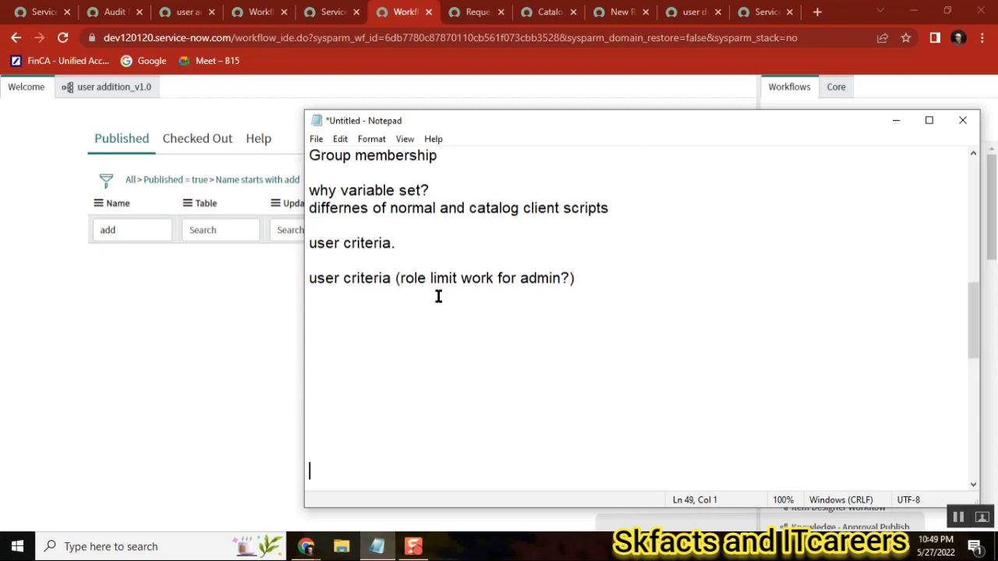
pyautogui.click(402, 322)
pyautogui.click(440, 314)
pyautogui.write('produc')
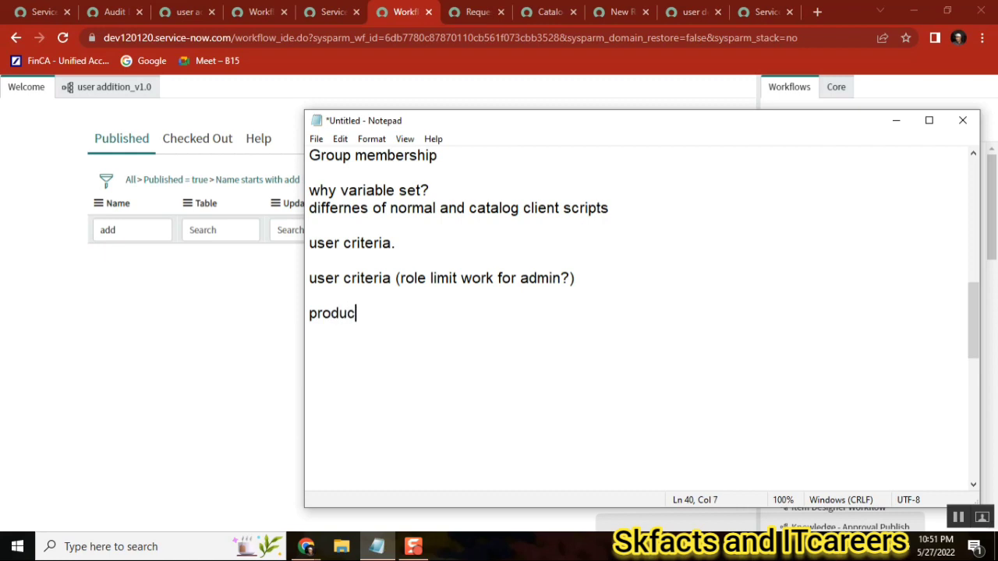
pyautogui.write('er.variables')
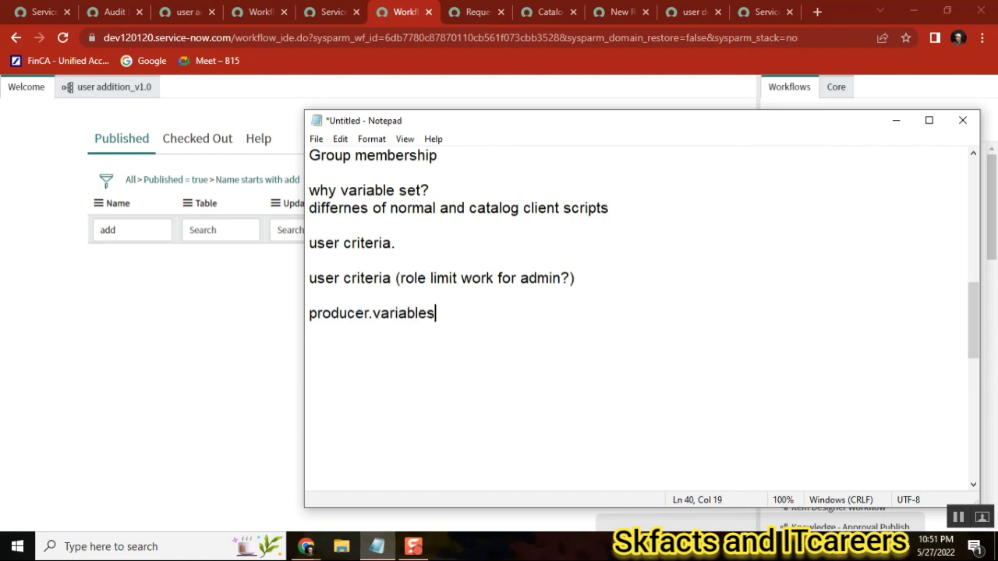
pyautogui.press('BackSpace')
pyautogui.write('.')
pyautogui.press('Return')
pyautogui.press('BackSpace')
pyautogui.press('BackSpace')
pyautogui.press('Return')
pyautogui.press('Return')
# Add the line current.short_description = production.desc; to the notes
pyautogui.write('current.short_c')
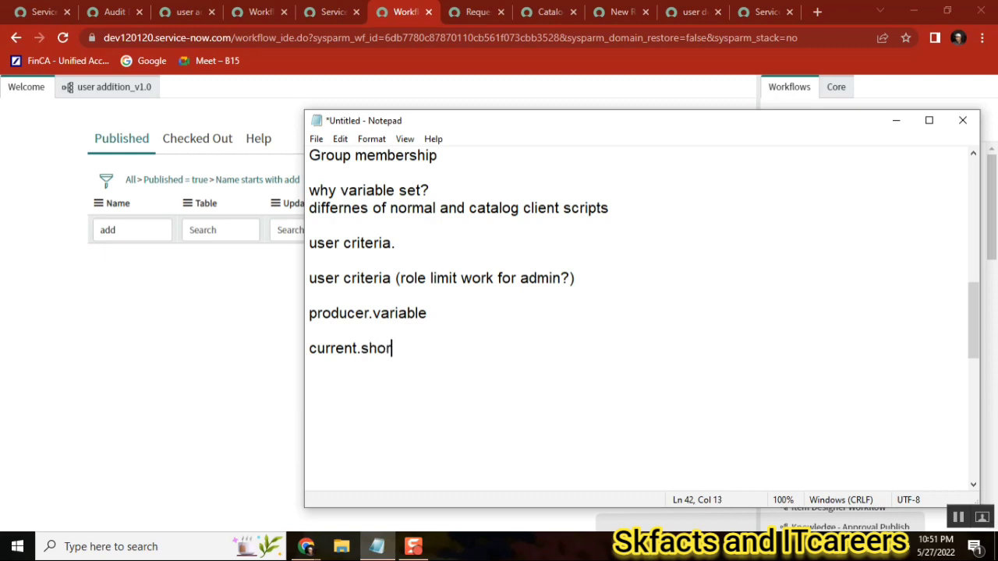
pyautogui.press('BackSpace')
pyautogui.write('decris')
pyautogui.press('BackSpace')
pyautogui.press('BackSpace')
pyautogui.press('BackSpace')
pyautogui.write('cri')
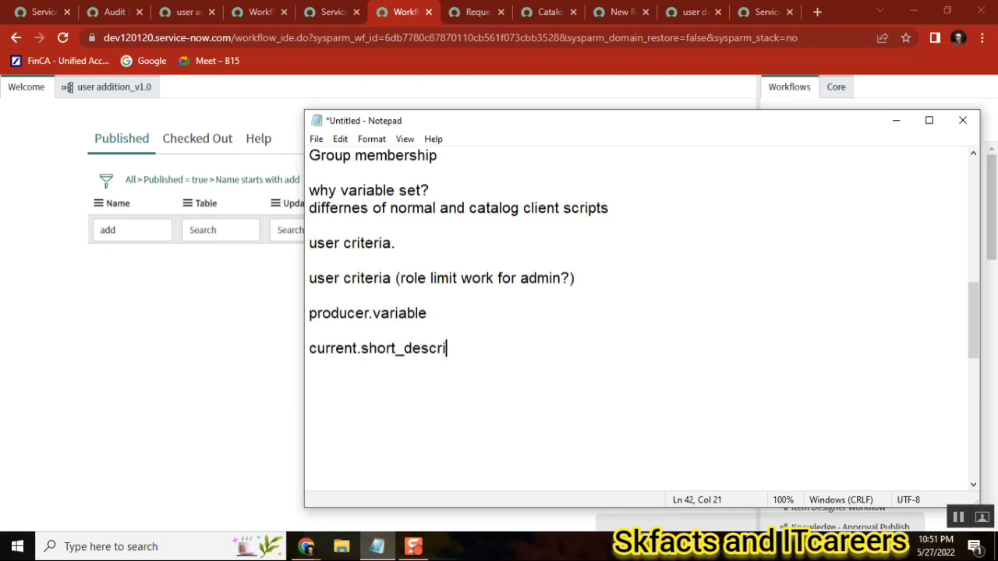
pyautogui.write('ption = pr')
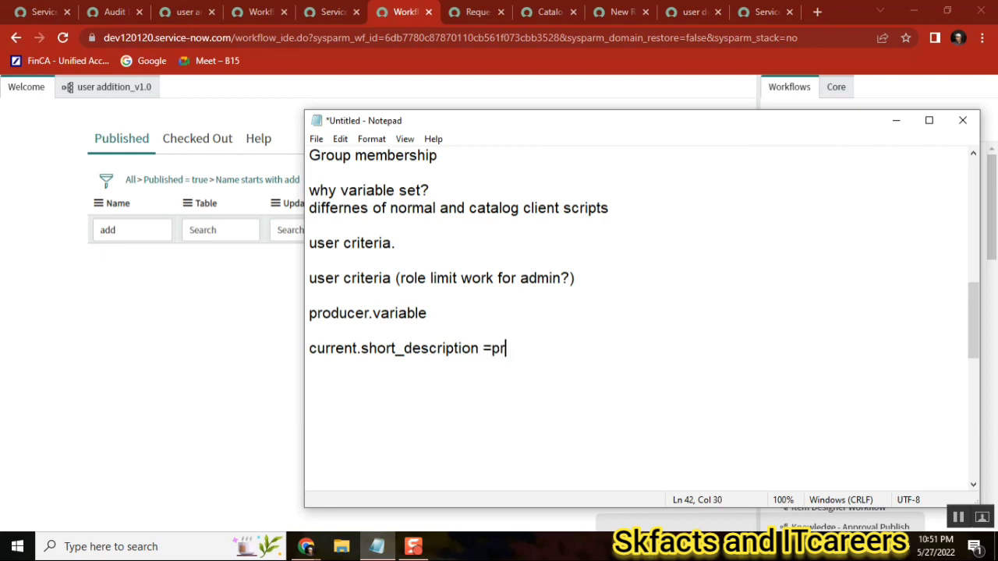
pyautogui.press('BackSpace')
pyautogui.press('BackSpace')
pyautogui.write('produc')
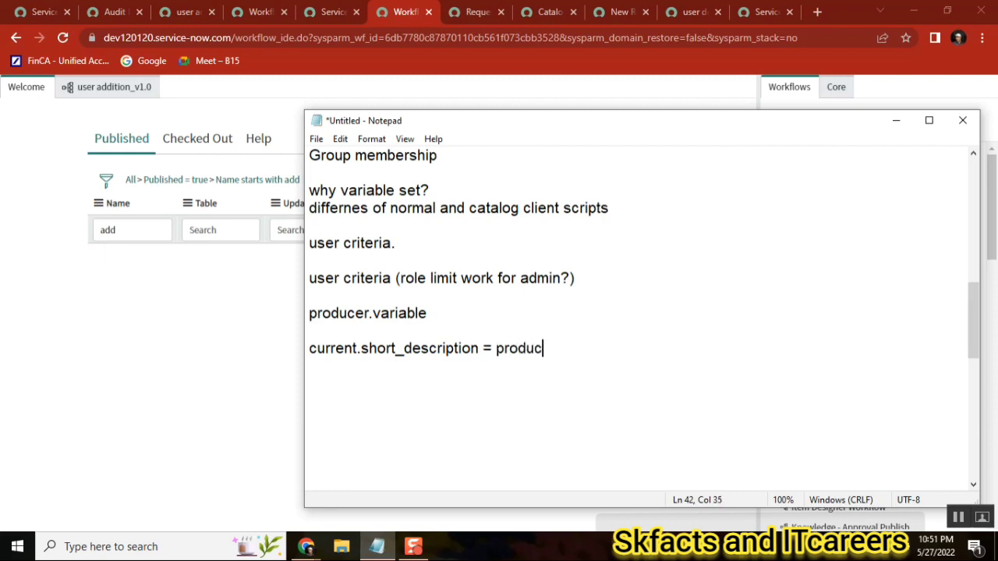
pyautogui.write('tion.desc;')
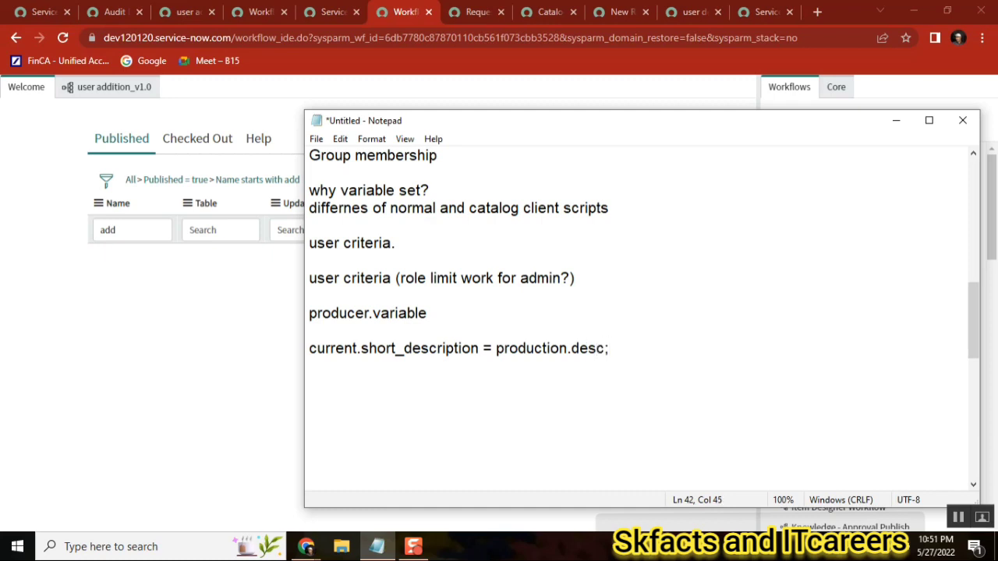
pyautogui.press('Return')
# Change production.desc to producer.desc in the short description line
pyautogui.doubleClick(588, 348)
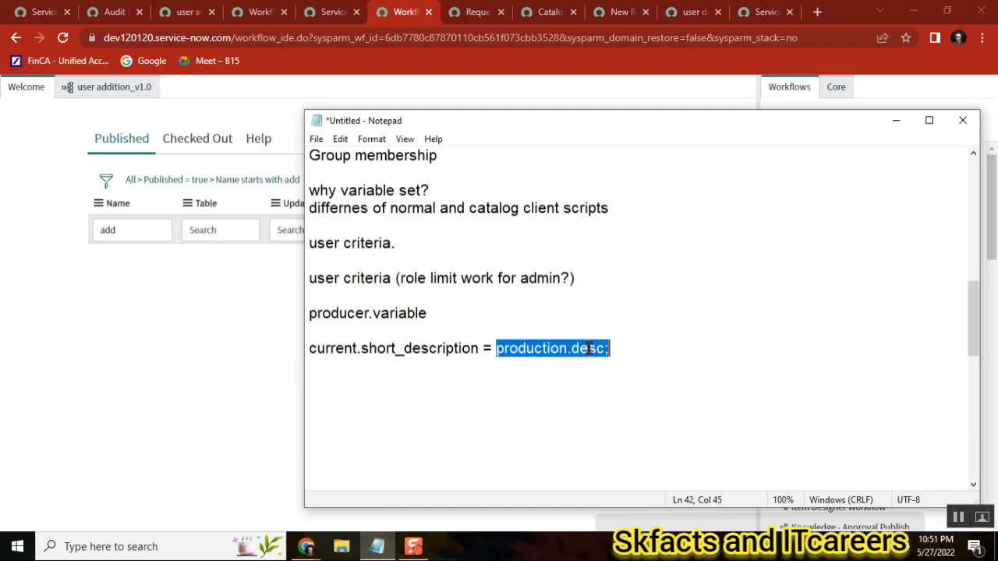
pyautogui.doubleClick(340, 349)
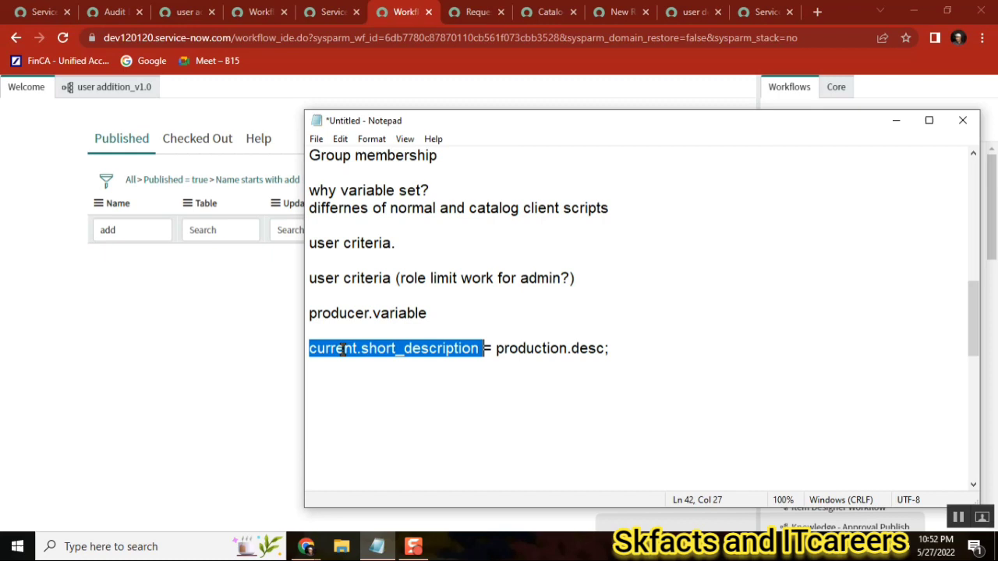
pyautogui.doubleClick(403, 352)
pyautogui.click(316, 142)
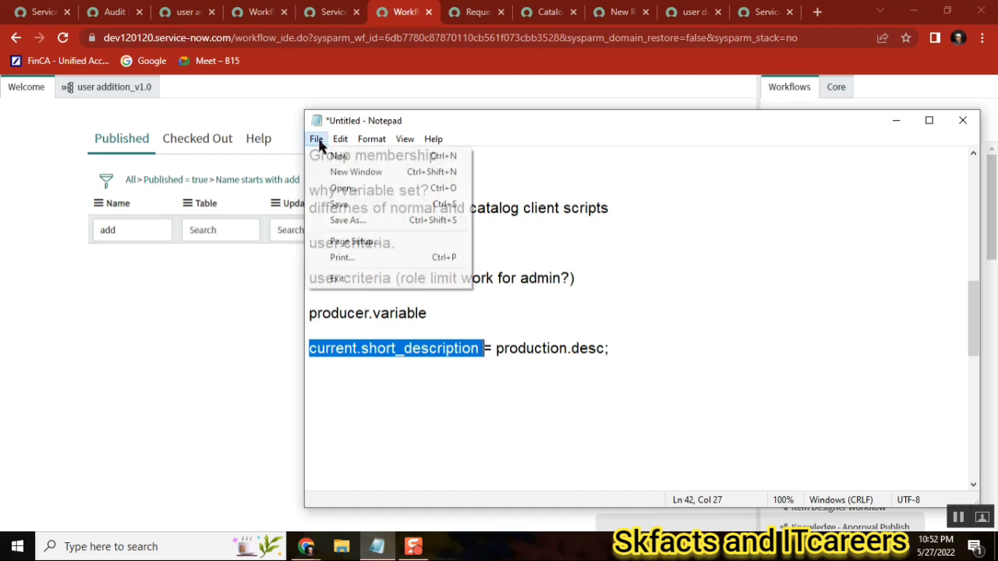
pyautogui.doubleClick(537, 348)
pyautogui.click(536, 348)
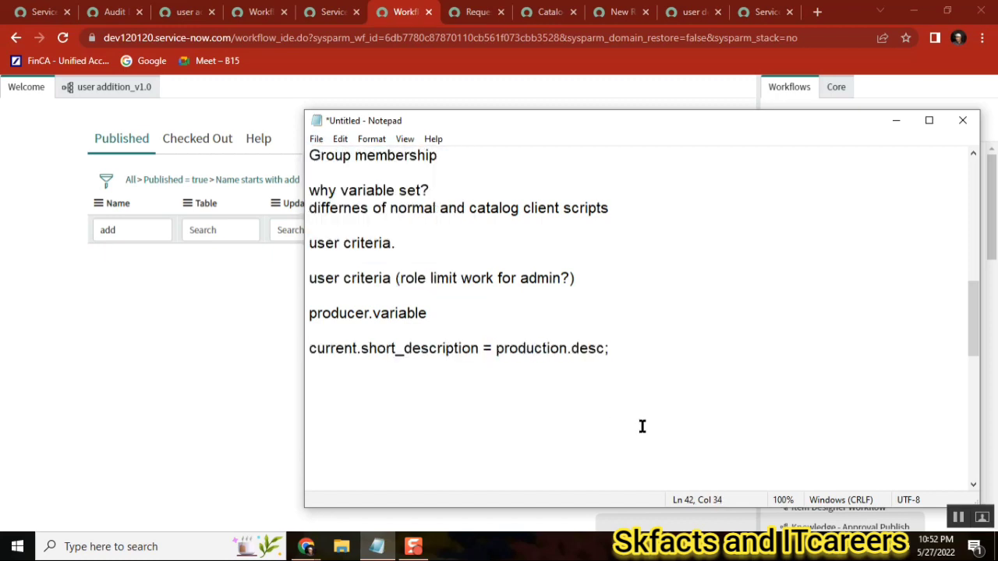
pyautogui.press('Delete')
pyautogui.press('Delete')
pyautogui.press('Delete')
pyautogui.press('Delete')
pyautogui.press('BackSpace')
pyautogui.press('Delete')
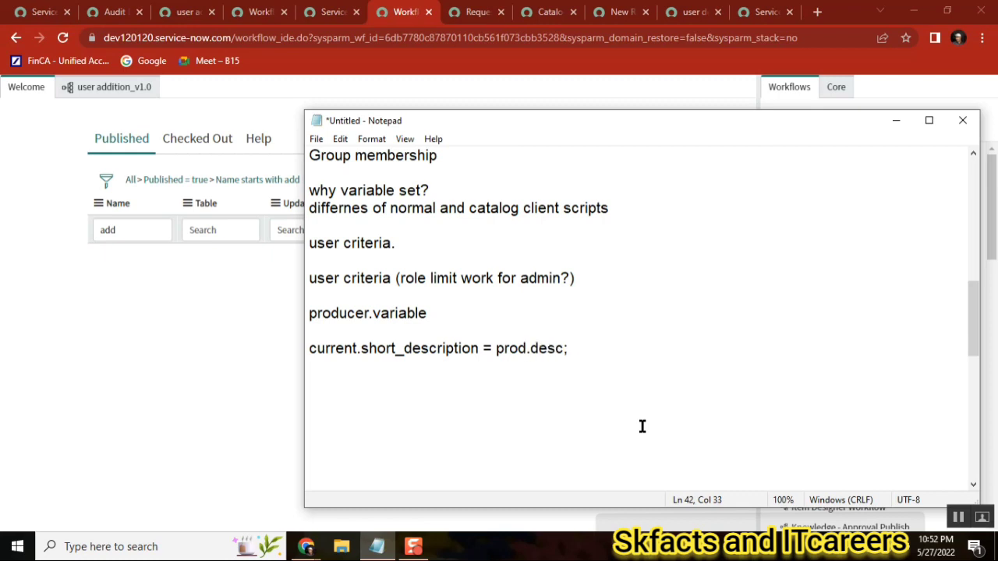
pyautogui.write('ucer')
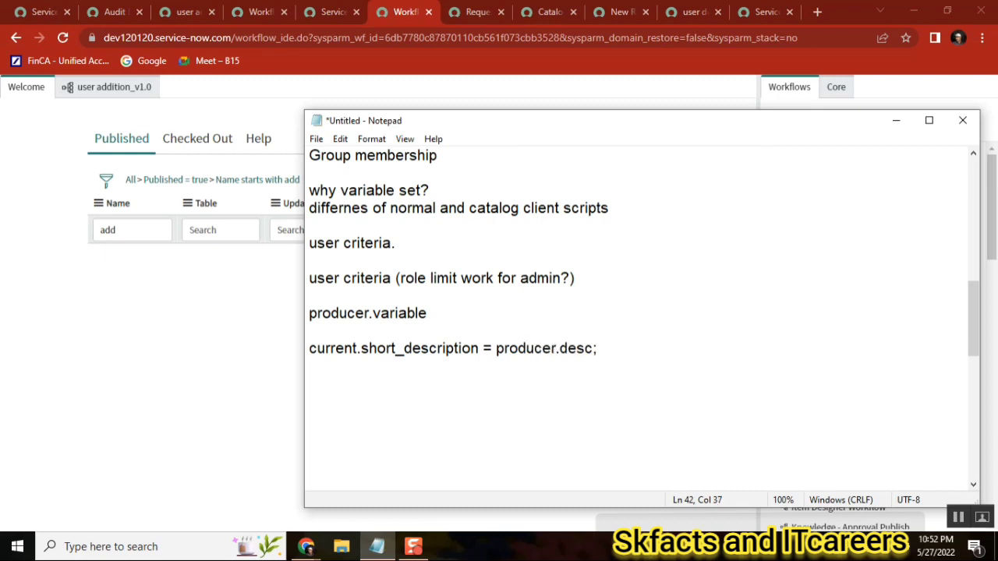
# Save the notes as LastCLASS.txt in the Class\Batch15 folder
pyautogui.click(315, 140)
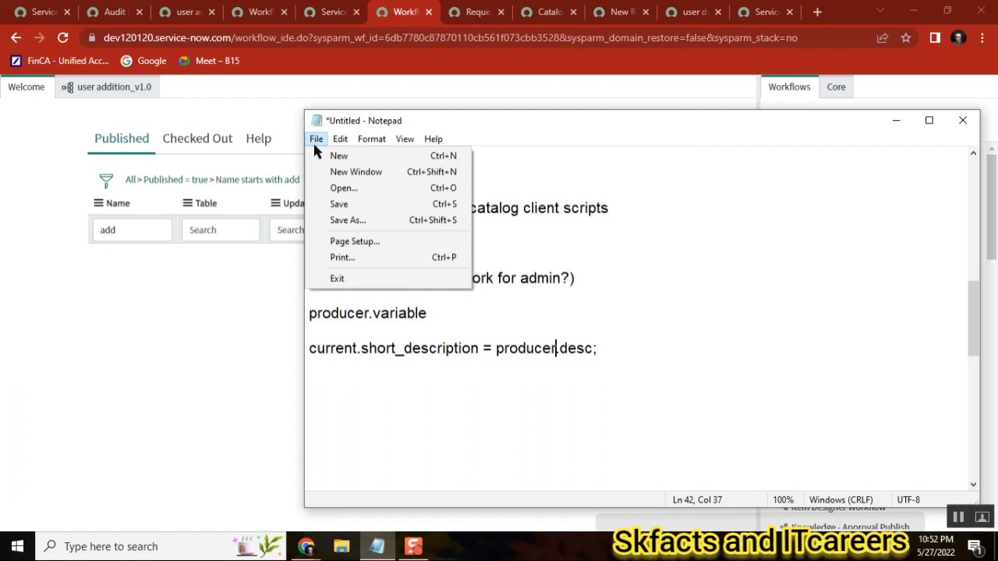
pyautogui.click(361, 221)
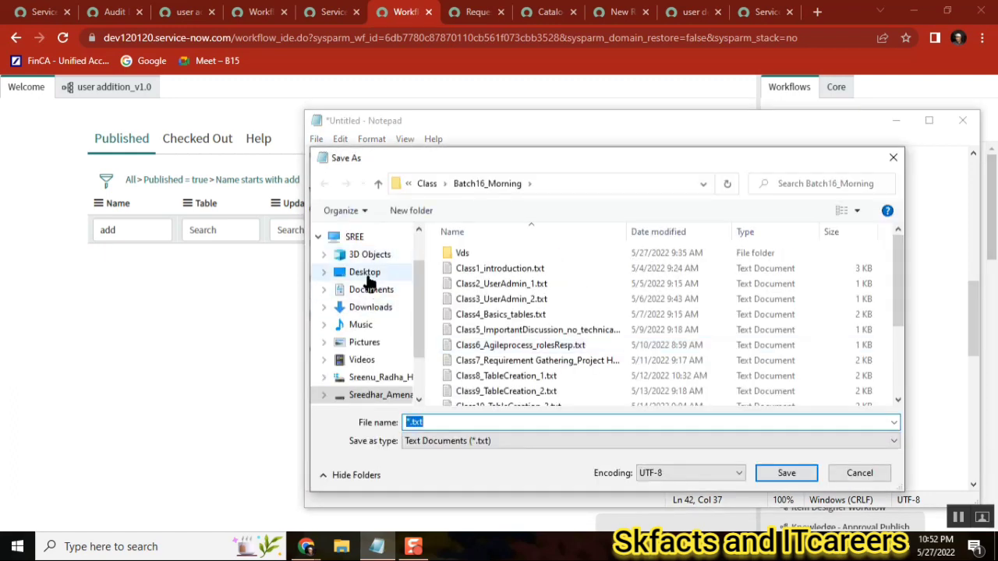
pyautogui.click(427, 184)
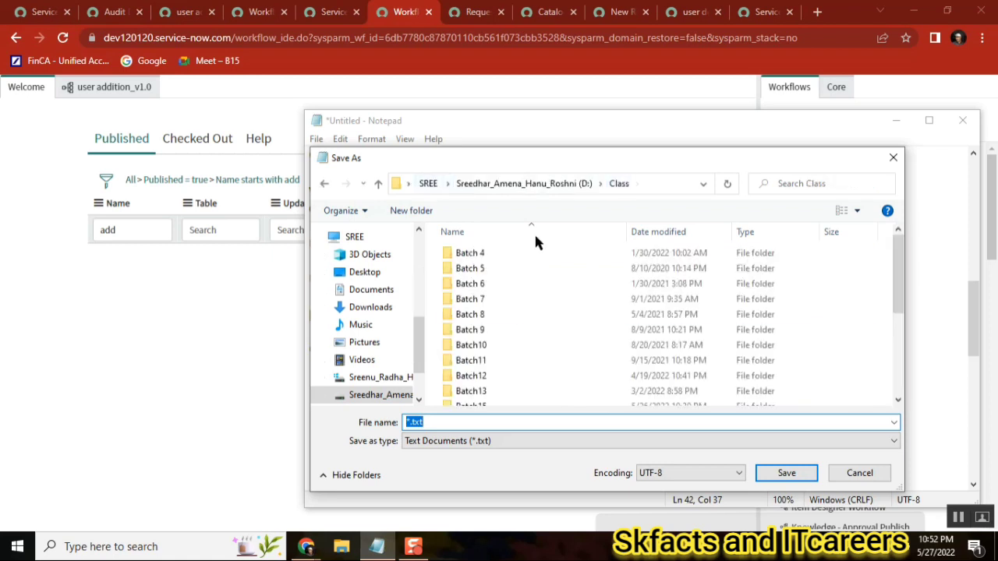
pyautogui.click(892, 388)
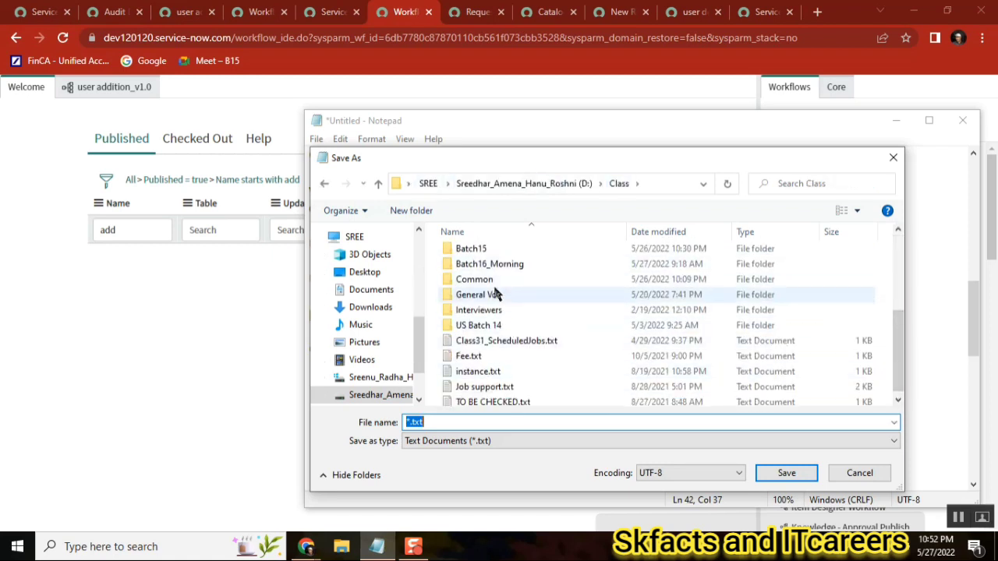
pyautogui.click(477, 254)
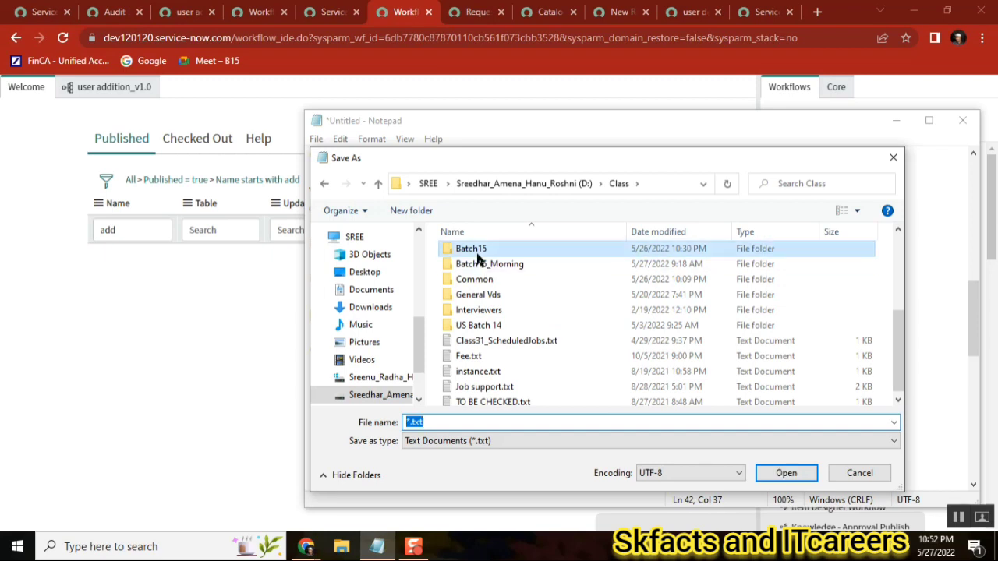
pyautogui.doubleClick(477, 255)
pyautogui.moveTo(902, 249); pyautogui.dragTo(908, 372)
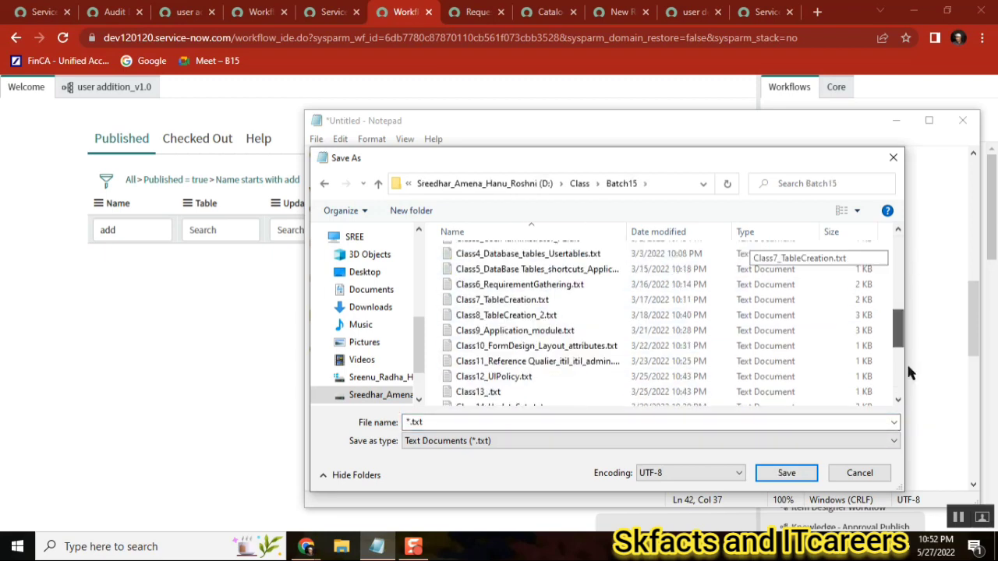
pyautogui.click(489, 429)
pyautogui.write('L')
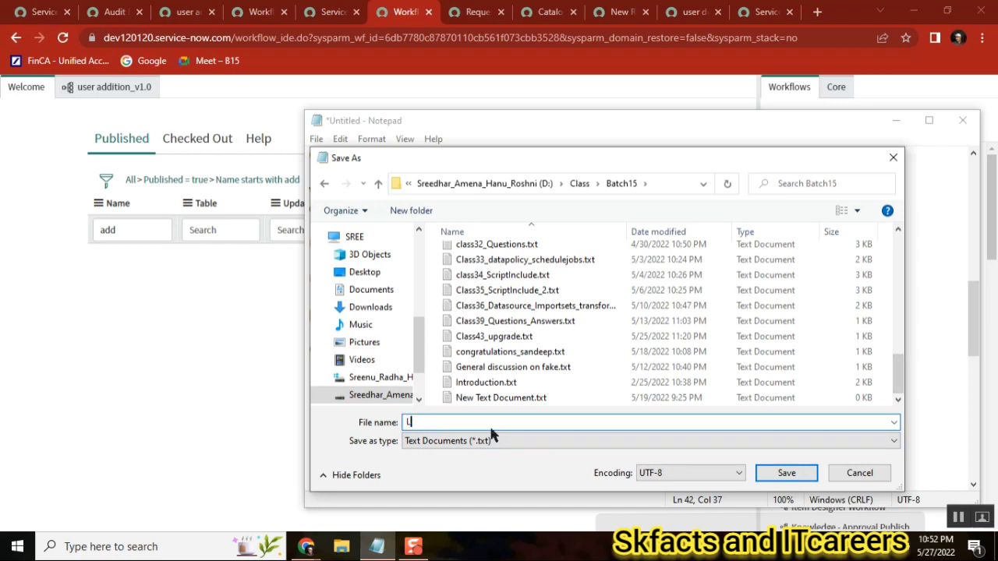
pyautogui.write('astCLASS')
pyautogui.press('Return')
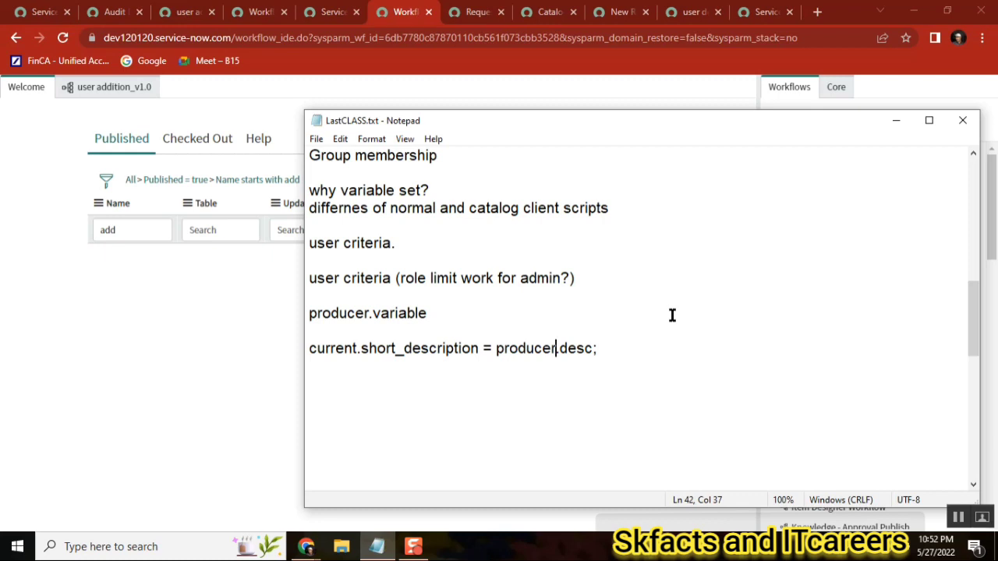
# Clear the name filter from the published workflows list
pyautogui.doubleClick(319, 349)
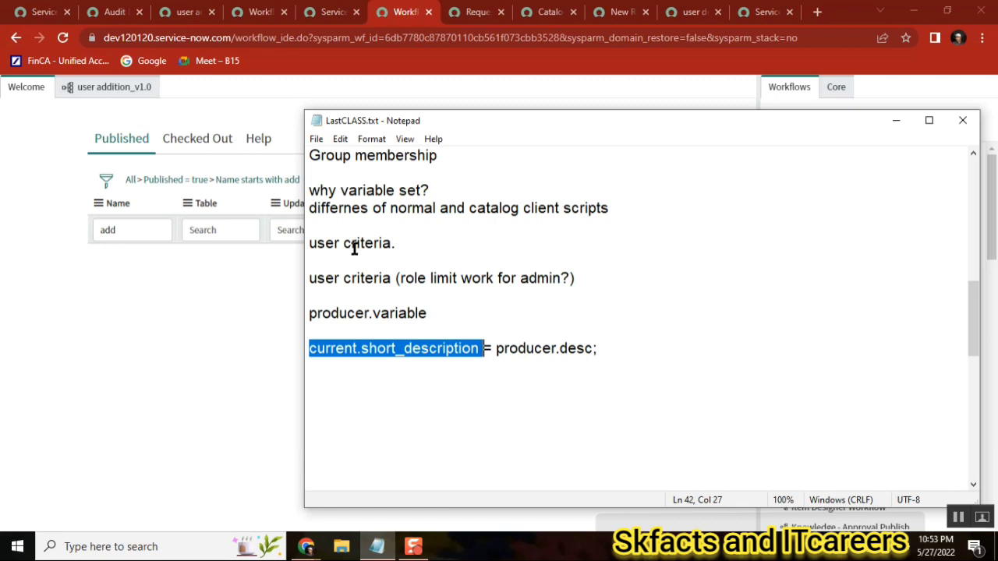
pyautogui.click(167, 188)
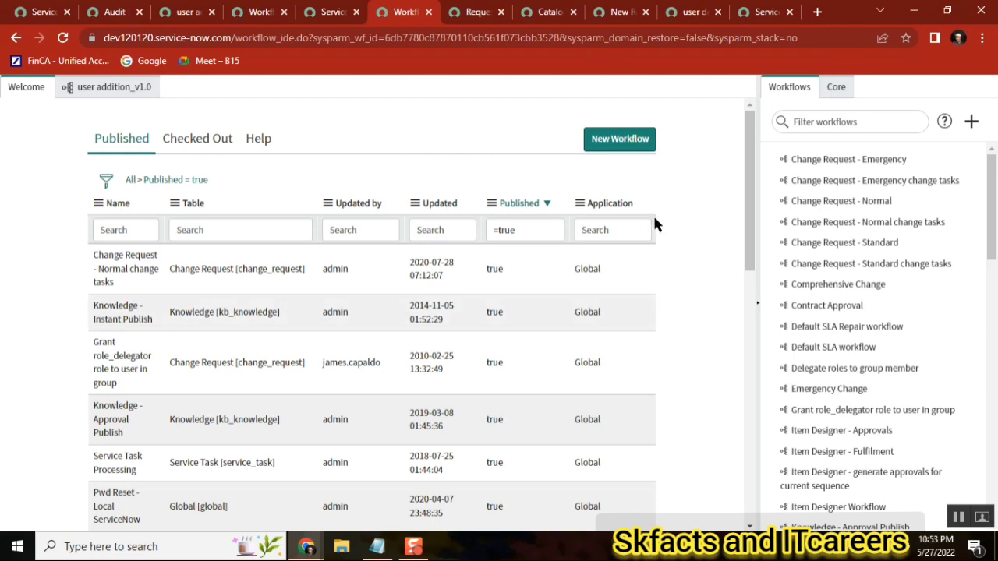
pyautogui.click(376, 552)
pyautogui.click(415, 190)
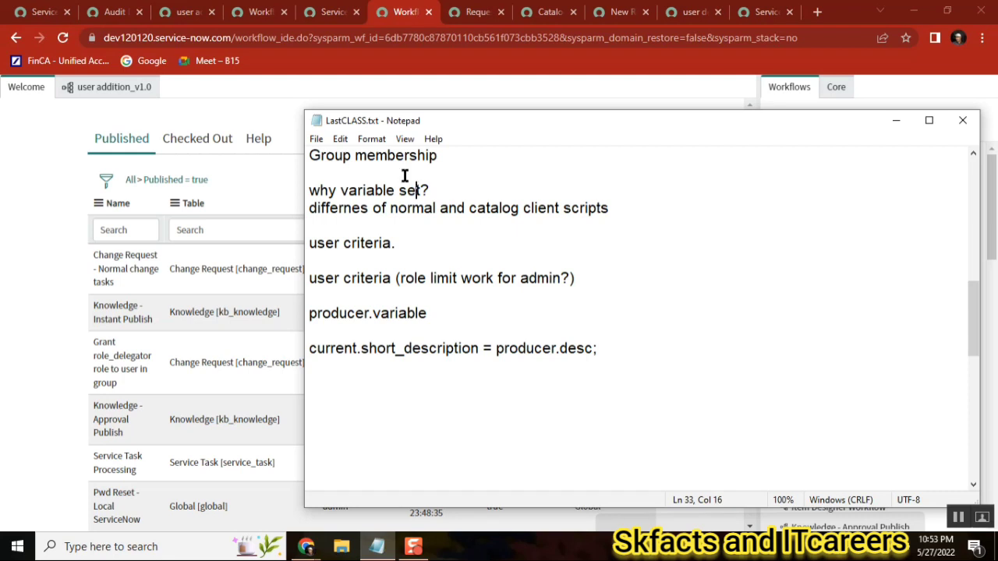
pyautogui.click(318, 140)
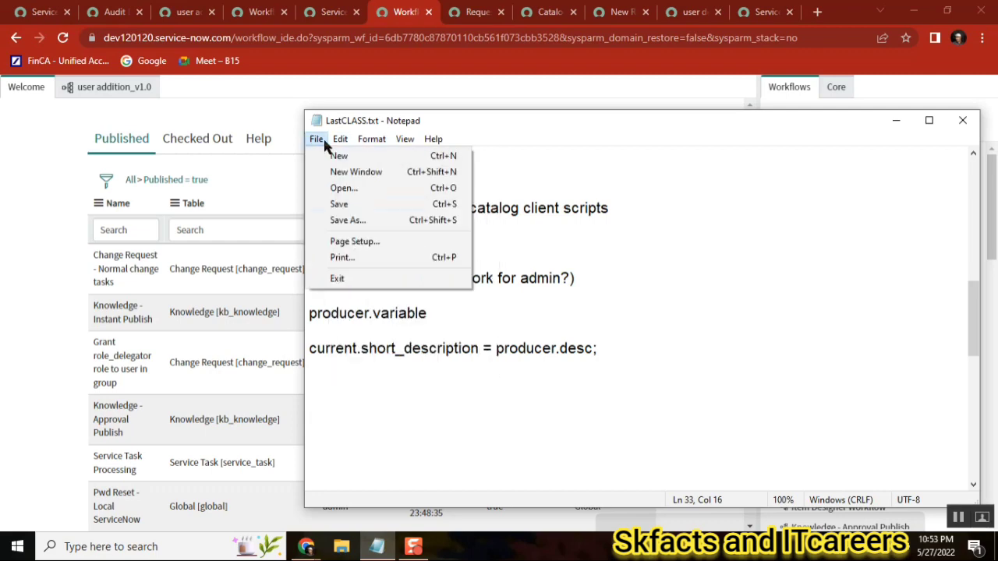
pyautogui.click(354, 219)
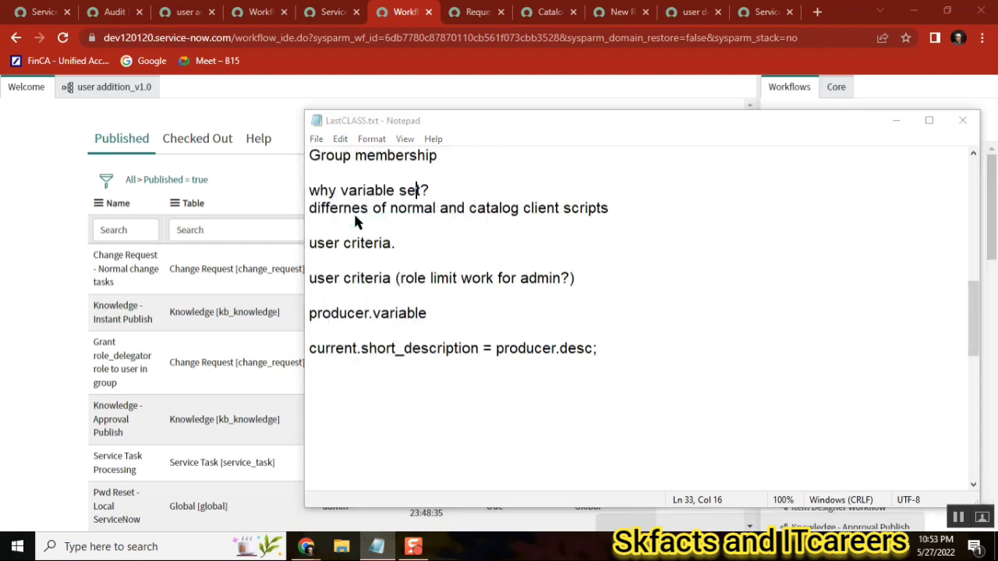
pyautogui.click(858, 472)
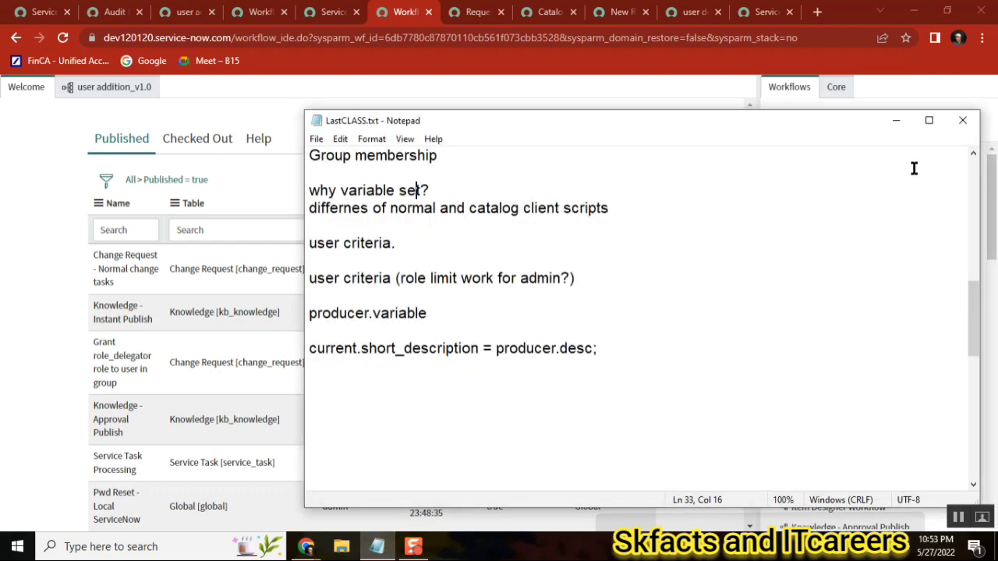
# Close Notepad and switch the workflow editor sidebar to the Core activities tab
pyautogui.click(963, 123)
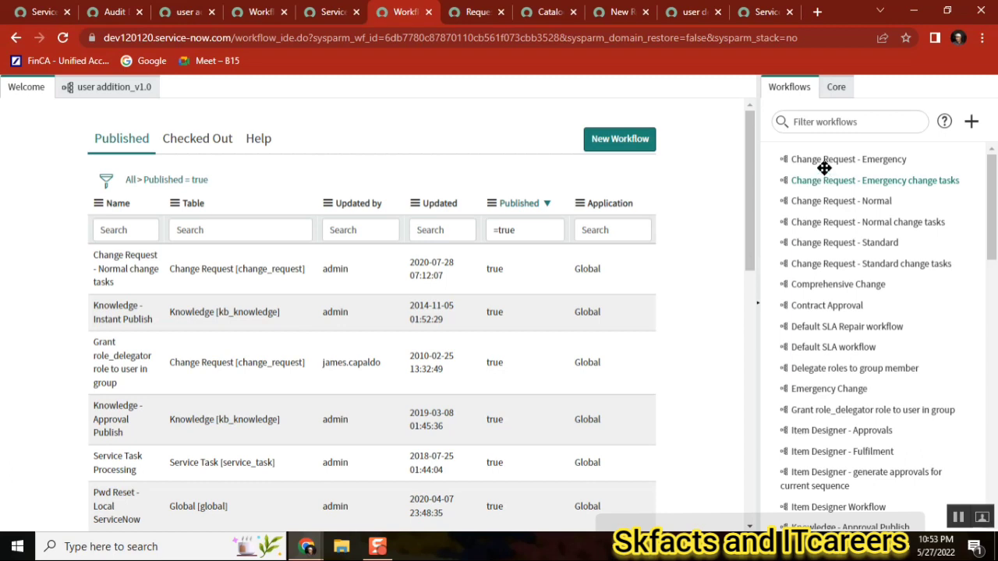
pyautogui.click(836, 90)
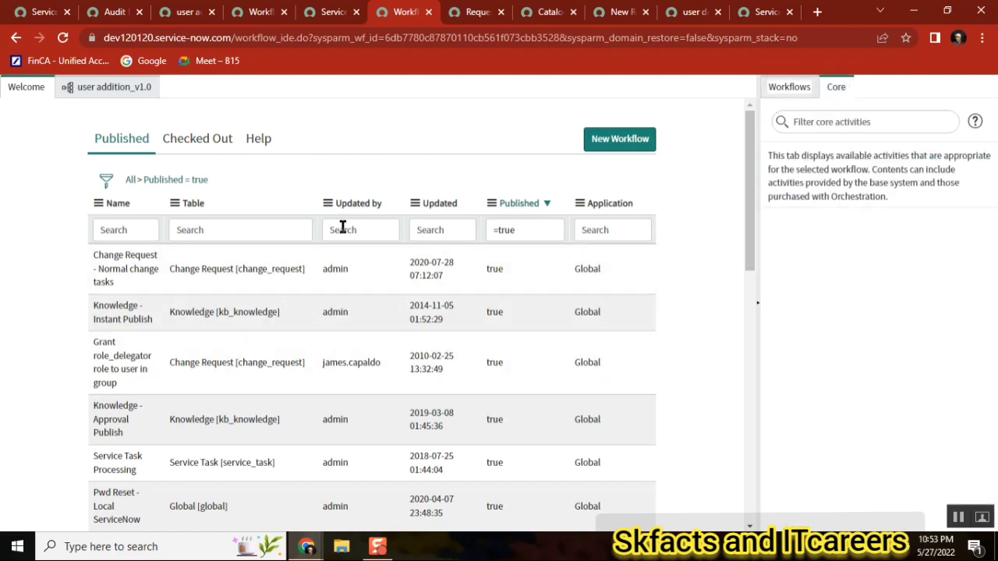
# Open the D:\Class\Batch15 folder in File Explorer and sort its files by date modified
pyautogui.click(343, 548)
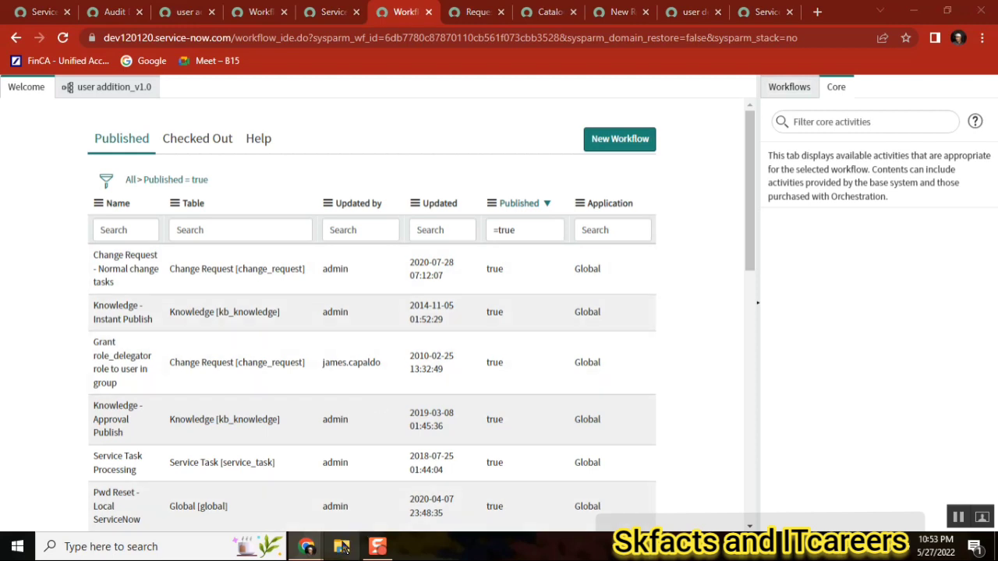
pyautogui.click(341, 547)
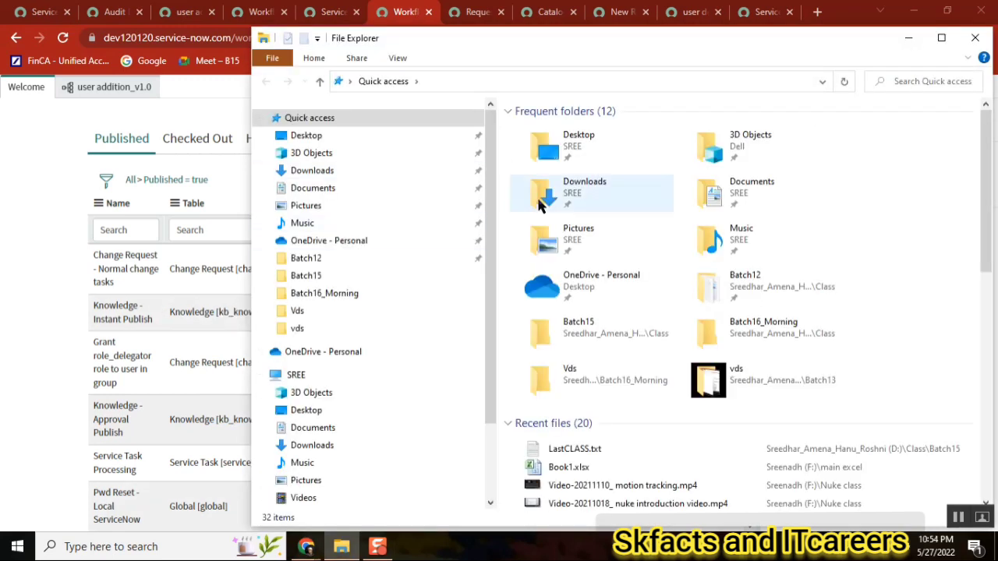
pyautogui.click(316, 138)
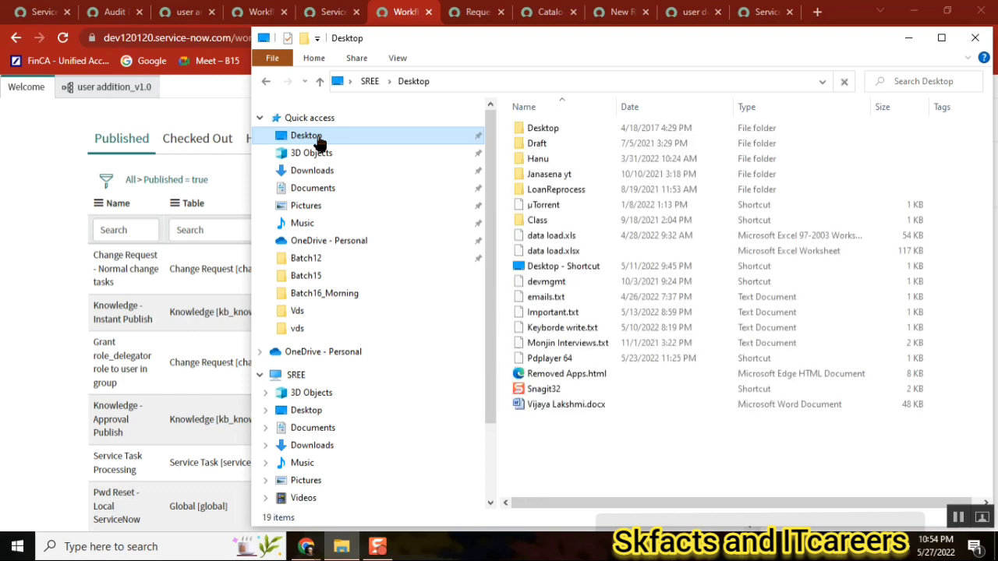
pyautogui.doubleClick(536, 221)
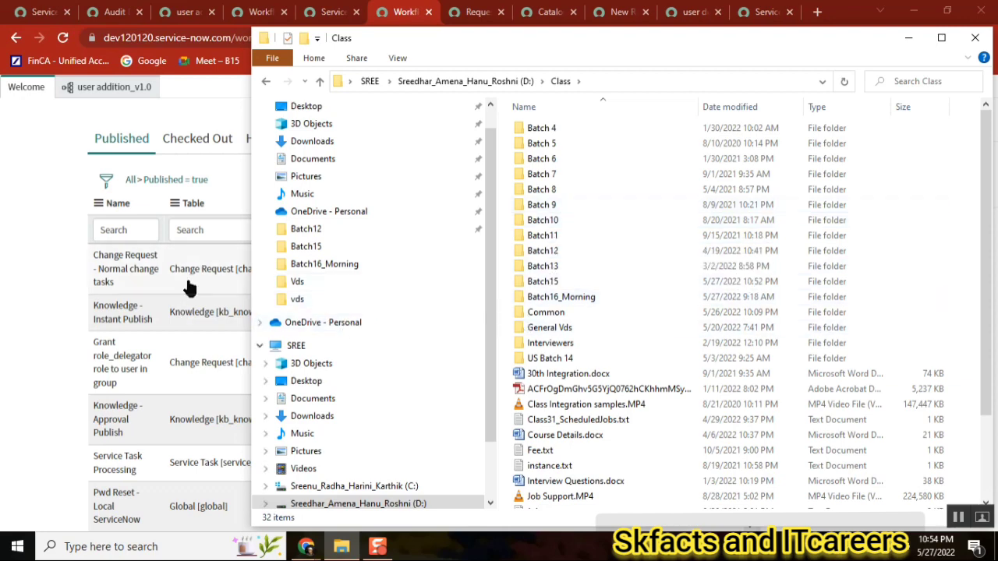
pyautogui.click(551, 287)
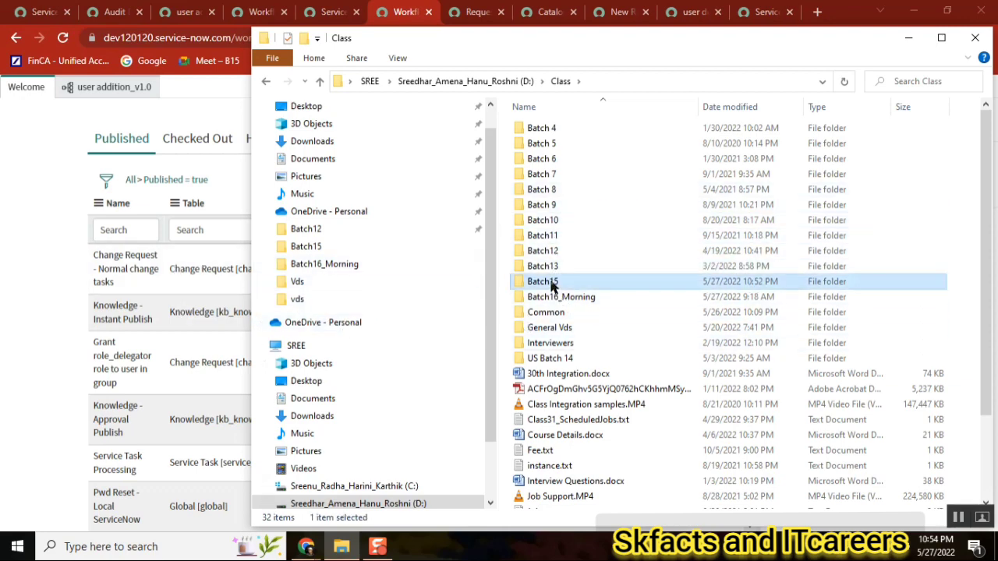
pyautogui.doubleClick(551, 286)
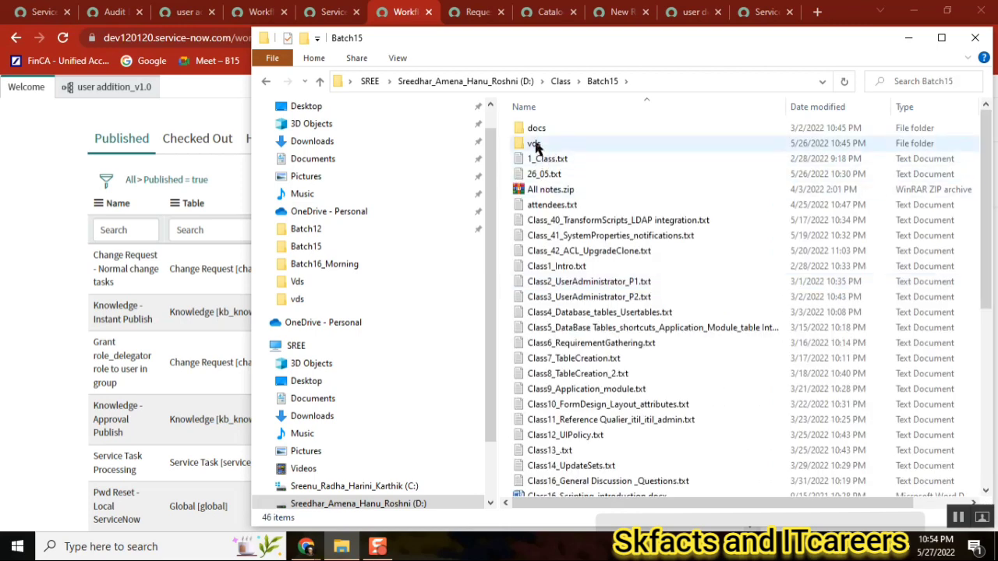
pyautogui.click(815, 106)
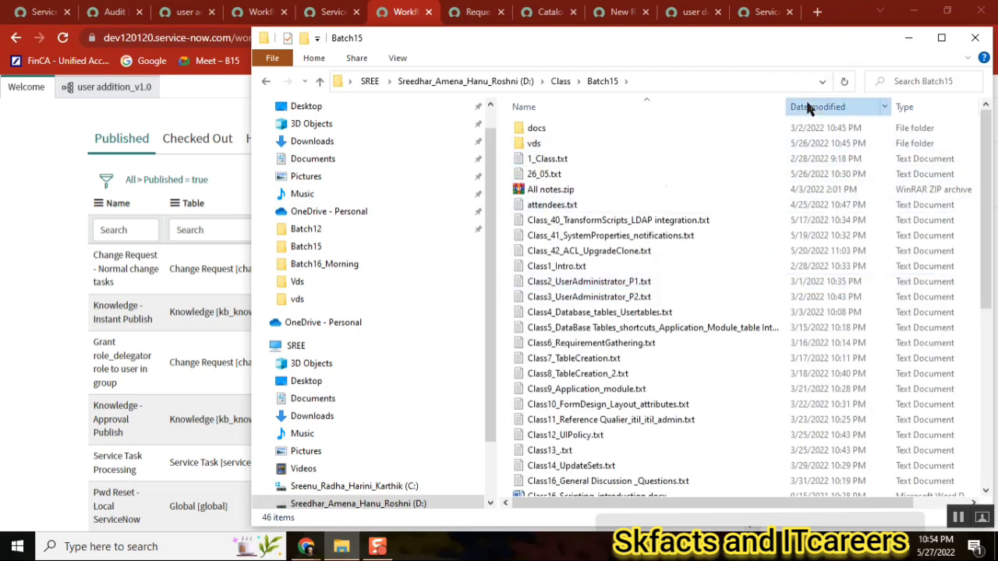
# Rename LastCLASS.txt to Class45_Catatalogs Recap.txt and return to the browser
pyautogui.click(556, 131)
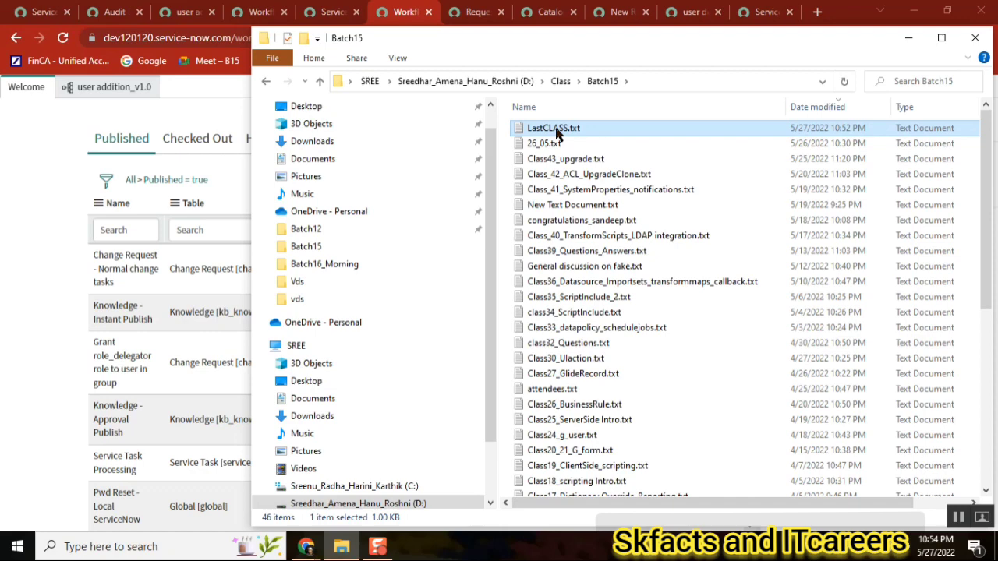
pyautogui.rightClick(558, 133)
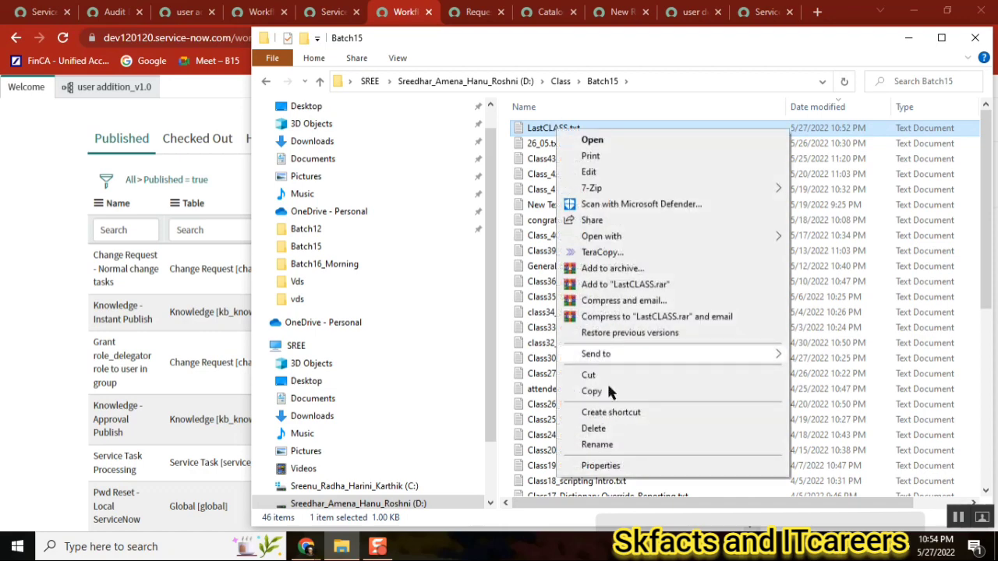
pyautogui.click(590, 445)
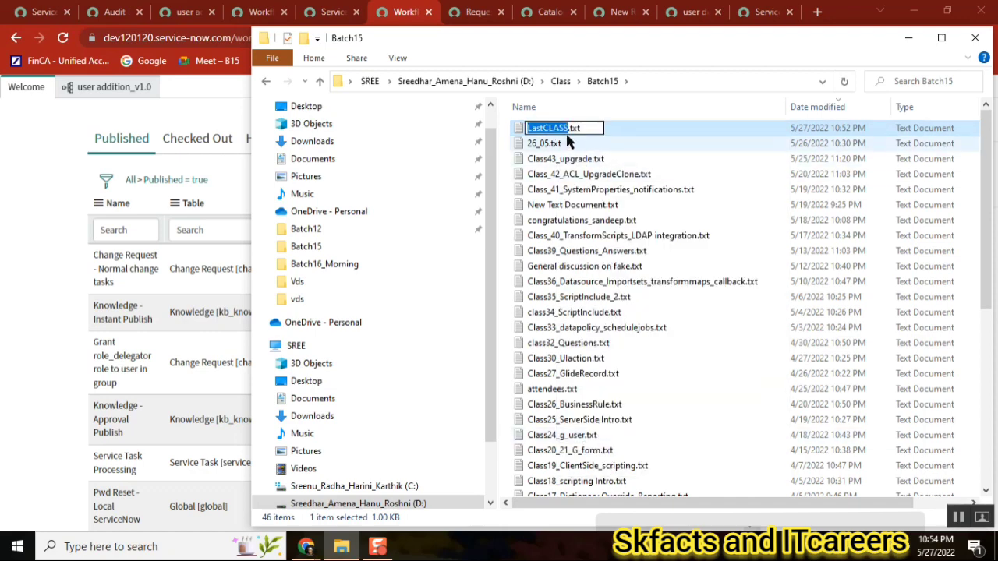
pyautogui.write('Class')
pyautogui.write('_')
pyautogui.press('BackSpace')
pyautogui.write('45_Catatlog')
pyautogui.press('BackSpace')
pyautogui.press('BackSpace')
pyautogui.press('BackSpace')
pyautogui.write('al')
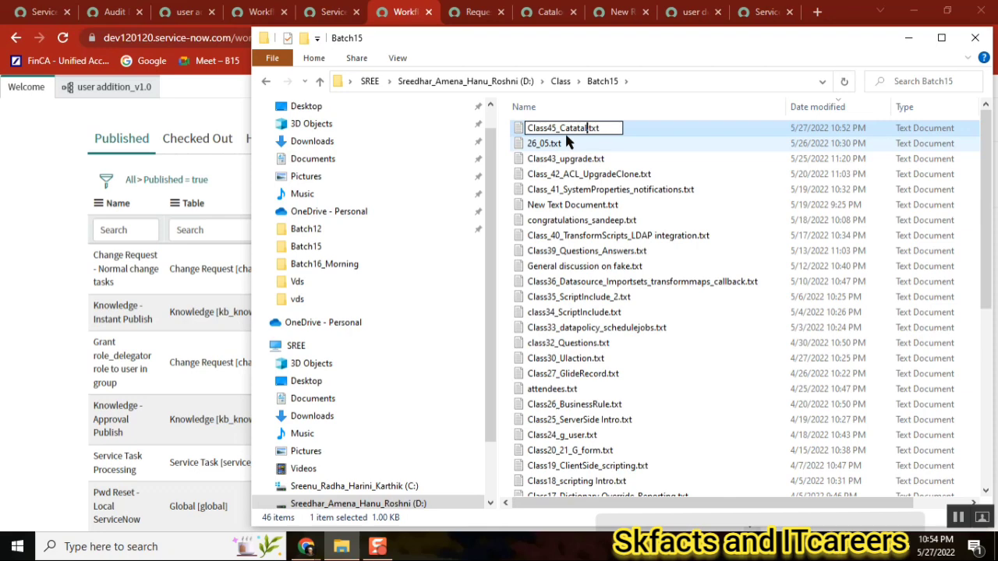
pyautogui.write('ogs Recap')
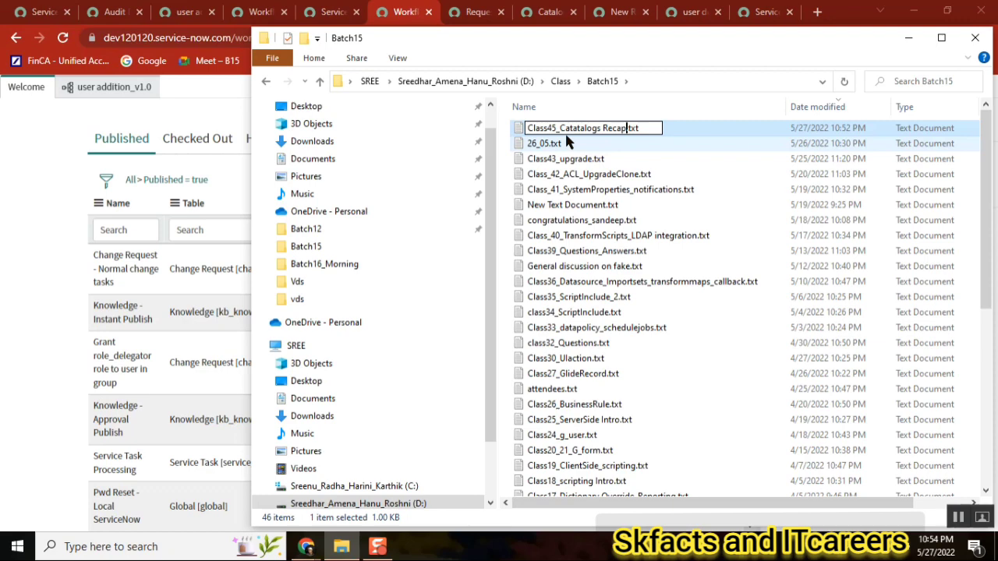
pyautogui.click(113, 11)
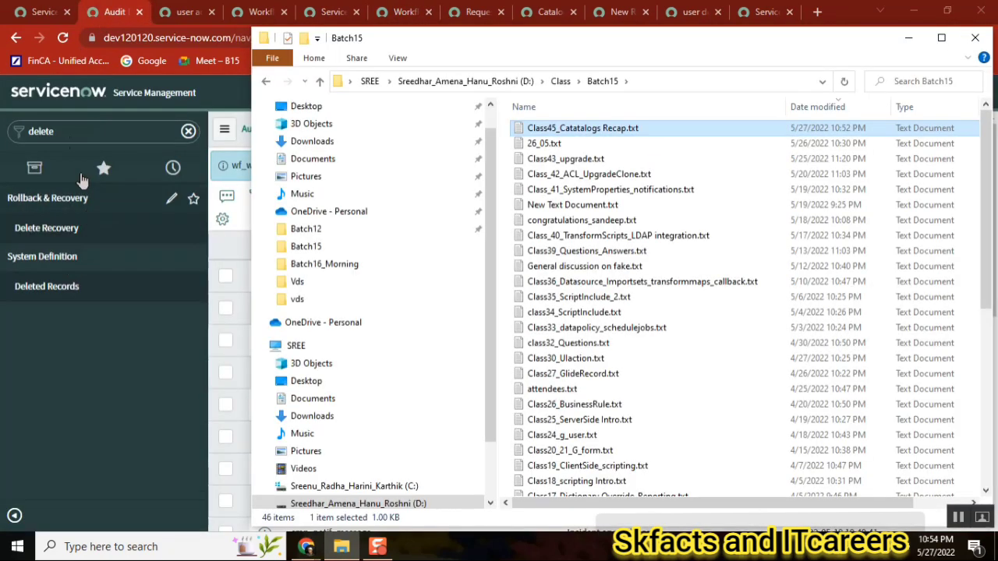
# Filter the navigator for workflows and open the All Contexts list under Live Workflows
pyautogui.click(70, 131)
pyautogui.write('work')
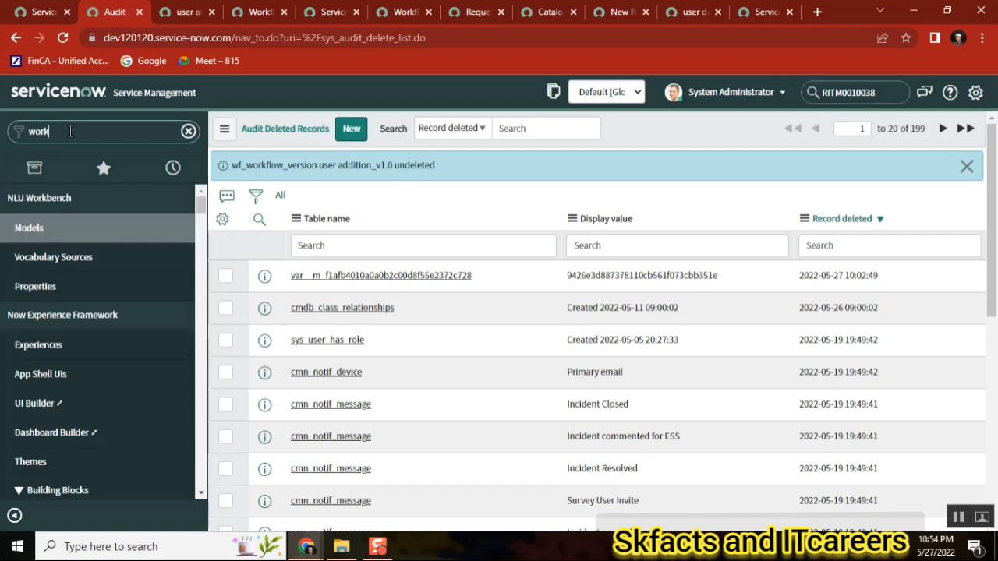
pyautogui.write('flows')
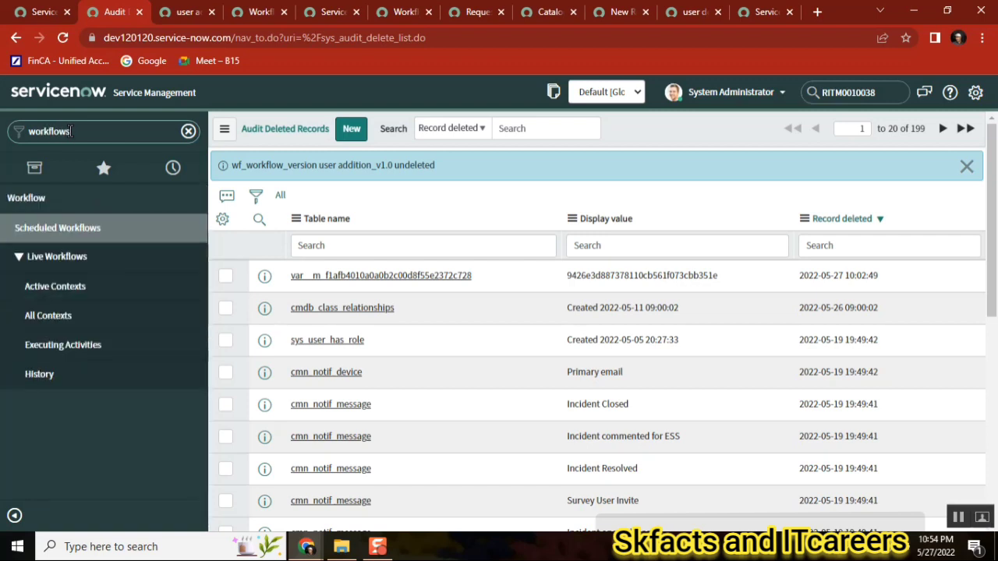
pyautogui.click(58, 316)
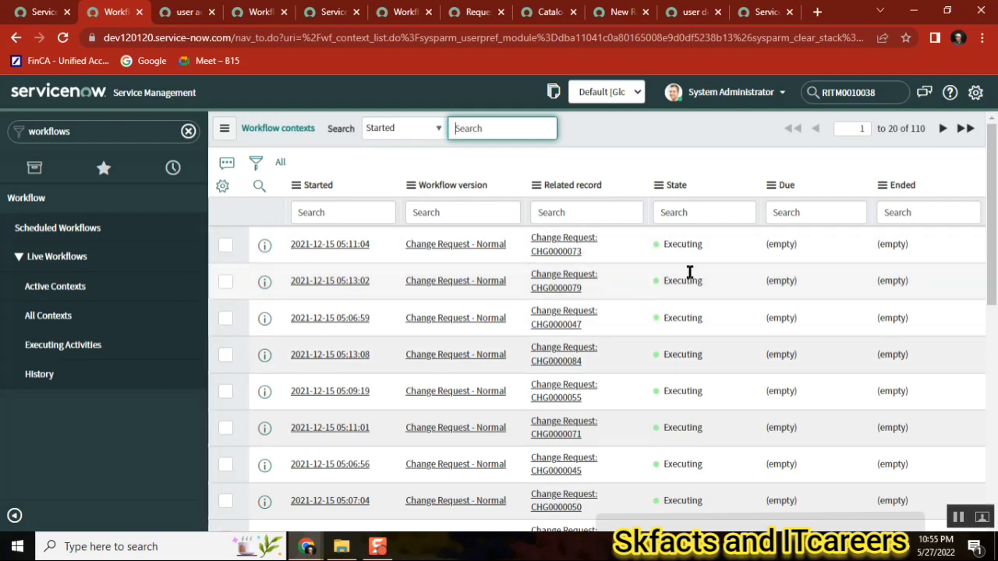
pyautogui.scroll(-5, 995, 202)
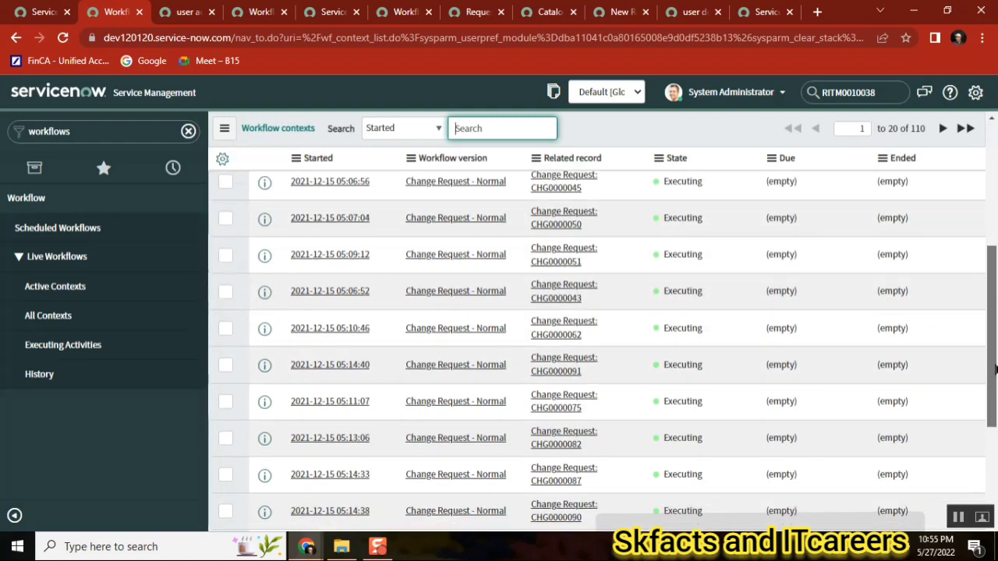
pyautogui.scroll(5, 995, 203)
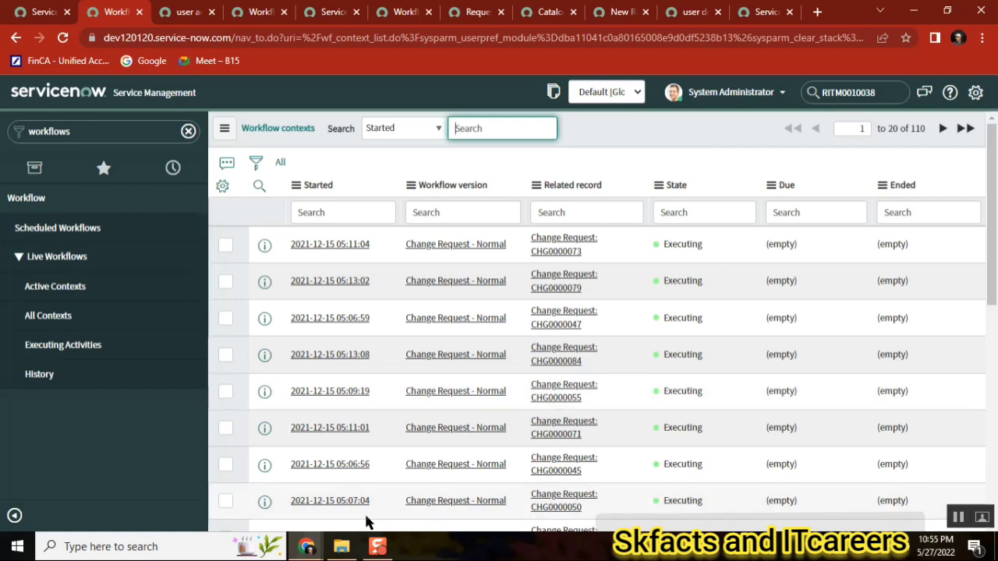
pyautogui.click(142, 545)
pyautogui.write('note')
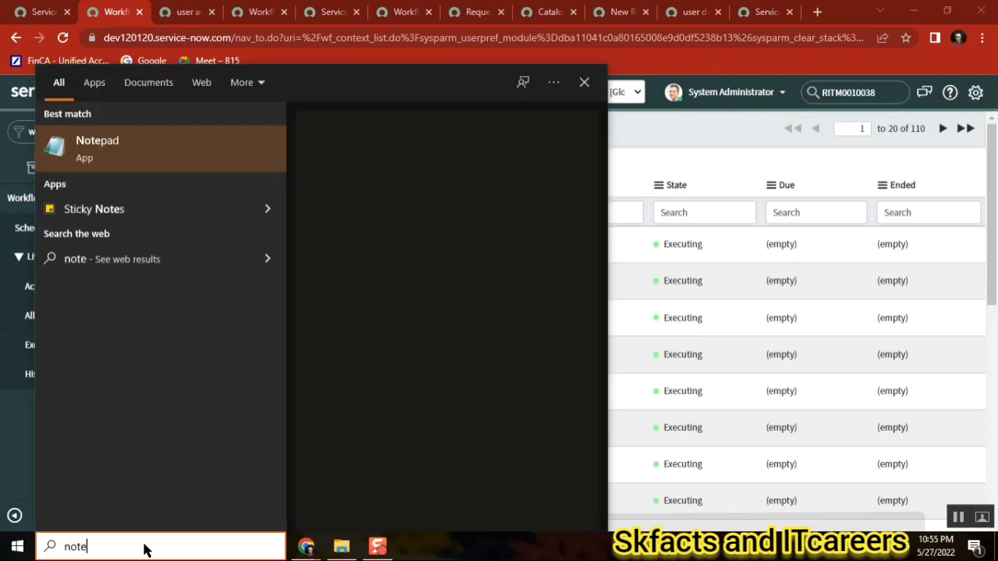
pyautogui.press('BackSpace')
pyautogui.press('BackSpace')
pyautogui.press('BackSpace')
pyautogui.press('BackSpace')
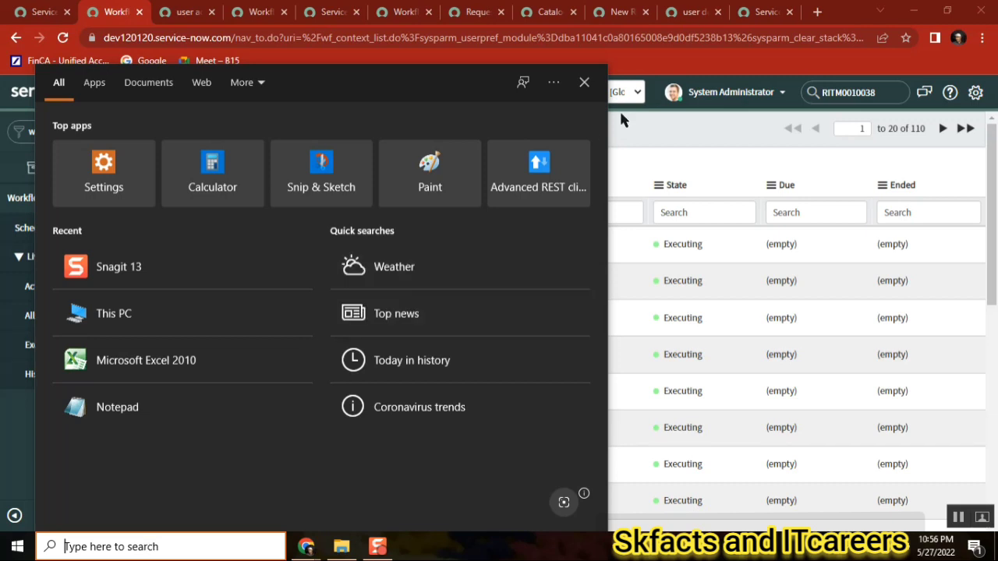
pyautogui.click(636, 124)
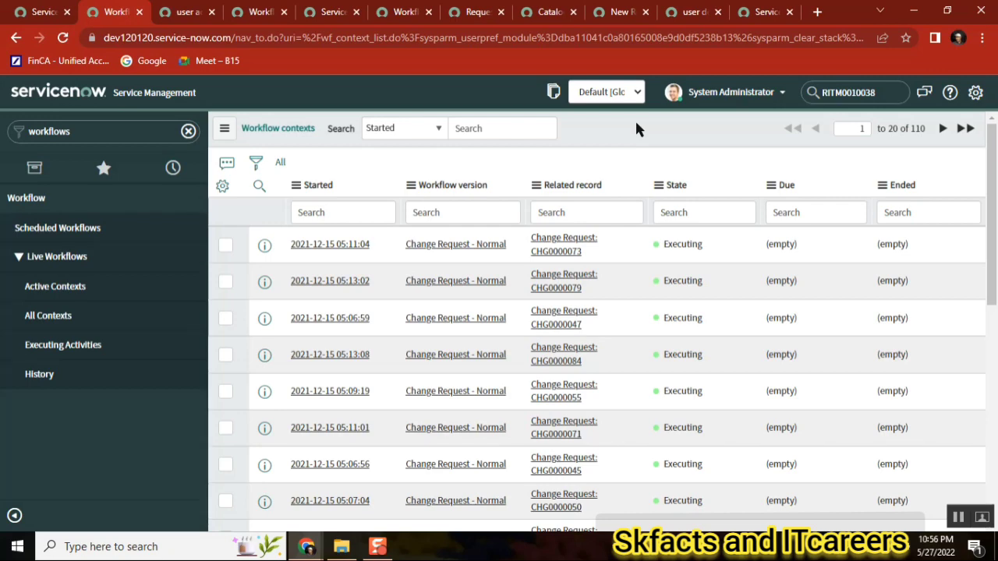